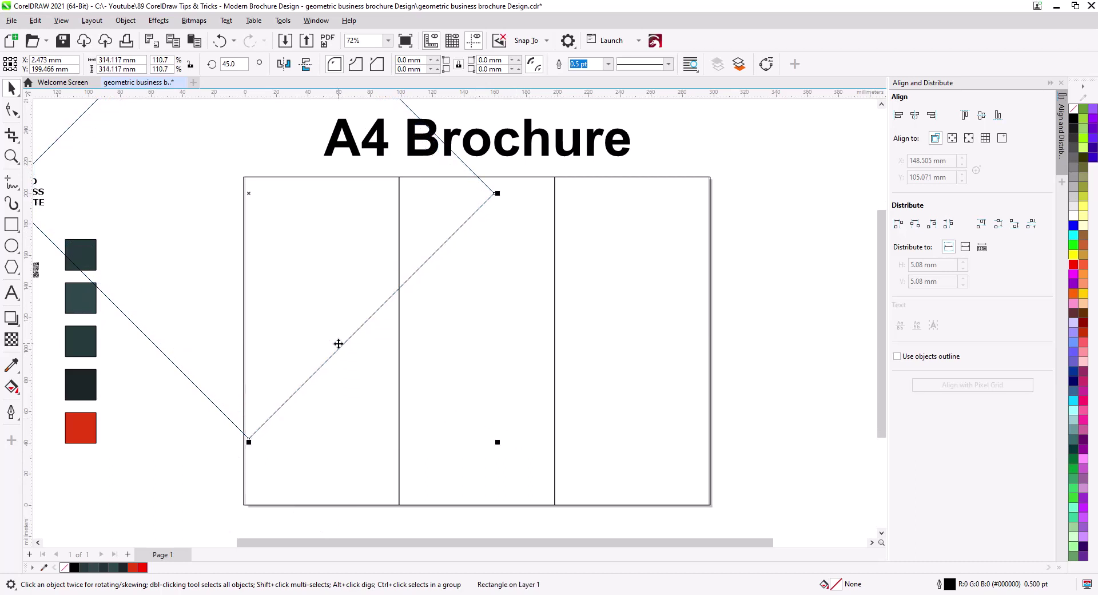
Step: Move the large rotated square up over the brochure's upper-left corner and rotate it to about 39.3°
drag(338, 343, 323, 310)
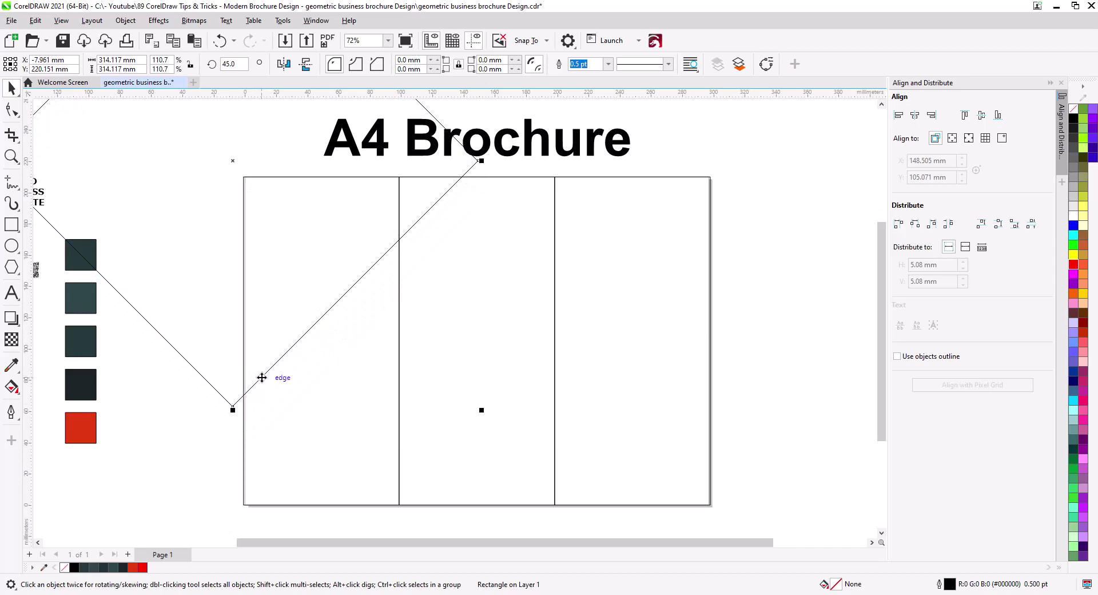
click(242, 399)
drag(480, 410, 439, 416)
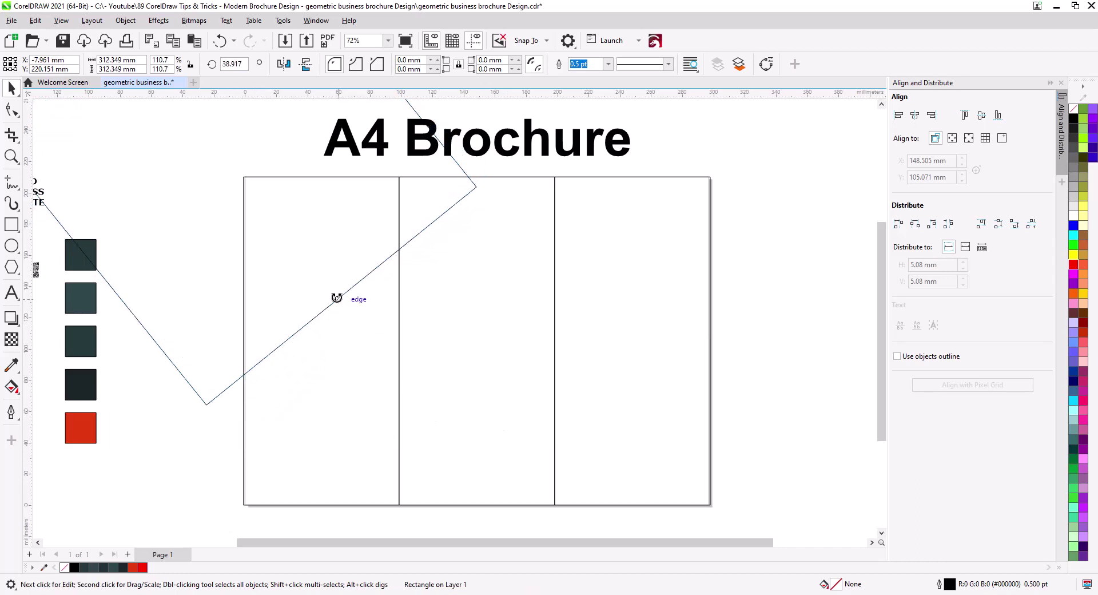
key(ctrl+z)
click(336, 298)
drag(331, 304, 333, 293)
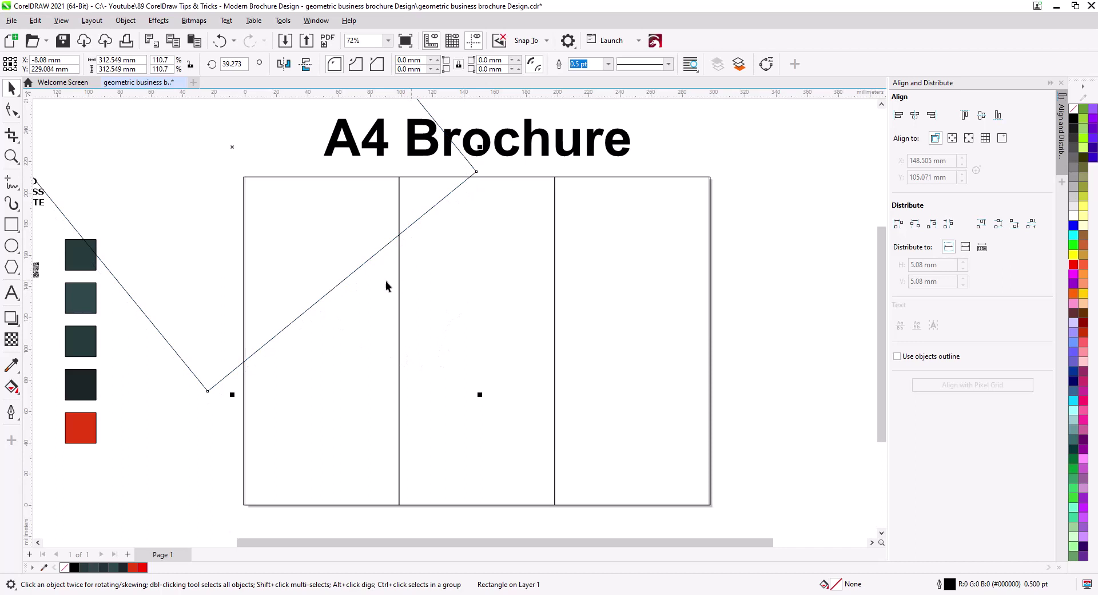
Step: Add a one-step inside contour to the rotated square with a 25 mm offset
click(9, 319)
click(54, 334)
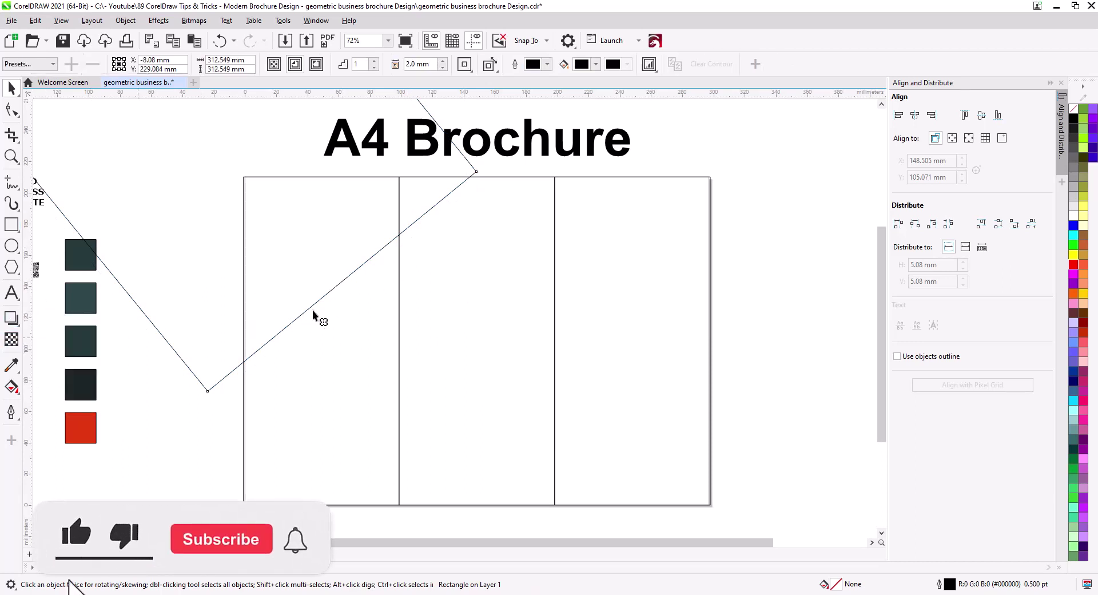
drag(310, 306, 366, 346)
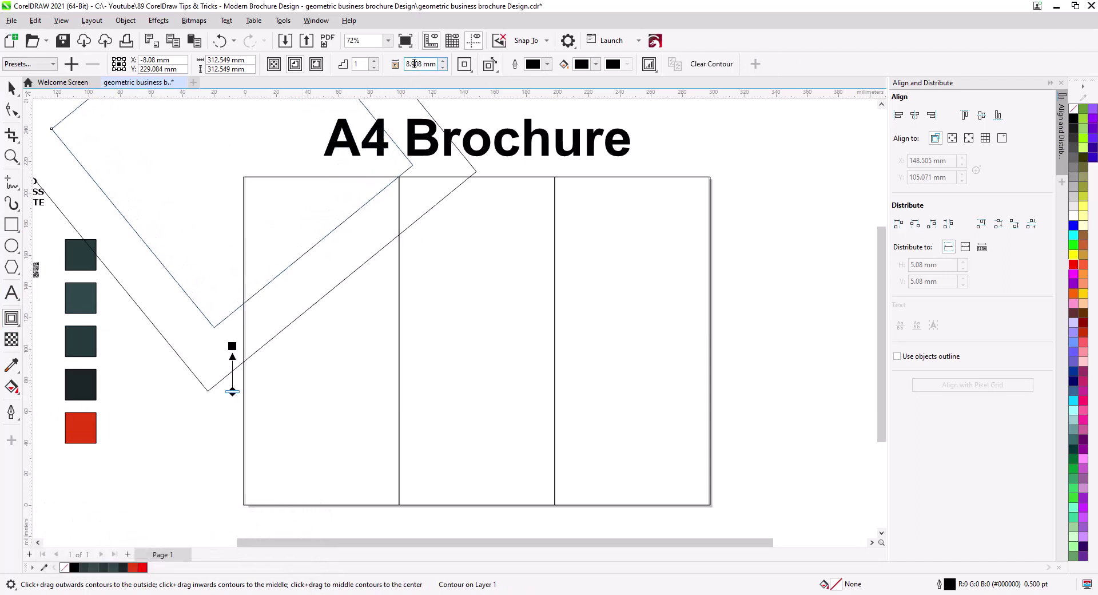
double_click(414, 63)
text(25)
key(Return)
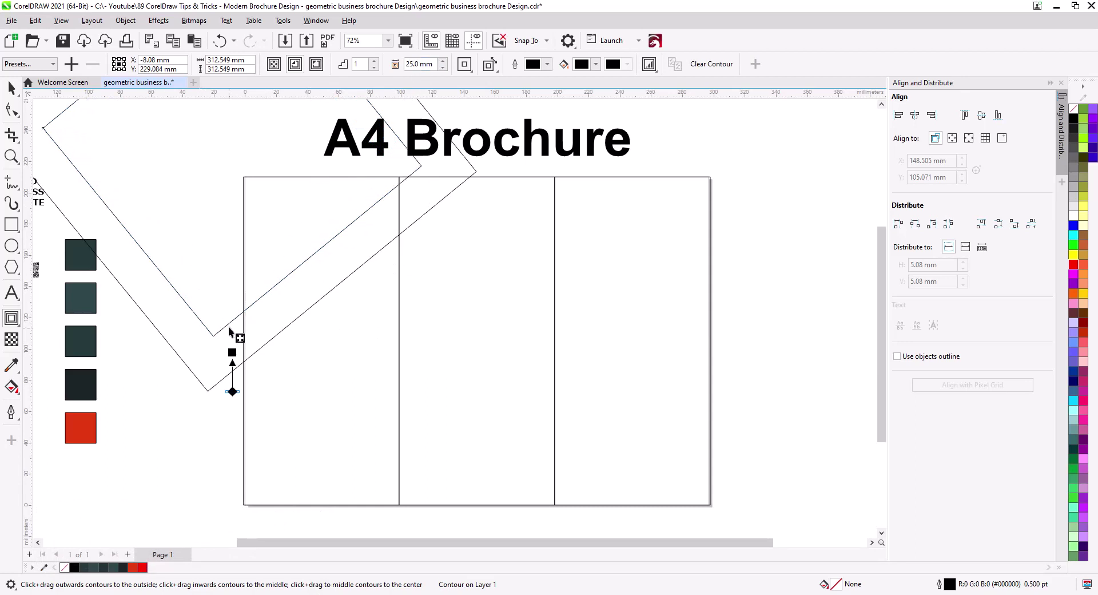
Step: Break the contour apart from the rotated square and clear the selection
right_click(228, 325)
click(268, 330)
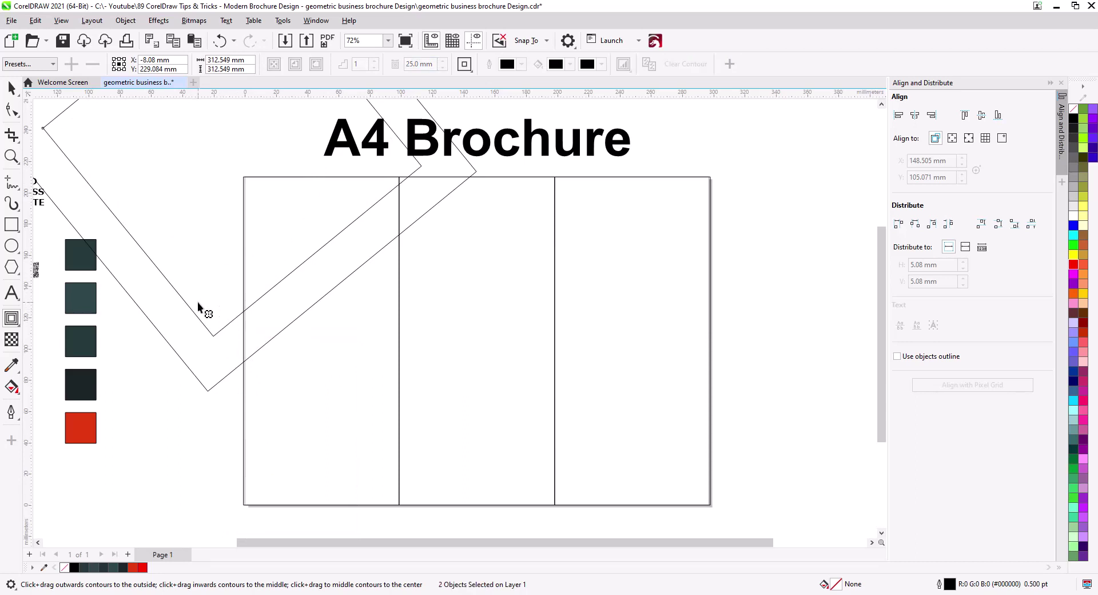
key(space)
click(214, 337)
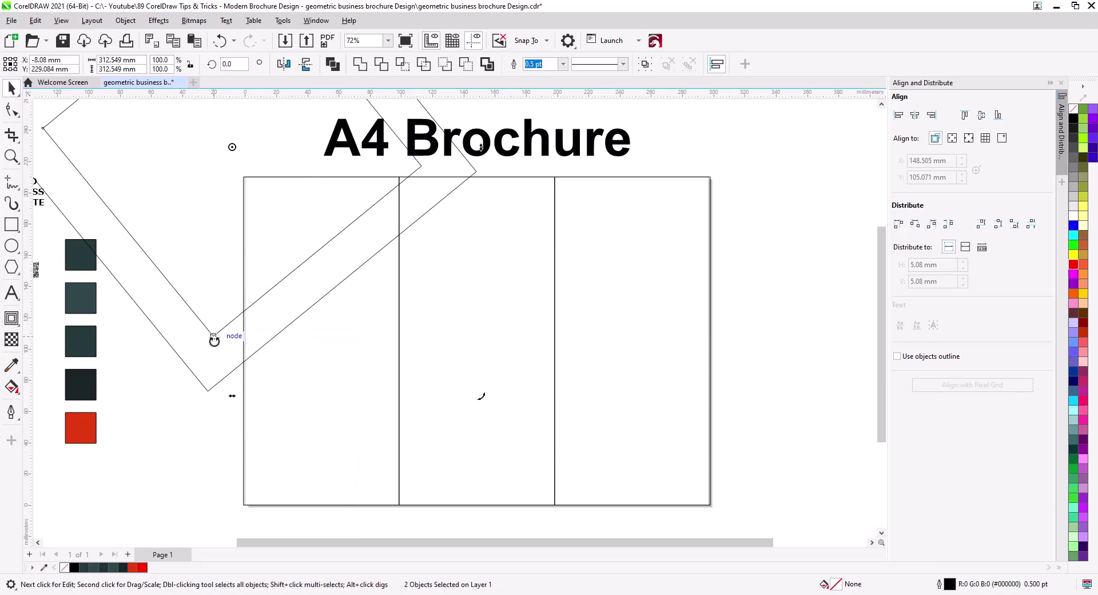
click(164, 438)
Step: Add a 25 mm inside contour to the inner square and break that contour apart
click(212, 343)
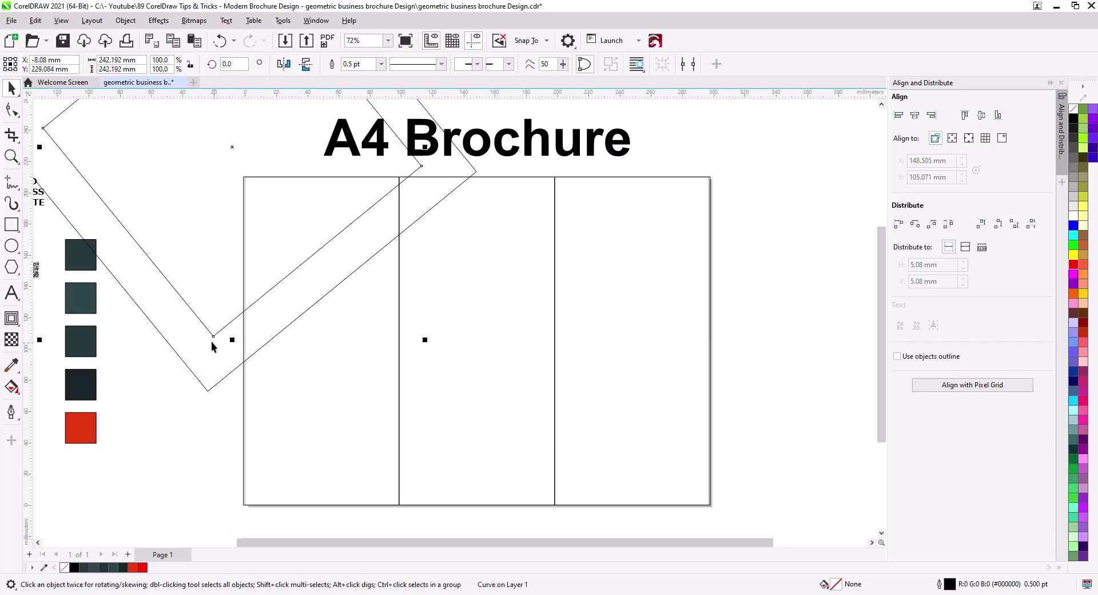
click(11, 317)
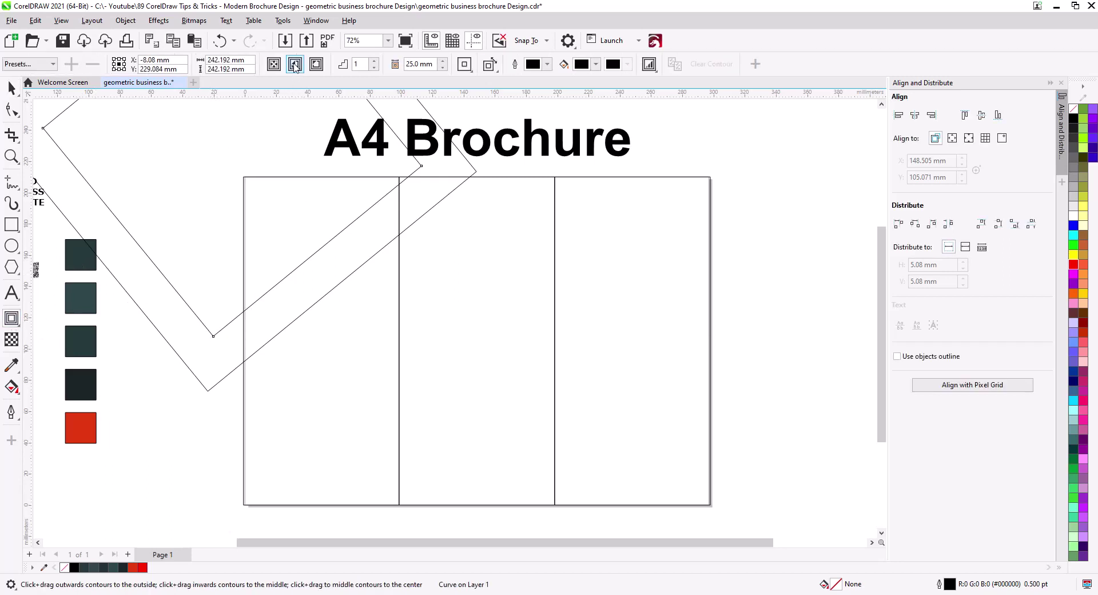
click(295, 64)
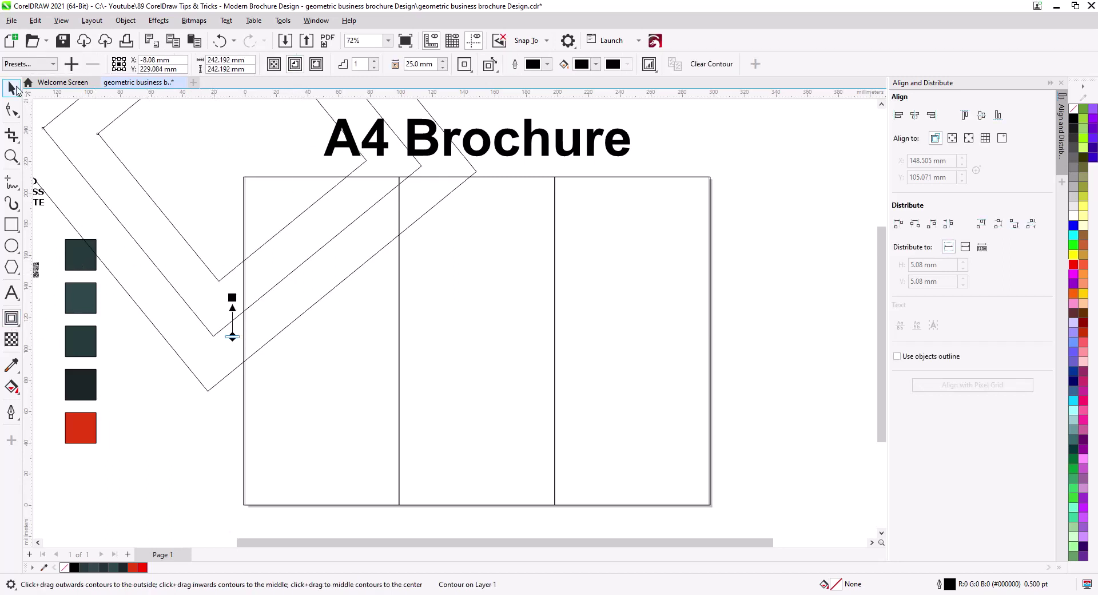
click(11, 88)
right_click(216, 280)
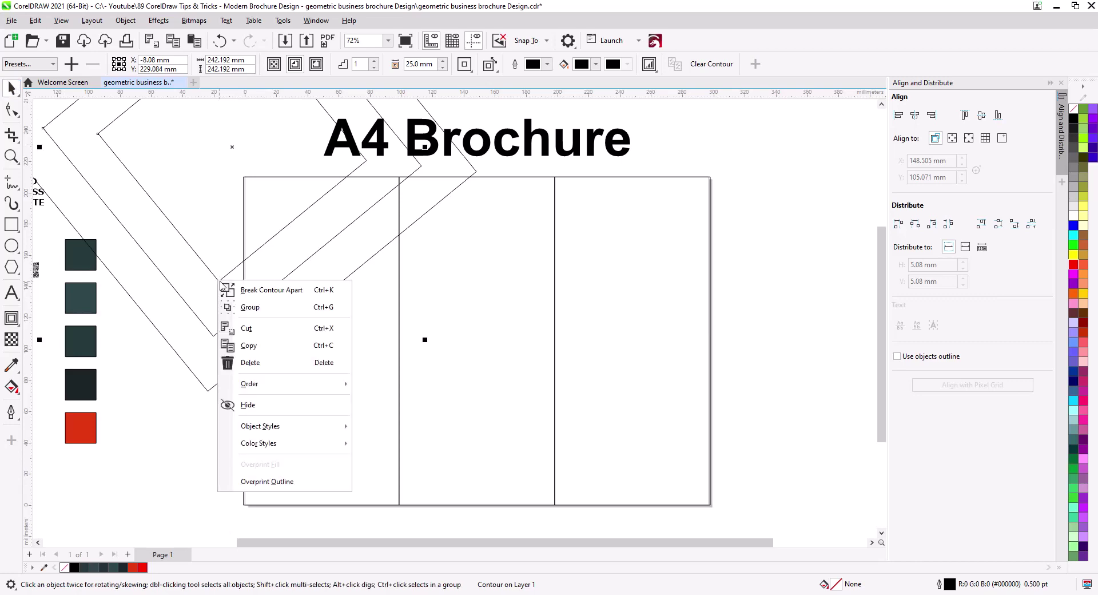
click(248, 294)
scroll(252, 246, up, 4)
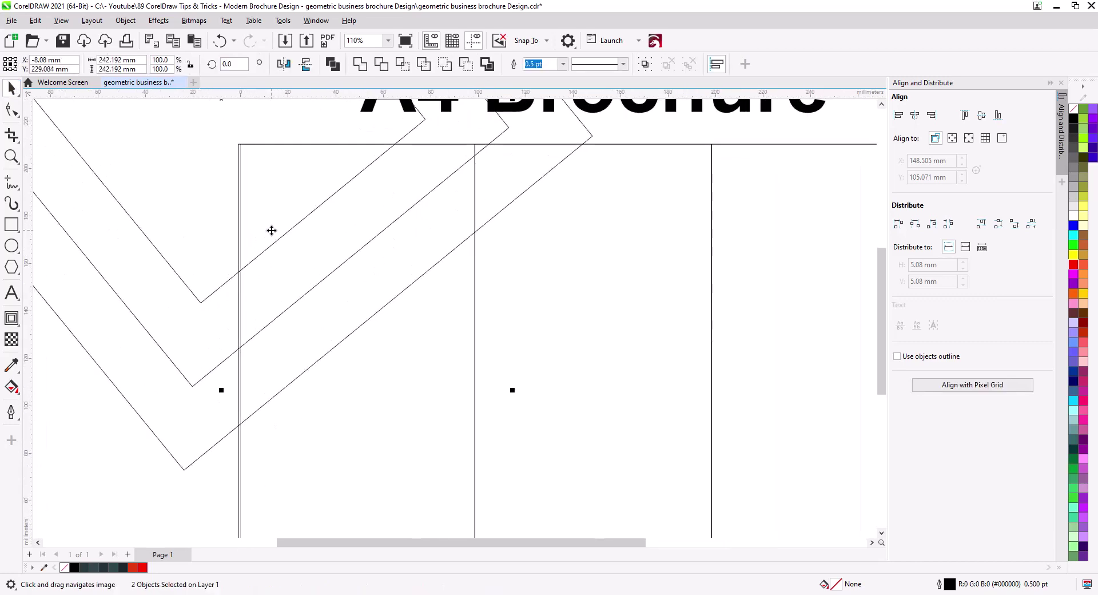
click(186, 419)
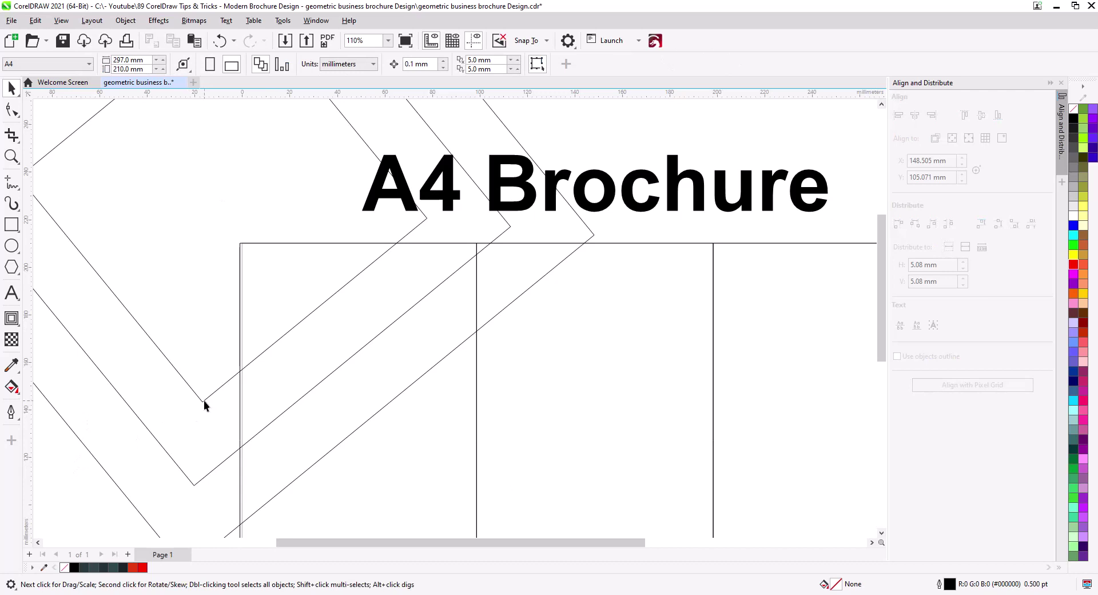
Step: Smart Fill both pieces of the outer diagonal band, on the first and second panels, with brown
click(205, 404)
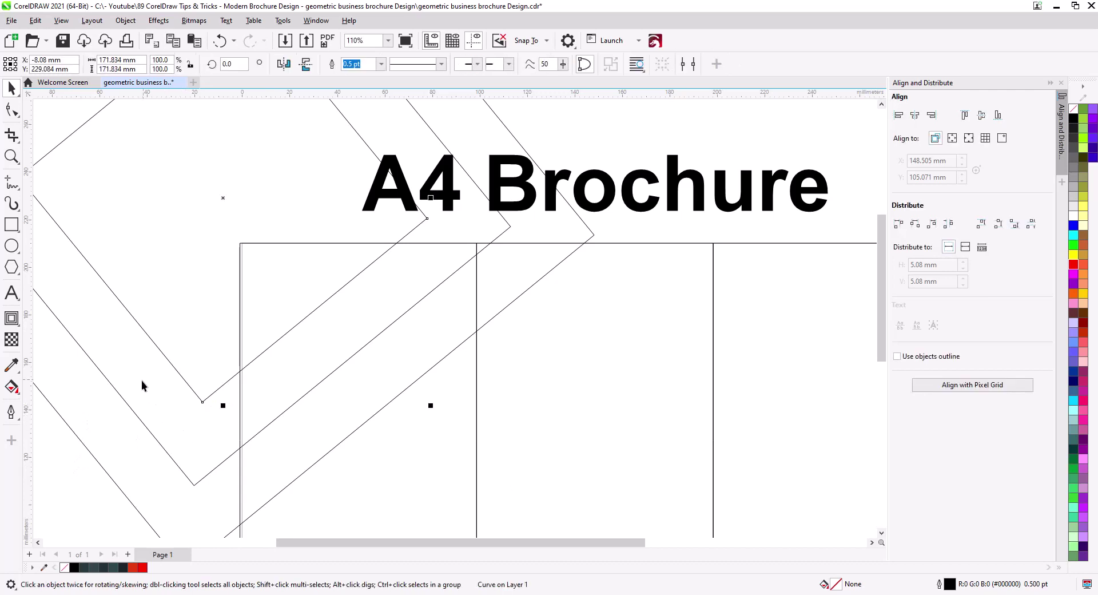
click(14, 389)
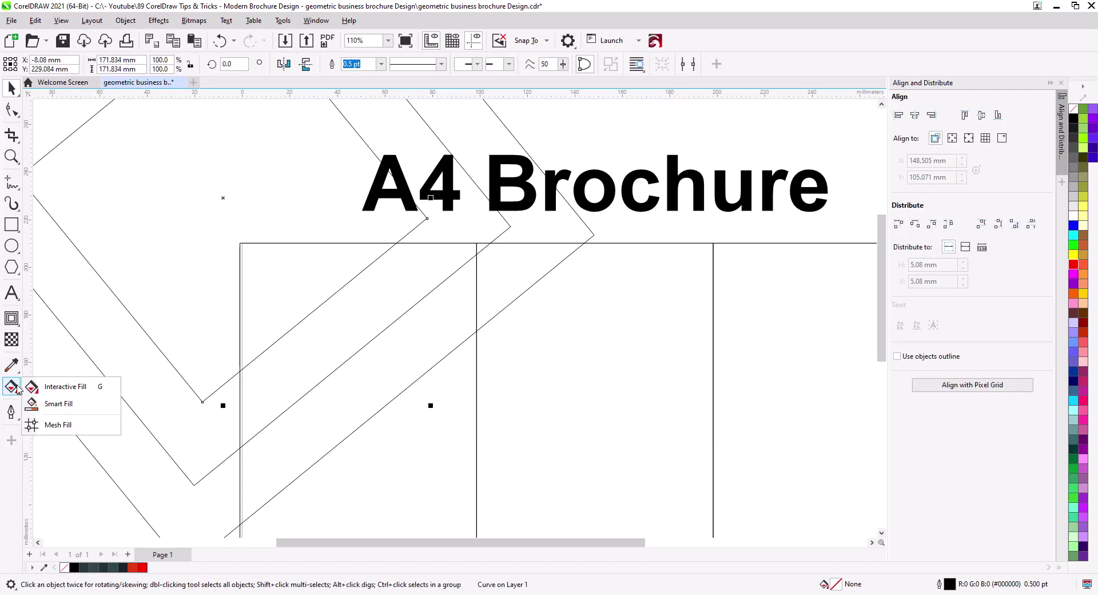
click(53, 404)
click(364, 403)
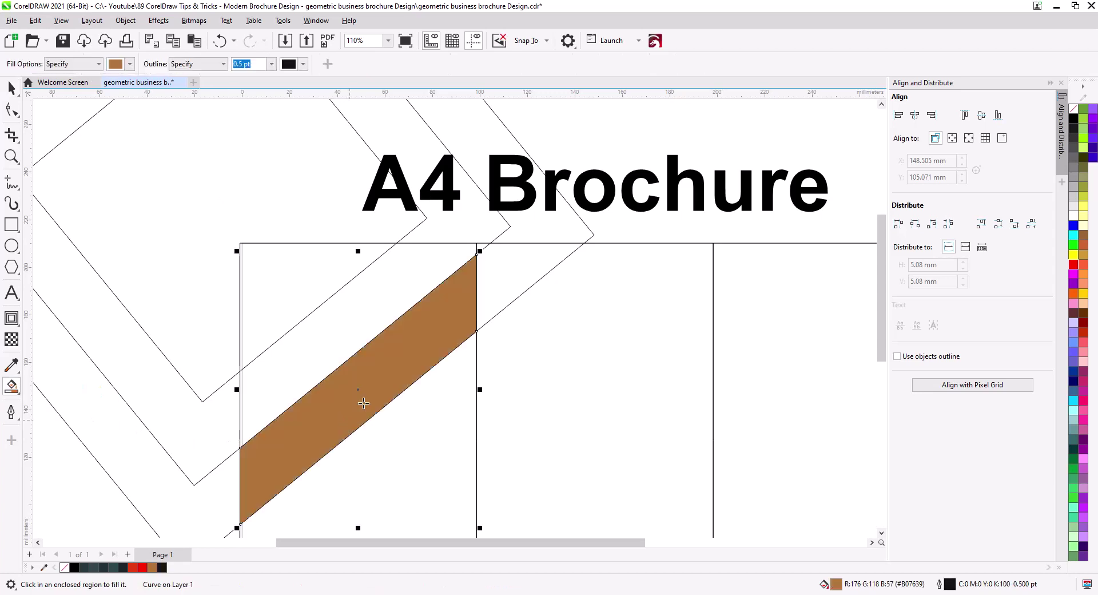
click(494, 294)
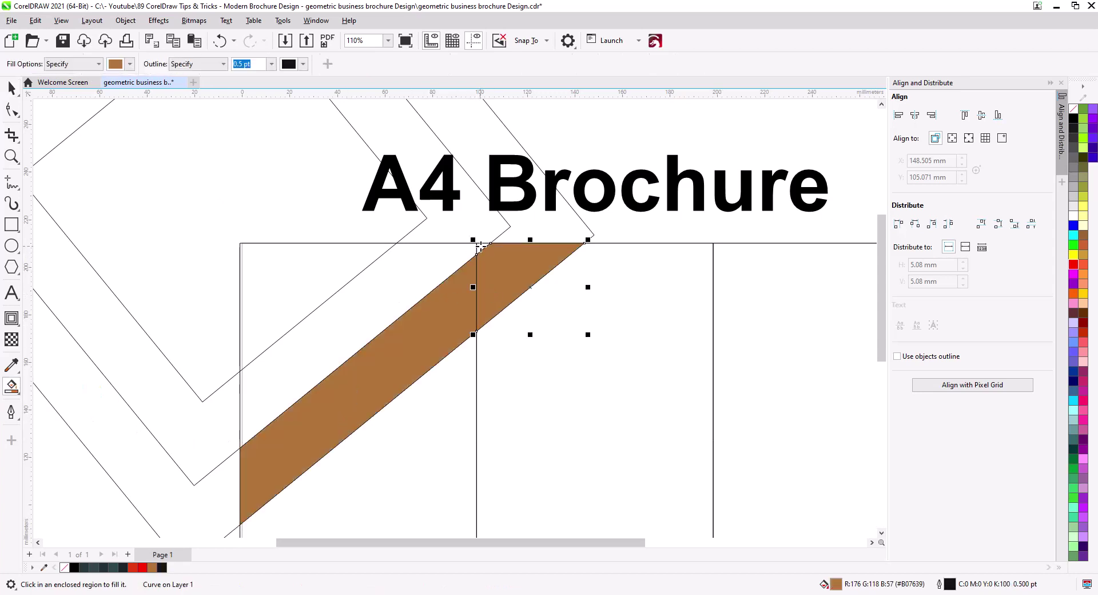
Step: Set the Smart Fill colour to olive #B09639 and fill the middle diagonal band, including its small piece past the fold
click(131, 64)
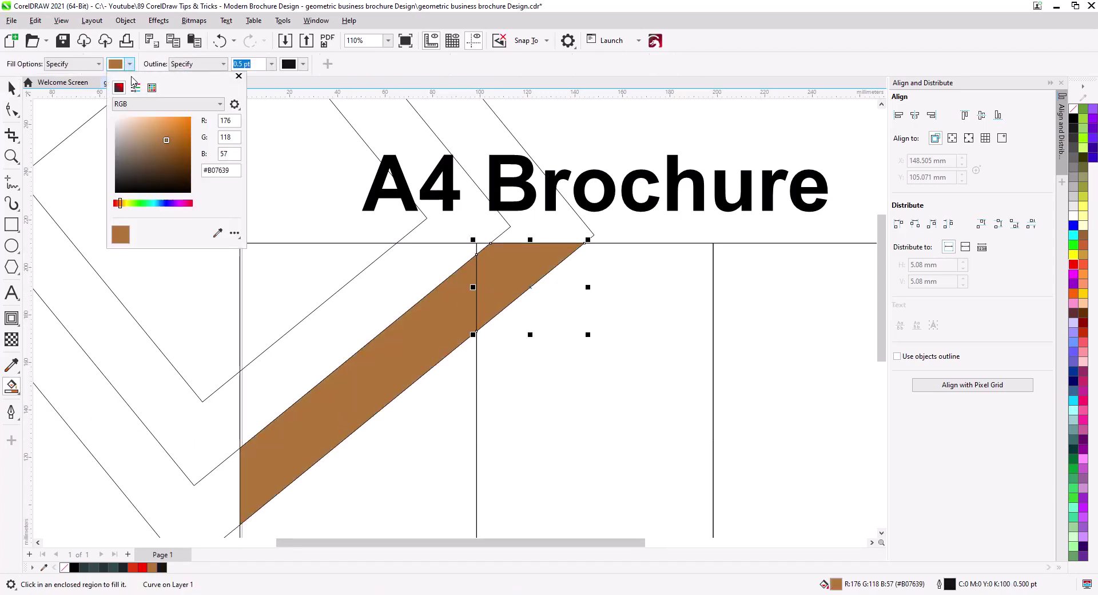
drag(123, 204, 126, 213)
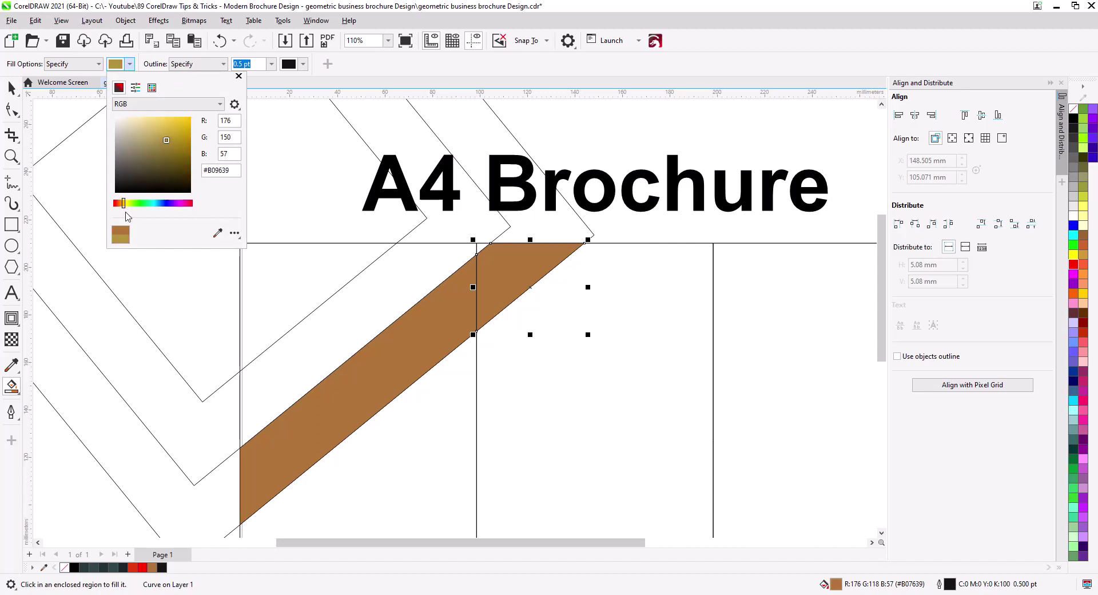
click(479, 249)
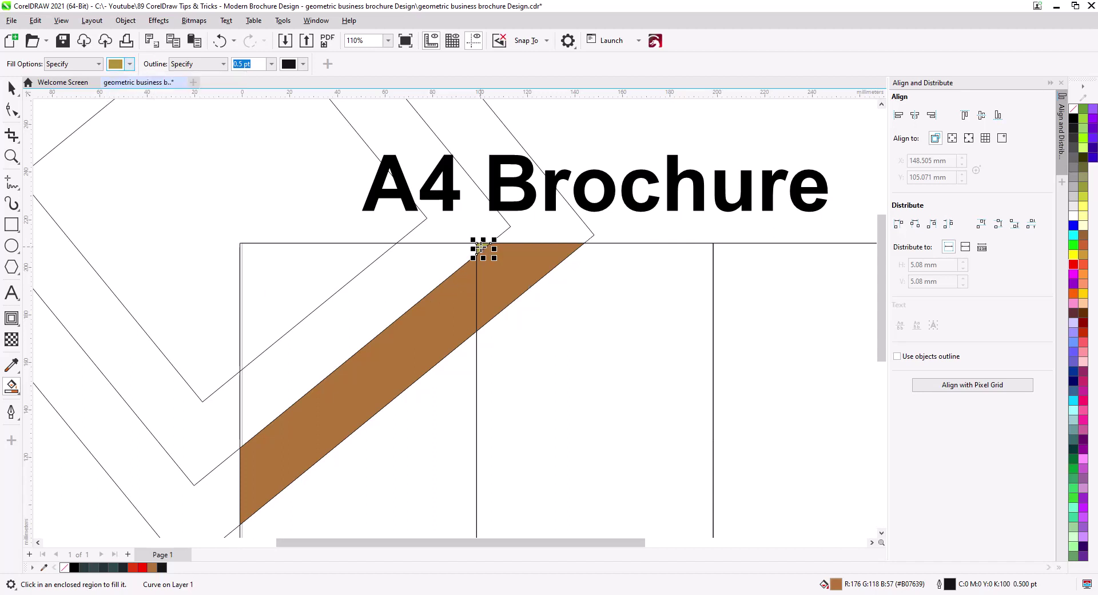
click(350, 326)
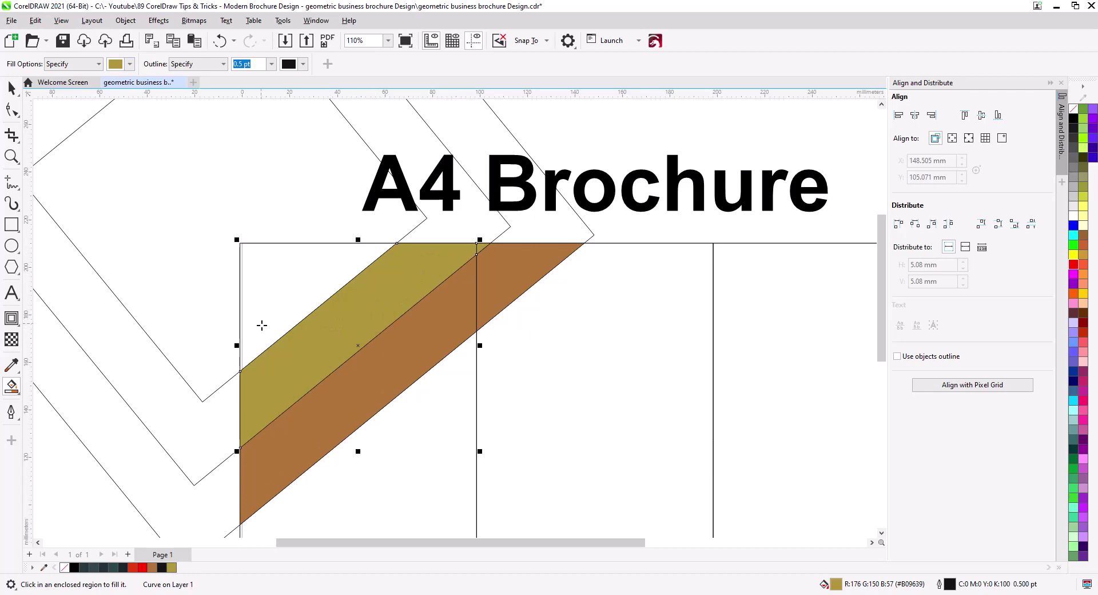
Step: Scale the innermost square down about its centre to about 157.5 mm wide
click(11, 88)
click(225, 345)
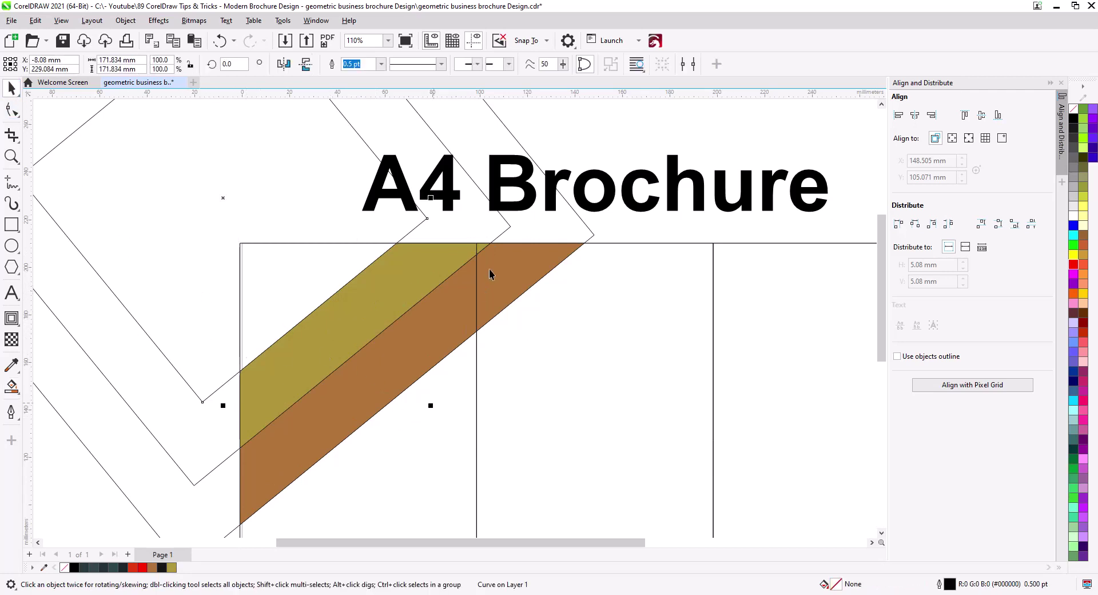
drag(431, 402, 418, 401)
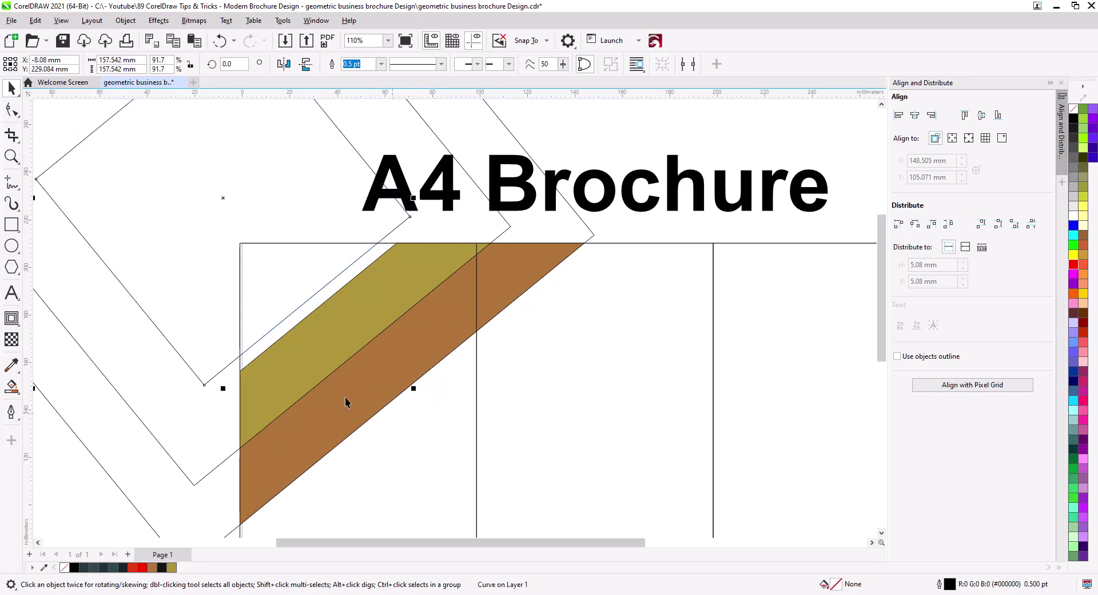
Step: Set the Smart Fill colour to red #B04D39 and fill the narrow strip beside the olive band
click(12, 385)
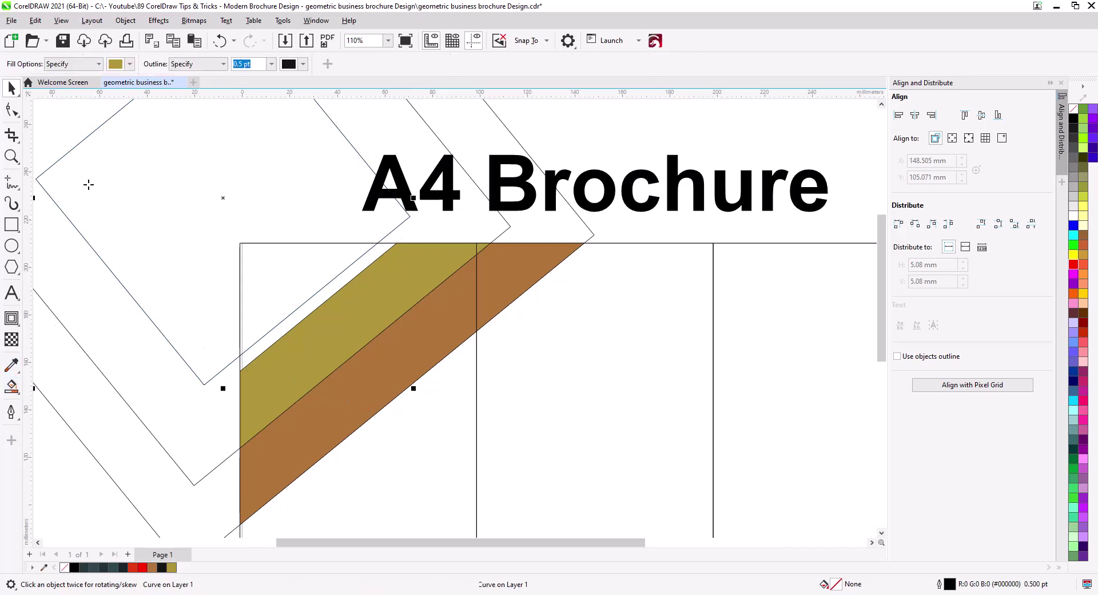
click(131, 64)
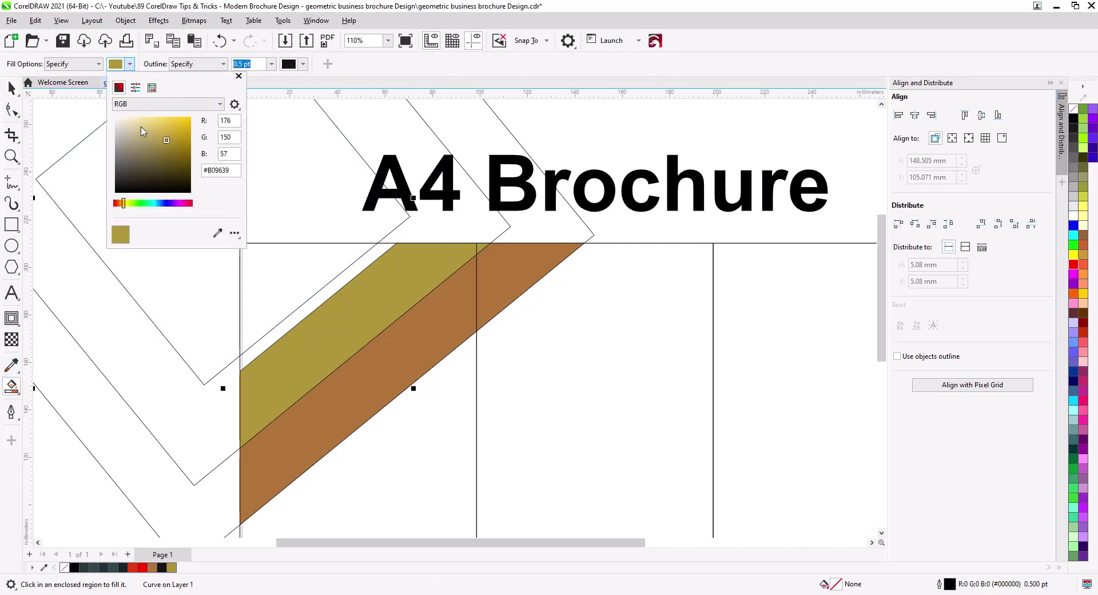
click(117, 204)
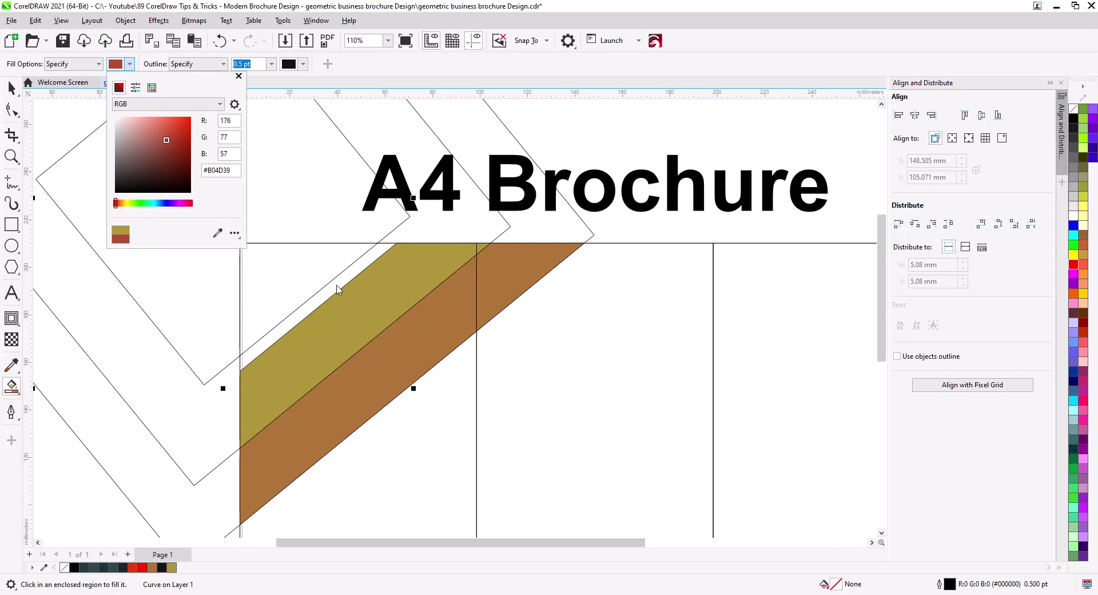
click(337, 288)
click(336, 288)
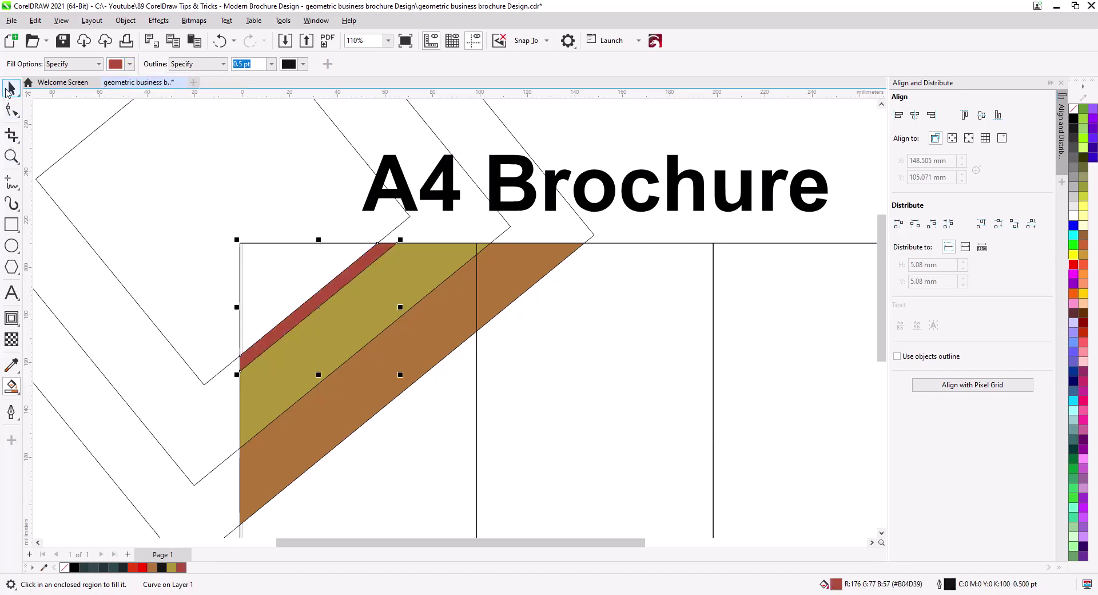
Step: Shrink the innermost square slightly again and Smart Fill the second narrow strip and the remaining page corner with the same red
click(8, 92)
click(412, 385)
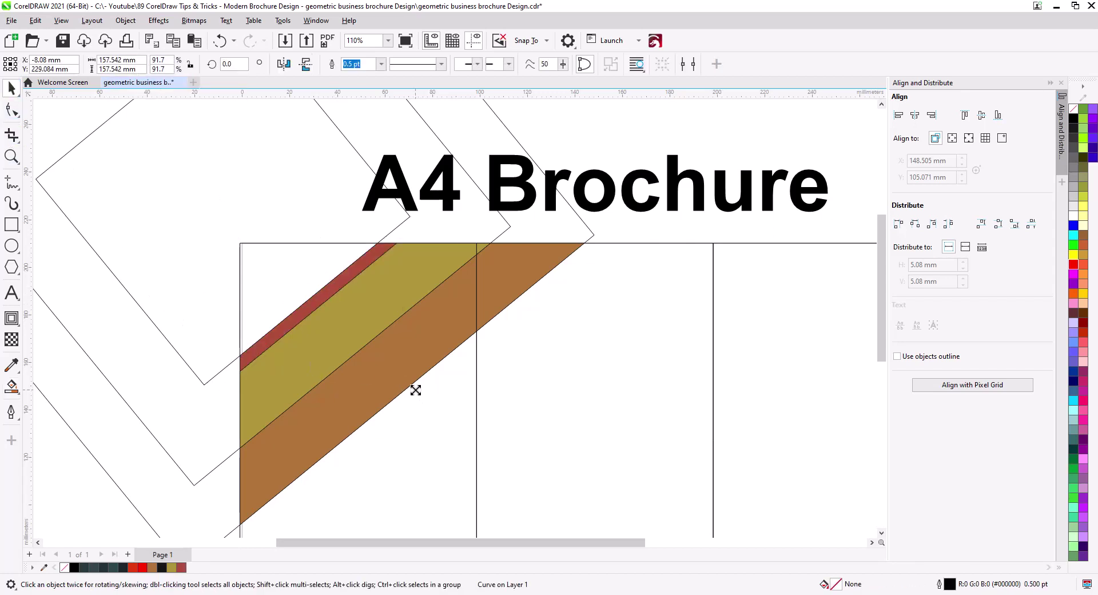
drag(416, 390, 399, 383)
click(12, 386)
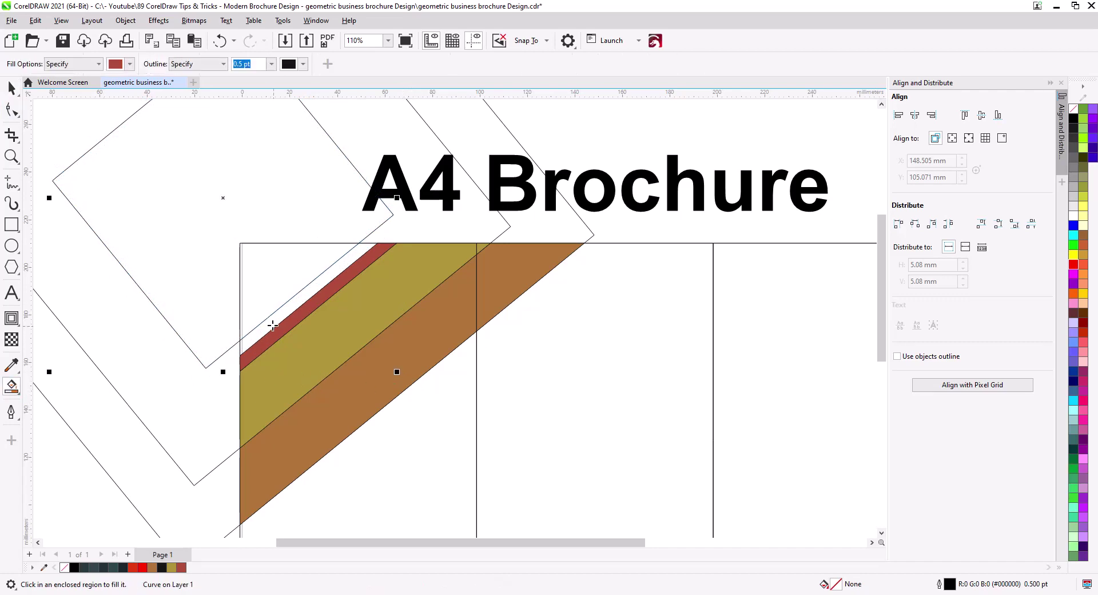
click(264, 294)
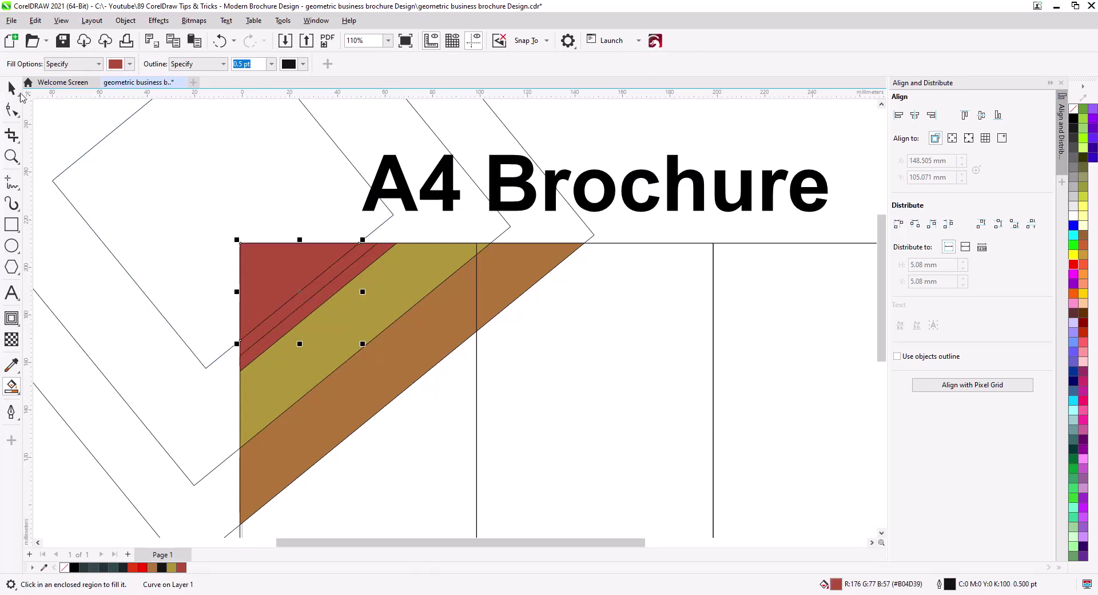
Step: Delete the innermost and middle guide squares, keeping the outermost one
click(11, 88)
click(169, 240)
key(Delete)
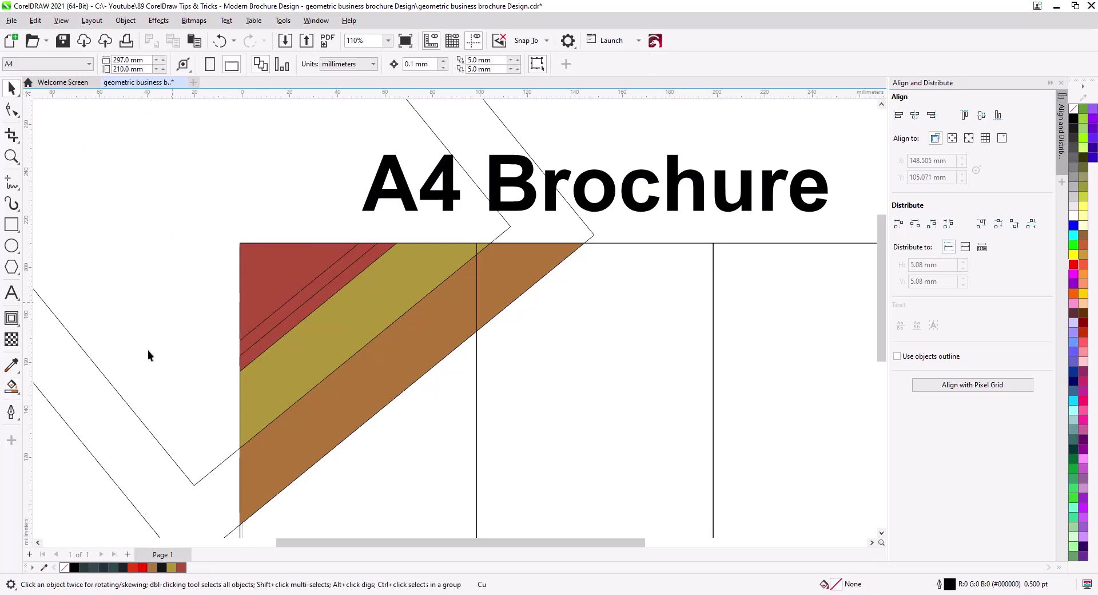
click(146, 417)
key(Delete)
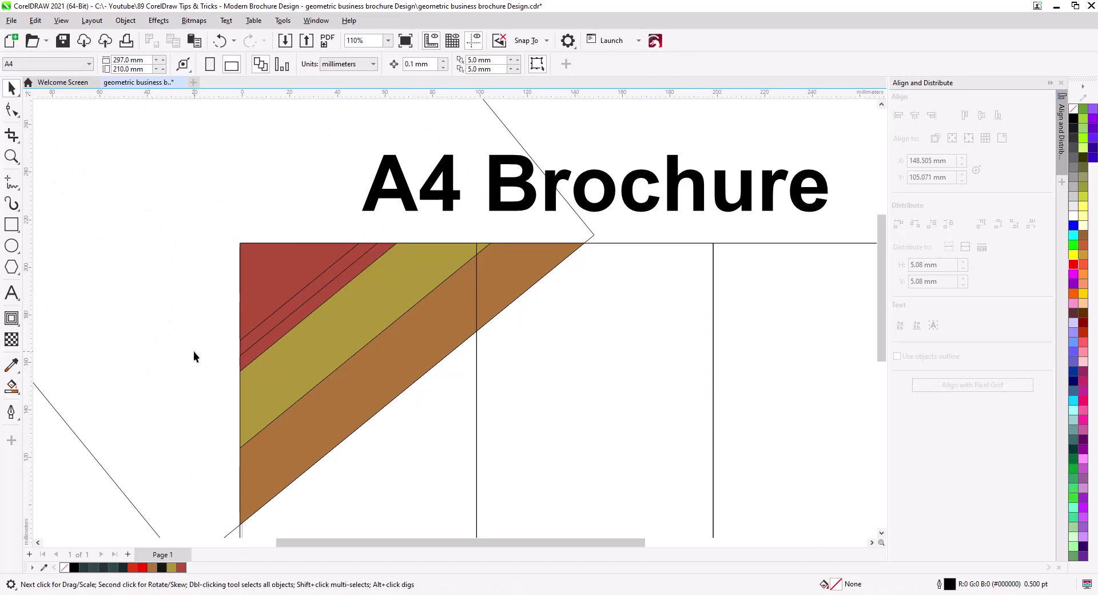
Step: Move the remaining large square over the brochure's lower-right corner, centred at about X 311.4 mm, Y -9.1 mm
scroll(200, 365, down, 5)
drag(170, 242, 456, 457)
scroll(261, 323, up, 3)
scroll(257, 321, up, 2)
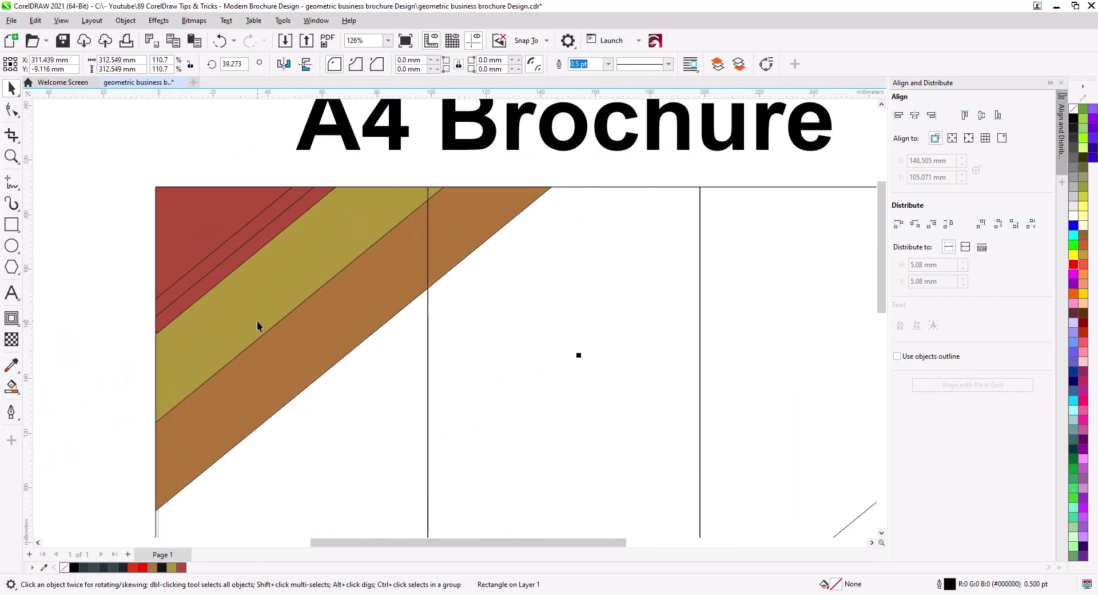
drag(265, 312, 314, 321)
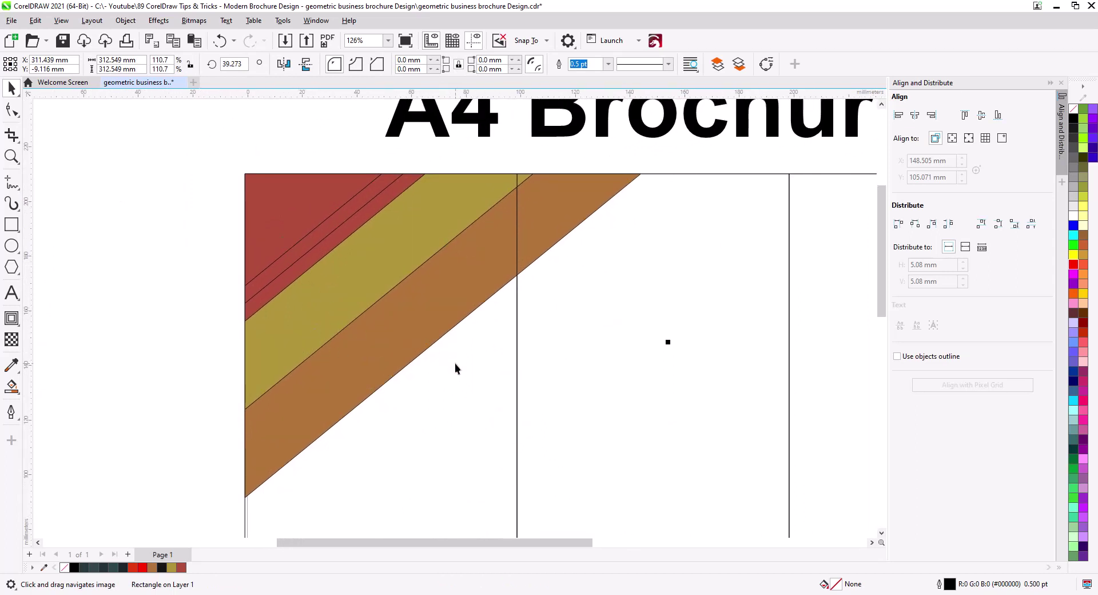
Step: Move the large rotated square down and left at the brochure's lower-right corner, centred at about X 299.3 mm, Y -21.5 mm
drag(456, 368, 321, 269)
scroll(366, 311, down, 2)
drag(415, 356, 341, 287)
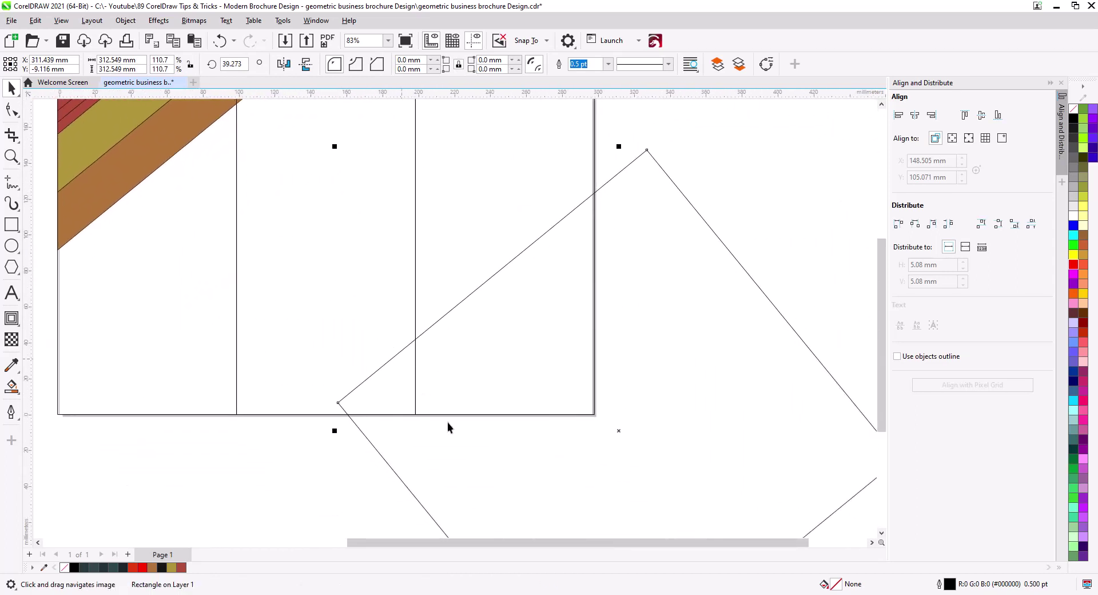
drag(532, 478, 508, 500)
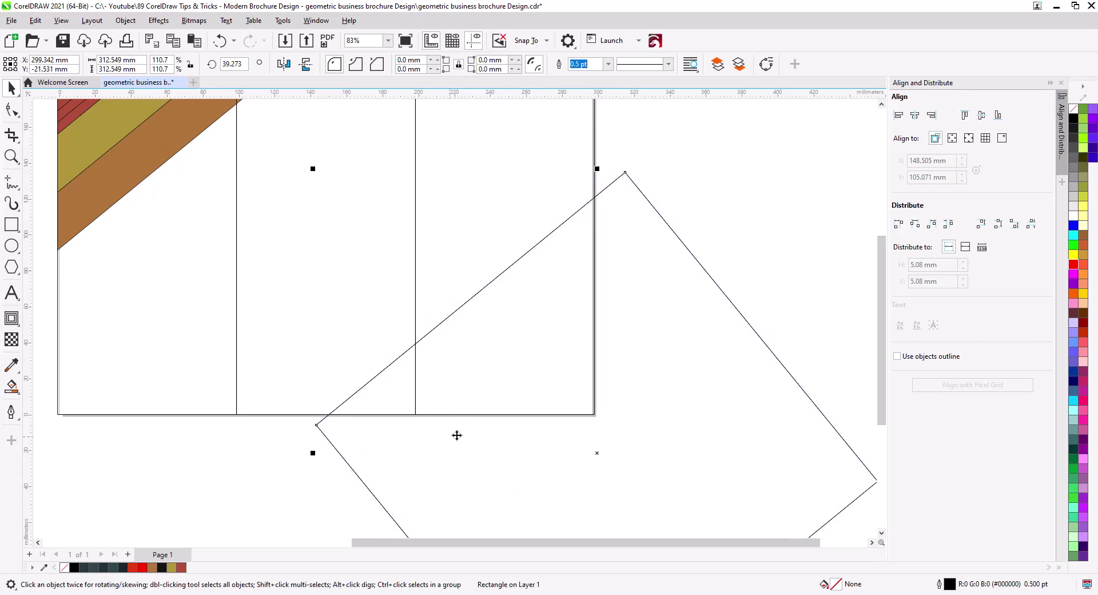
Step: Create three concentric, progressively smaller copies of the rotated square, about 289.6, 276.2 and 224.9 mm wide
key(plus)
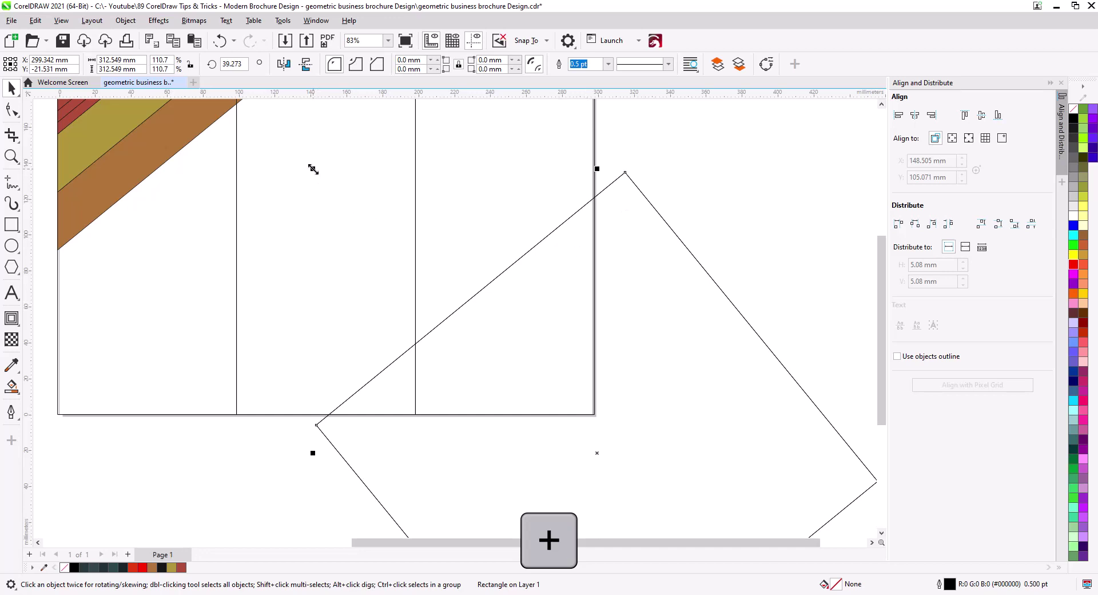
drag(313, 169, 345, 199)
key(KP_Add)
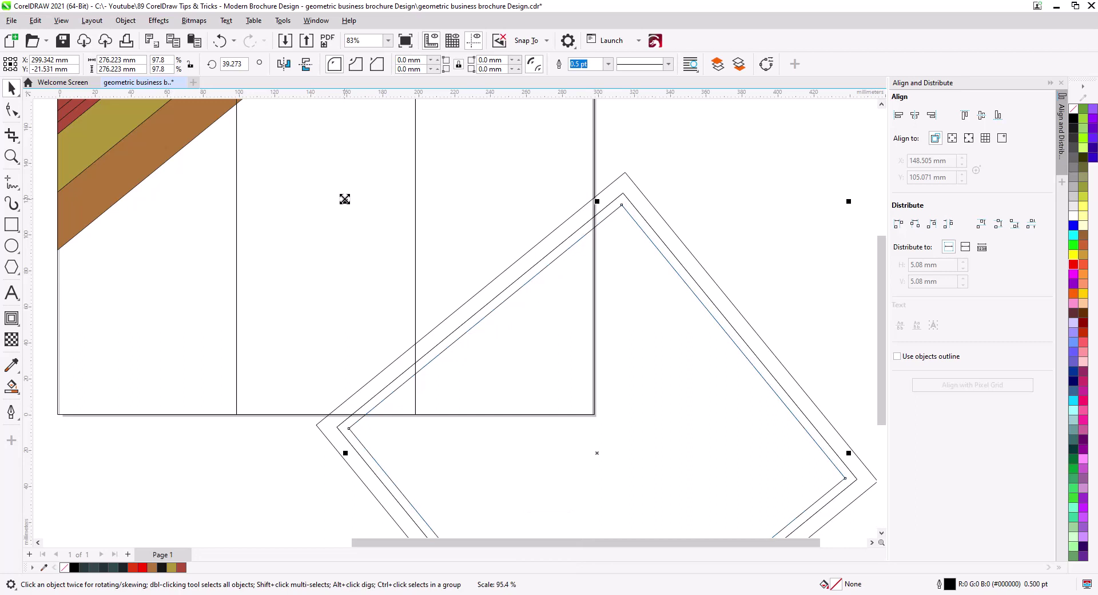
key(KP_Add)
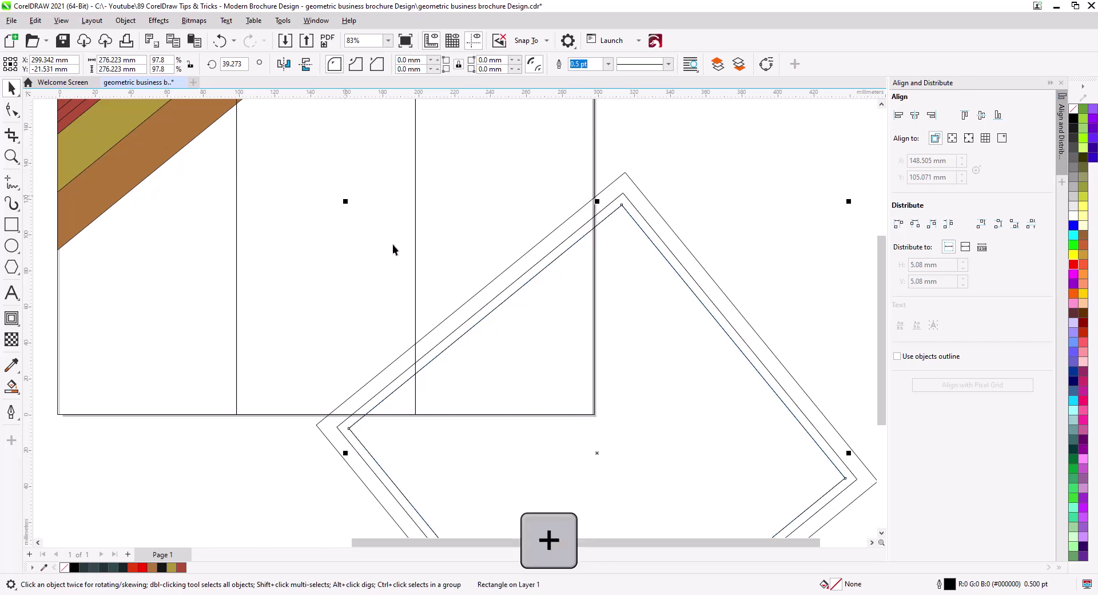
drag(348, 204, 384, 249)
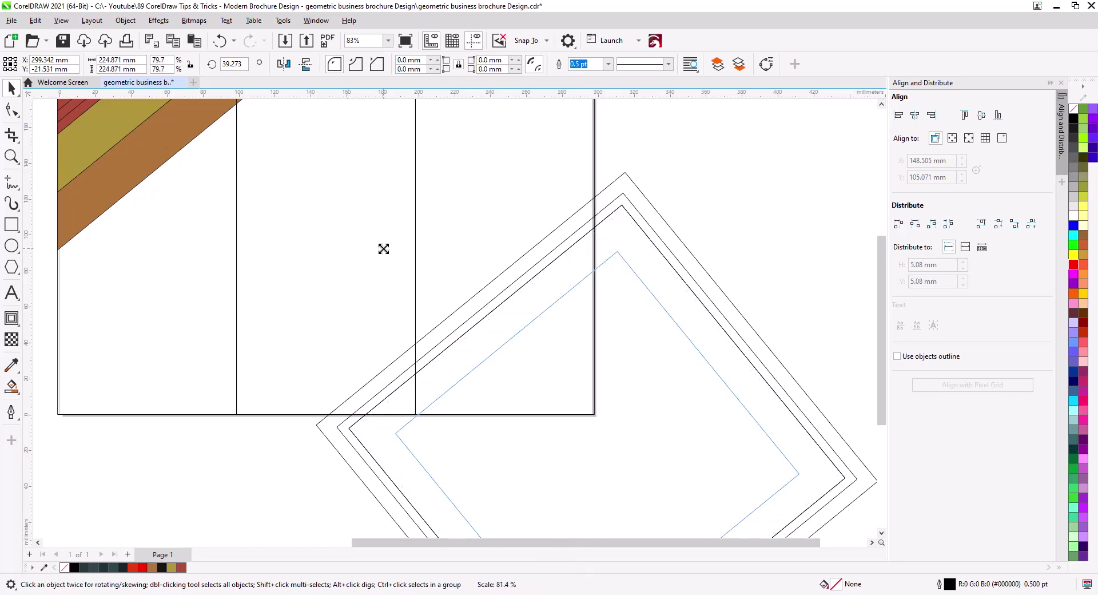
drag(383, 249, 384, 249)
Step: Copy the three red shapes from the brochure's upper-left corner to its lower-right corner
scroll(343, 300, down, 2)
scroll(234, 232, up, 1)
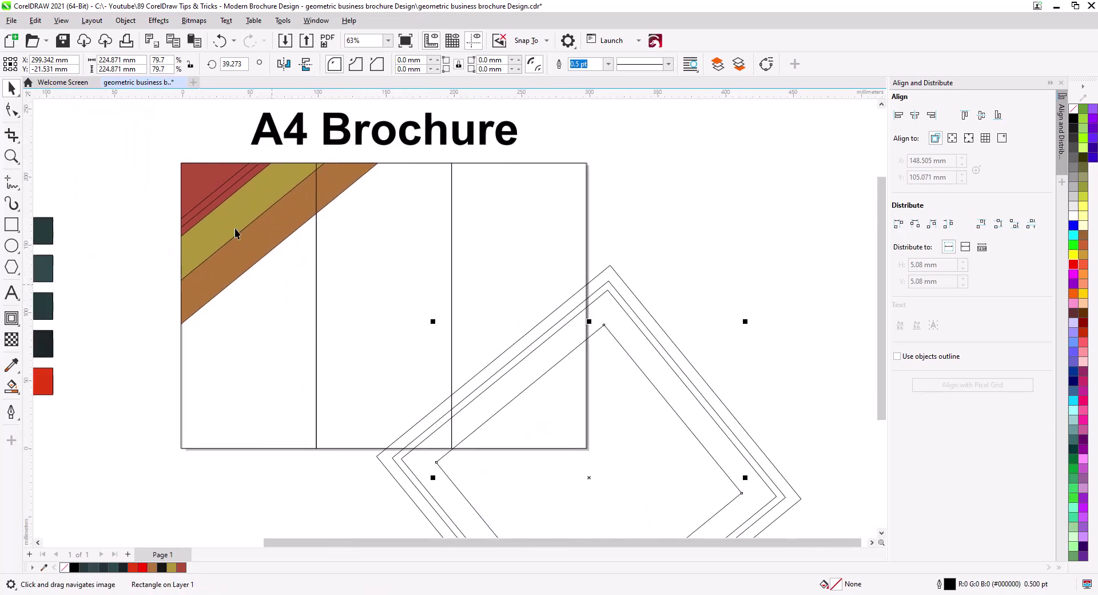
drag(280, 242, 280, 242)
drag(208, 181, 575, 447)
click(594, 463)
scroll(564, 446, up, 2)
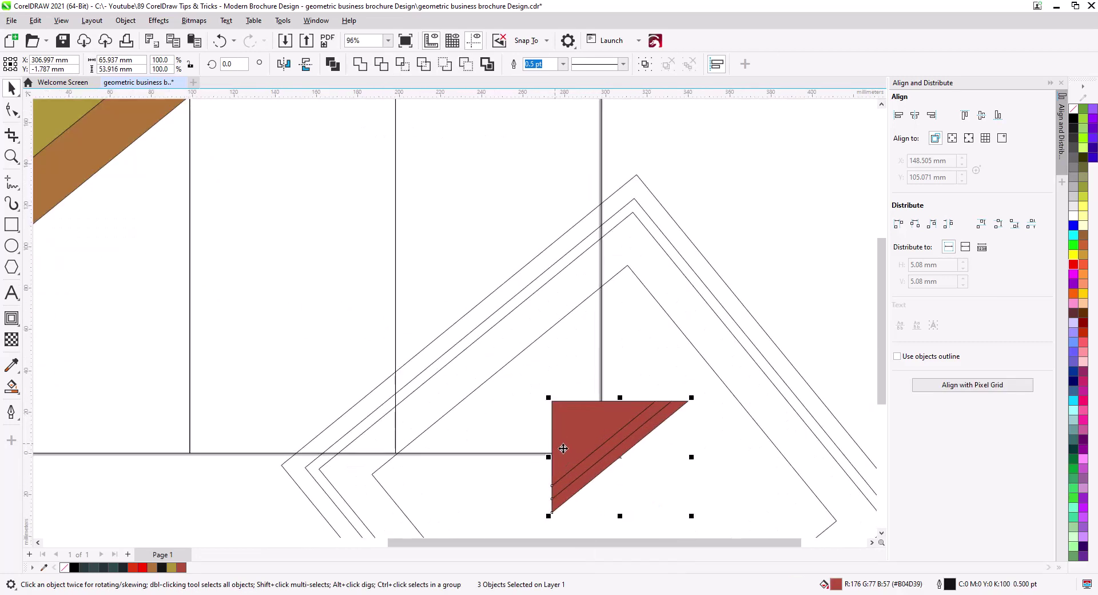
Step: Mirror the copied red shapes horizontally and vertically, and snap their right-angle corner to the page's lower-right corner
click(283, 64)
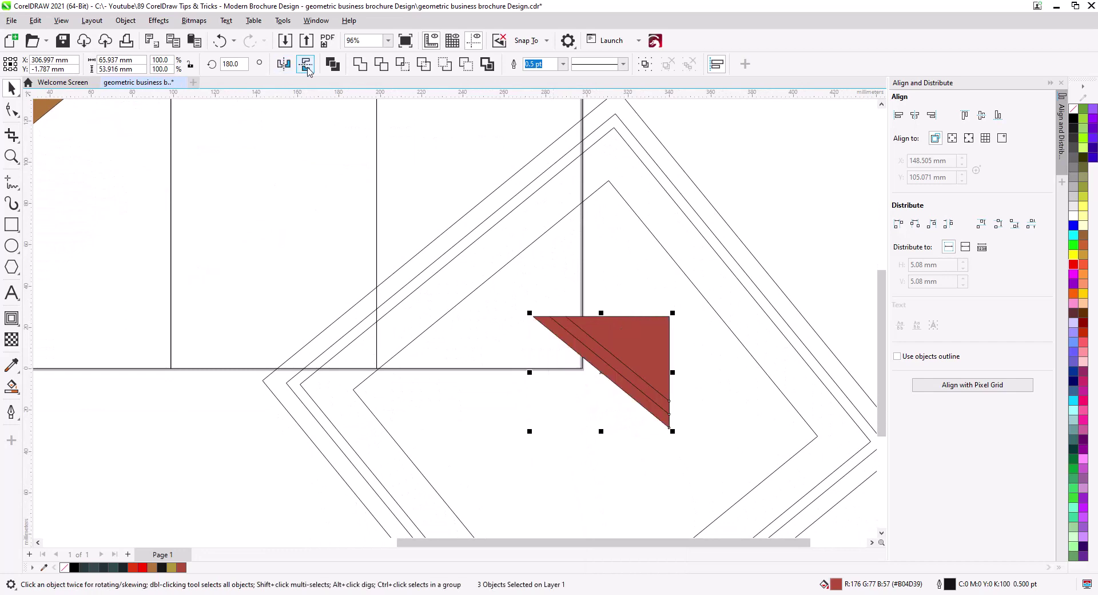
click(305, 64)
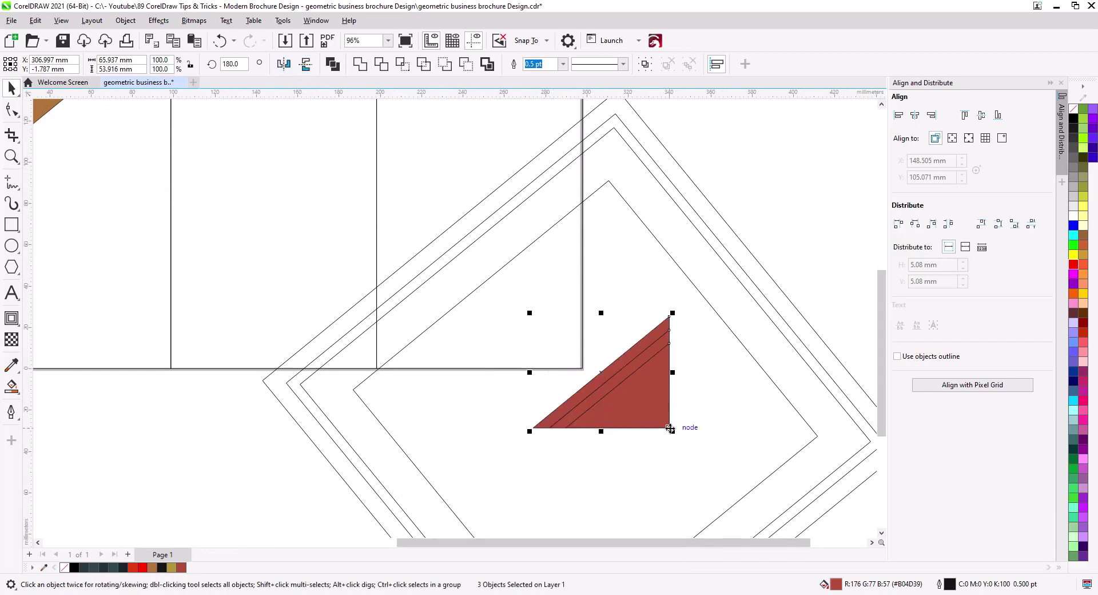
drag(670, 428, 582, 371)
click(596, 414)
Step: Shrink the three inner guide squares slightly about their common centre, keeping them concentric
click(618, 199)
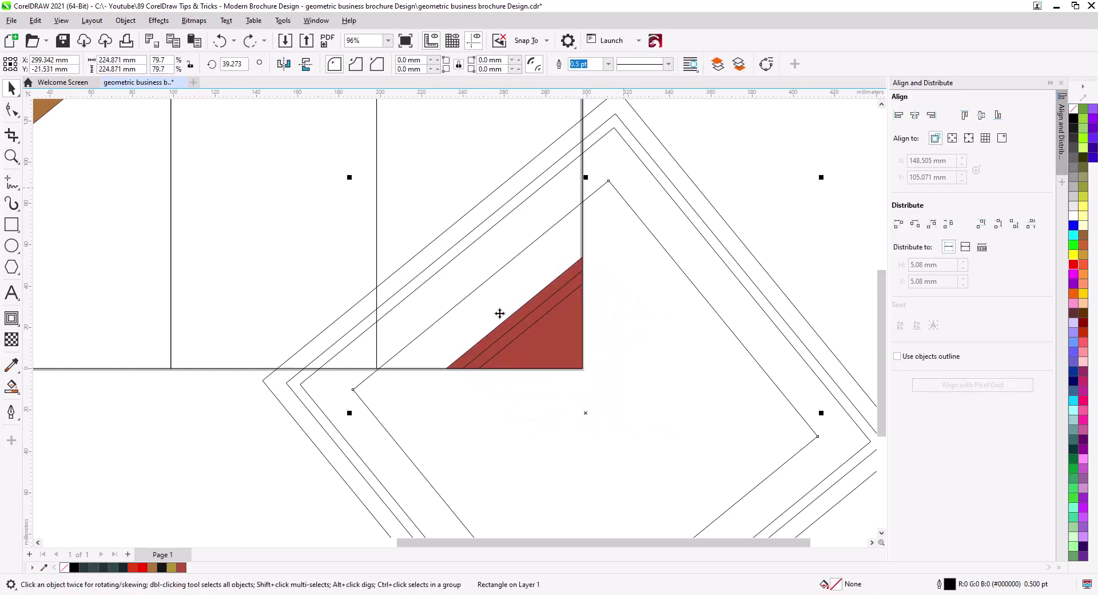
drag(349, 177, 364, 192)
click(616, 158)
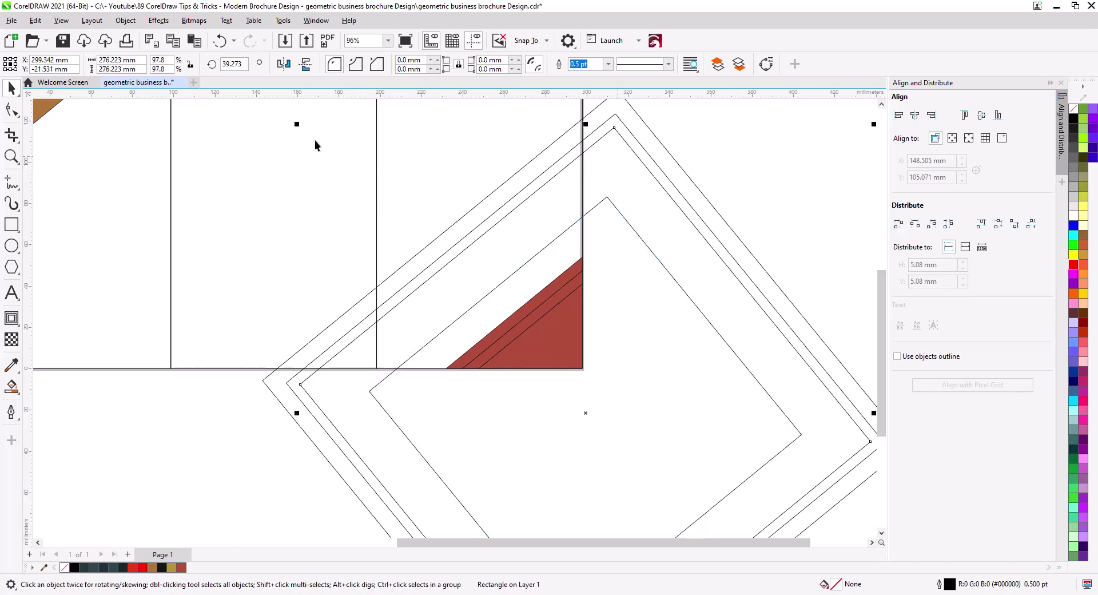
drag(296, 125, 309, 137)
click(433, 243)
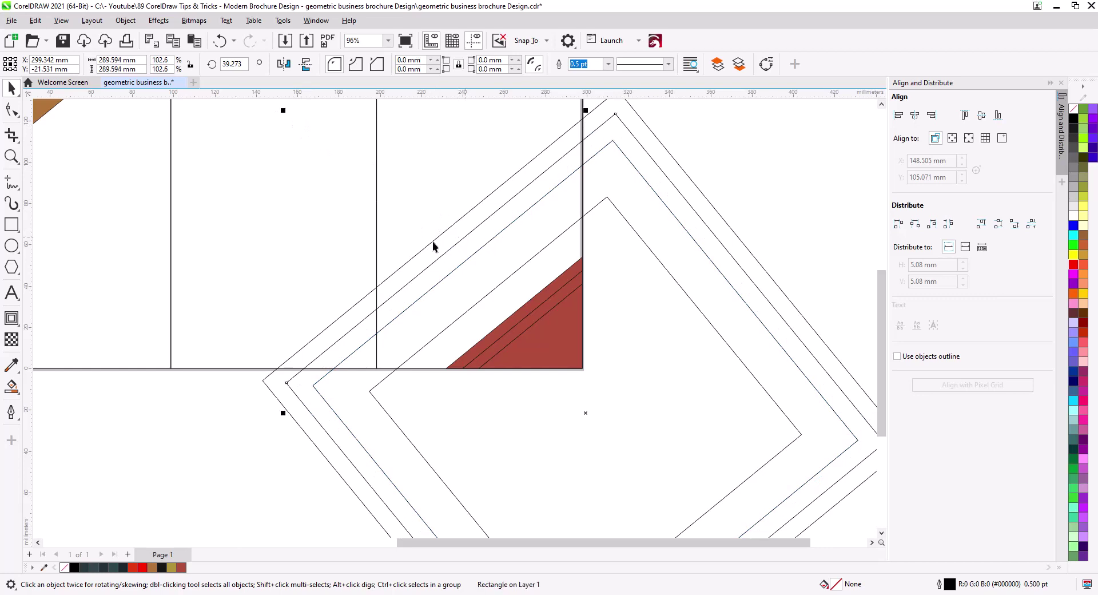
drag(285, 112, 297, 123)
Step: Shrink the outermost guide square to about 296.5 mm wide so it sits closer to the inner squares
click(454, 226)
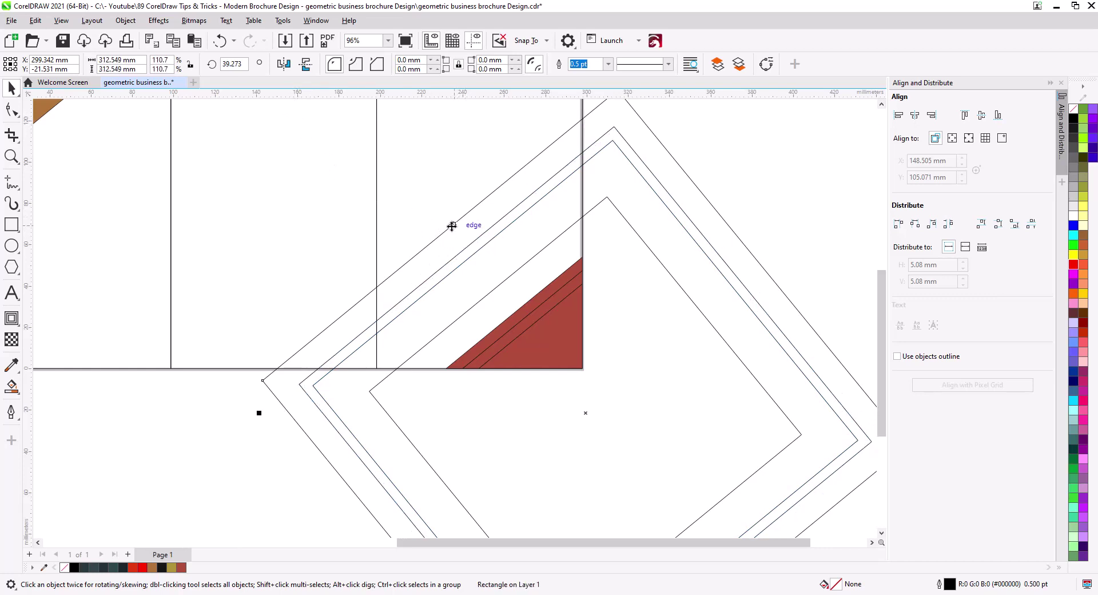
scroll(374, 222, down, 2)
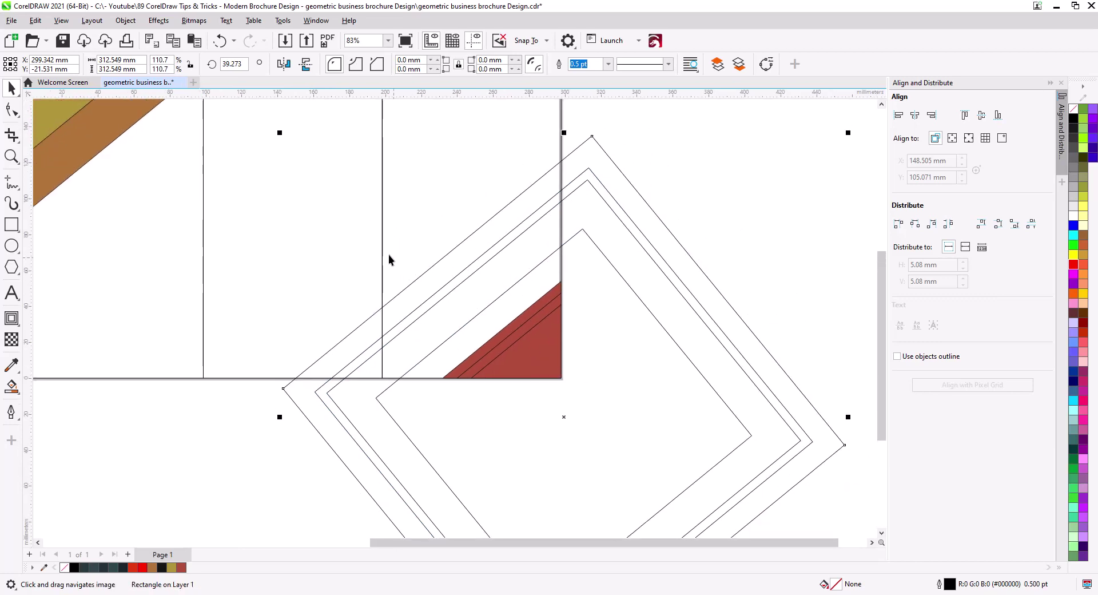
drag(280, 132, 294, 147)
scroll(466, 288, up, 2)
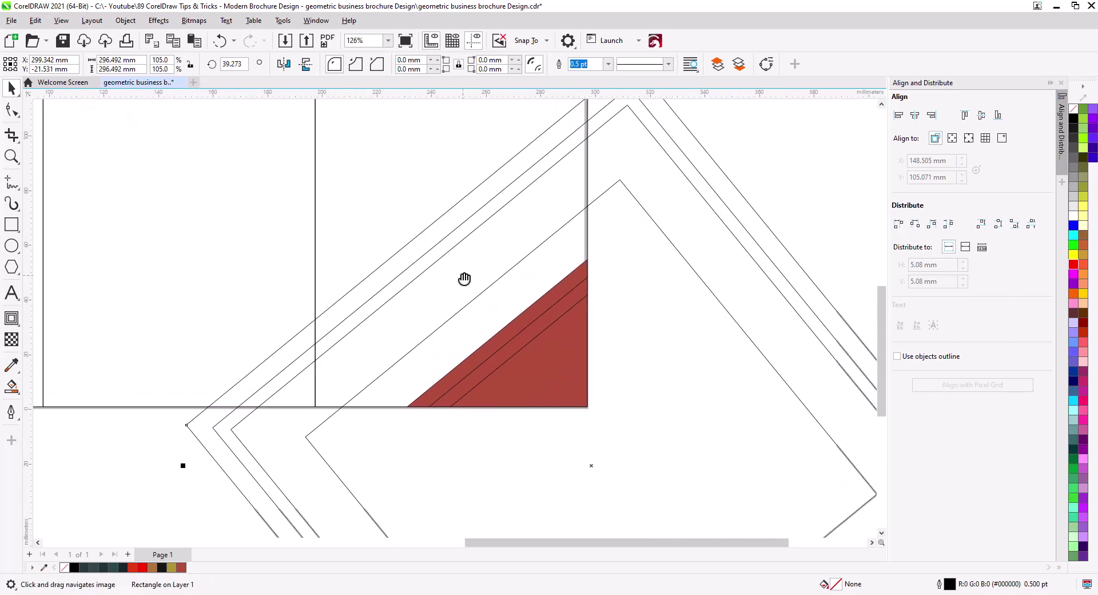
Step: Delete the outermost strip of the mirrored red corner shapes
click(491, 337)
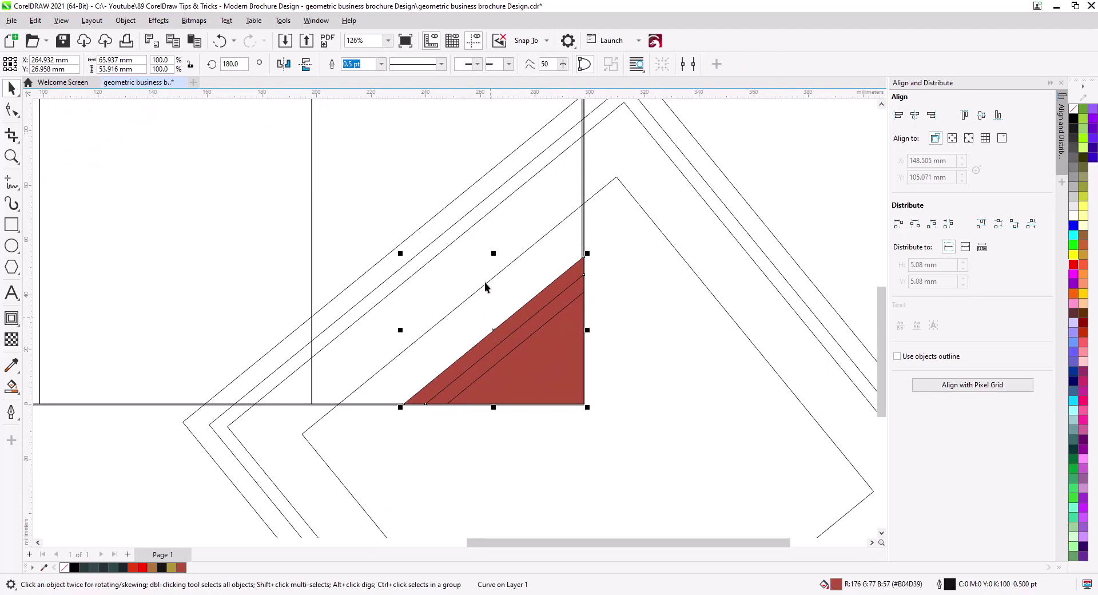
click(743, 154)
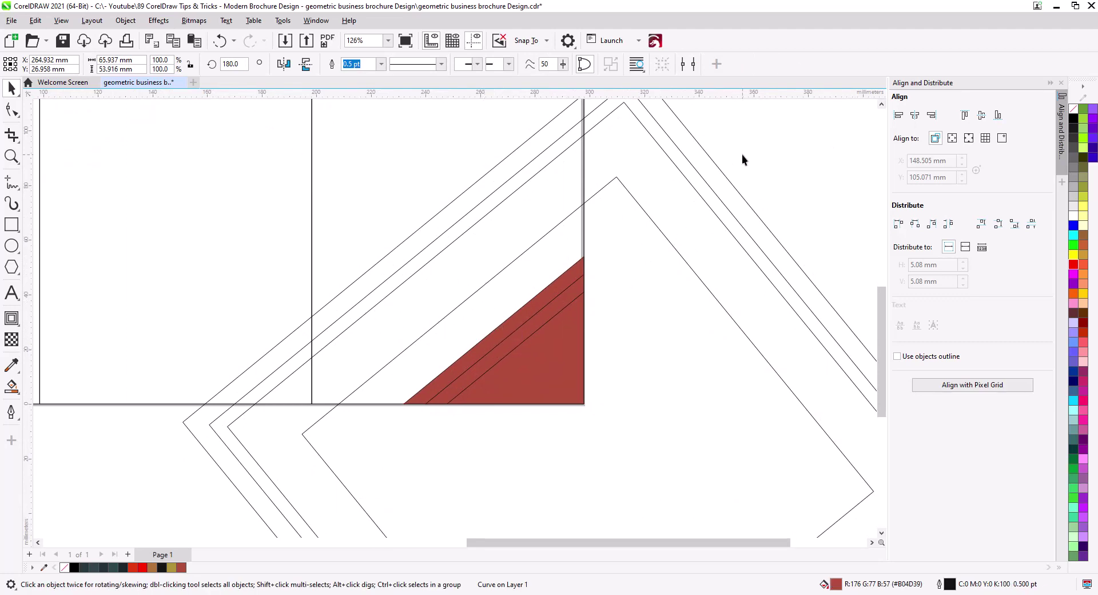
click(570, 268)
key(Delete)
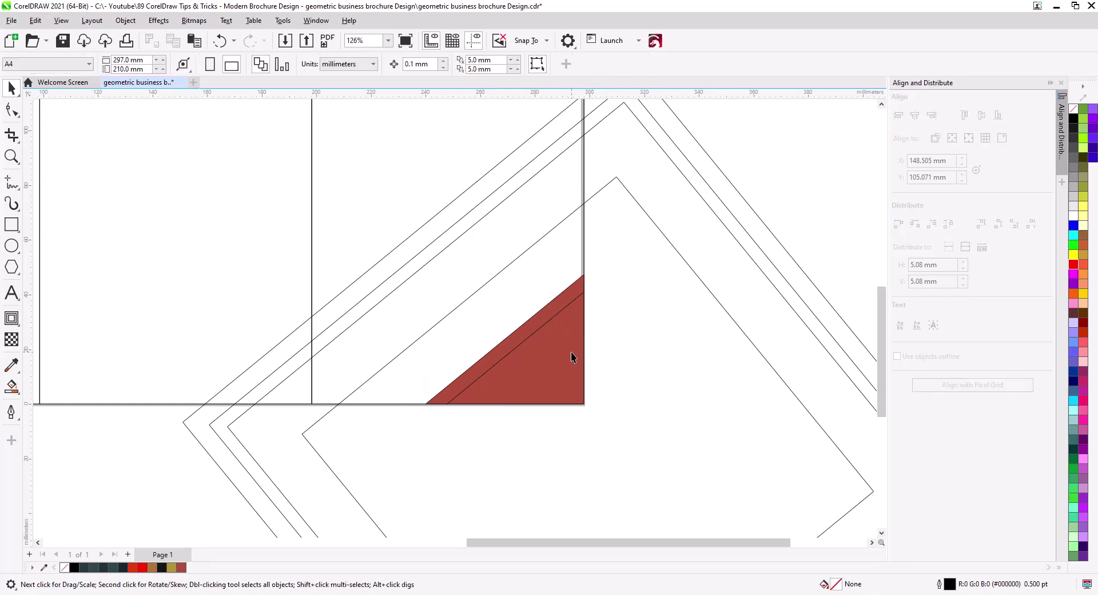
Step: Smart Fill the area between the red corner and the innermost square with red #B04D39, and the next wide band with blue #4539B0
click(553, 358)
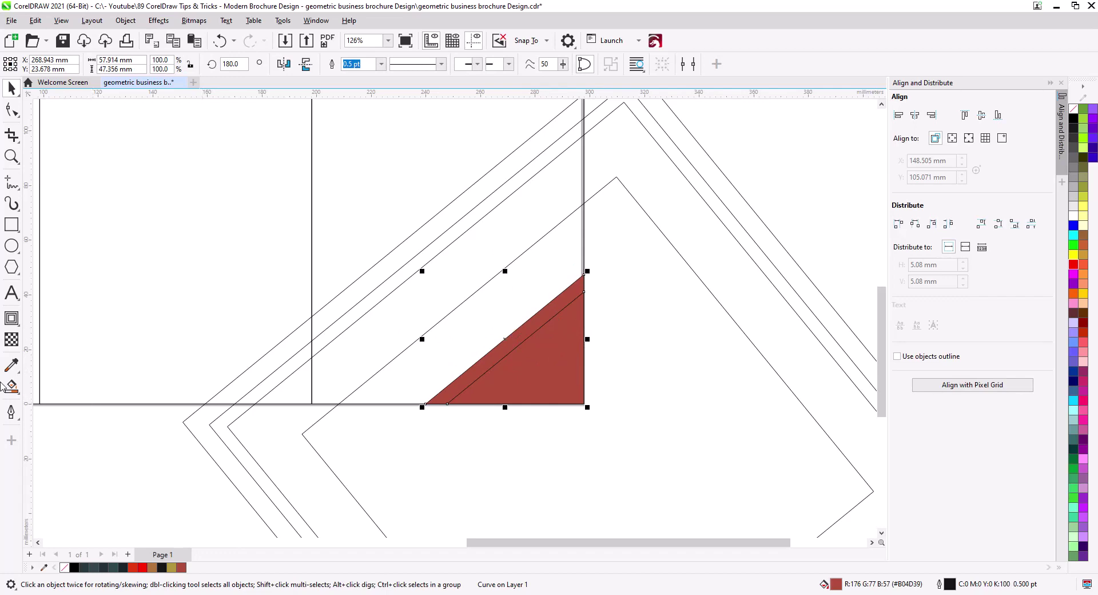
click(11, 386)
click(482, 336)
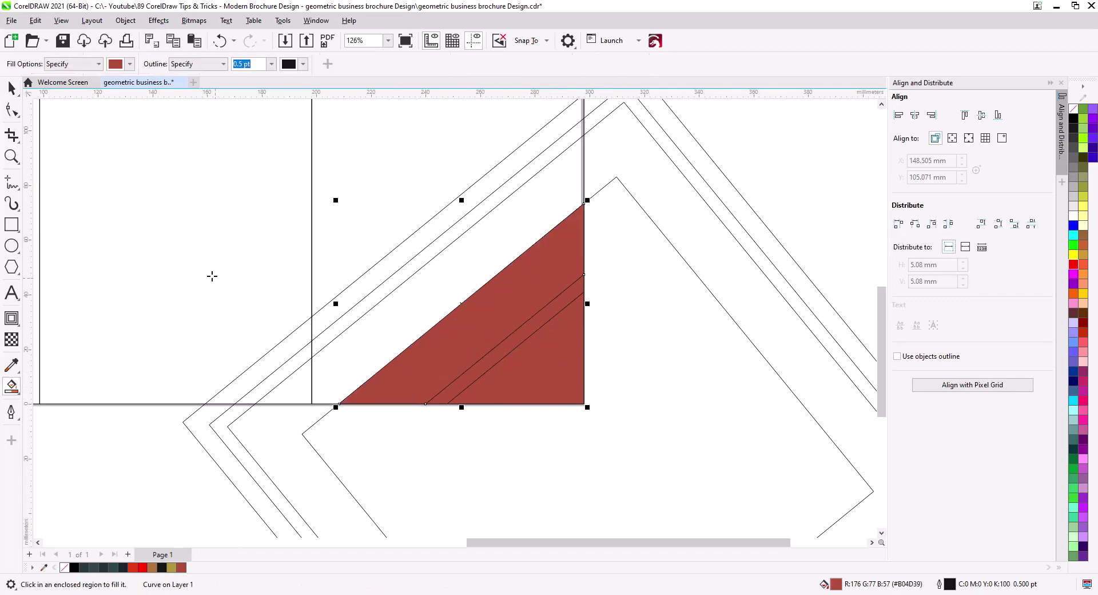
click(129, 64)
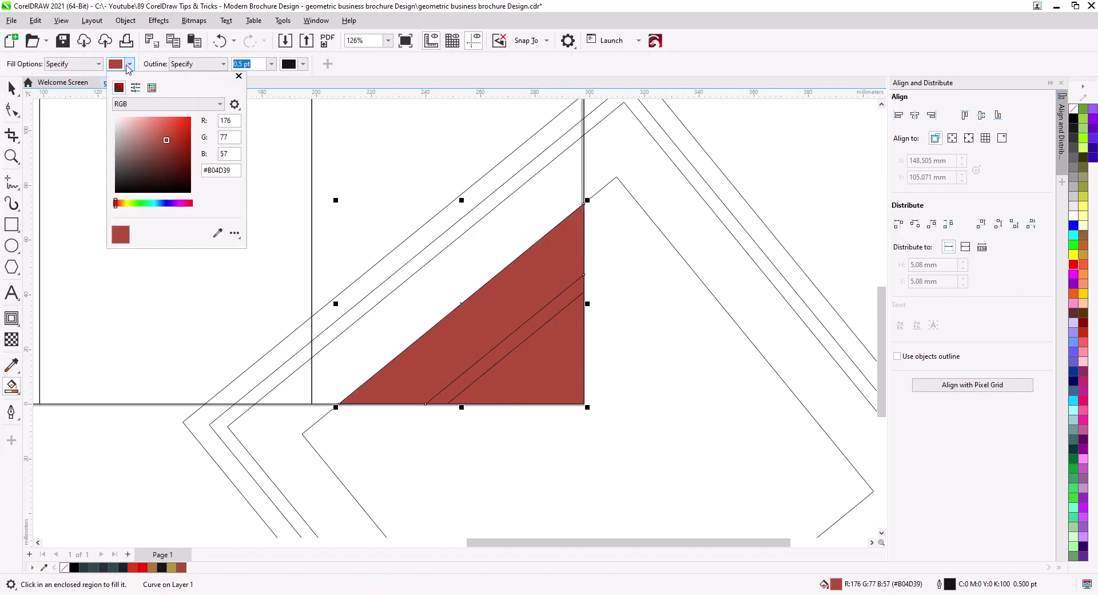
click(173, 203)
click(424, 300)
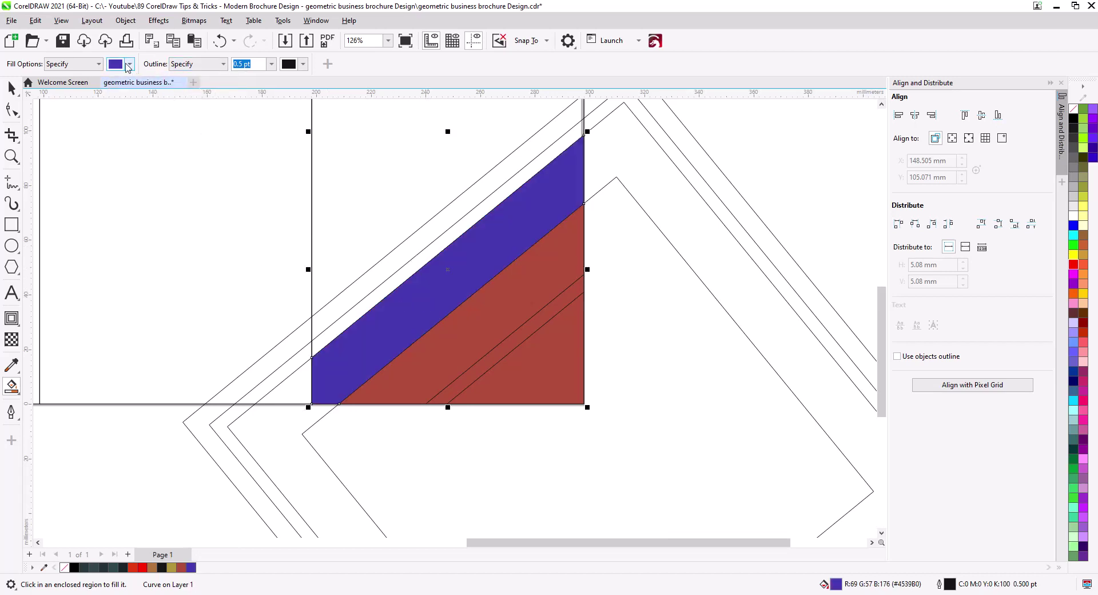
Step: Set the Smart Fill colour to purple #A639B0 and fill the two narrow strips above the blue band in the right-hand brochure panel
click(129, 64)
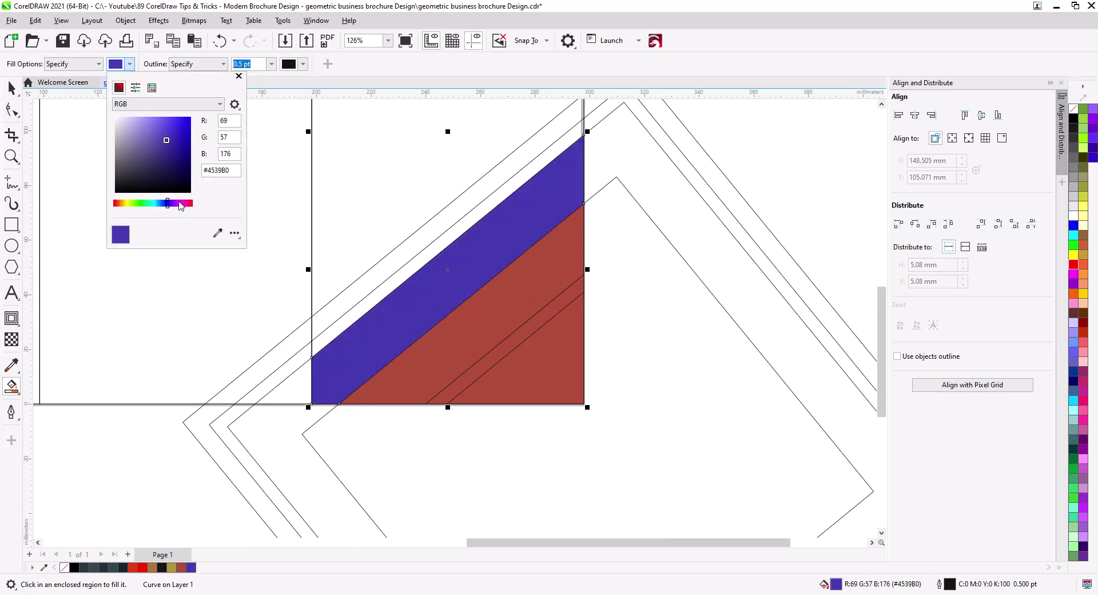
click(178, 203)
click(437, 250)
click(437, 248)
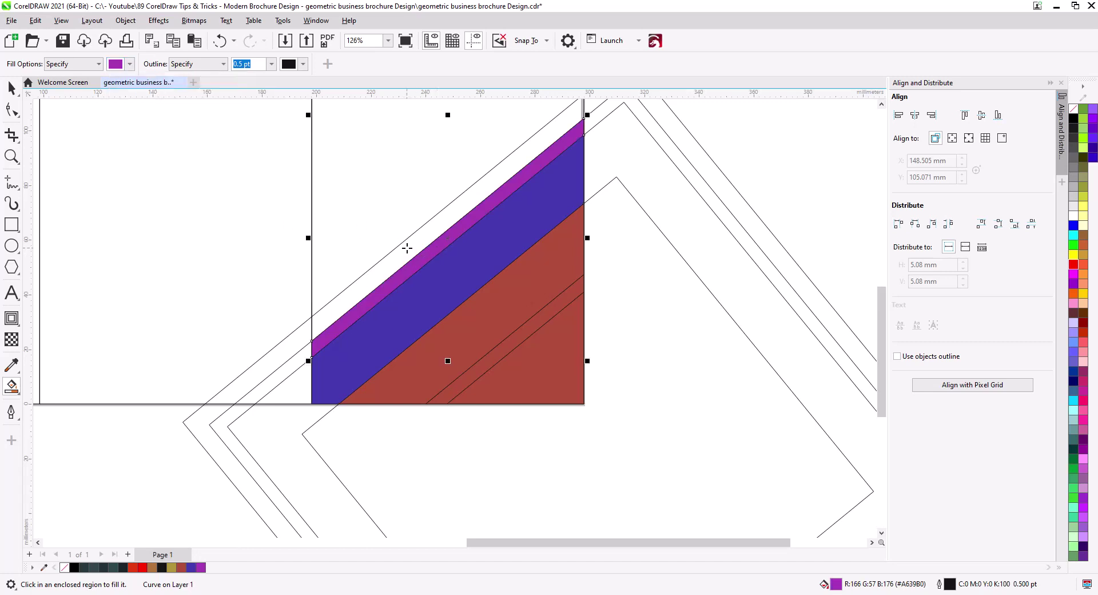
click(407, 248)
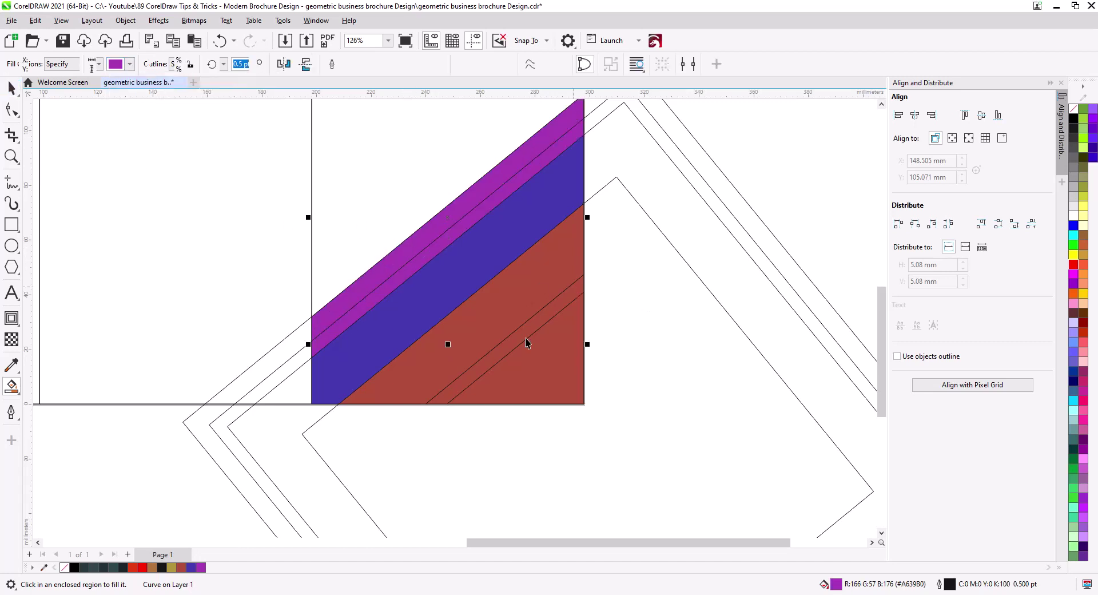
Step: Smart Fill the three band pieces extending into the middle brochure panel with the same purple
key(space)
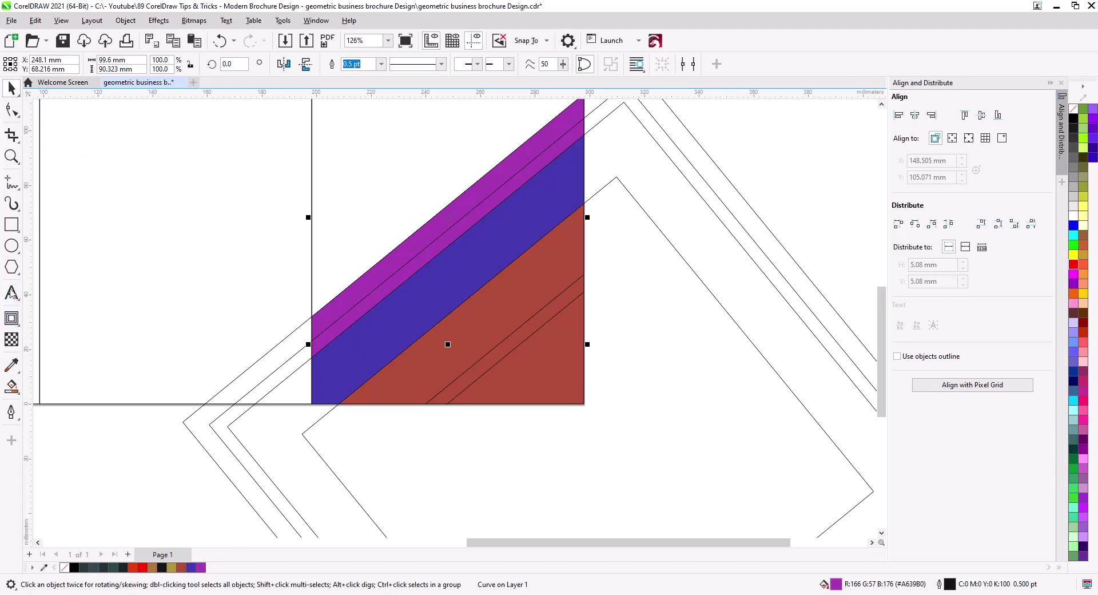
click(11, 386)
click(265, 366)
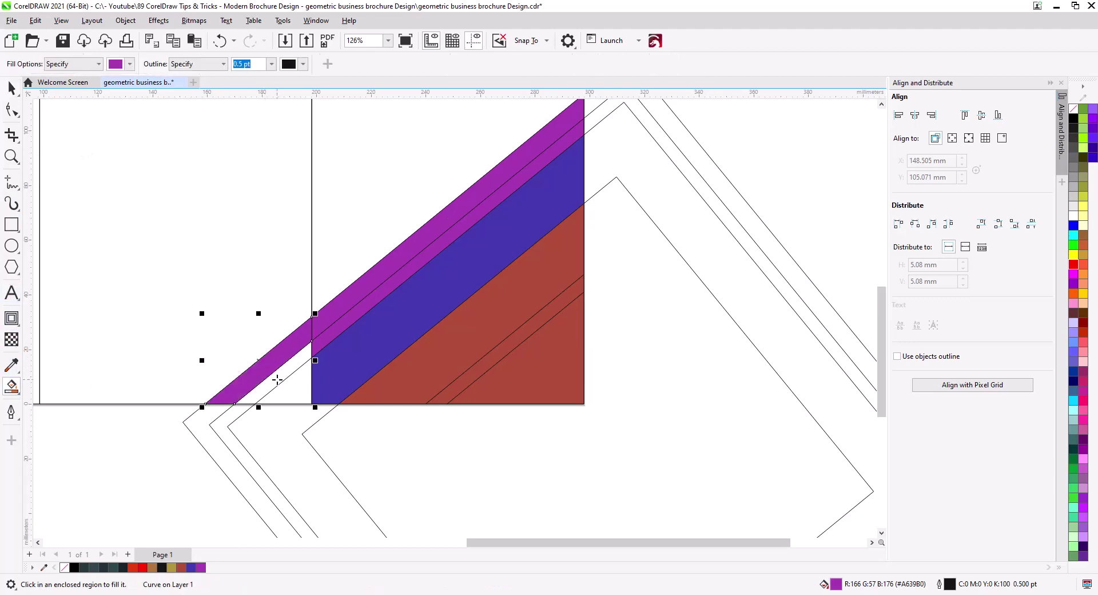
click(274, 378)
click(307, 393)
Step: Weld the small purple triangle in the middle panel to the blue band so they form one blue shape
key(space)
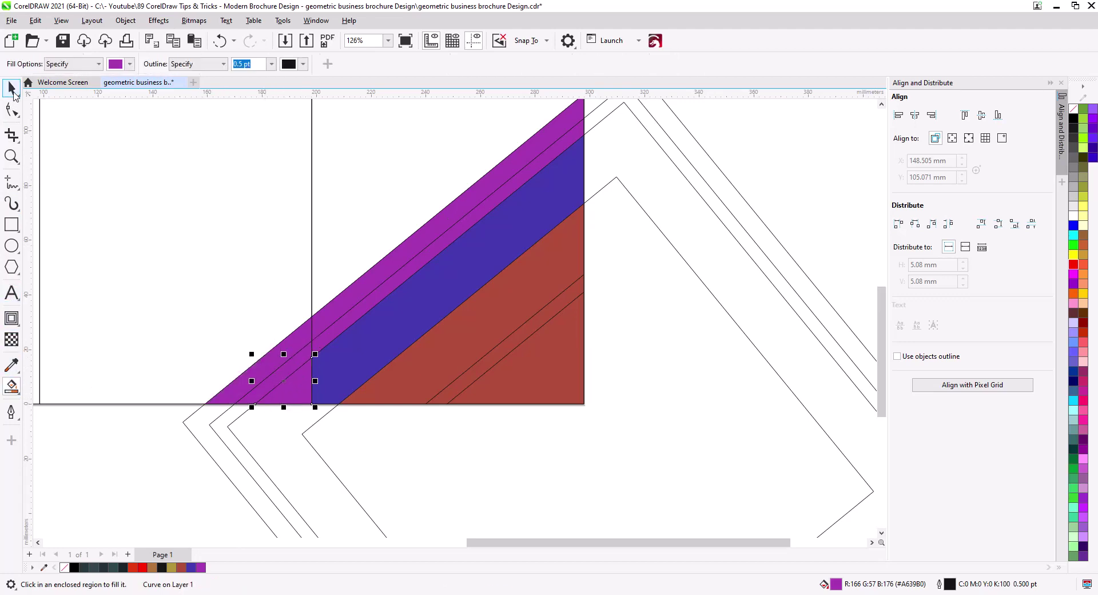
click(354, 365)
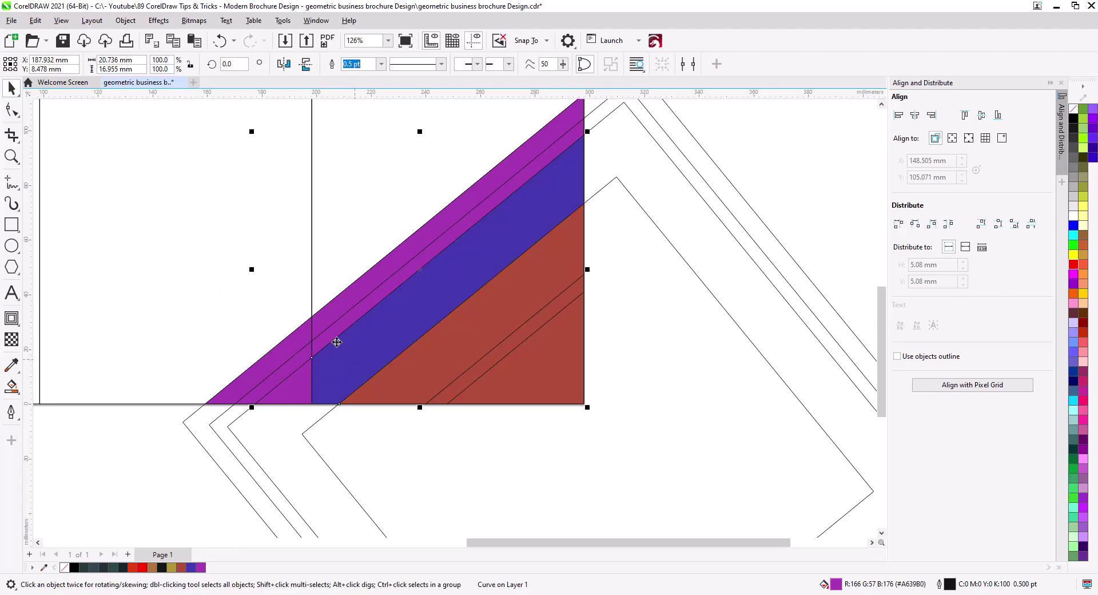
shift+click(343, 312)
click(361, 66)
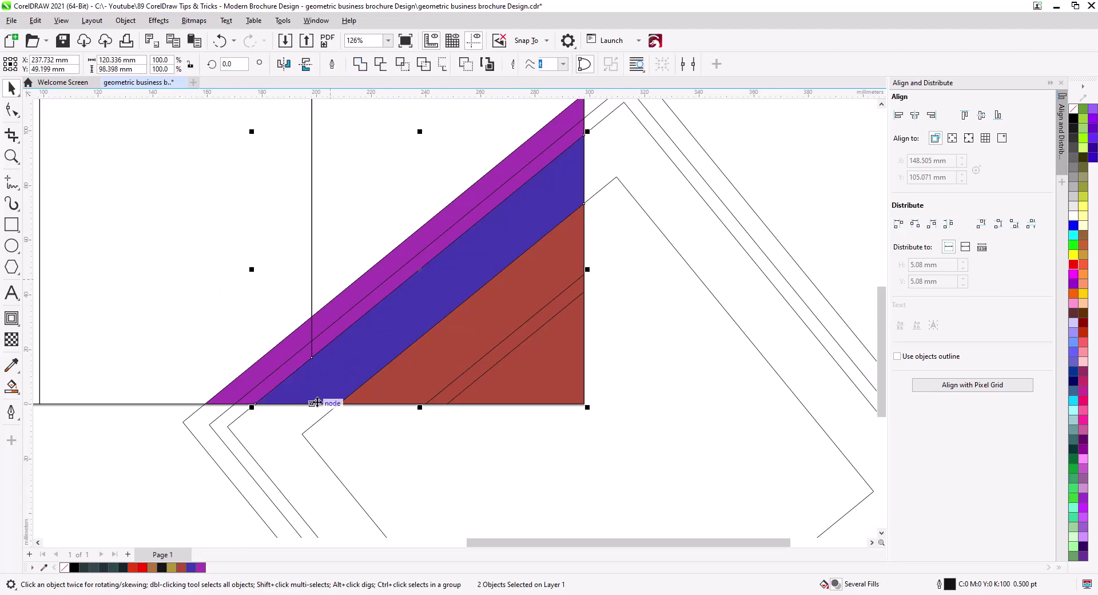
Step: Delete all four concentric guide squares around the lower-right corner
click(181, 489)
click(221, 473)
key(Delete)
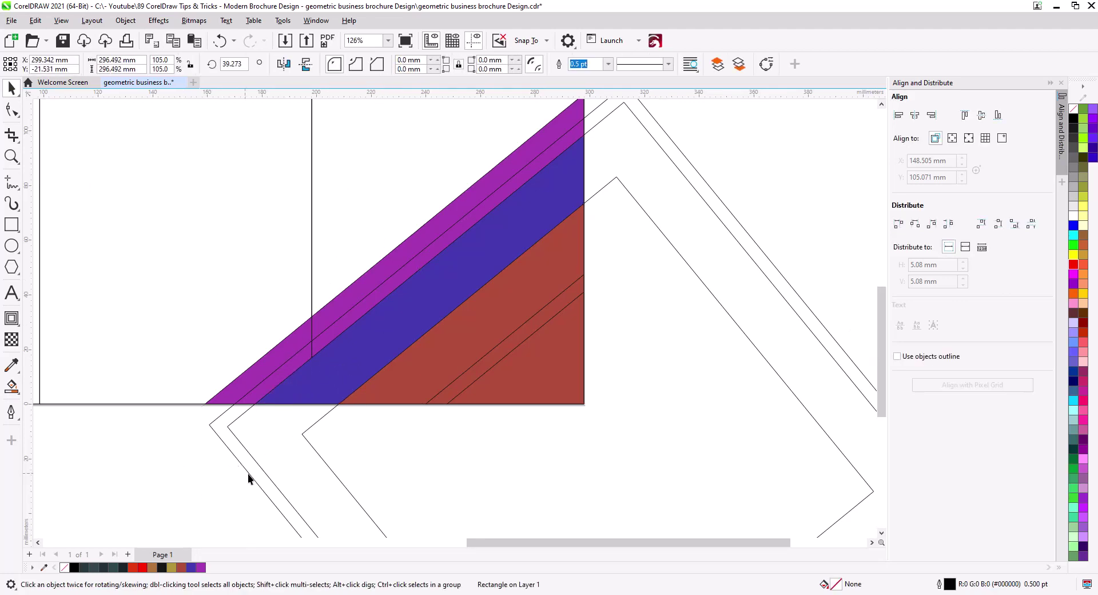
click(249, 474)
key(Delete)
click(266, 475)
key(Delete)
click(342, 479)
key(Delete)
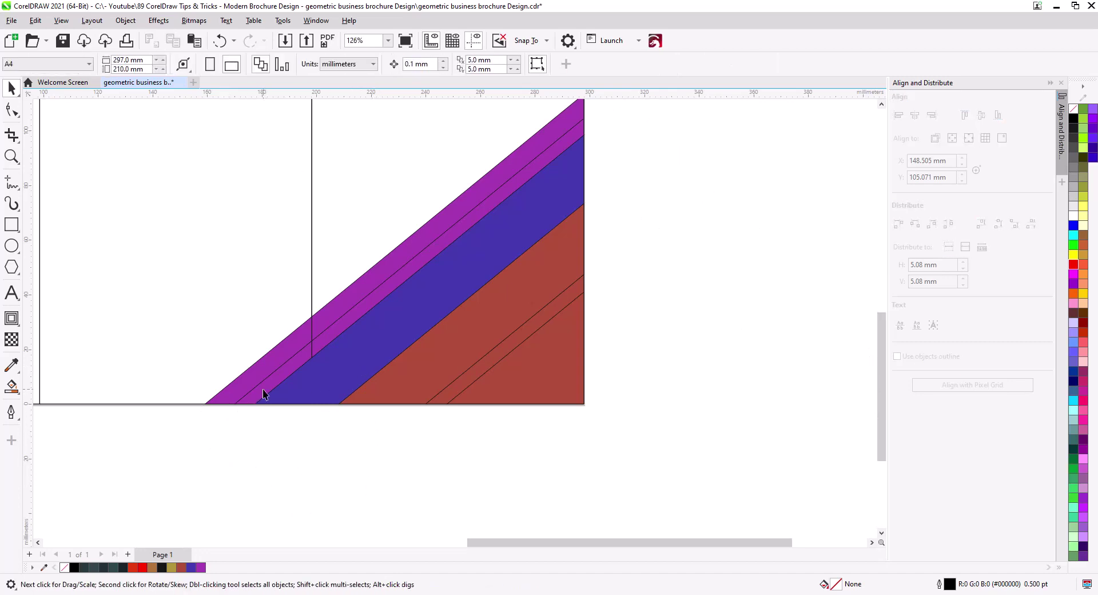
Step: Weld the two pieces of the outer purple strip across the fold line into one shape
click(270, 355)
shift+click(327, 317)
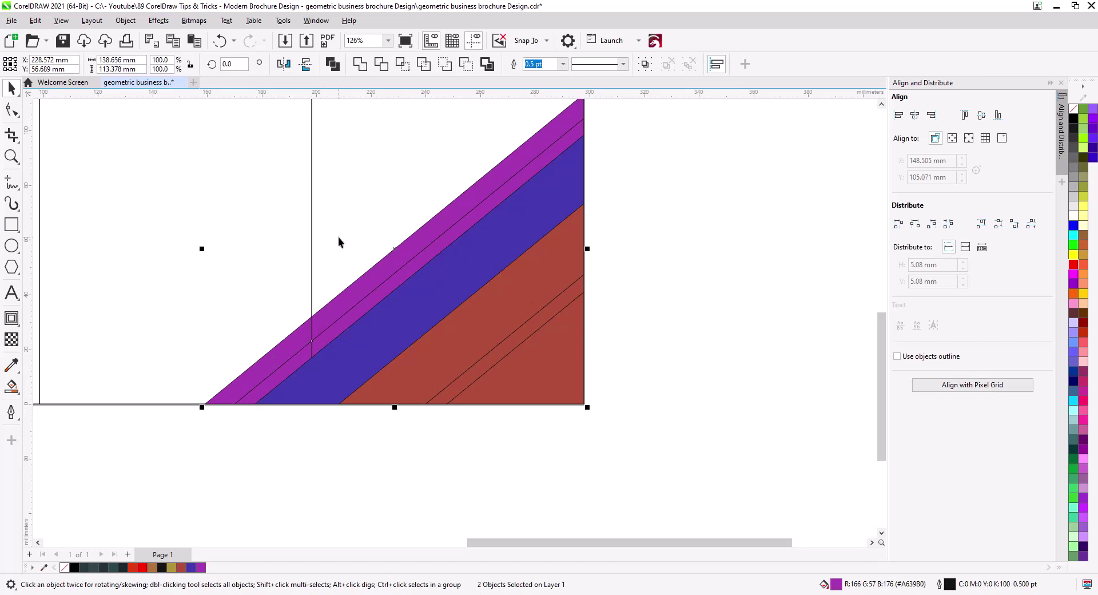
click(359, 64)
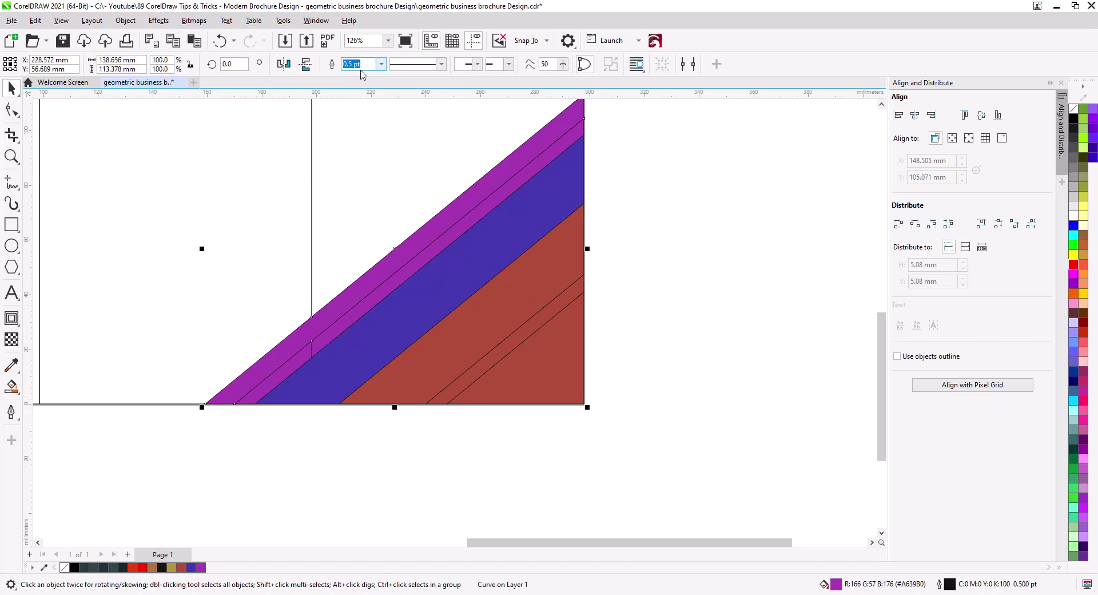
Step: Weld the two pieces of the inner purple strip across the fold line into one shape
click(288, 368)
shift+click(322, 341)
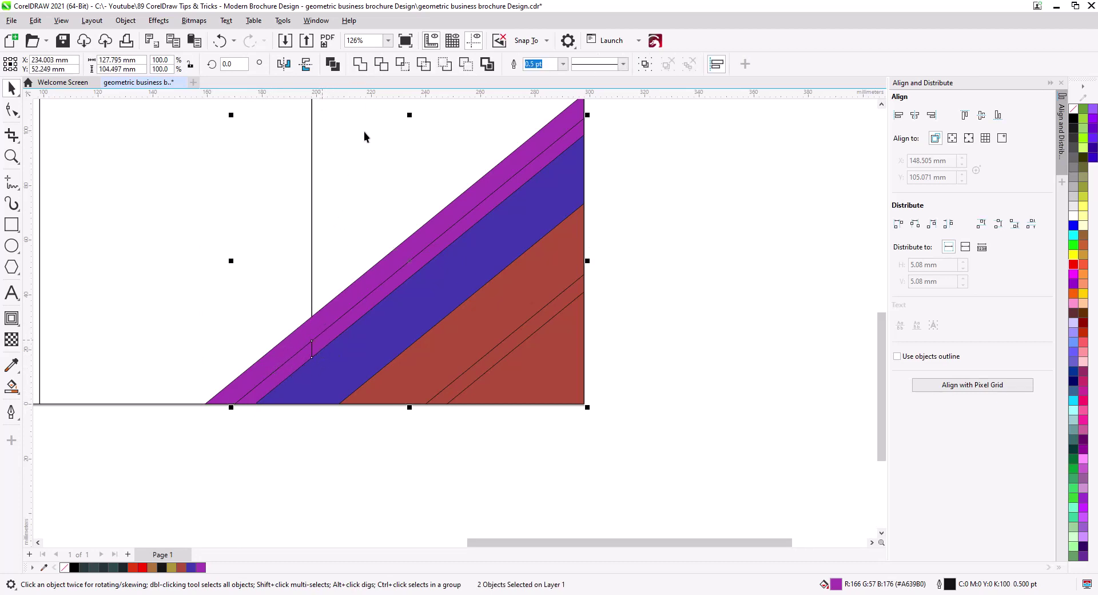
click(661, 308)
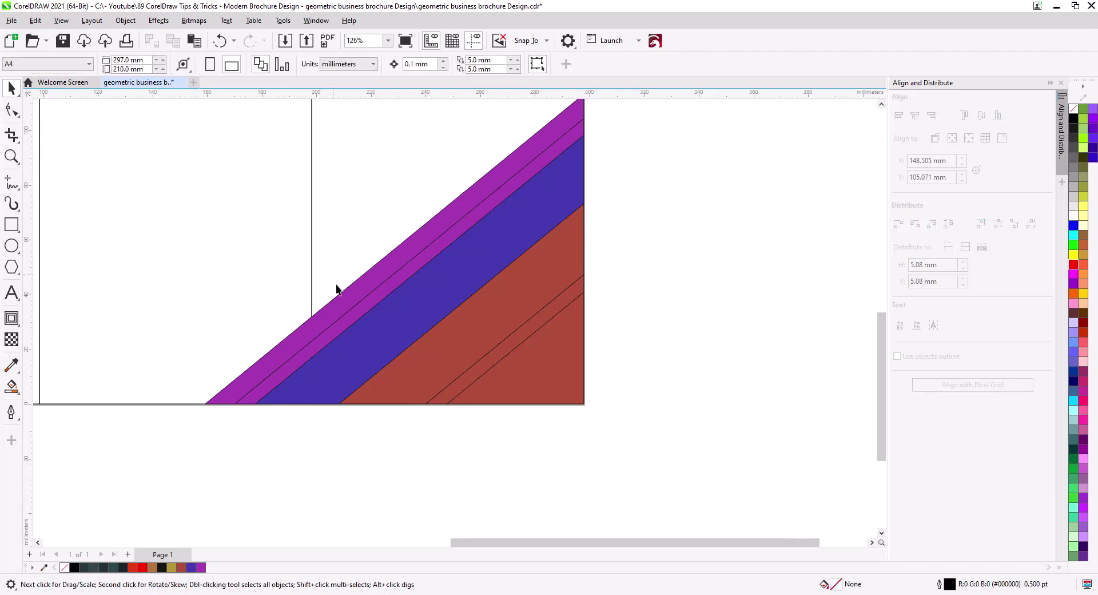
Step: Weld the two pieces of the brown band in the upper-left corner across the fold line into one shape
scroll(337, 290, down, 1)
drag(307, 264, 549, 508)
drag(351, 396, 368, 385)
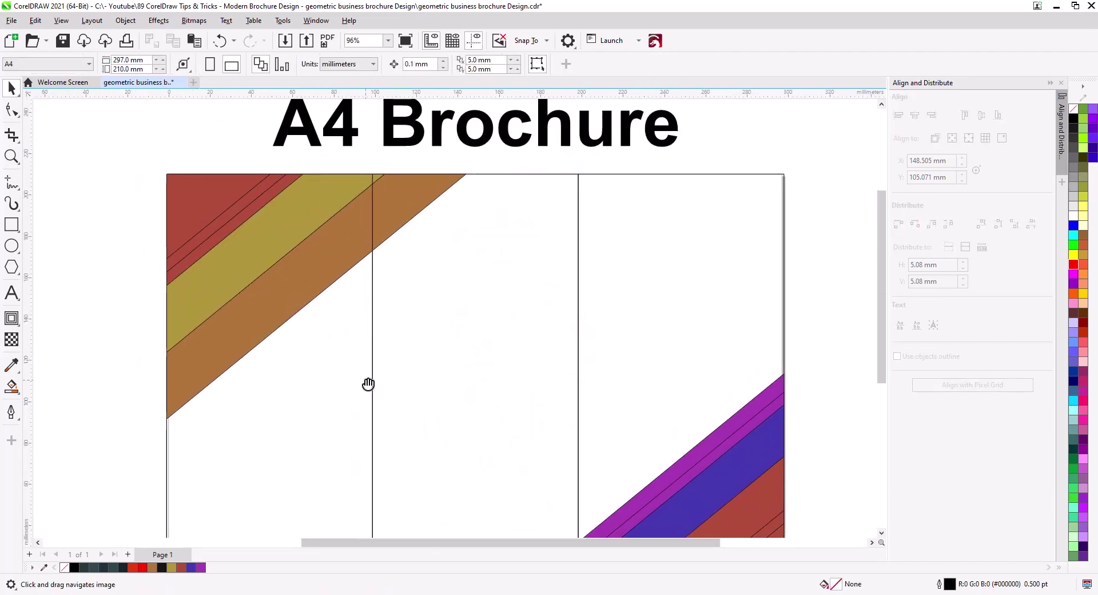
click(402, 204)
shift+click(327, 254)
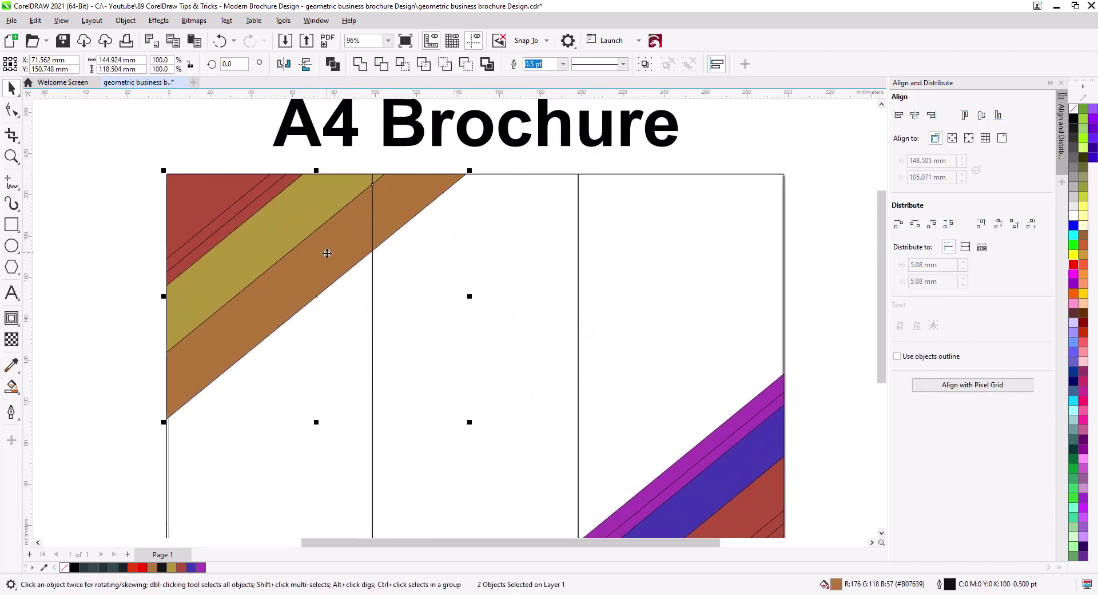
click(359, 64)
Step: Weld the small olive triangle beyond the fold line to the olive band so they form one shape
click(376, 180)
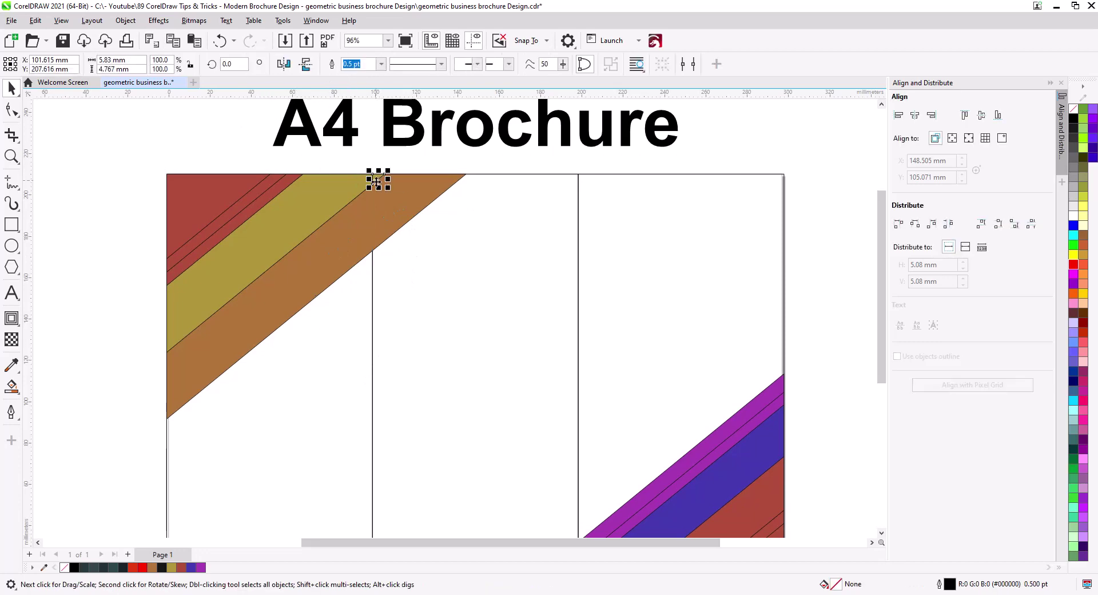
shift+click(337, 191)
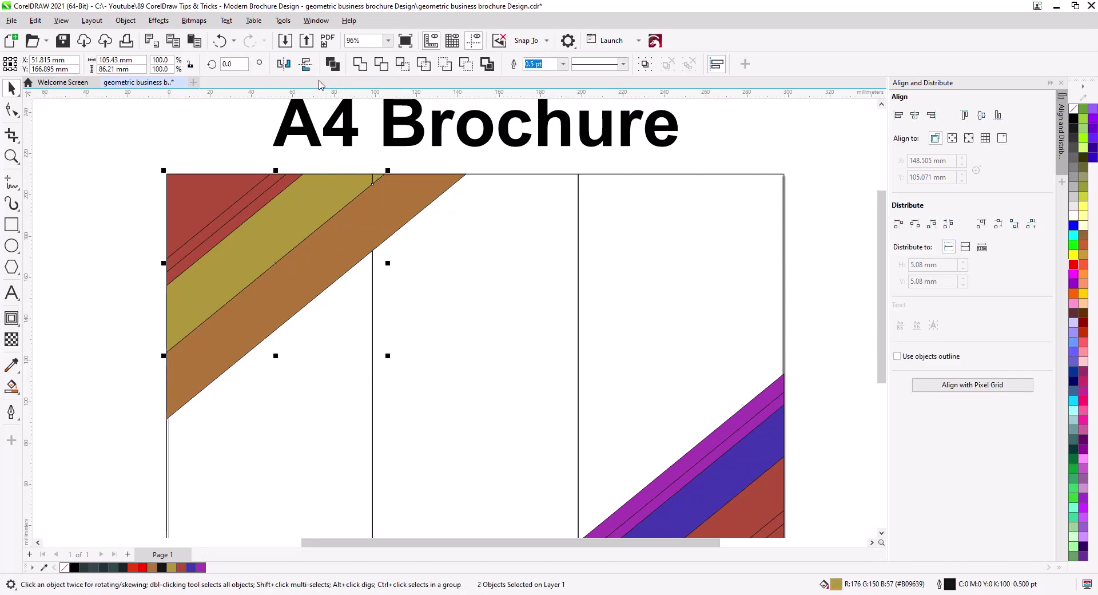
click(132, 218)
Step: Move the column of five colour swatches closer to the brochure page
scroll(230, 275, down, 1)
drag(230, 277, 389, 288)
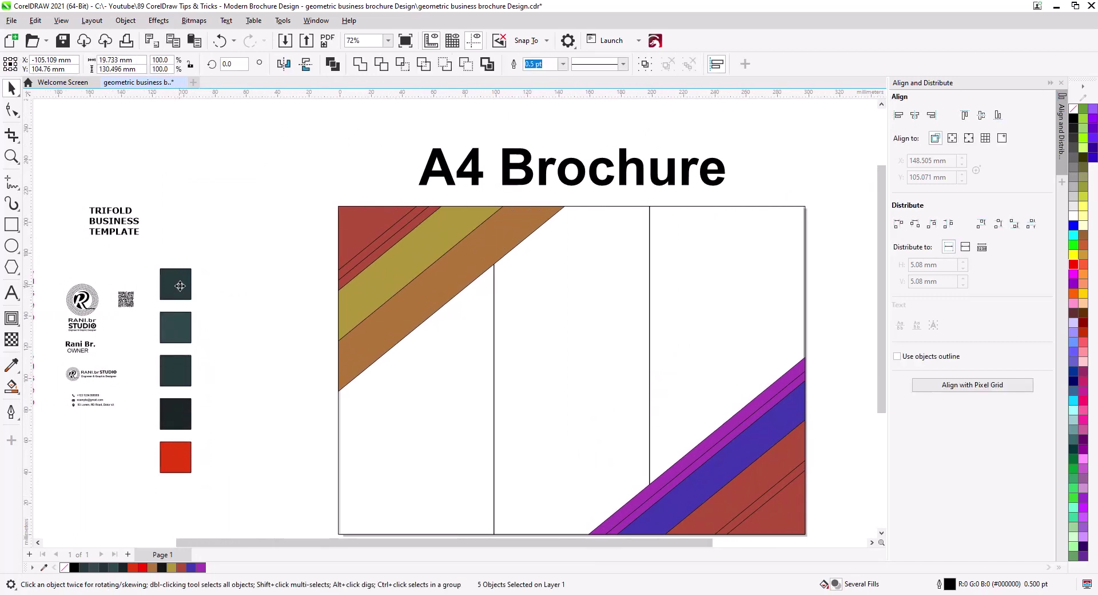
drag(178, 286, 254, 243)
drag(332, 304, 289, 272)
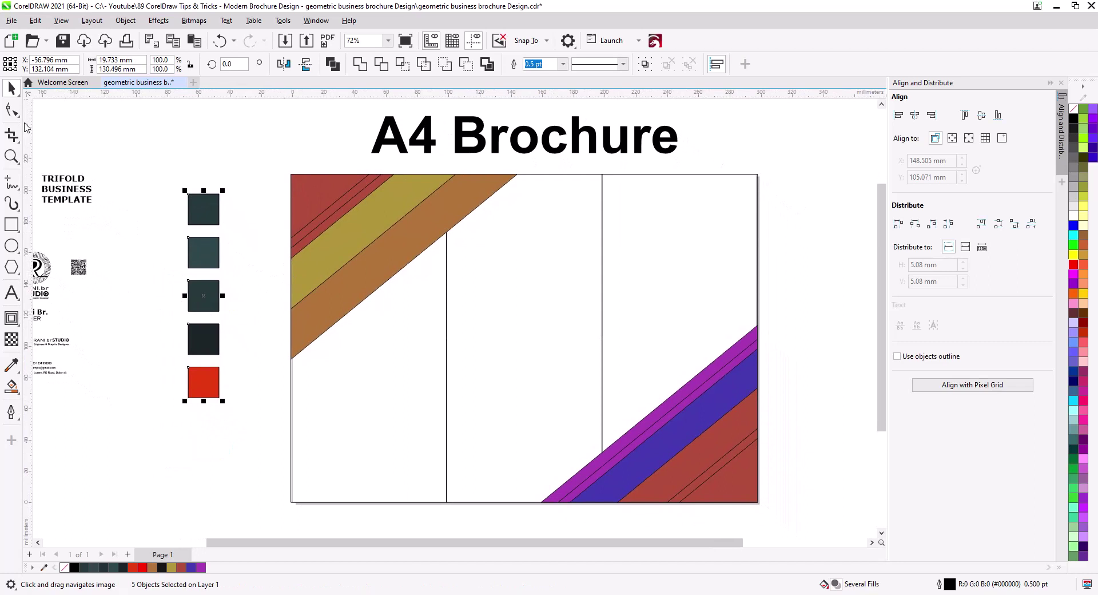
Step: Sample the first dark teal swatch and apply it to both corner triangles and the bands just outside the thin reddish strips
click(11, 364)
click(210, 207)
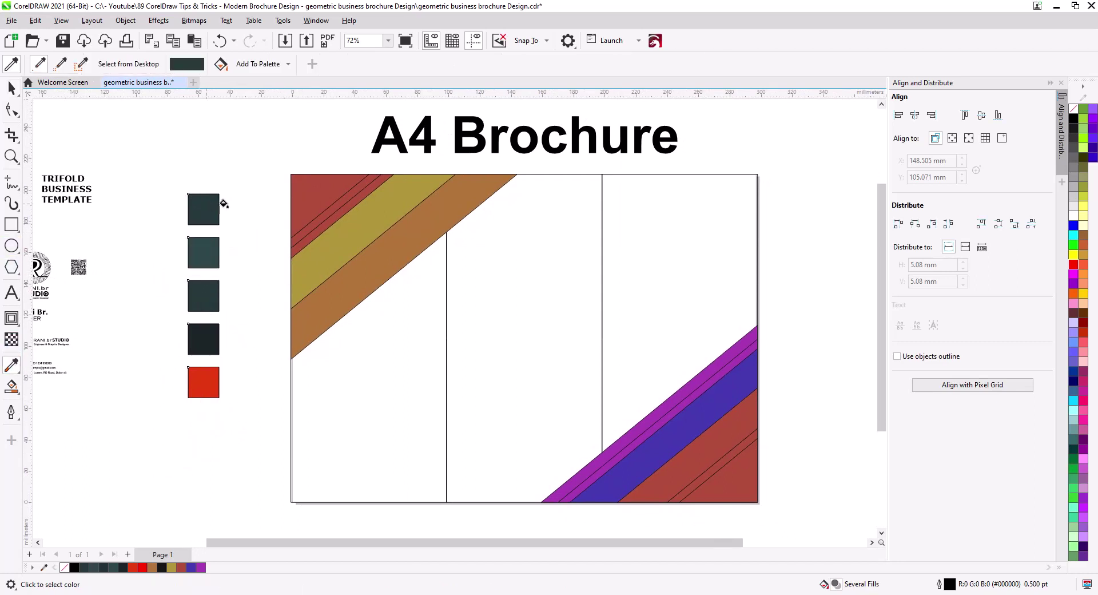
click(309, 185)
click(740, 478)
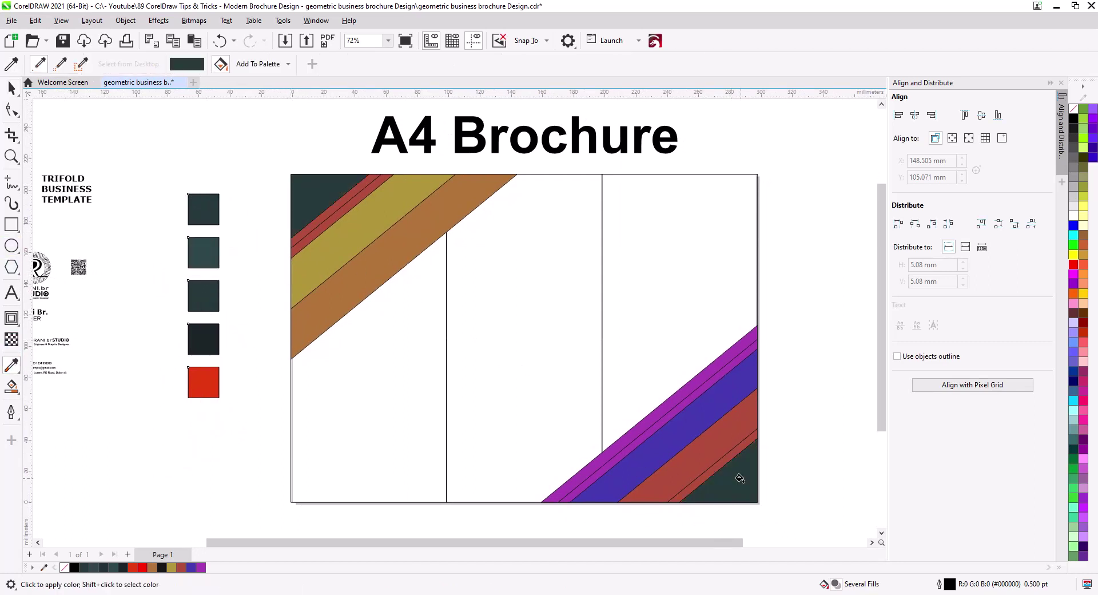
click(707, 447)
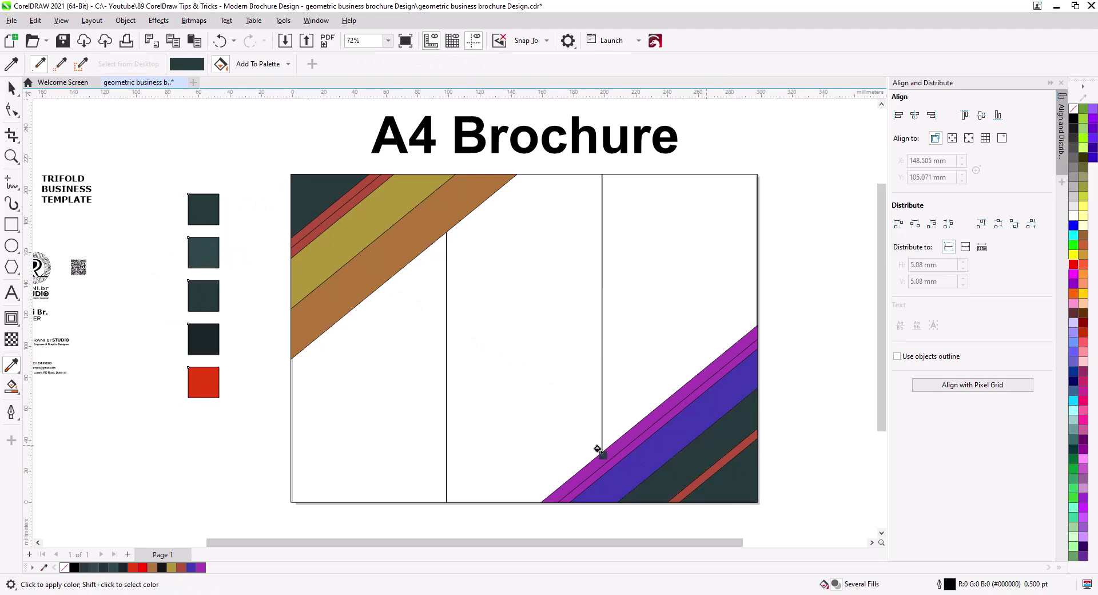
scroll(334, 229, up, 4)
click(326, 223)
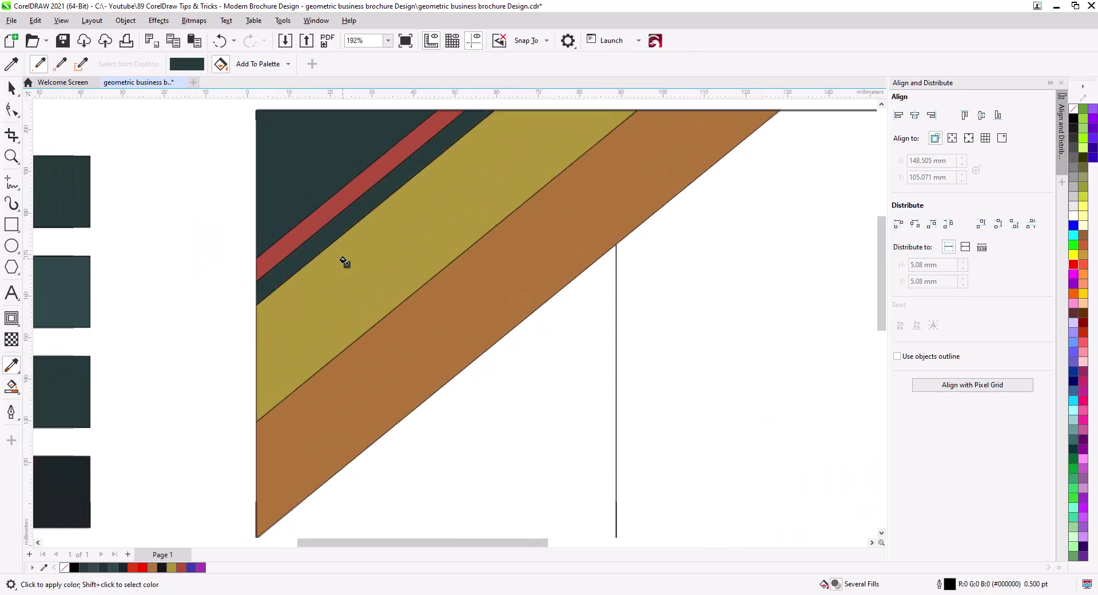
Step: Sample the lighter teal swatch and apply it to the olive band and the blue band
scroll(343, 263, down, 3)
click(210, 279)
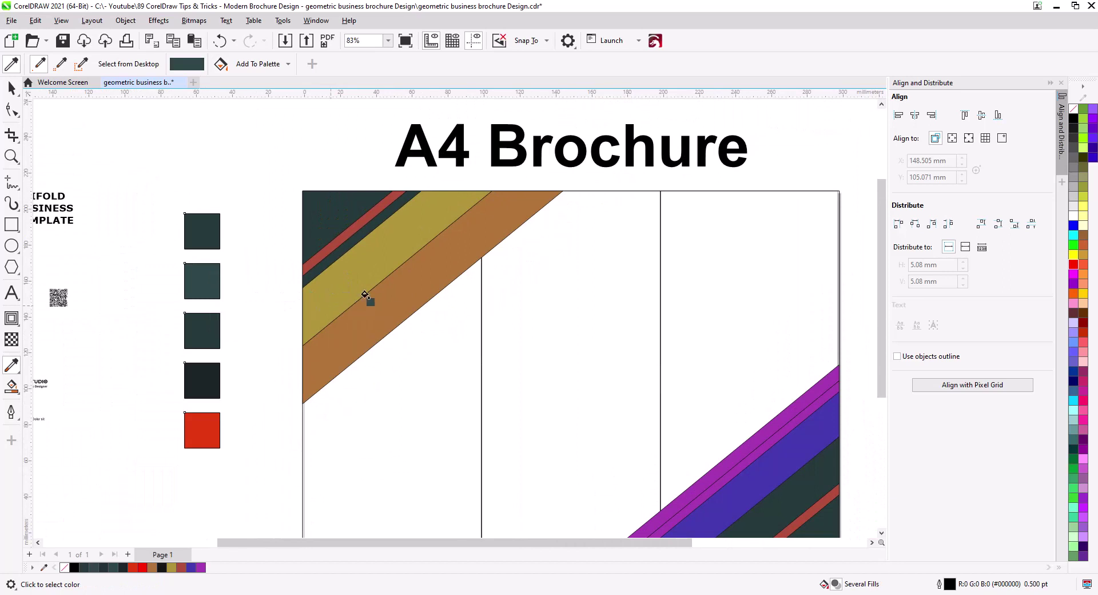
click(347, 265)
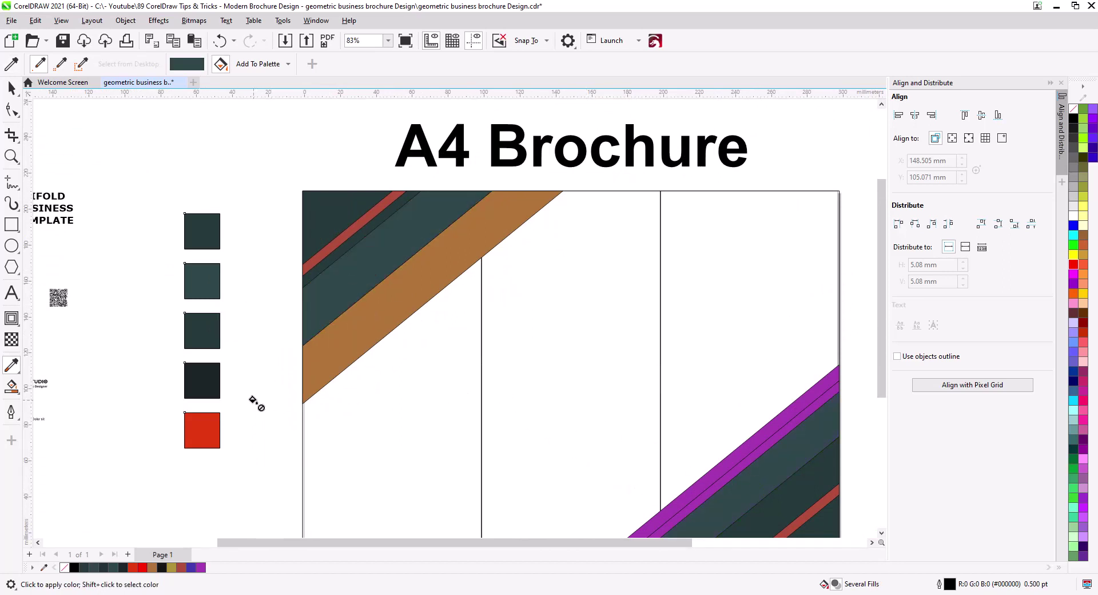
Step: Fill the brown outer band and the inner purple strip with a sampled dark teal
key(shift)
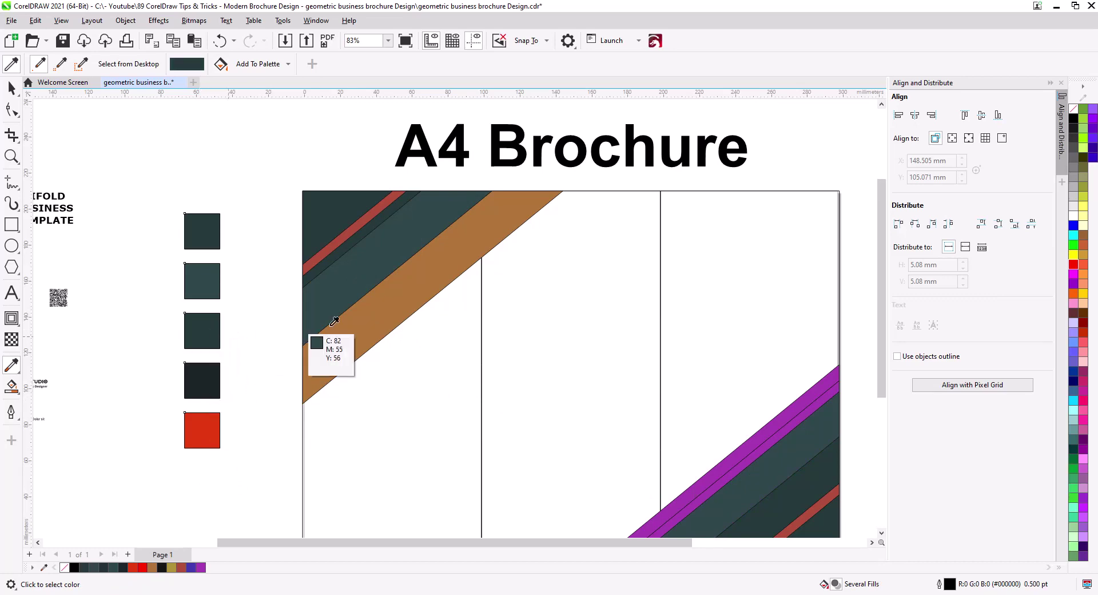
shift+click(335, 320)
click(363, 312)
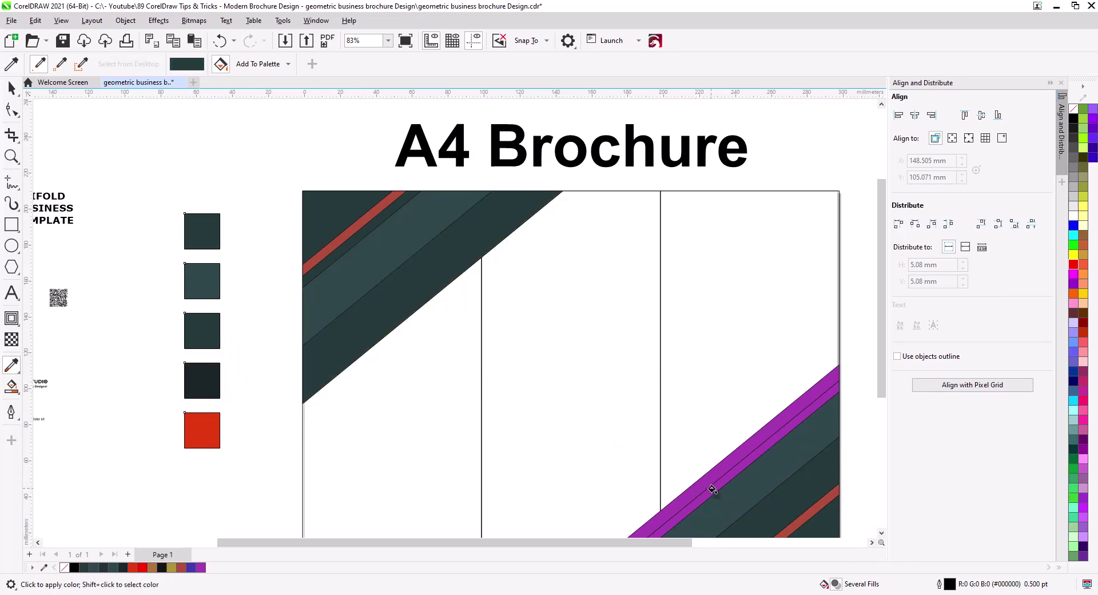
scroll(708, 490, up, 2)
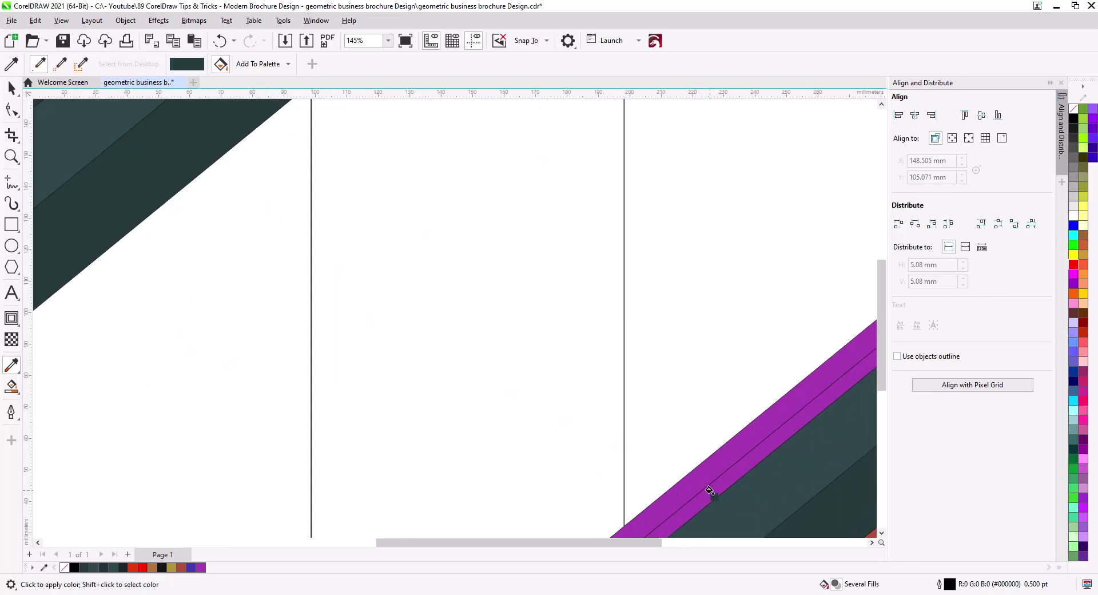
click(711, 486)
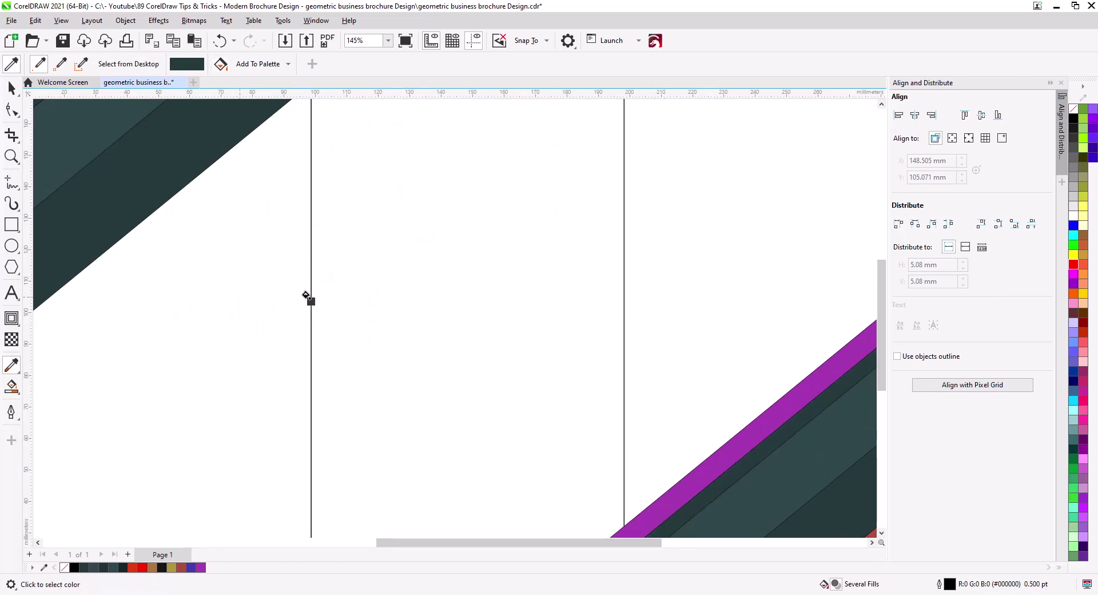
Step: Fill the outer purple strip with the lighter teal sampled from the wide band beside it
scroll(306, 297, down, 1)
click(654, 455)
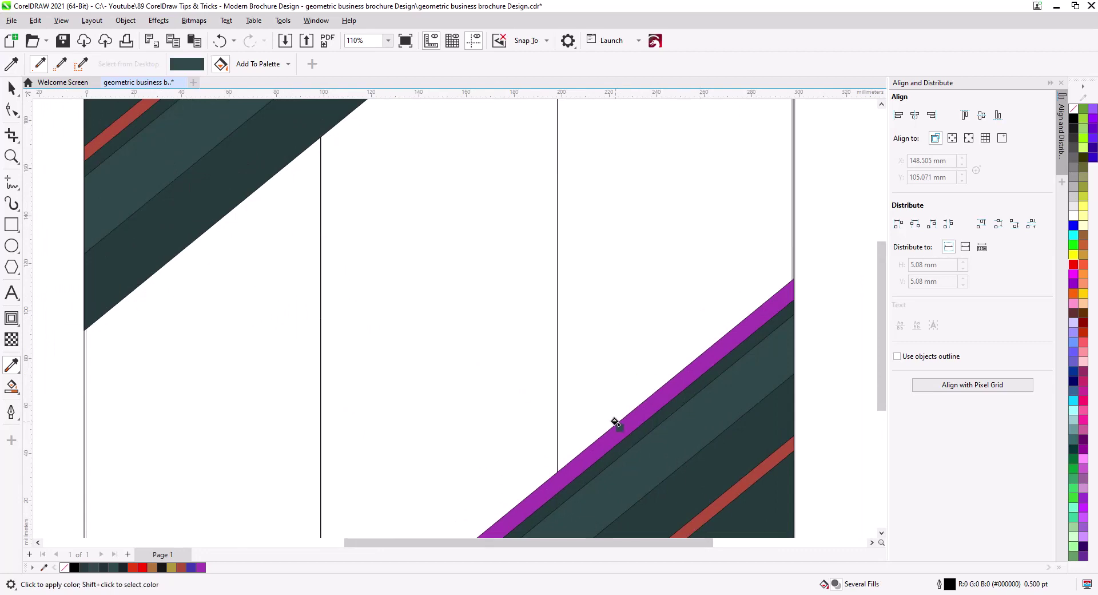
click(622, 423)
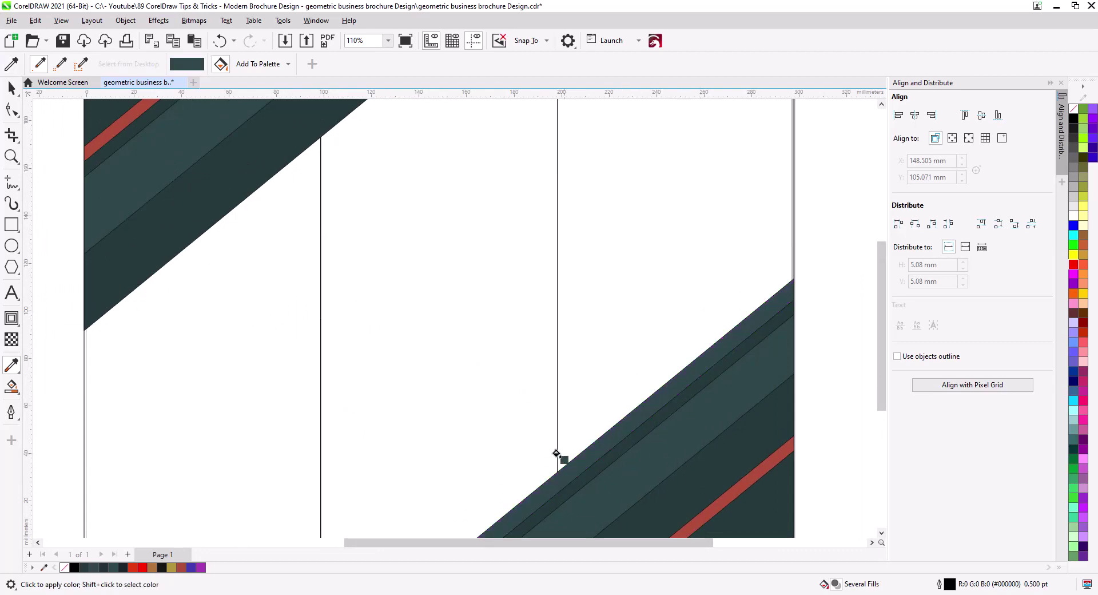
Step: Sample the bright red swatch and apply it to the thin reddish strips in both corners, undoing any misplaced fill
scroll(559, 456, down, 3)
drag(456, 448, 467, 461)
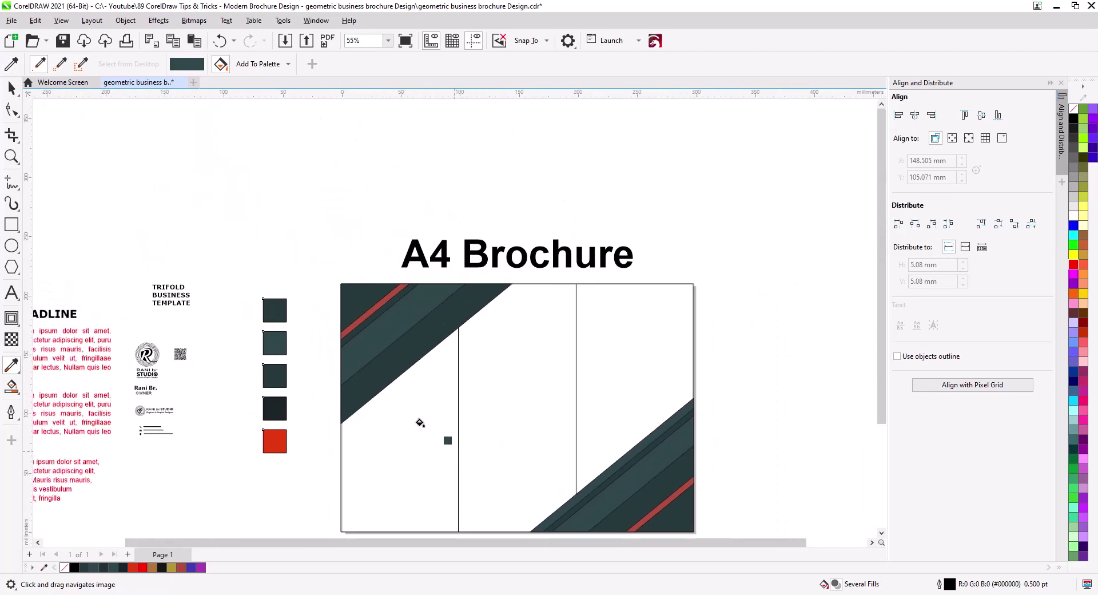
click(279, 445)
scroll(343, 310, up, 3)
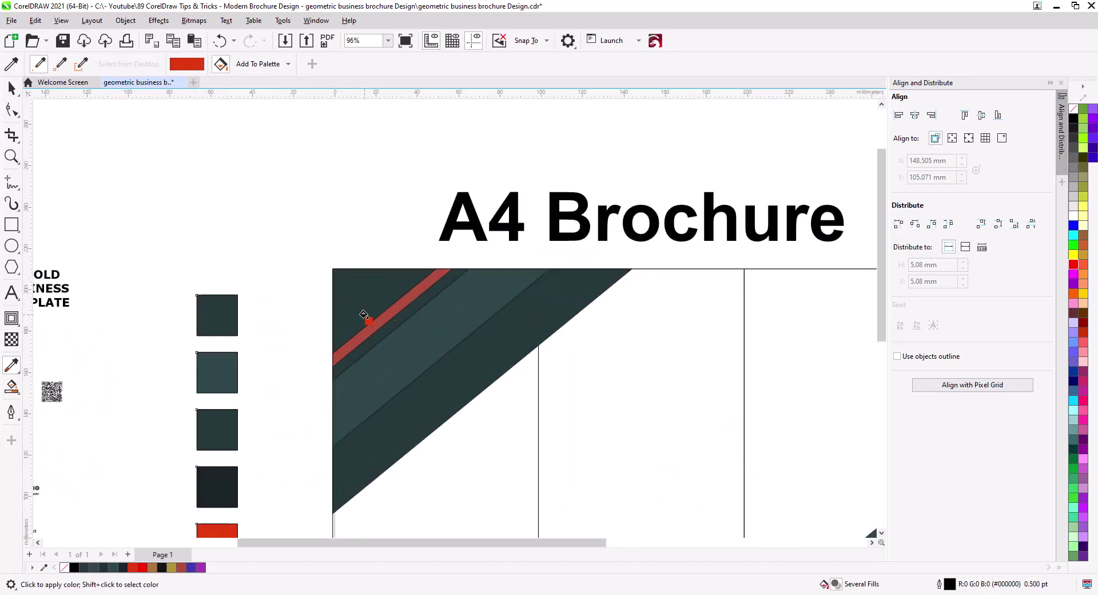
click(381, 323)
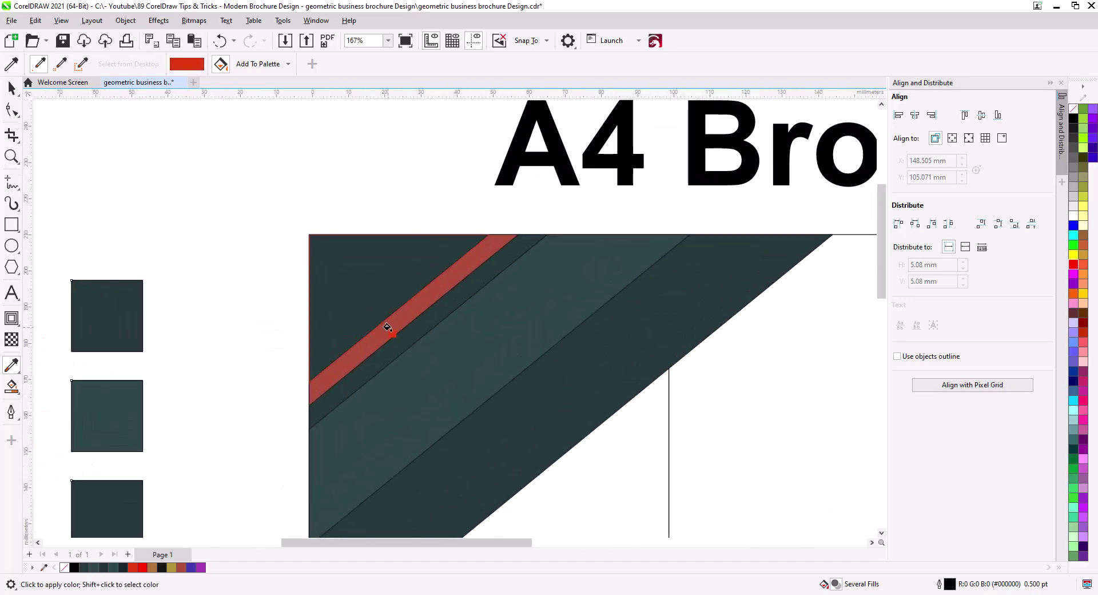
key(ctrl+z)
scroll(584, 393, down, 2)
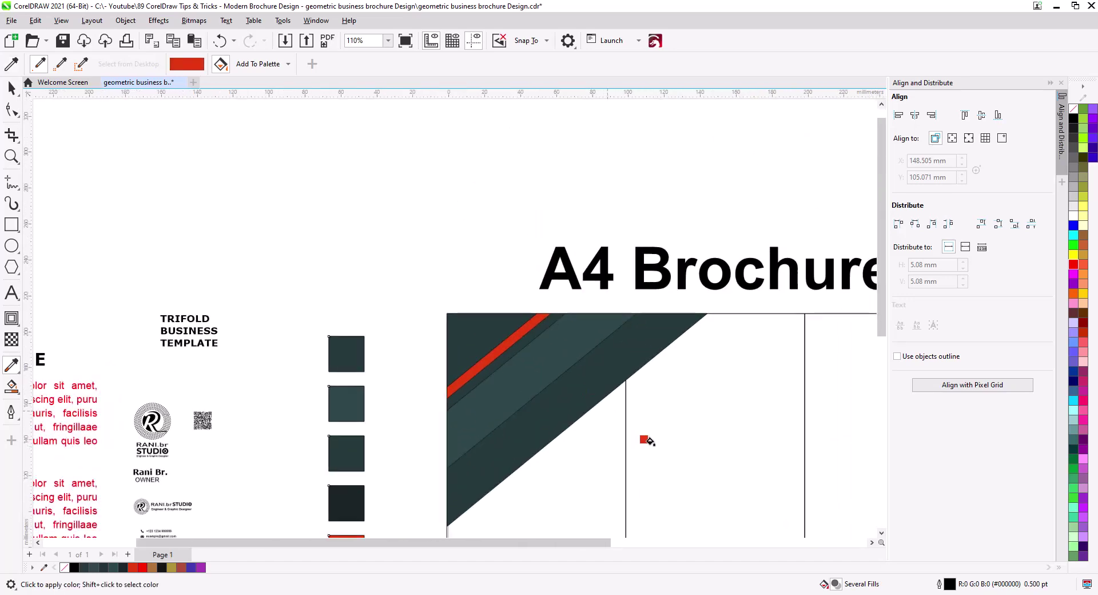
drag(653, 450, 372, 225)
scroll(684, 456, up, 2)
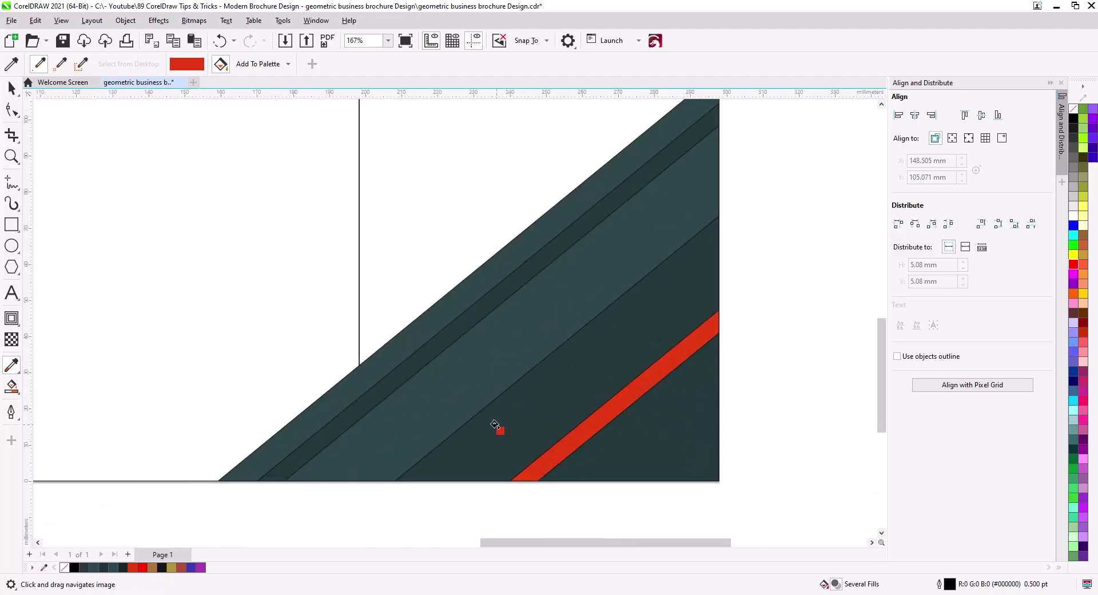
Step: Add a black drop shadow to the upper-left corner triangle, cast diagonally over the red strip, with feathering 10 and opacity 90
click(11, 88)
scroll(496, 421, down, 1)
scroll(506, 428, down, 3)
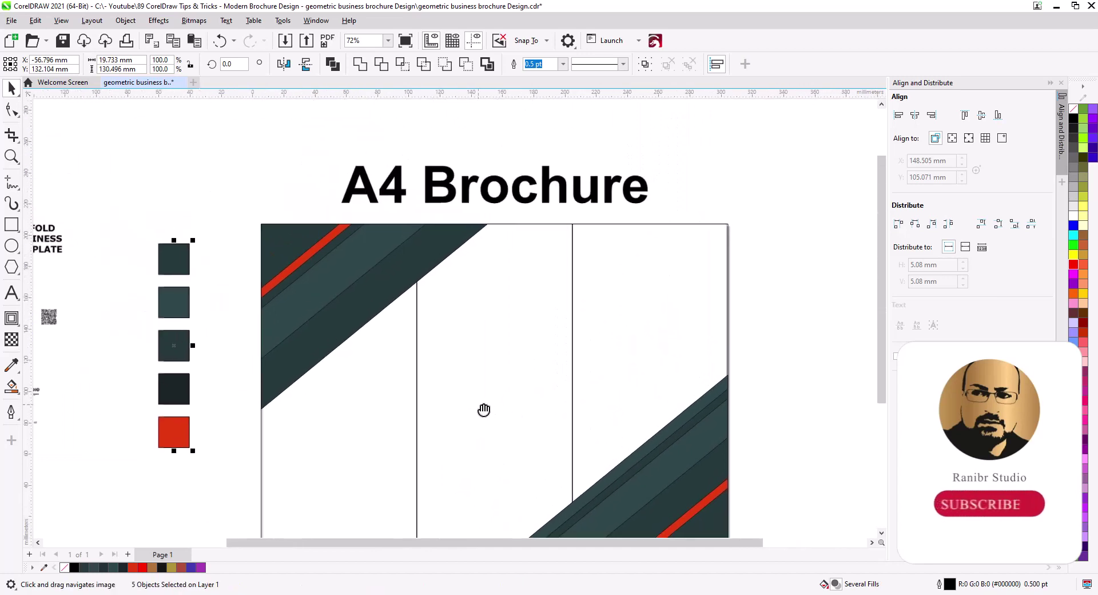
scroll(309, 292, up, 4)
drag(348, 291, 373, 336)
click(312, 269)
scroll(343, 229, up, 1)
click(11, 317)
scroll(307, 221, up, 1)
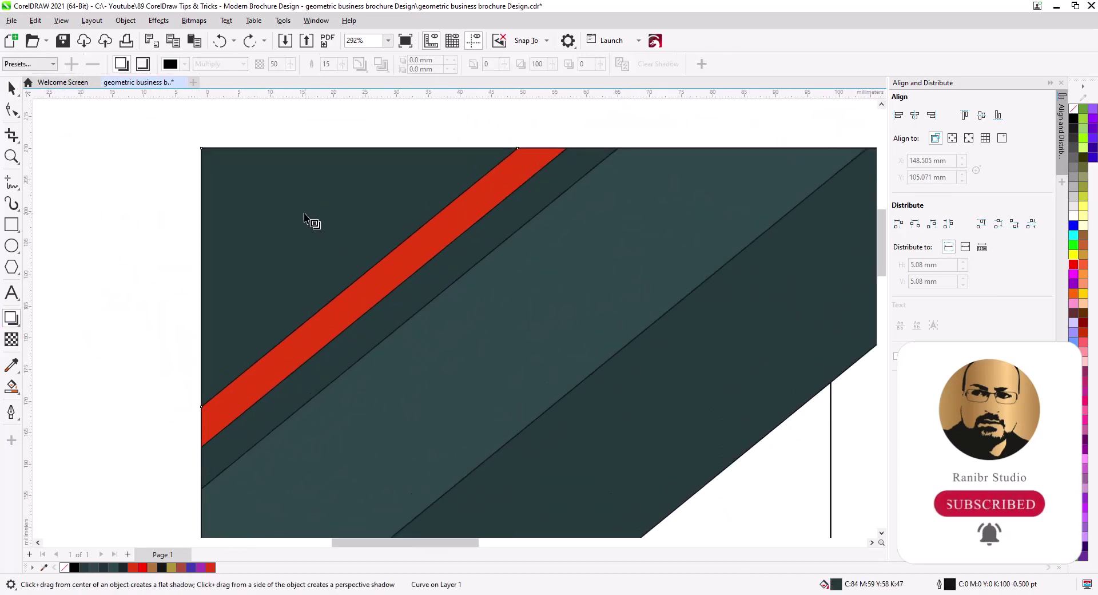
drag(360, 277, 474, 412)
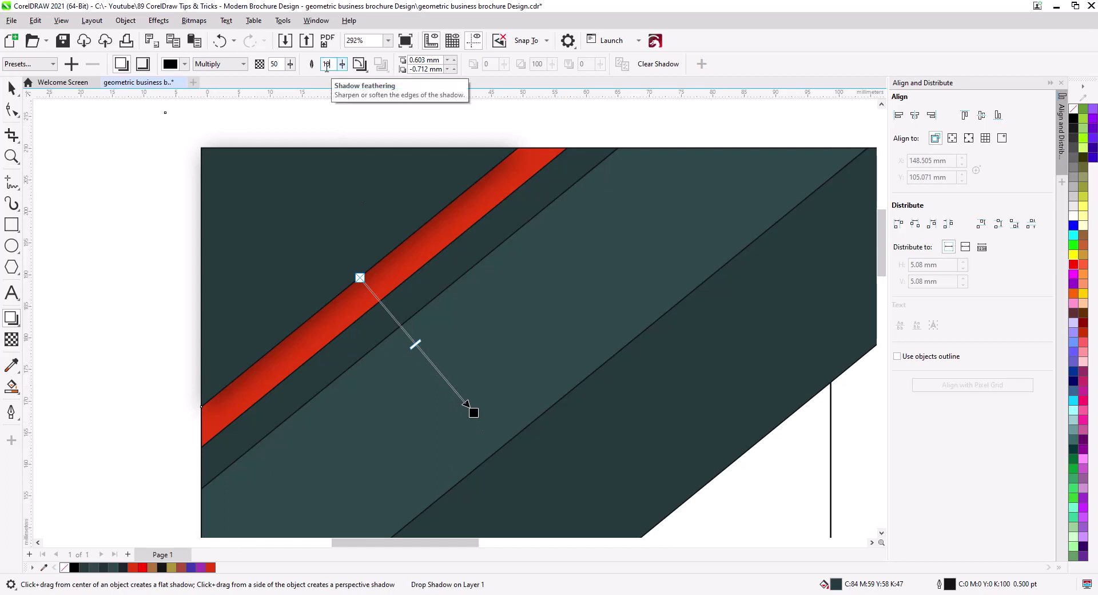
drag(416, 344, 454, 392)
key(ctrl+z)
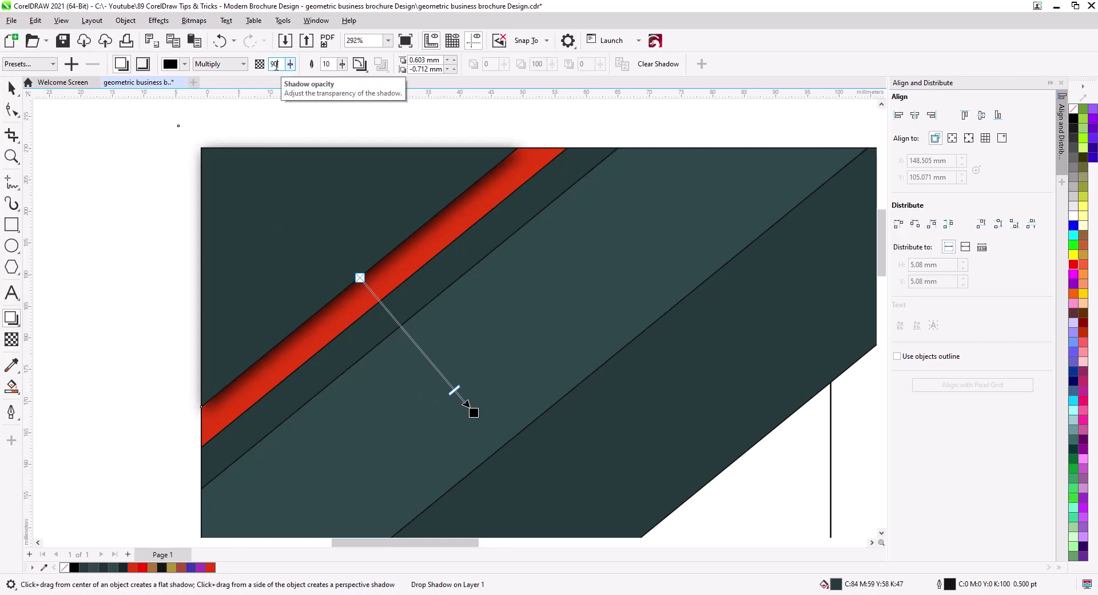
Step: Break the drop shadow apart from the corner triangle and send it to the back of the layer
click(12, 88)
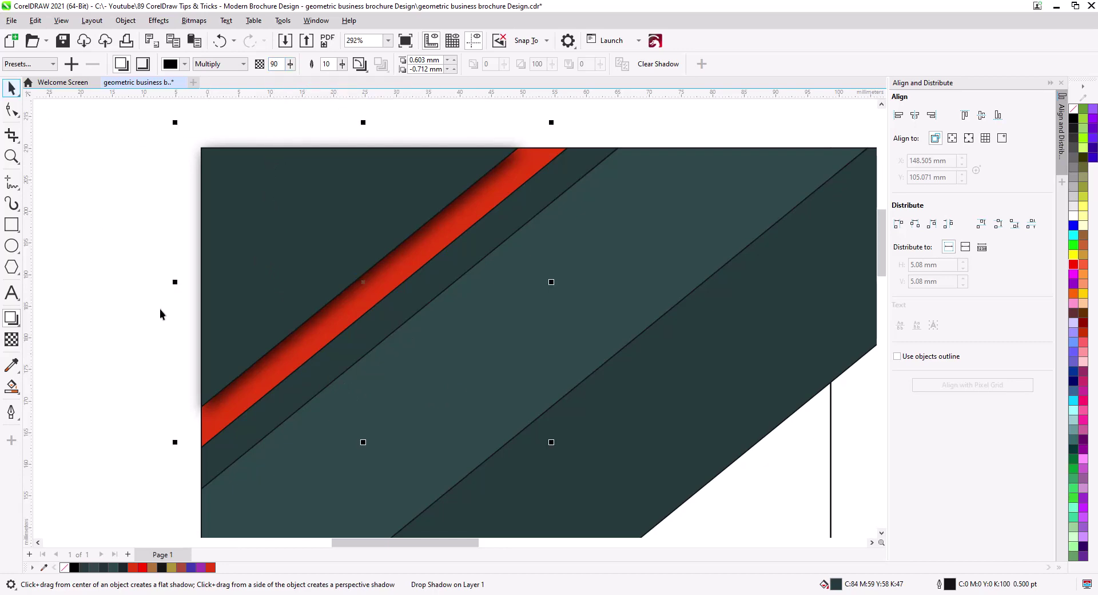
right_click(190, 348)
click(224, 359)
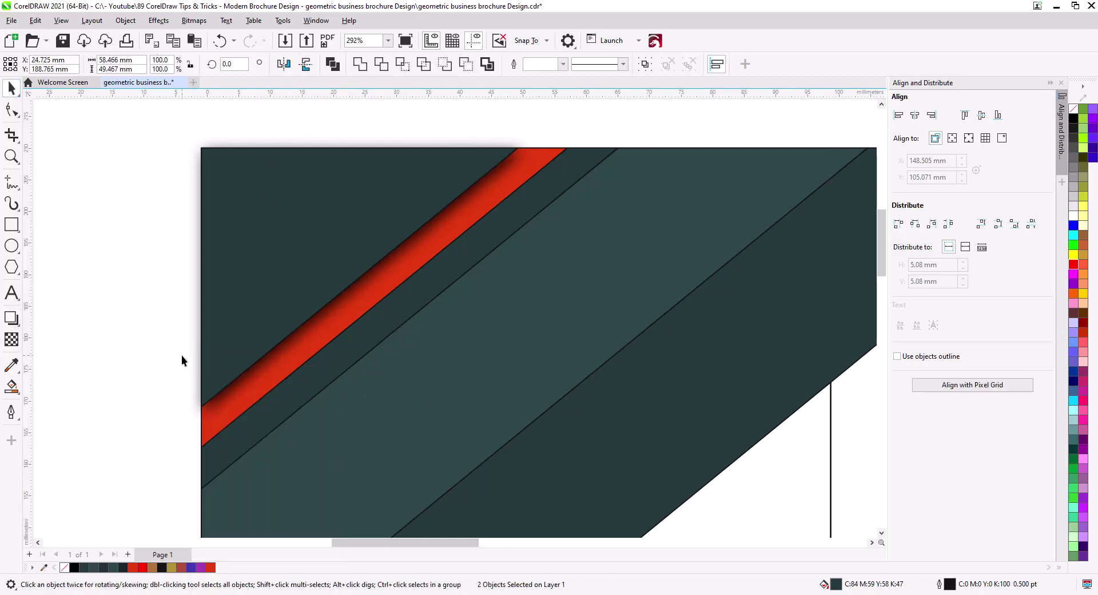
key(shift+Page_Down)
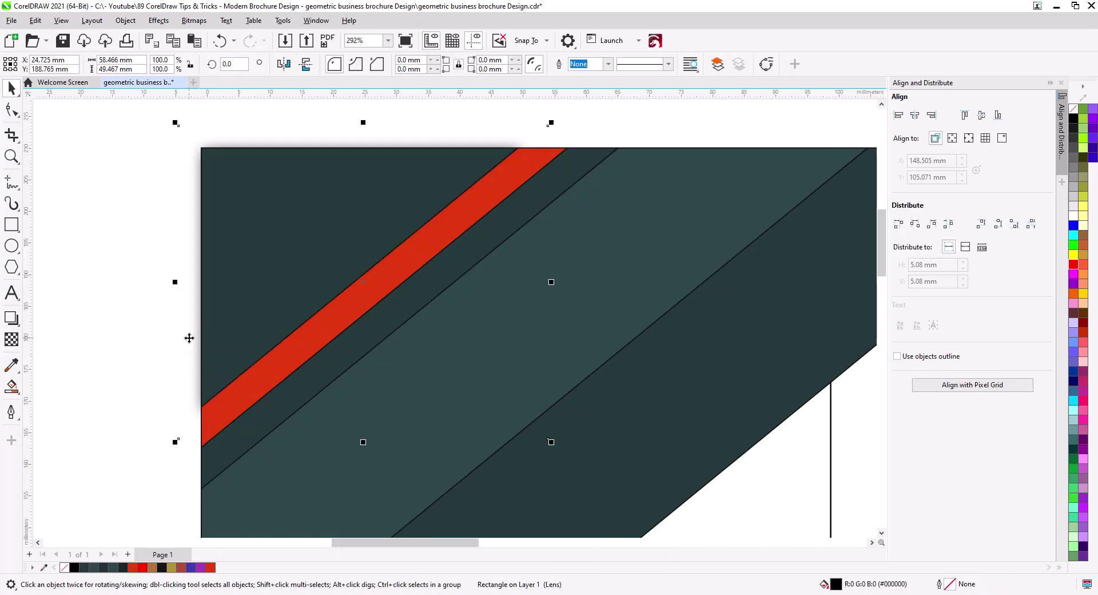
Step: PowerClip the separated shadow inside the thin red strip beside the upper-left corner triangle
right_click(189, 338)
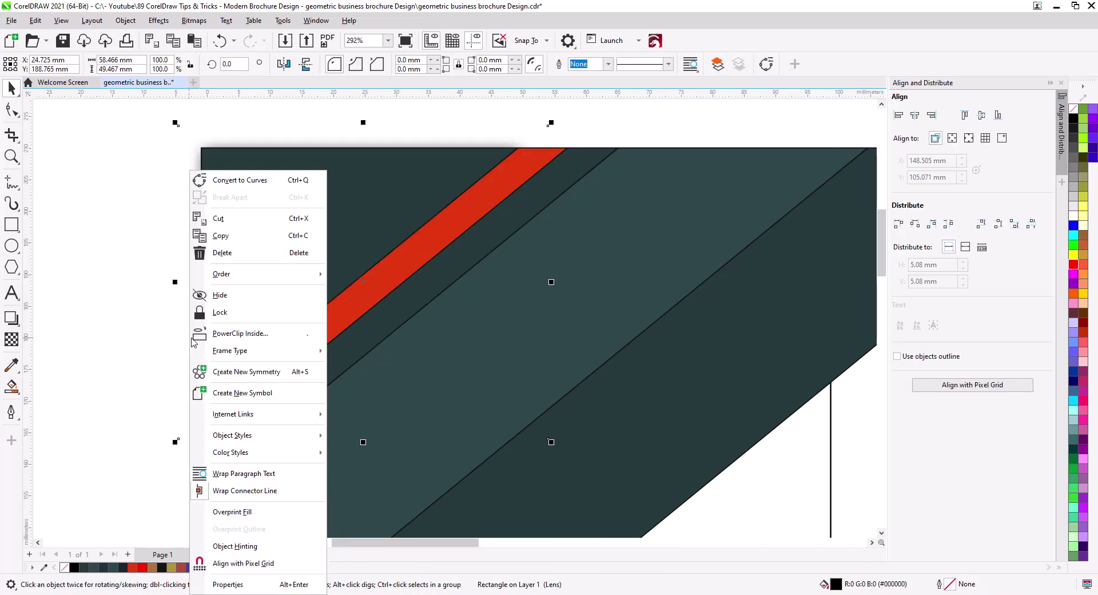
click(260, 338)
click(309, 337)
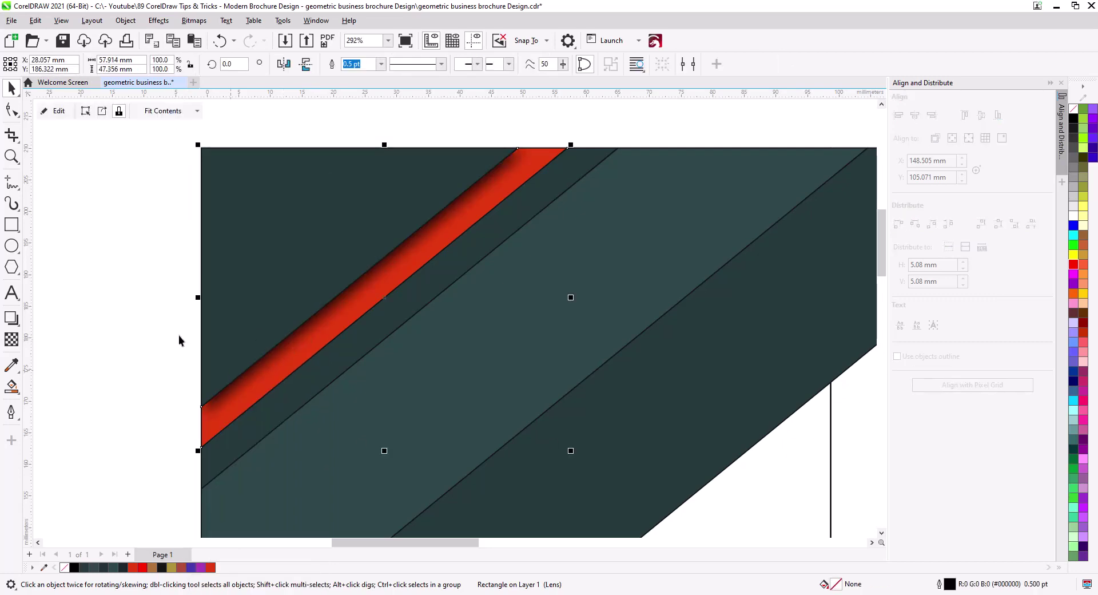
Step: Add a black drop shadow to the dark strip beside the red strip, cast diagonally over the lighter band, with opacity 90 and feathering 10
click(130, 267)
click(326, 374)
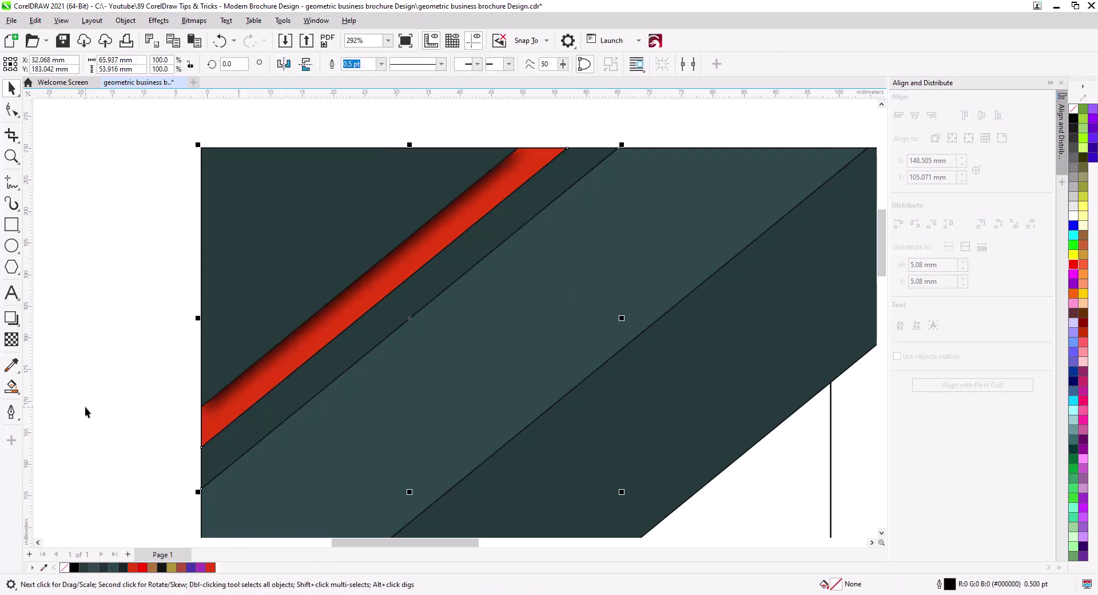
click(11, 318)
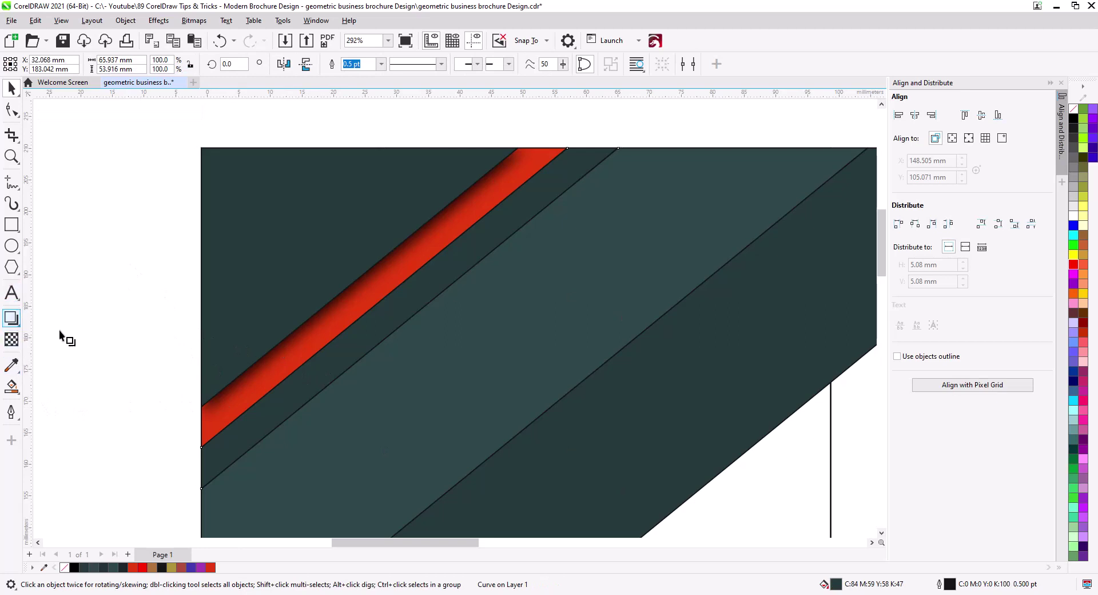
drag(410, 319, 556, 494)
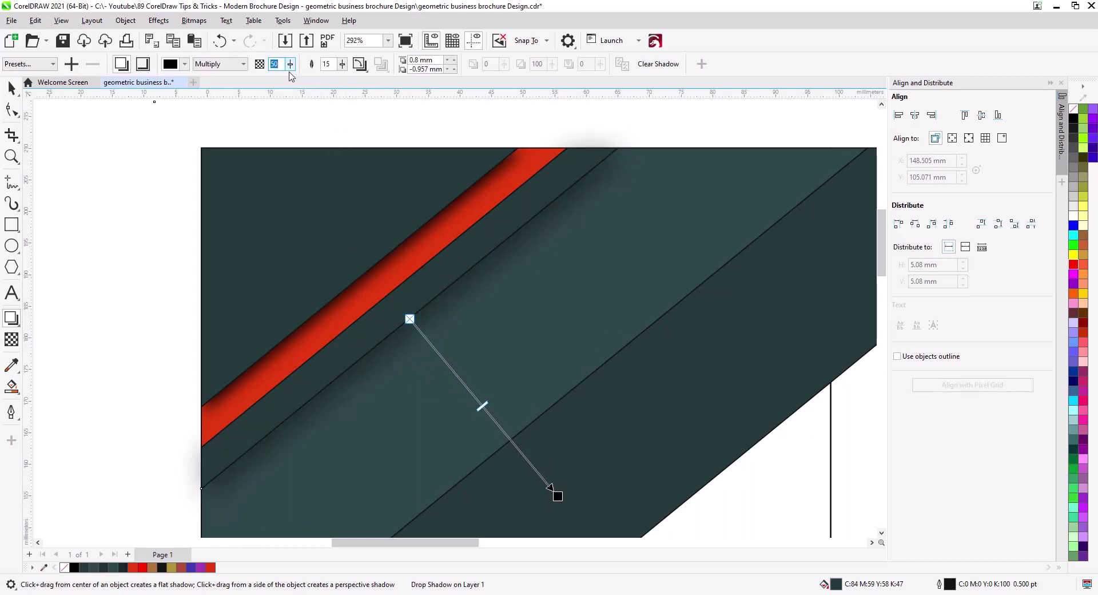
key(Return)
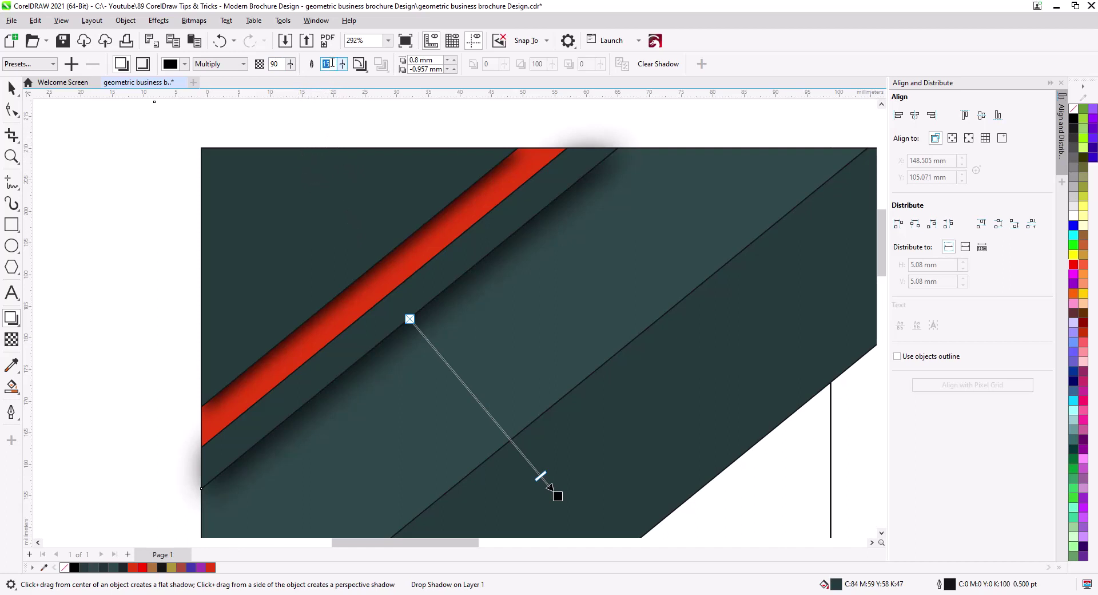
text(10)
key(Return)
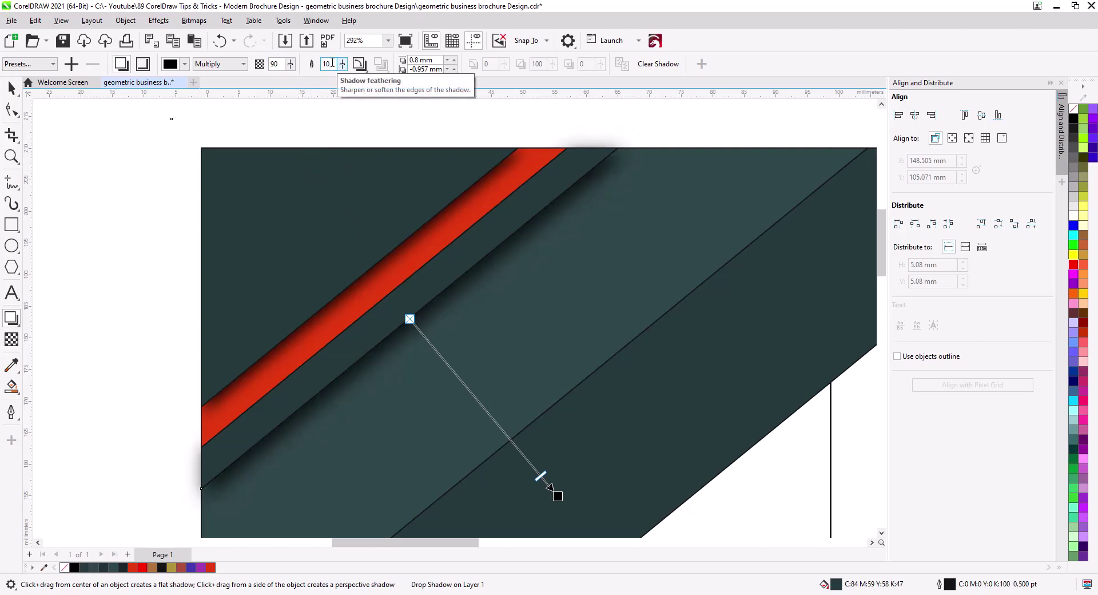
Step: Break the drop shadow apart from the dark strip beside the red strip and clear the selection
click(11, 88)
right_click(186, 490)
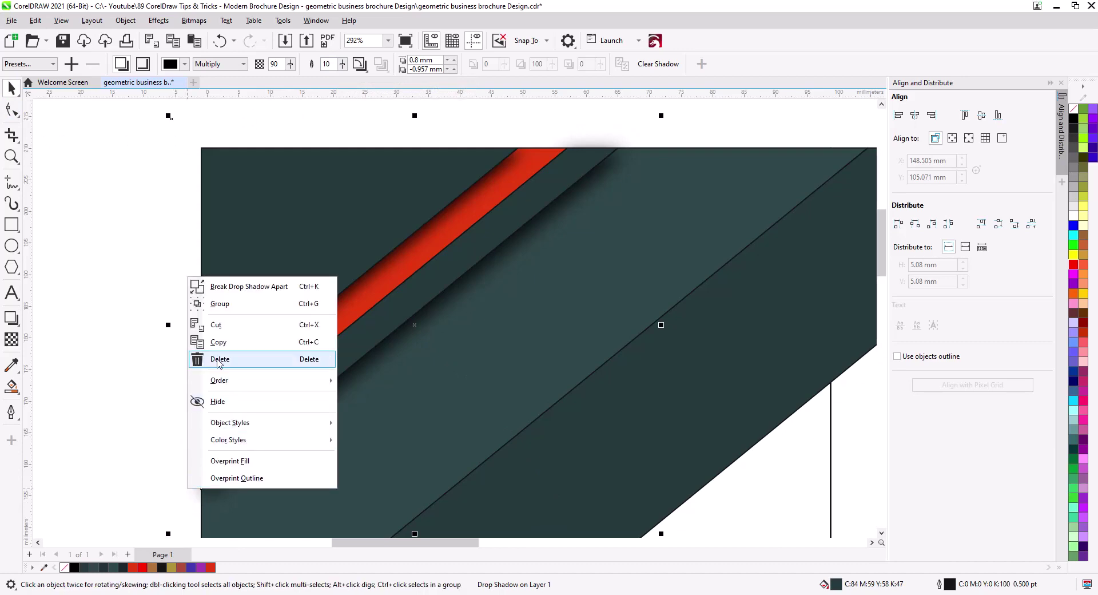
click(227, 288)
click(87, 327)
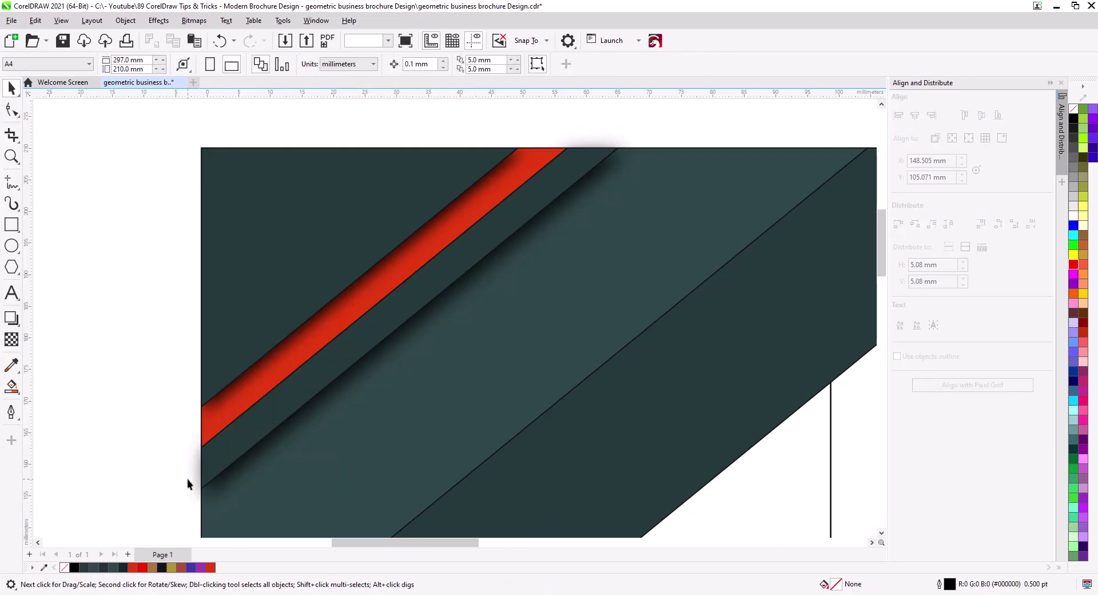
Step: PowerClip the dark strip's separated shadow inside the wide lighter teal band of the upper-left corner
click(228, 495)
drag(349, 489, 294, 330)
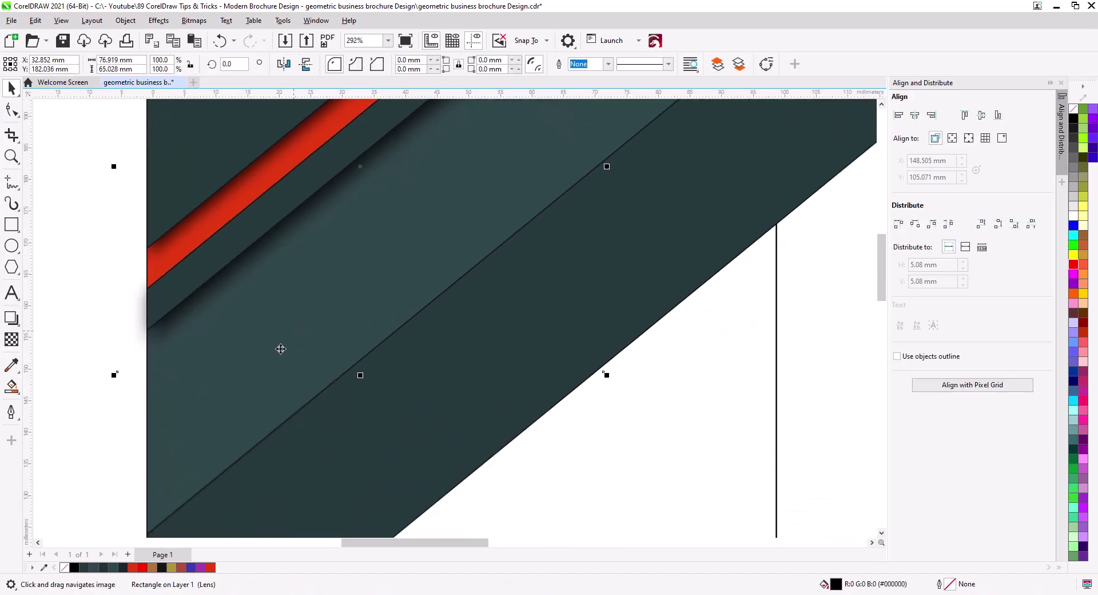
right_click(139, 337)
click(166, 334)
click(265, 401)
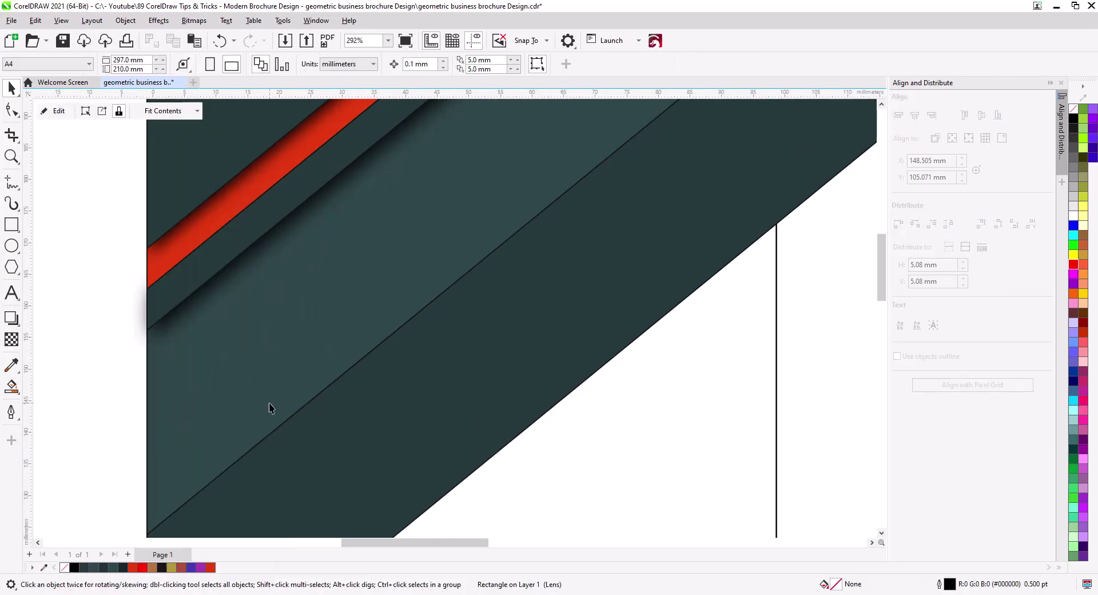
Step: Add a diagonal black drop shadow to the wide lighter teal band, with opacity 90 and feathering 10
scroll(223, 374, down, 1)
drag(283, 392, 299, 368)
scroll(273, 371, up, 1)
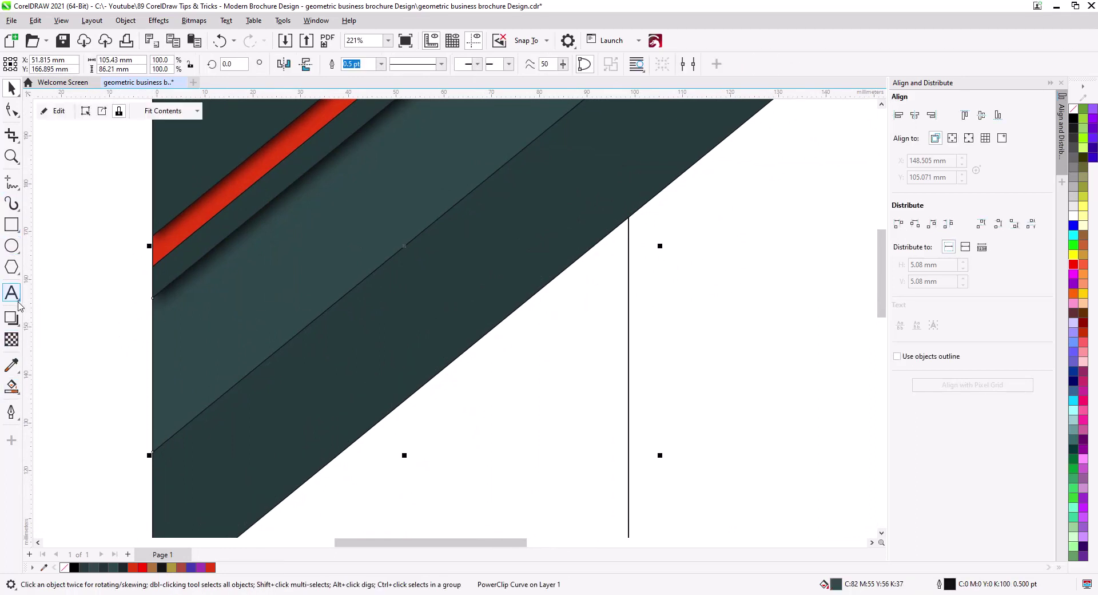
click(12, 318)
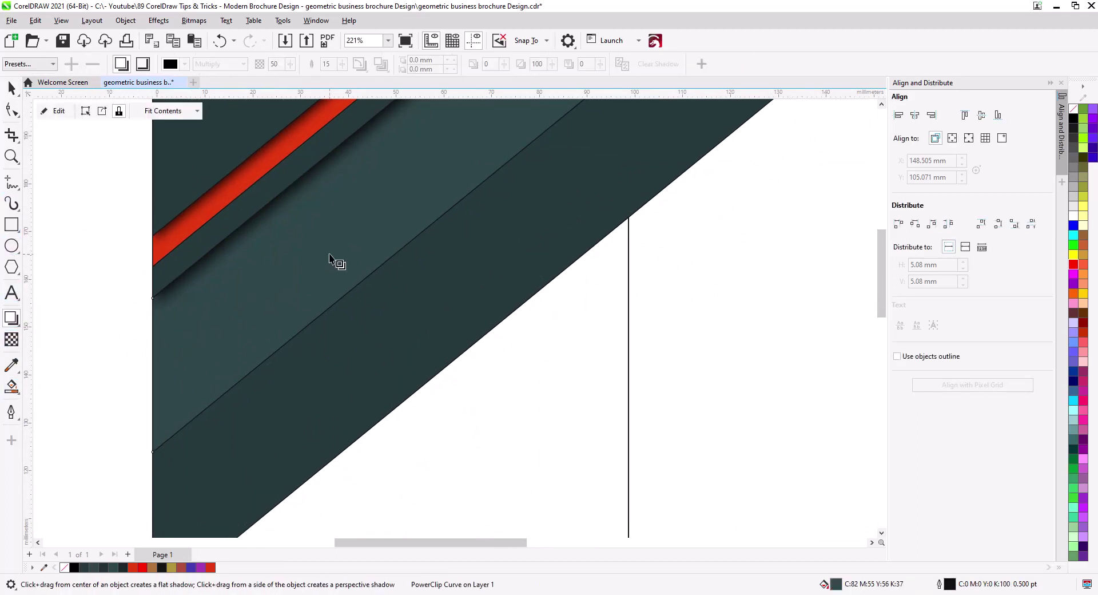
mouse_move(405, 246)
mouse_down()
mouse_move(395, 258)
mouse_move(474, 311)
mouse_move(580, 426)
mouse_move(613, 485)
mouse_move(583, 458)
mouse_up()
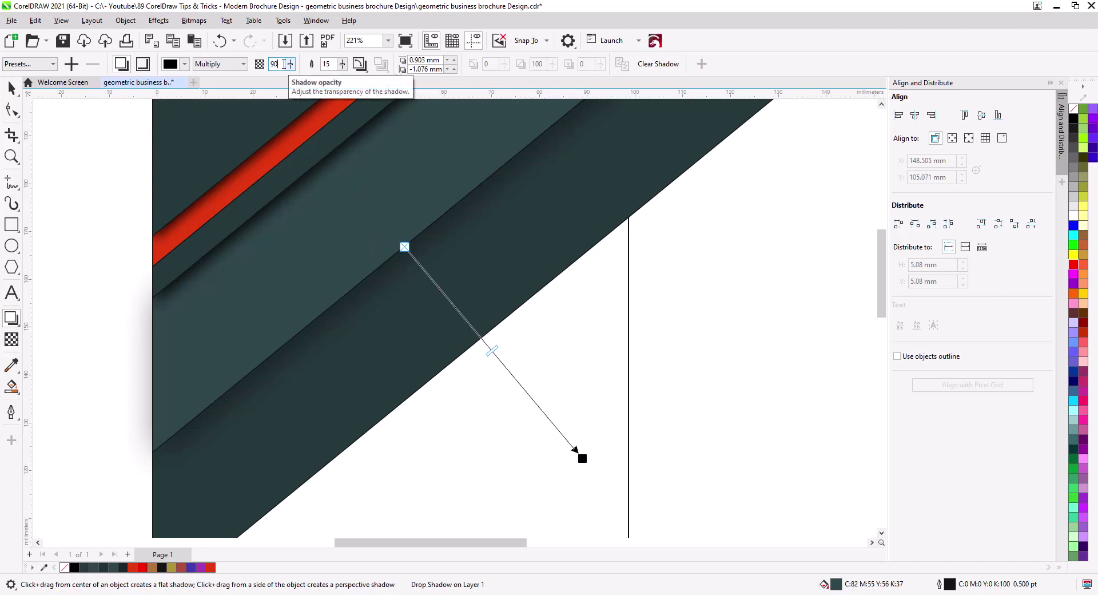
key(Return)
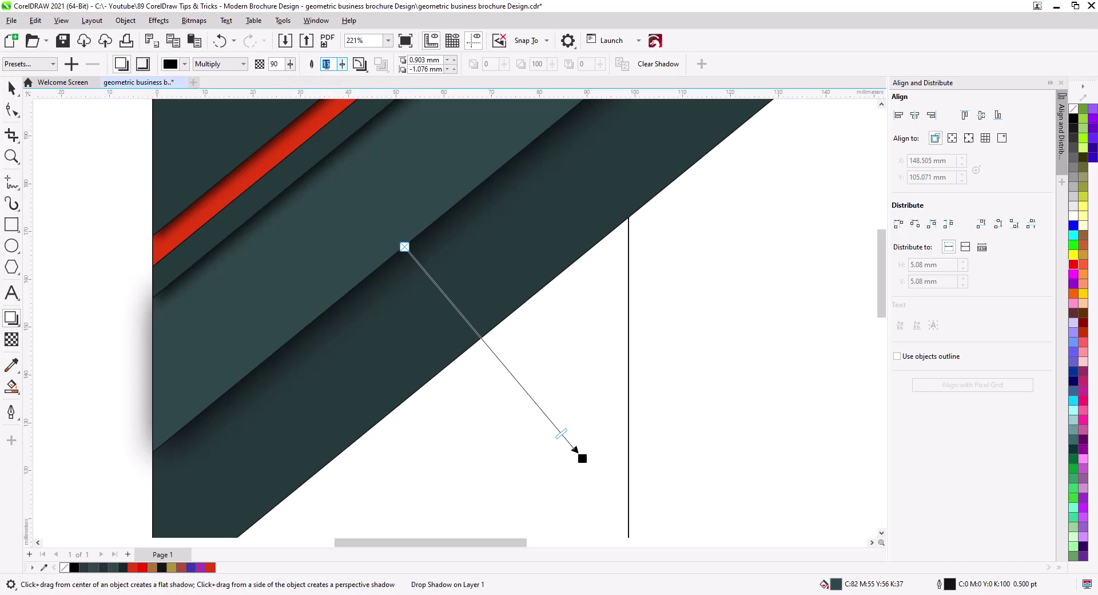
text(10)
key(Return)
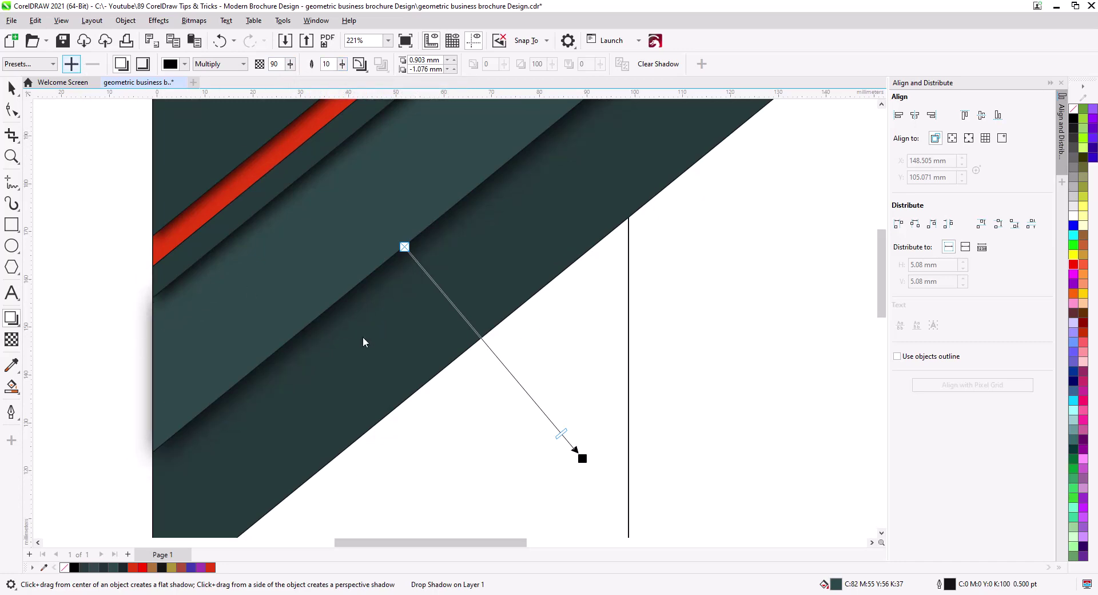
Step: Save the current drop shadow settings as preset 12, replacing the existing preset file
click(72, 63)
double_click(122, 84)
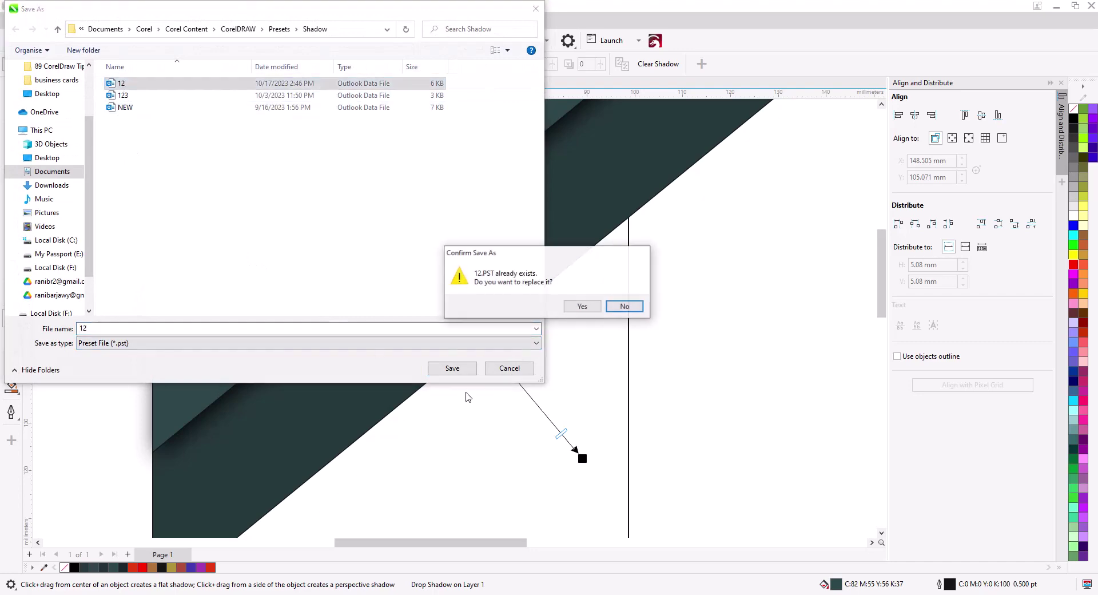
click(579, 304)
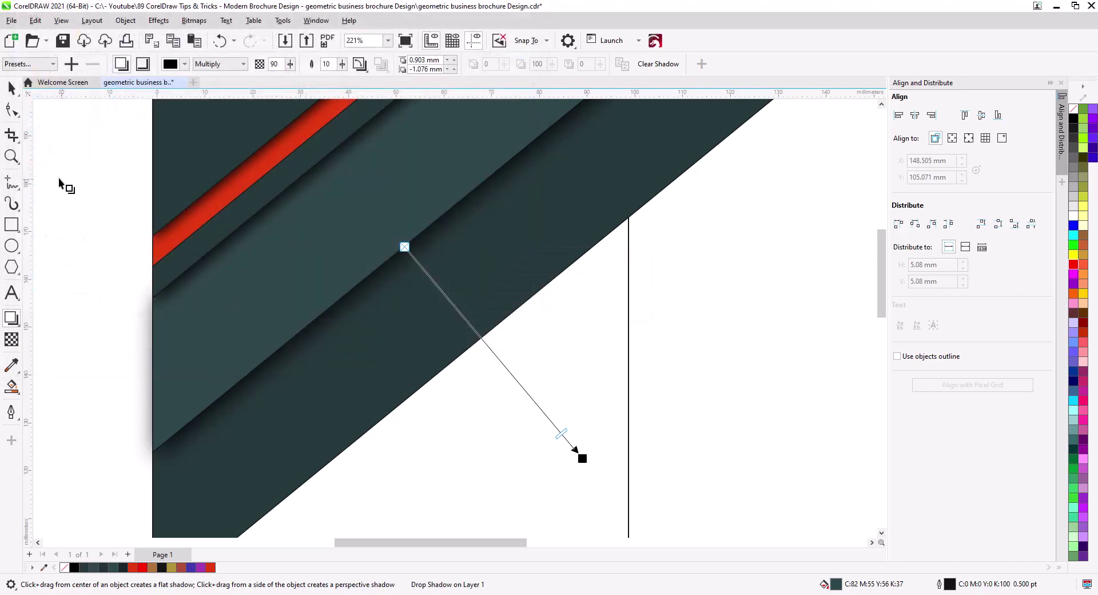
Step: Break the drop shadow apart from the wide lighter teal band and clear the selection
right_click(243, 393)
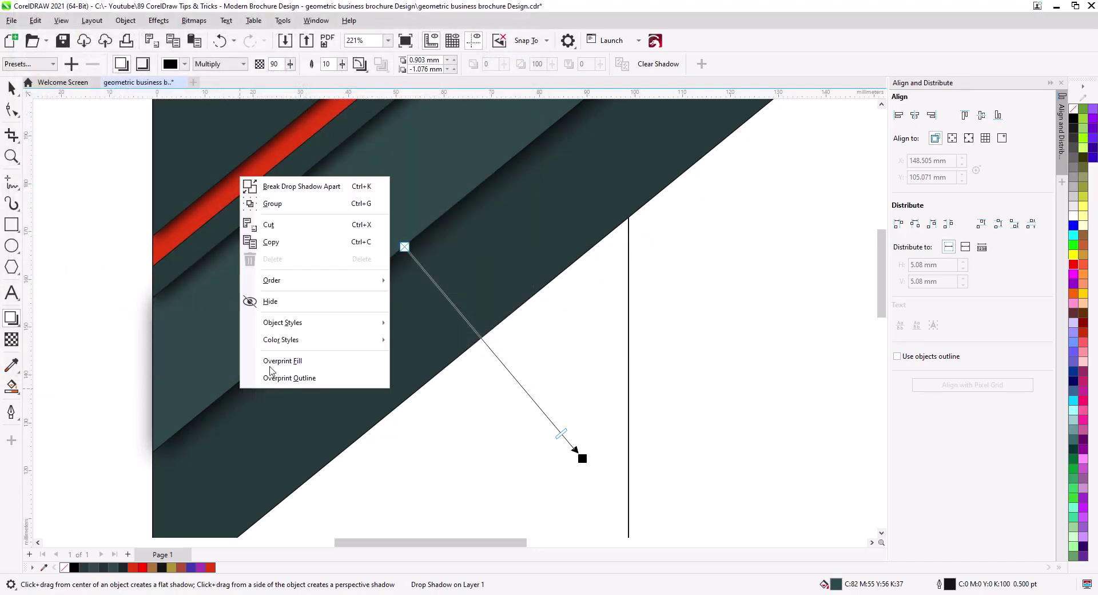
click(296, 188)
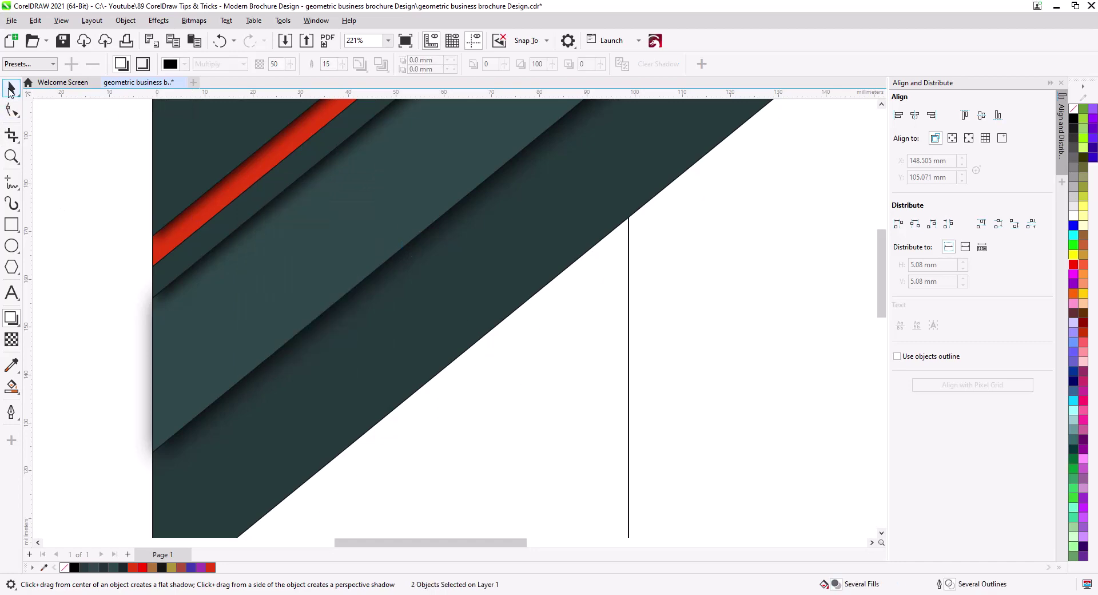
click(10, 88)
click(54, 219)
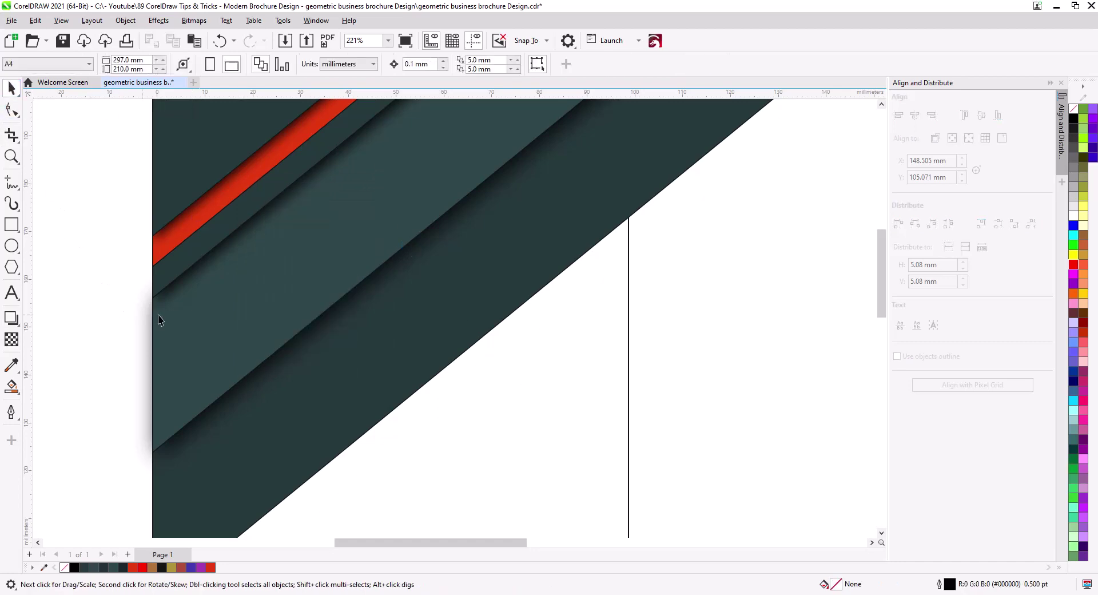
Step: PowerClip the lighter band's separated shadow inside the outermost dark band of the upper-left corner, retrying the target choice if it is rejected
right_click(141, 439)
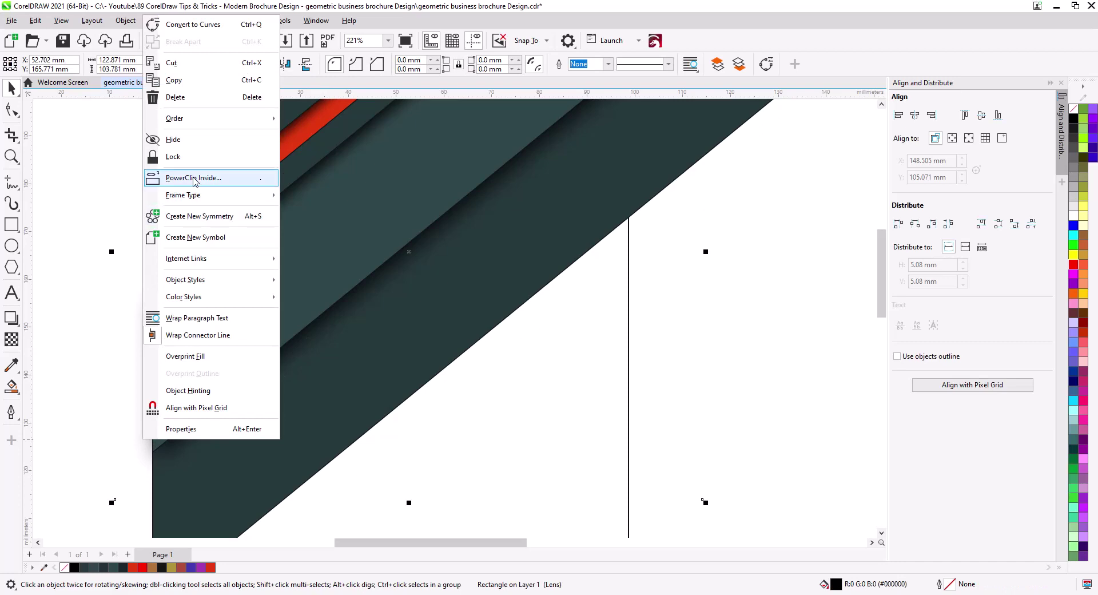
click(192, 178)
click(243, 500)
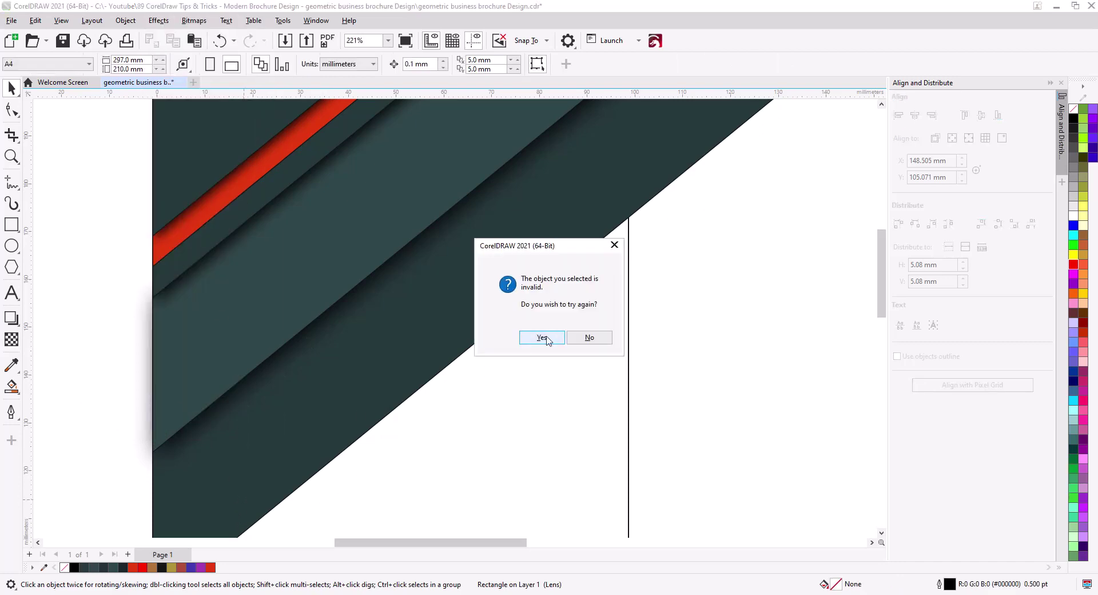
click(542, 337)
scroll(400, 400, down, 3)
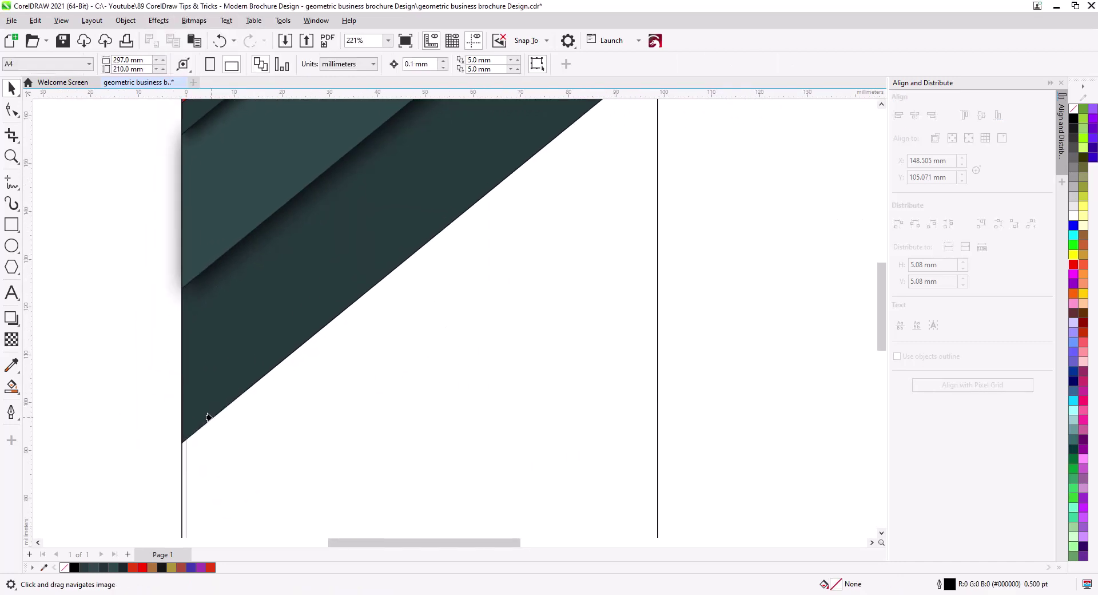
click(211, 417)
click(95, 369)
Step: Smart Fill the white area of the left brochure panel below the diagonal bands to create a separate shape
scroll(324, 382, down, 2)
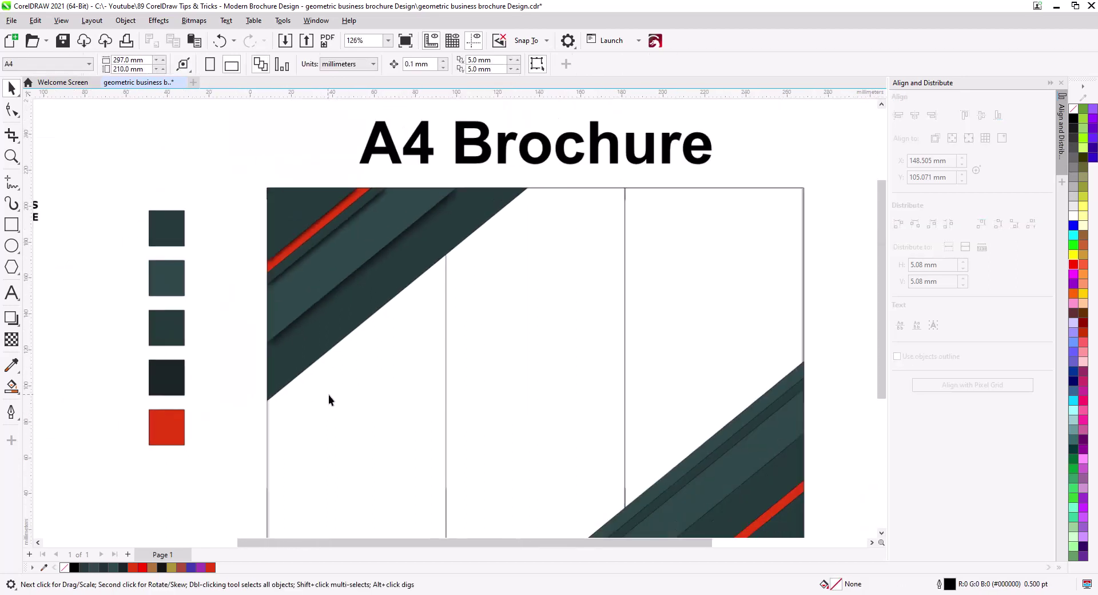
drag(417, 375, 399, 309)
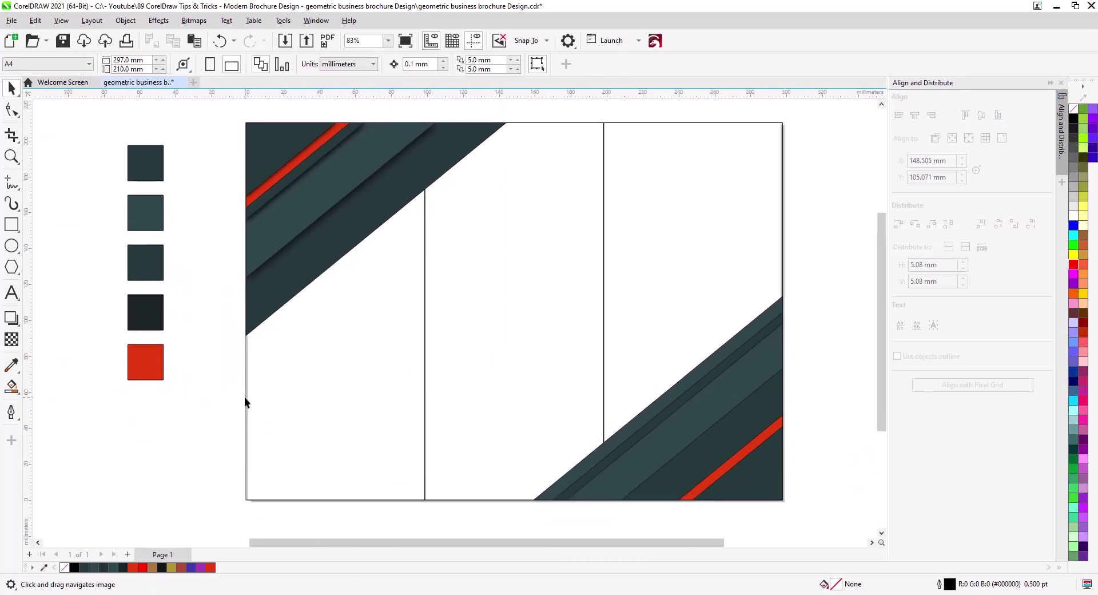
click(9, 391)
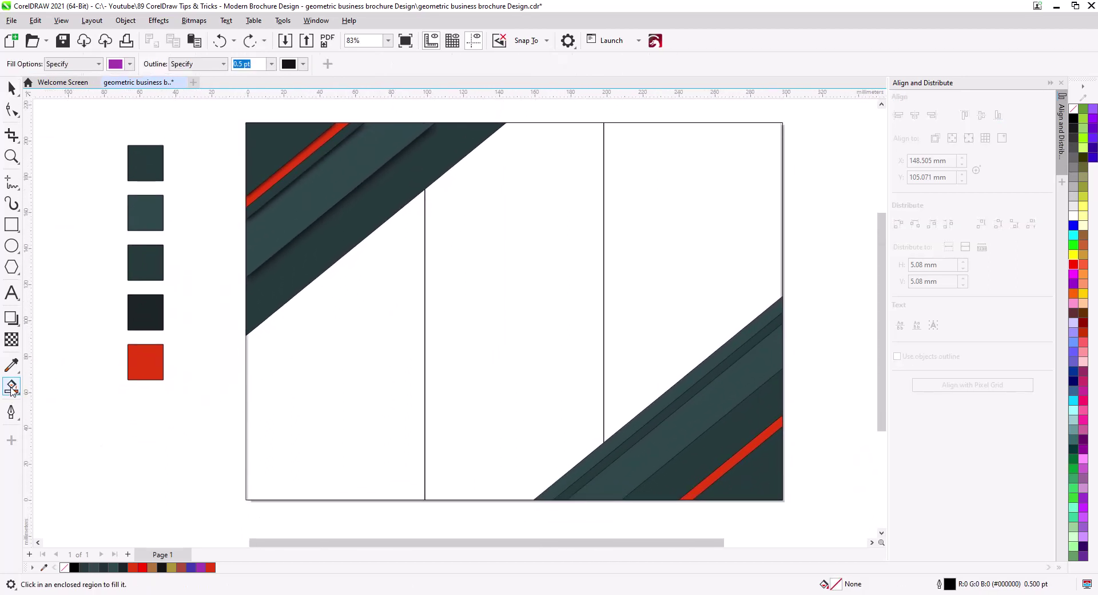
click(12, 389)
click(69, 408)
click(316, 394)
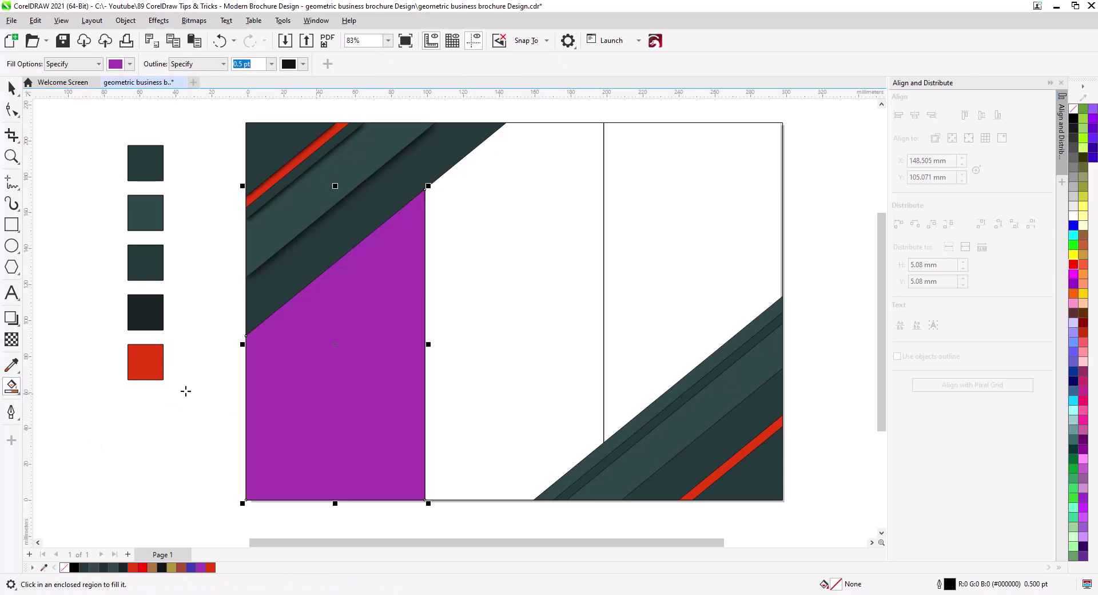
key(space)
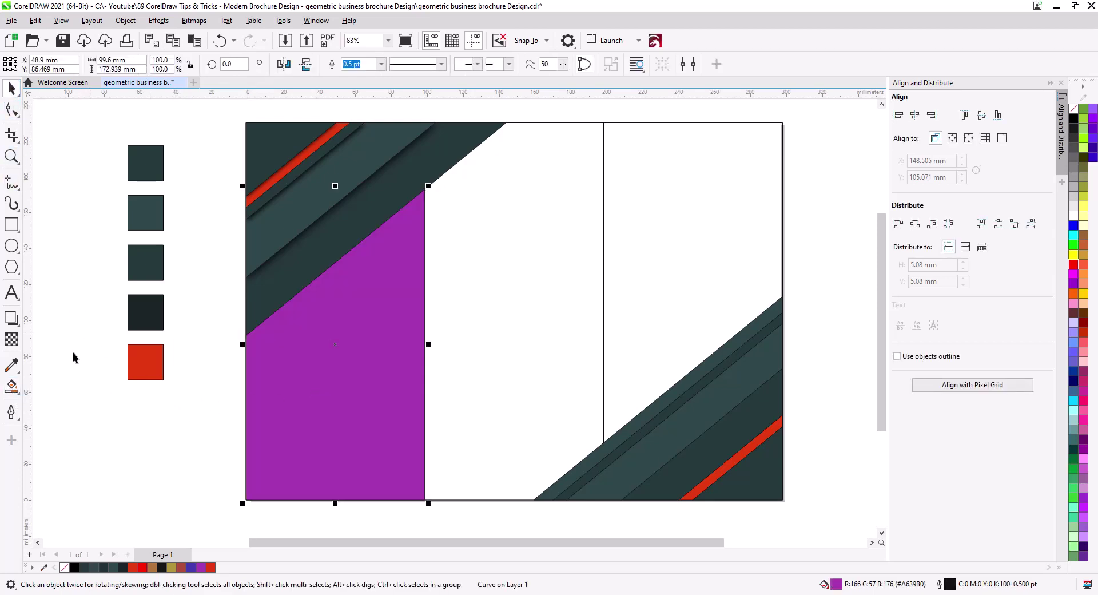
Step: Sample the near-black swatch and apply it to the new shape in the left panel
click(12, 365)
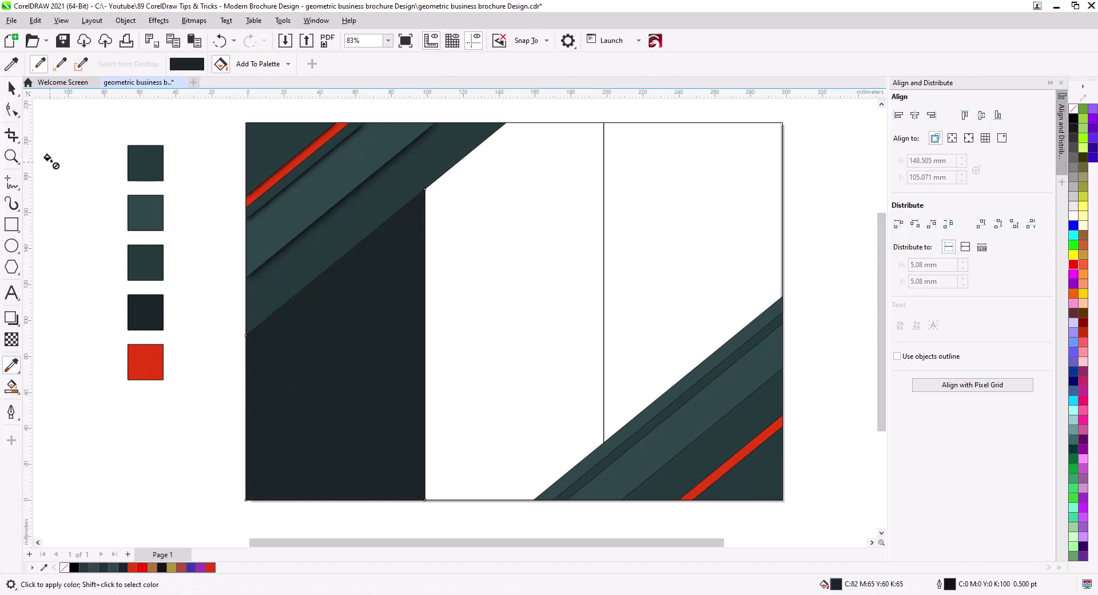
click(11, 87)
click(214, 464)
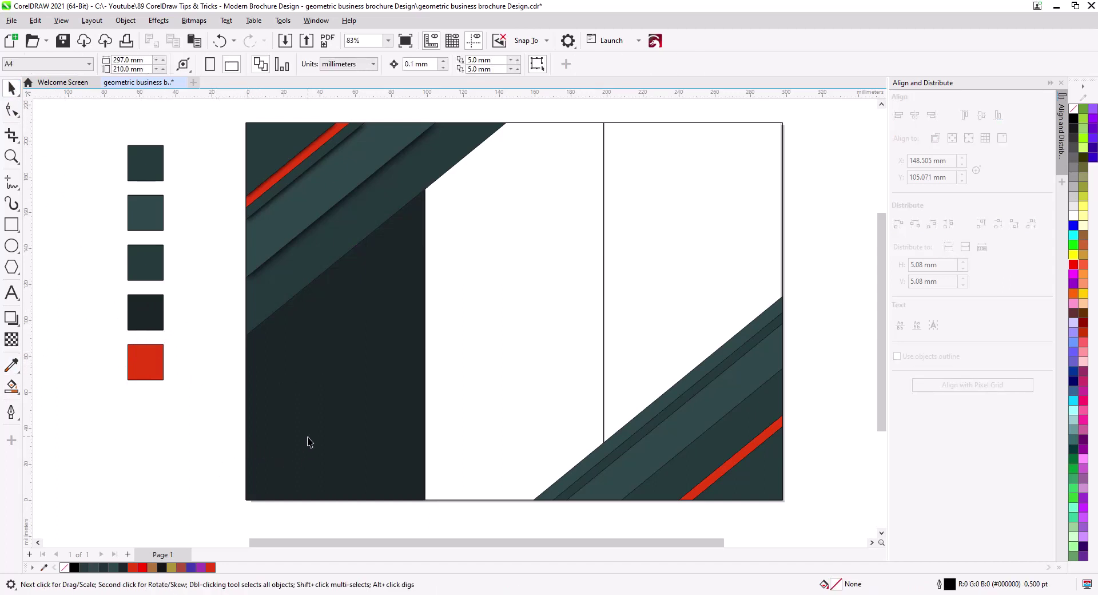
Step: Apply drop shadow preset 12 to the outermost dark diagonal band of the upper-left corner
drag(355, 294, 354, 361)
click(344, 321)
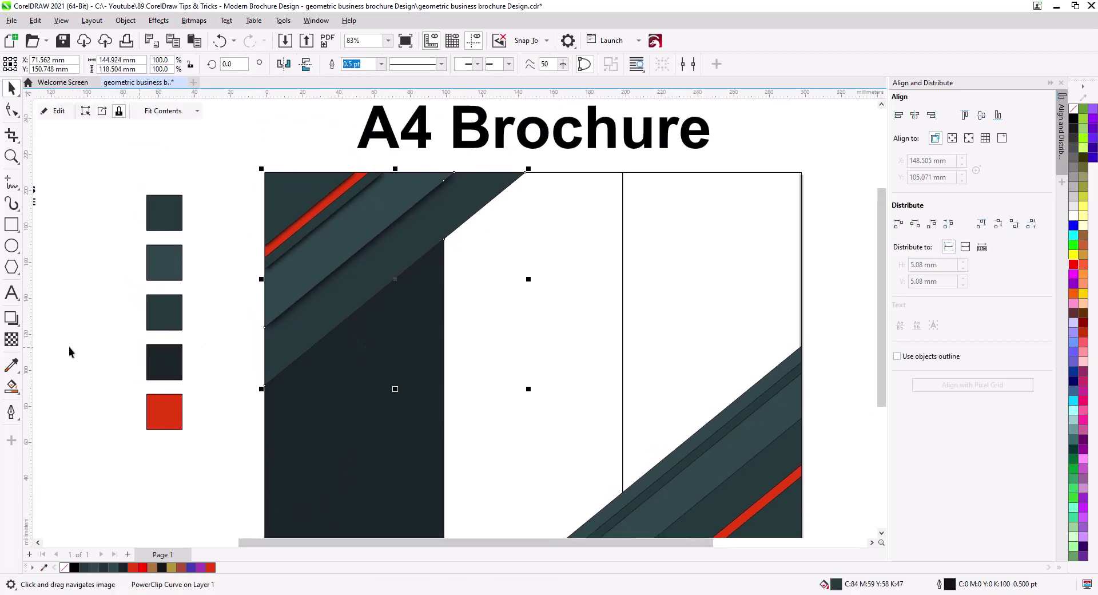
click(14, 319)
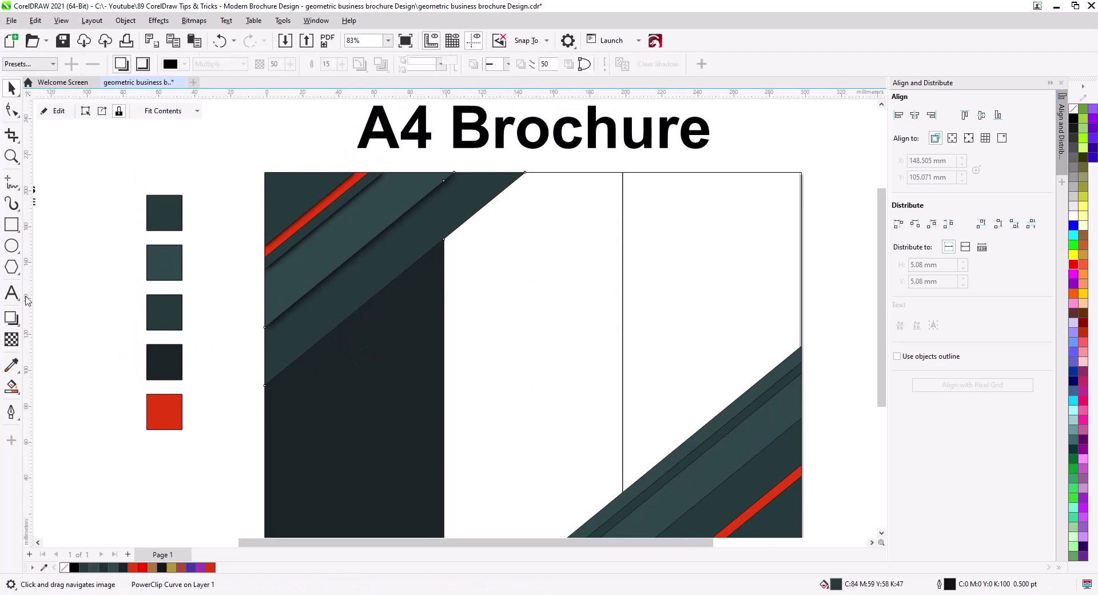
click(53, 64)
click(23, 247)
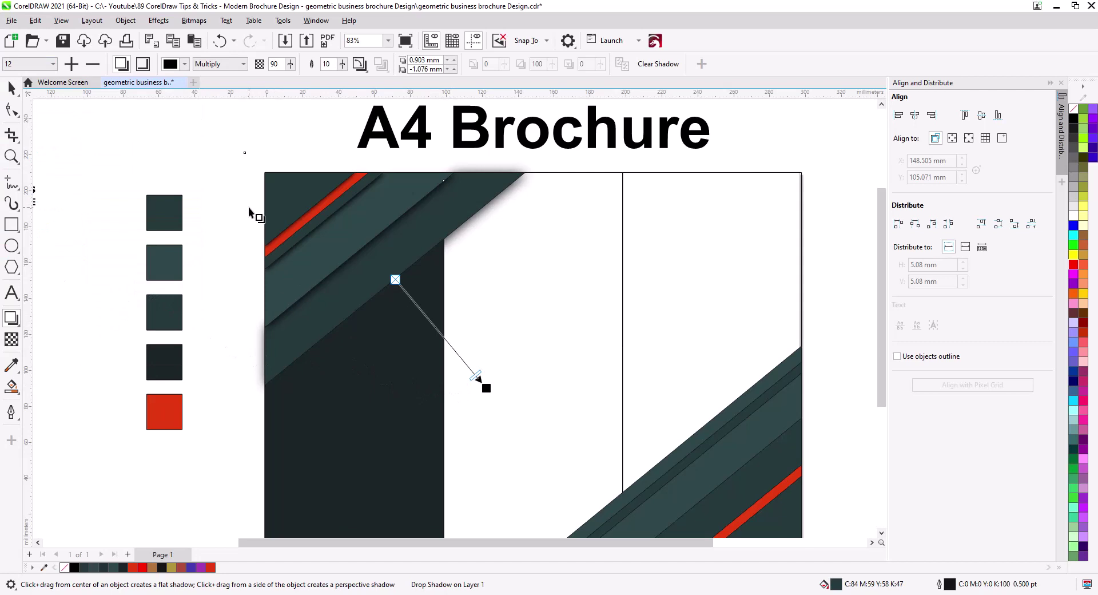
Step: Break apart the outermost upper-left band's drop shadow and PowerClip the shadow inside the near-black left panel
right_click(261, 363)
click(321, 372)
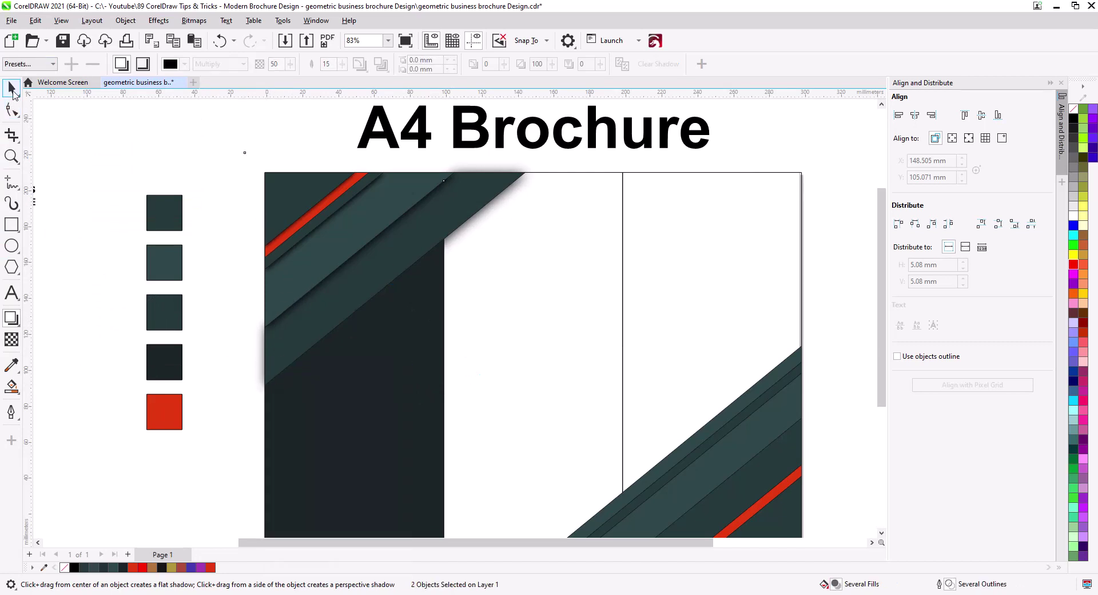
click(13, 90)
click(249, 376)
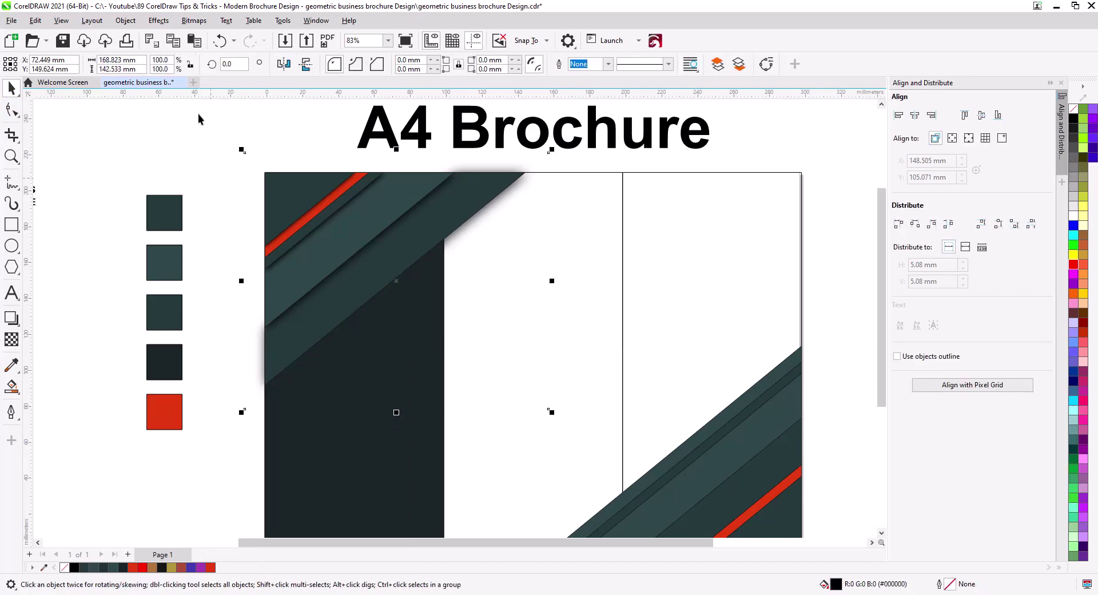
right_click(254, 385)
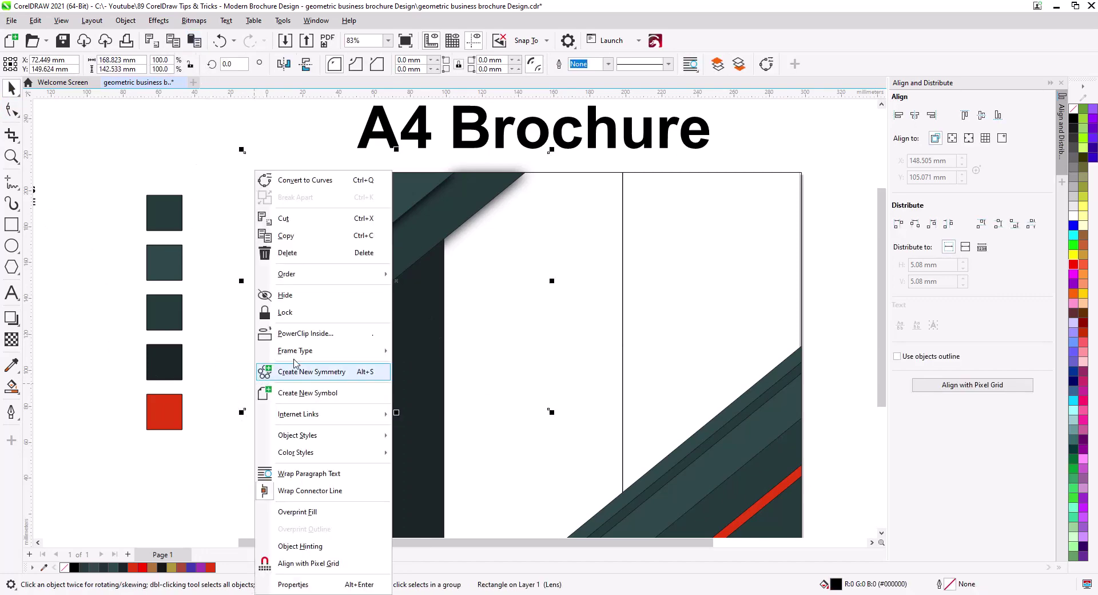
click(309, 336)
click(374, 499)
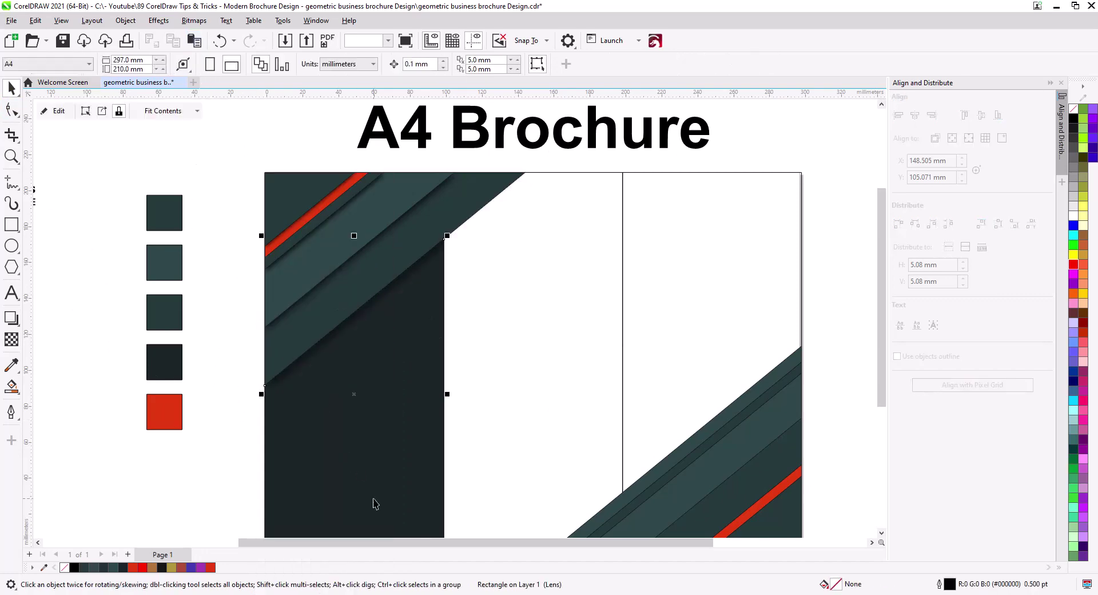
click(215, 430)
Step: Add a drop shadow cast toward the upper left from the brochure's lower-right corner triangle, with opacity 90 and feathering 10
scroll(398, 384, down, 2)
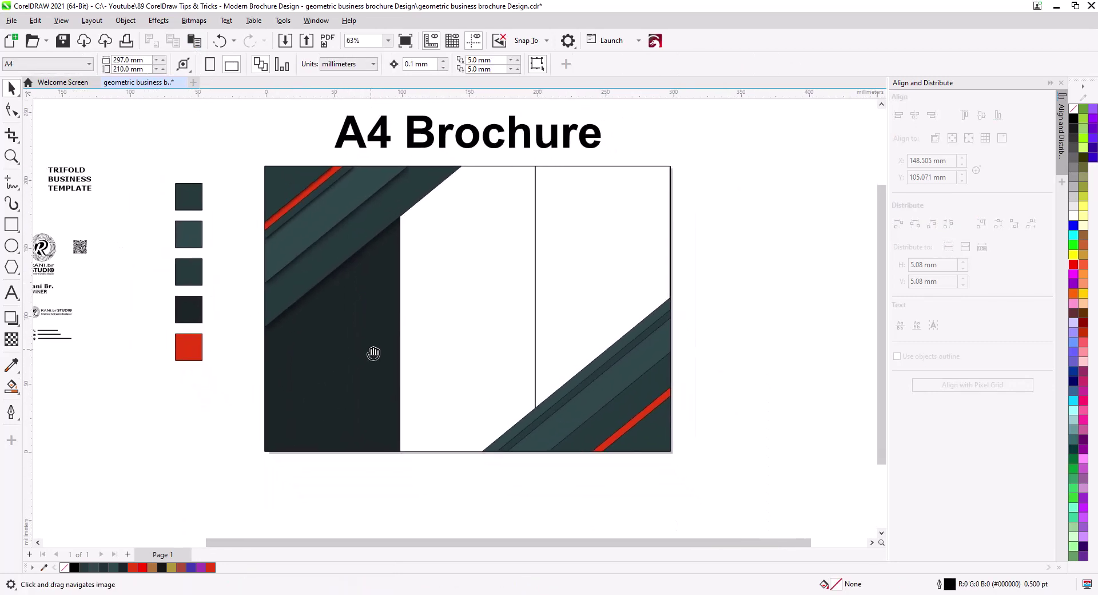
scroll(577, 465, up, 5)
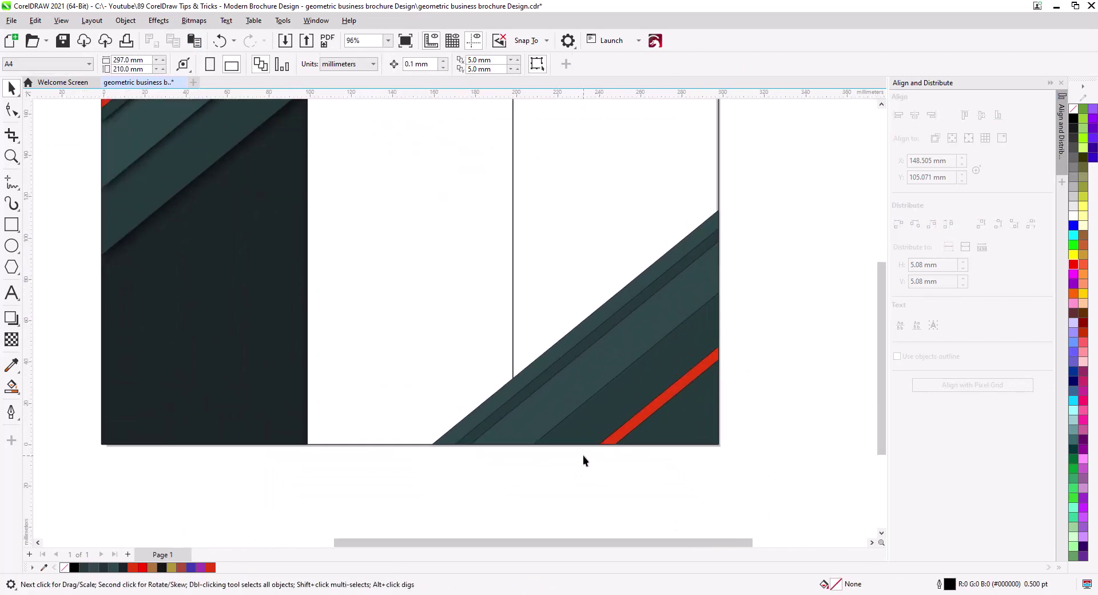
scroll(639, 466, up, 3)
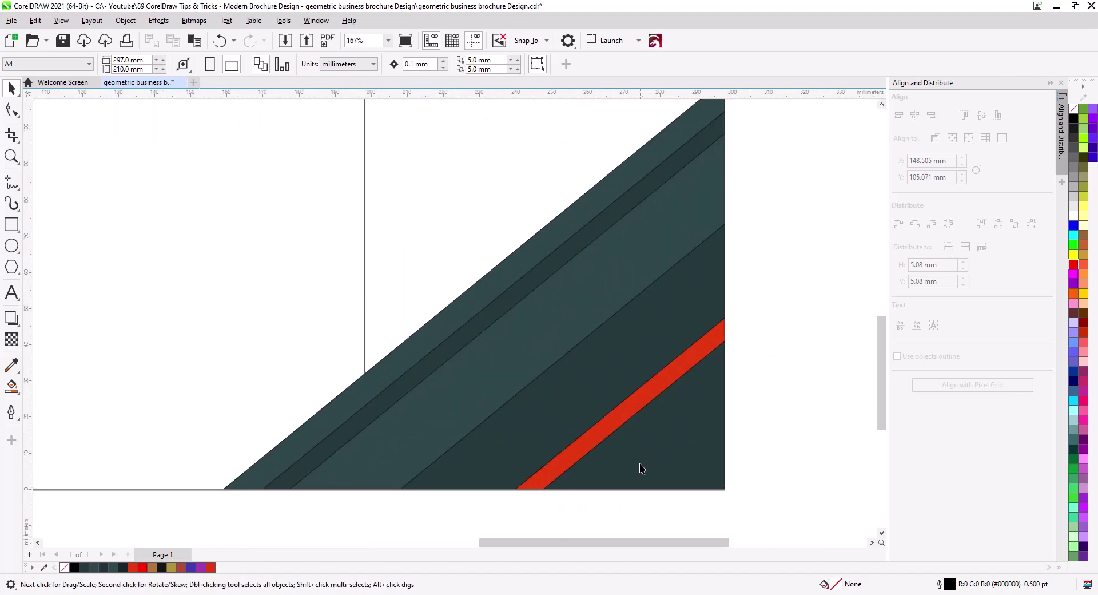
click(658, 438)
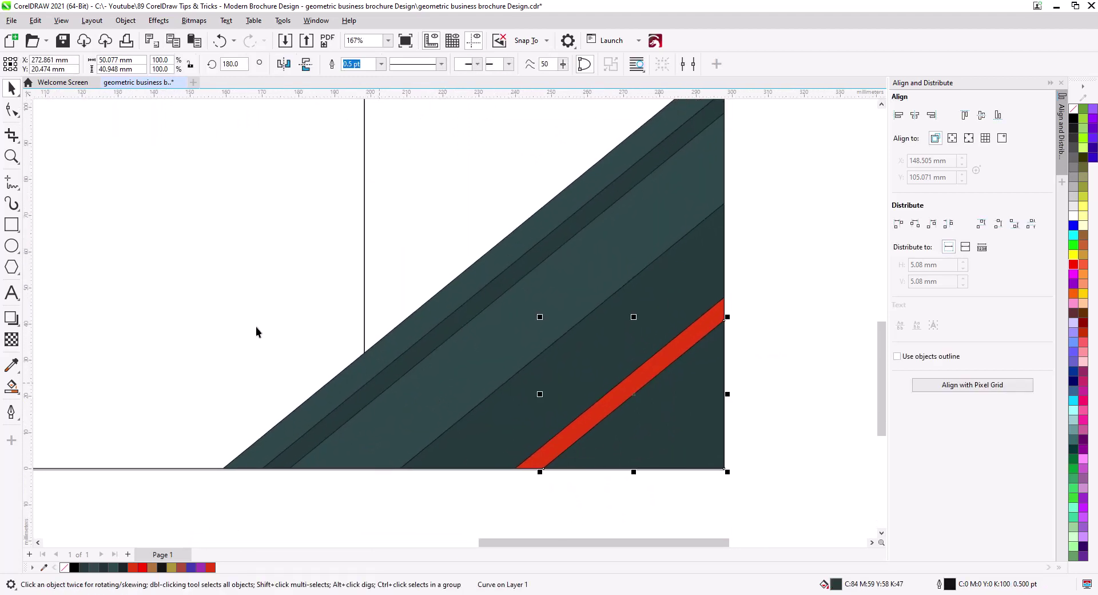
click(13, 319)
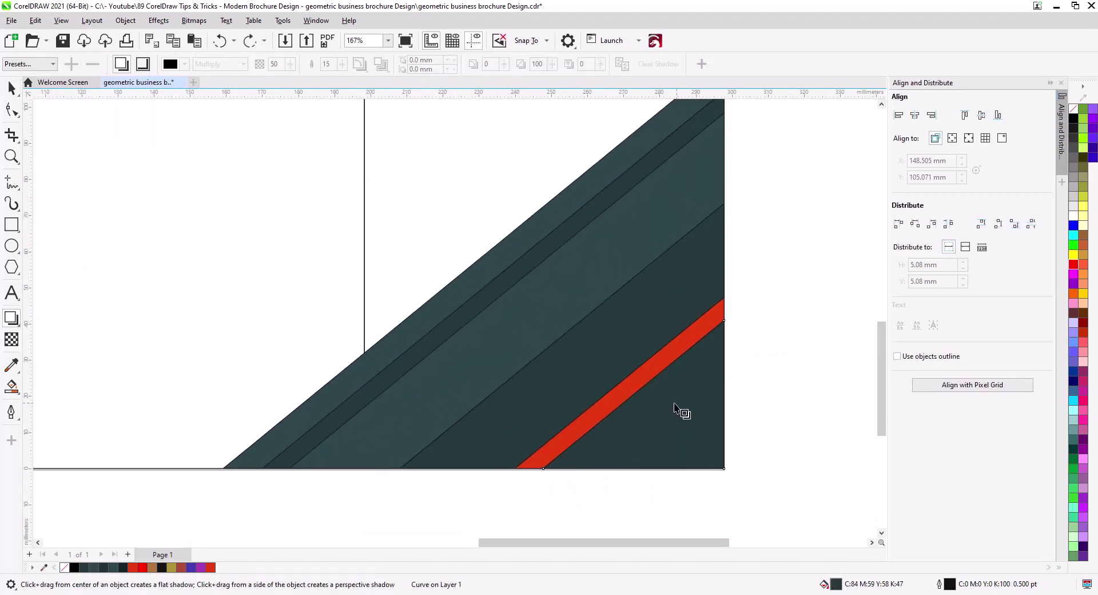
drag(634, 394, 572, 317)
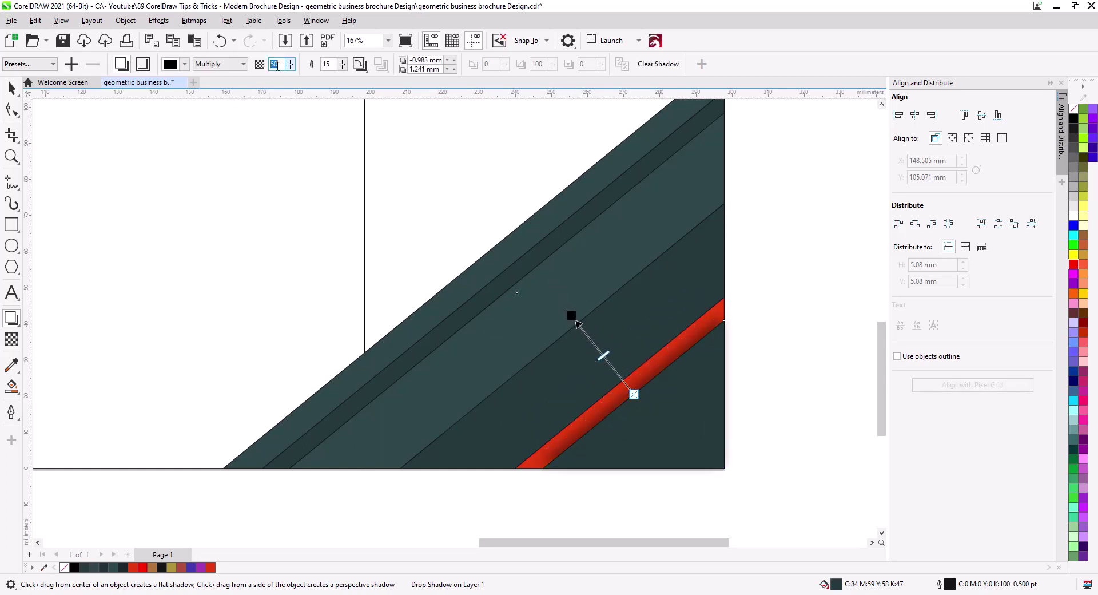
text(90)
key(Return)
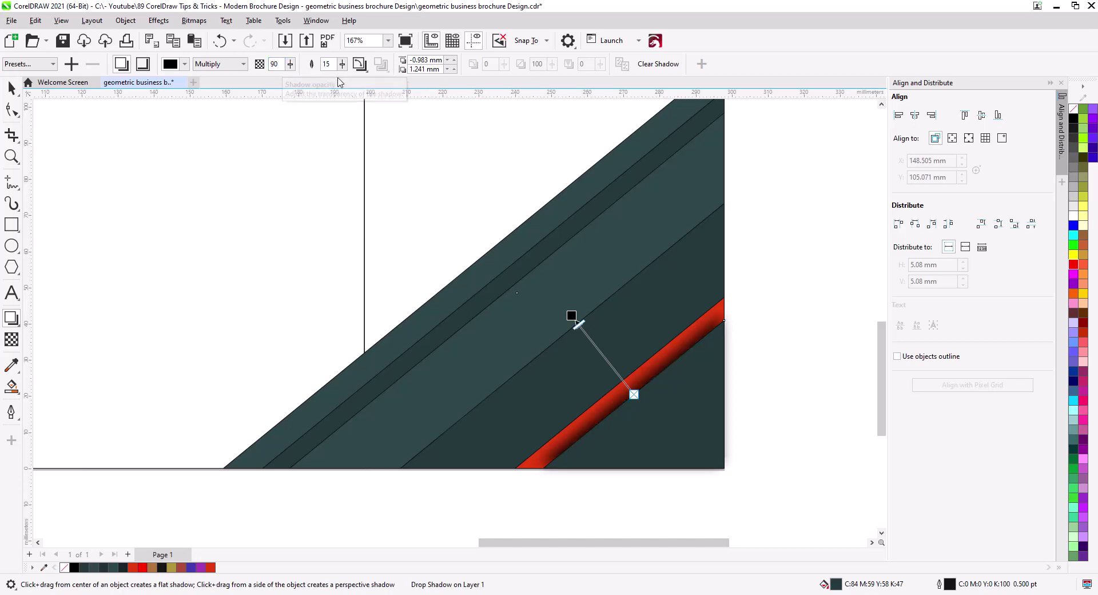
text(10)
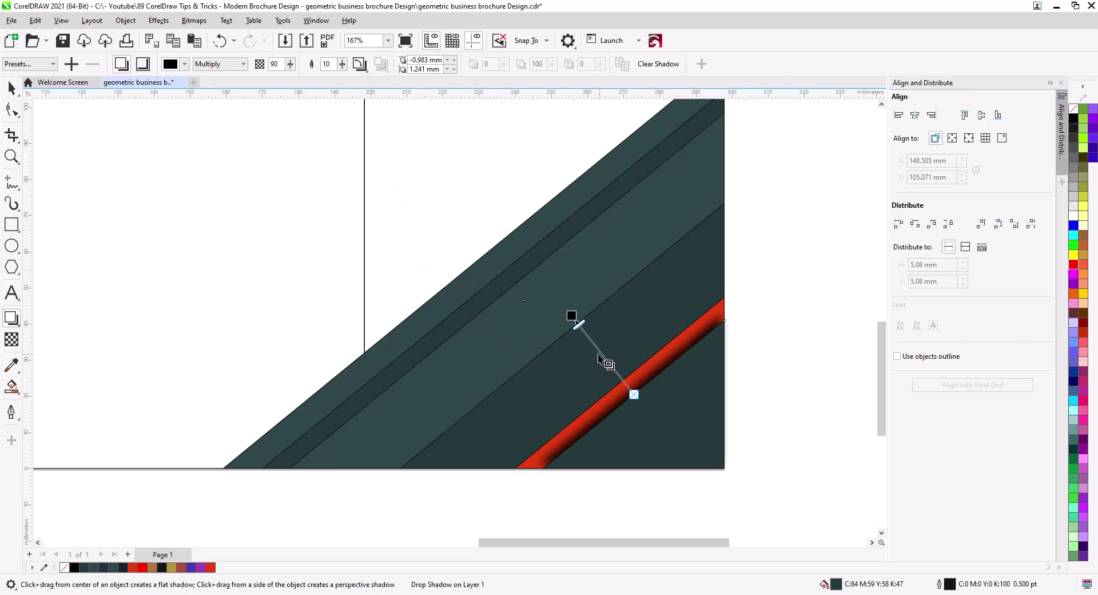
Step: Break the corner triangle's drop shadow apart and send the separated shadow to the back
right_click(714, 328)
click(743, 337)
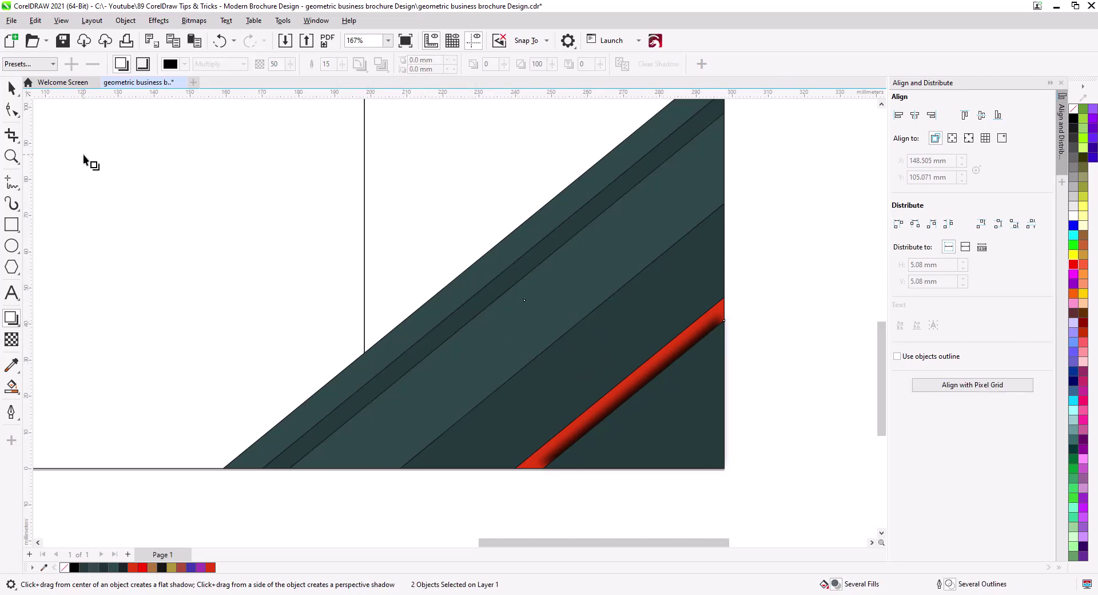
click(12, 87)
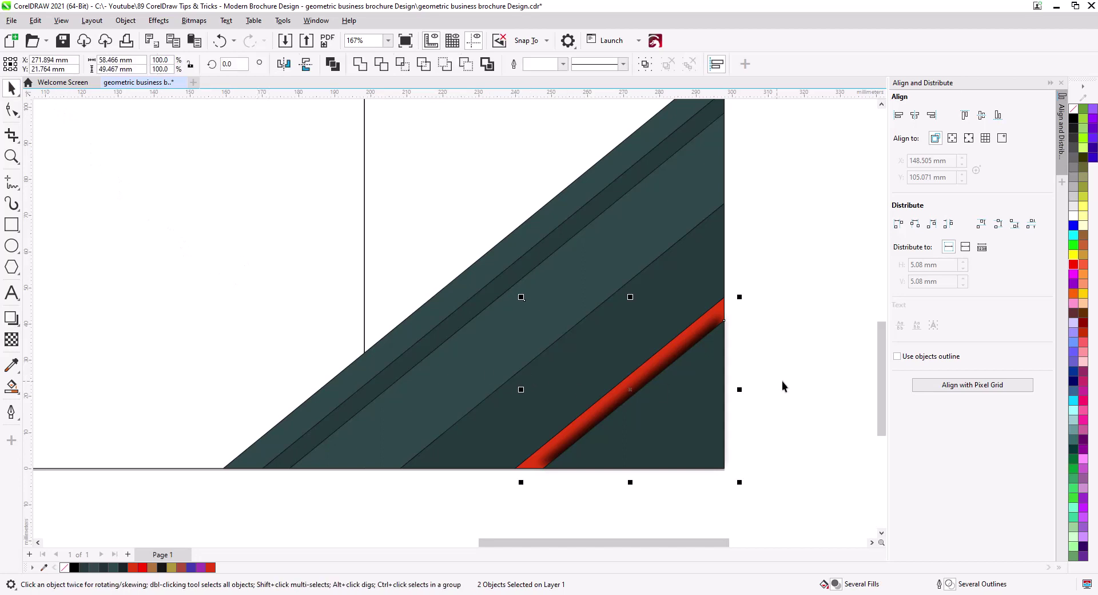
click(738, 366)
click(729, 356)
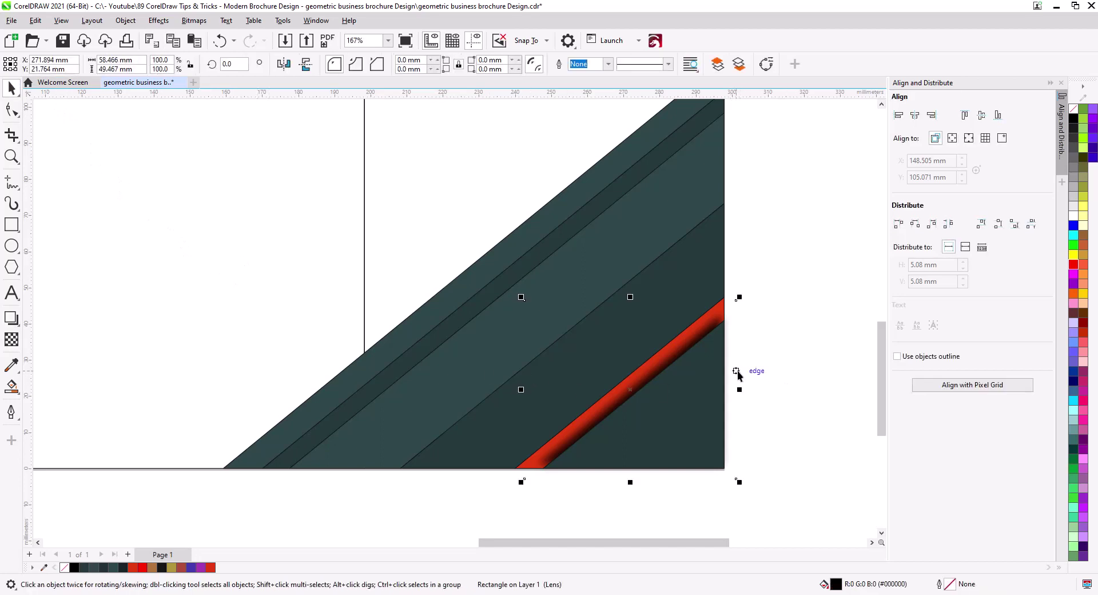
key(shift+Page_Down)
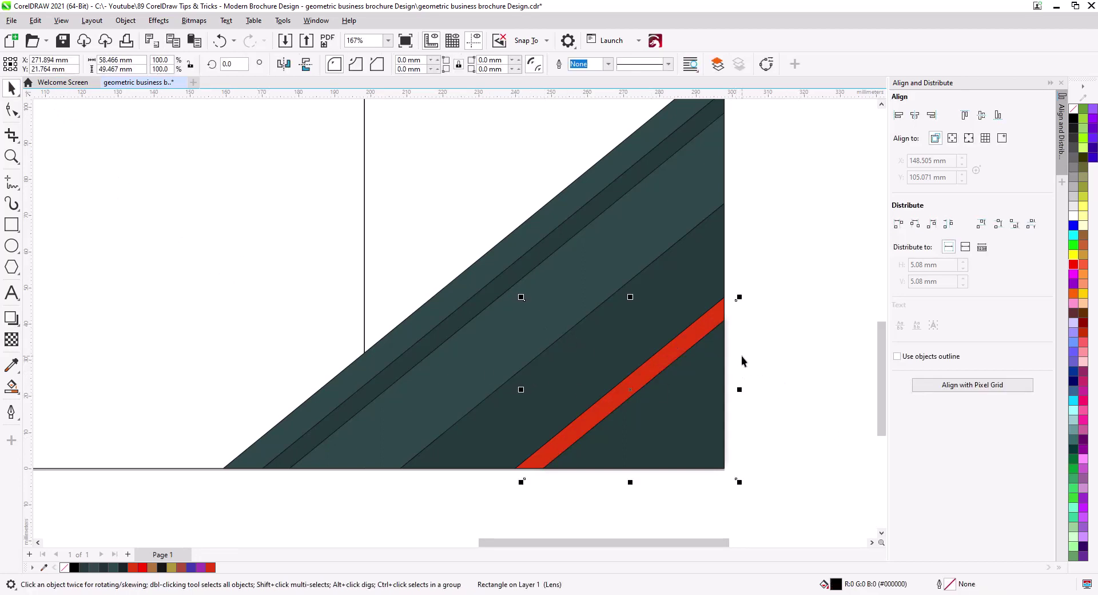
Step: PowerClip the triangle's separated shadow inside the adjacent red stripe
right_click(736, 352)
click(763, 336)
click(629, 390)
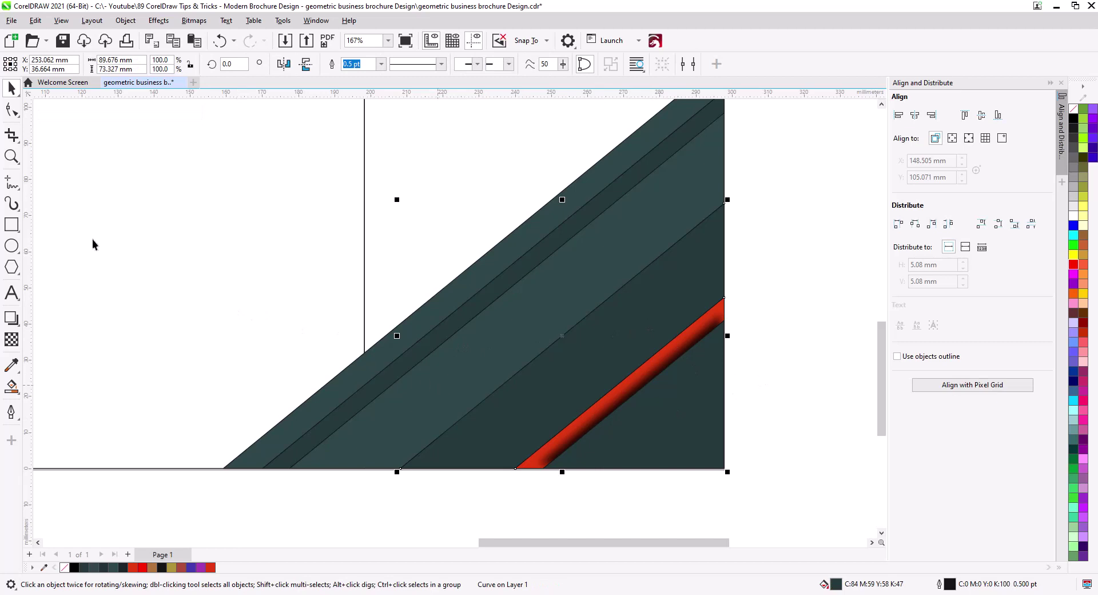
Step: Give the dark band beside the red stripe an upper-left drop shadow with opacity 90 and feathering 10, and save it over preset 12
click(12, 317)
drag(563, 336, 426, 199)
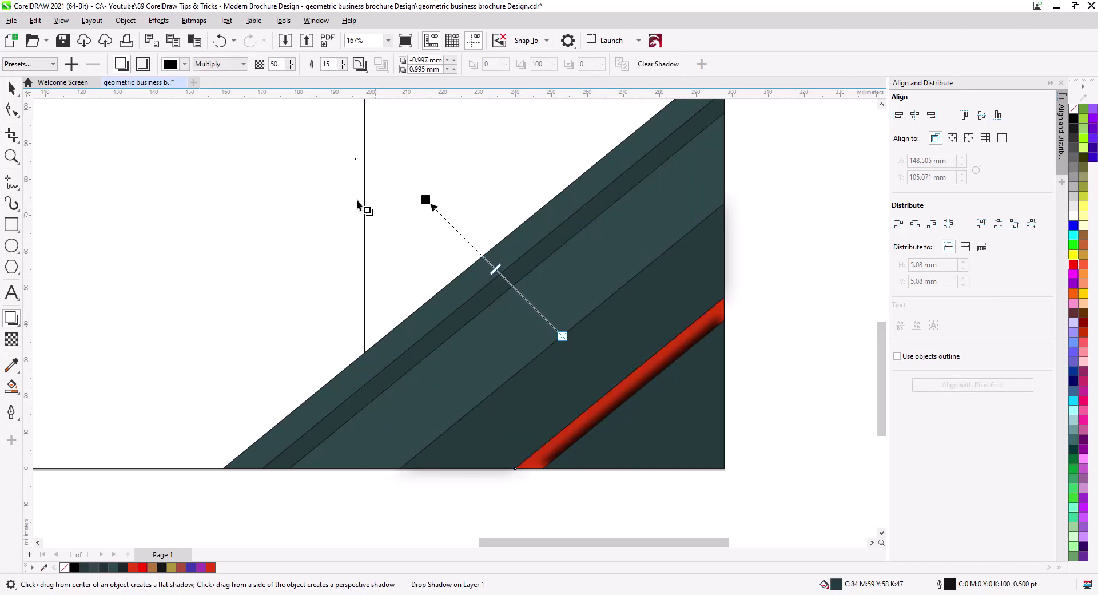
text(90)
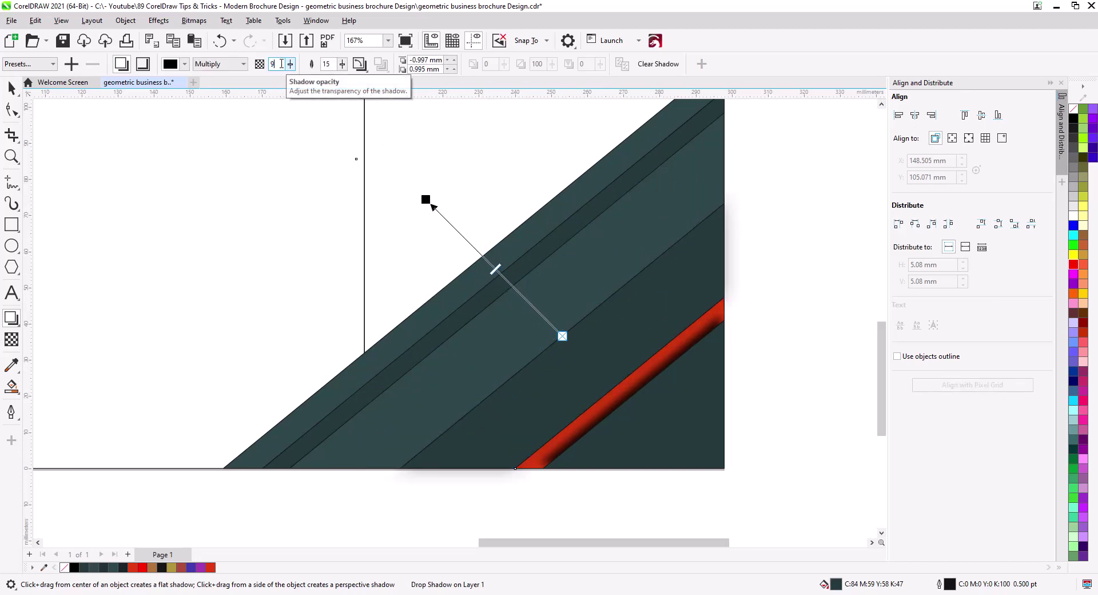
key(Return)
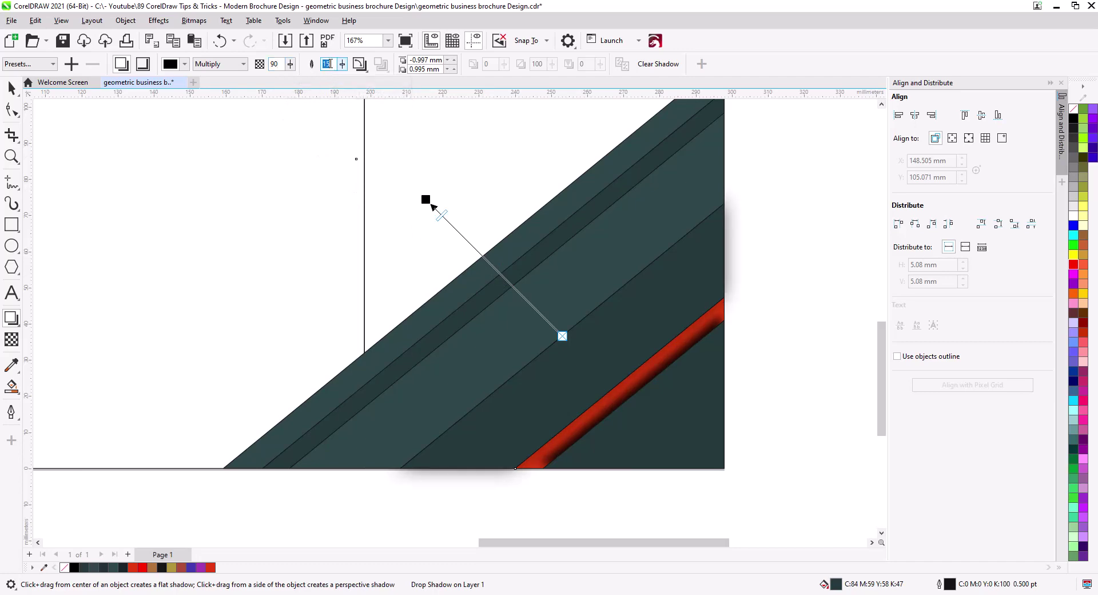
text(10)
key(Return)
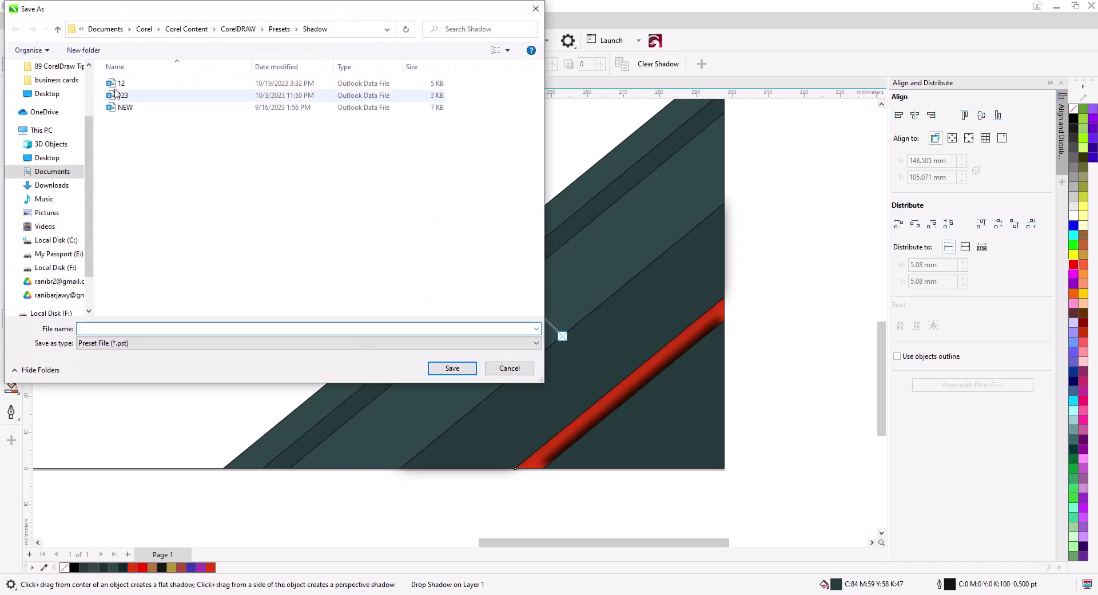
double_click(118, 83)
click(576, 307)
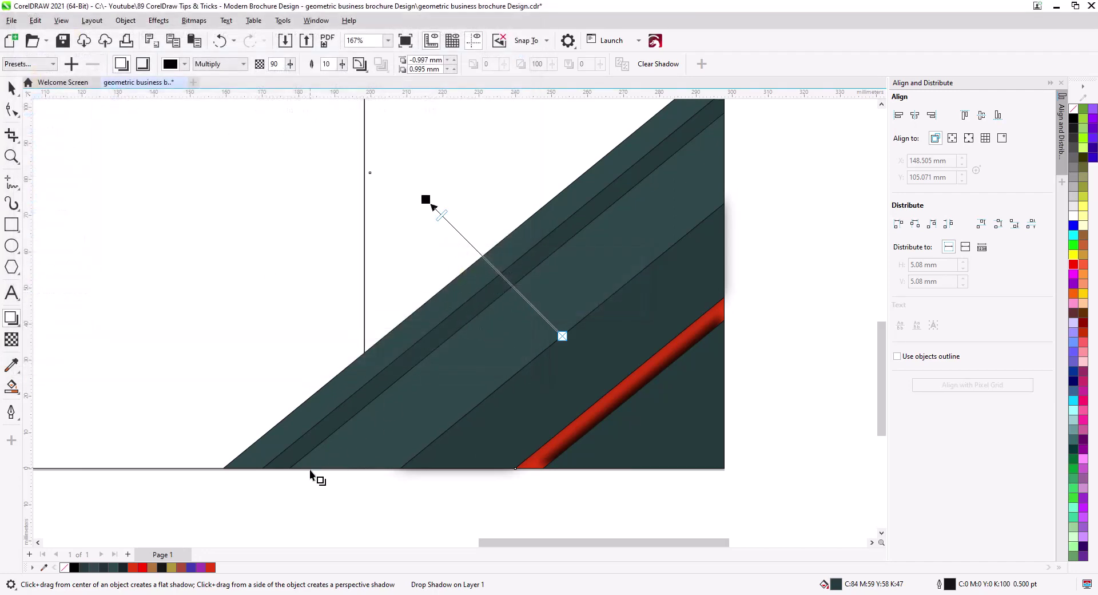
Step: Break apart the dark band's drop shadow and PowerClip the shadow inside the wide lighter band next to it
right_click(418, 481)
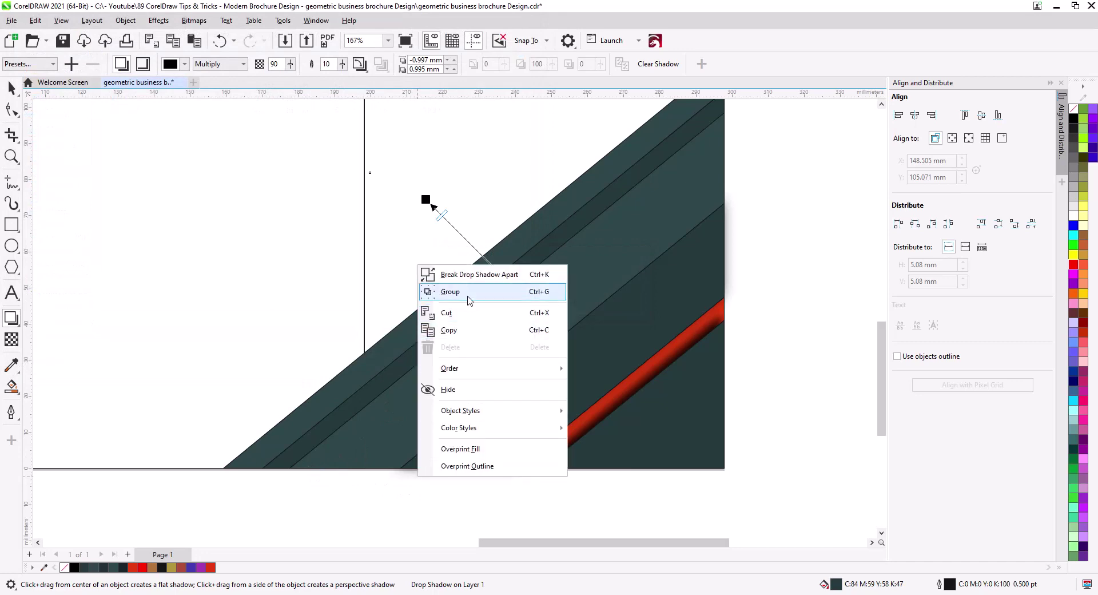
click(452, 273)
click(11, 87)
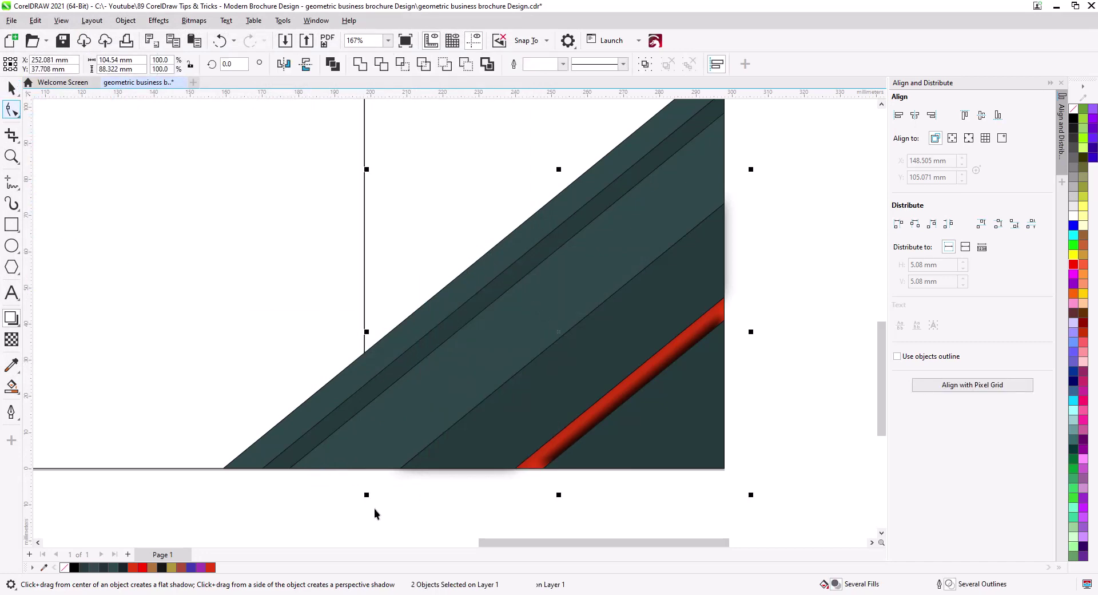
click(475, 485)
right_click(475, 485)
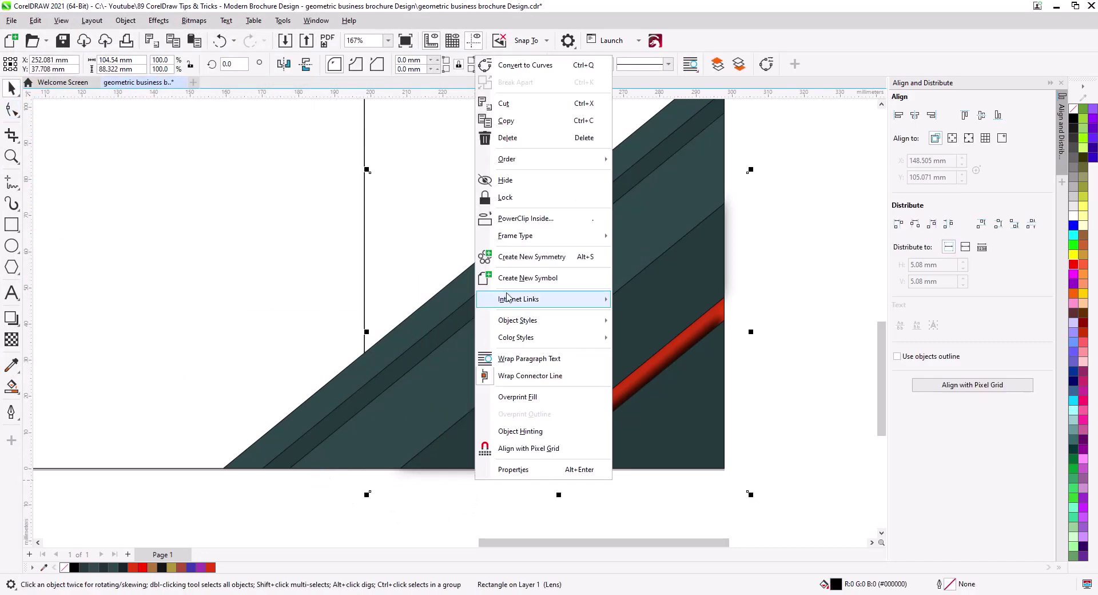
click(536, 220)
click(327, 461)
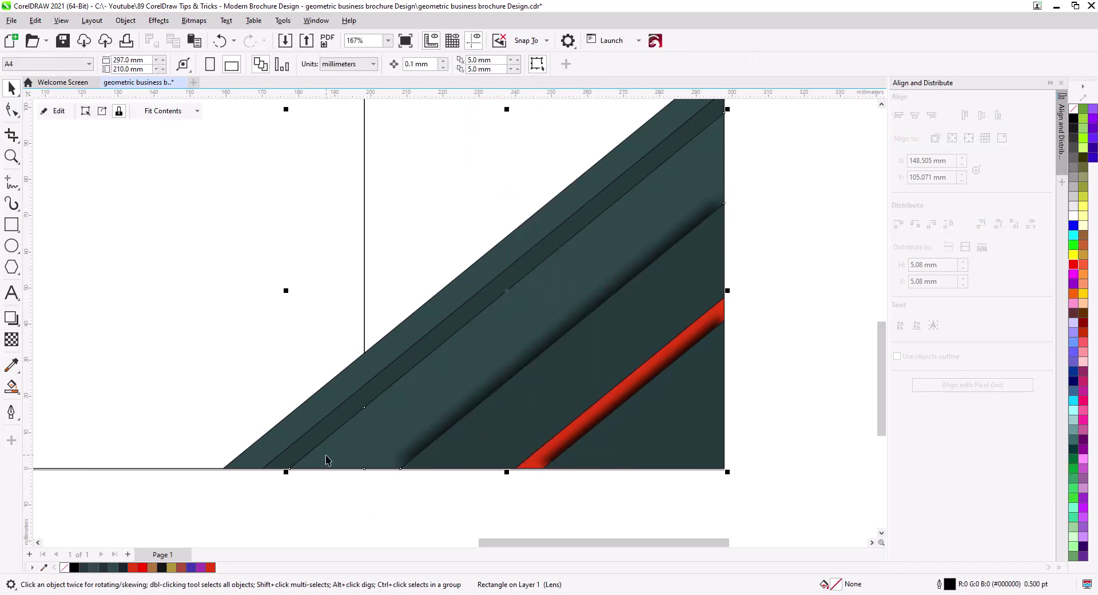
click(796, 240)
Step: Try drop shadow preset 12 on the wide lighter band of the lower-right corner, and undo it
drag(754, 258, 747, 327)
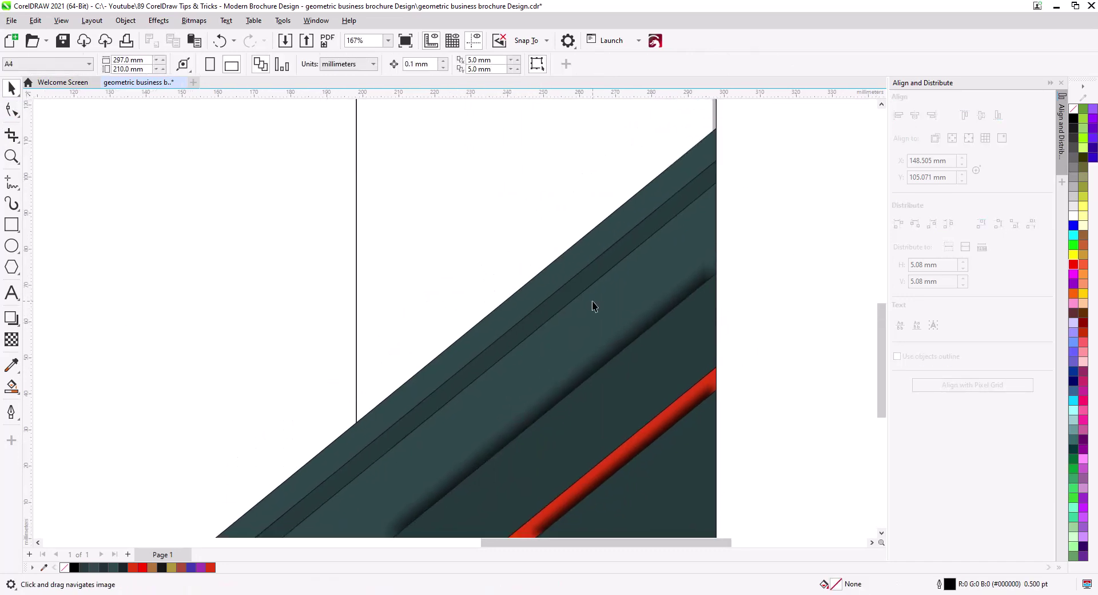
click(592, 301)
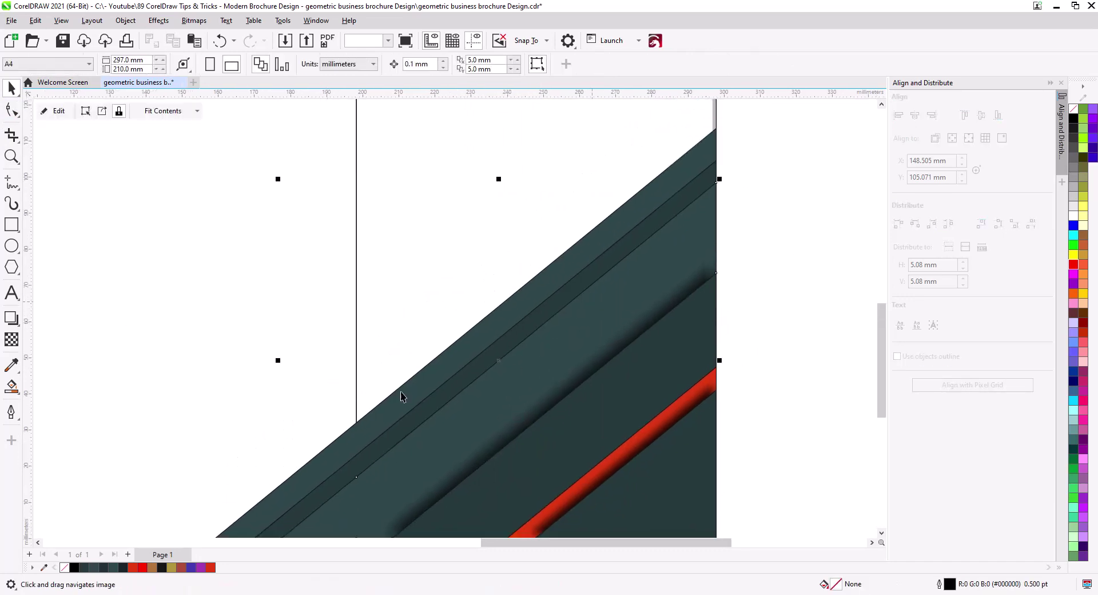
click(12, 387)
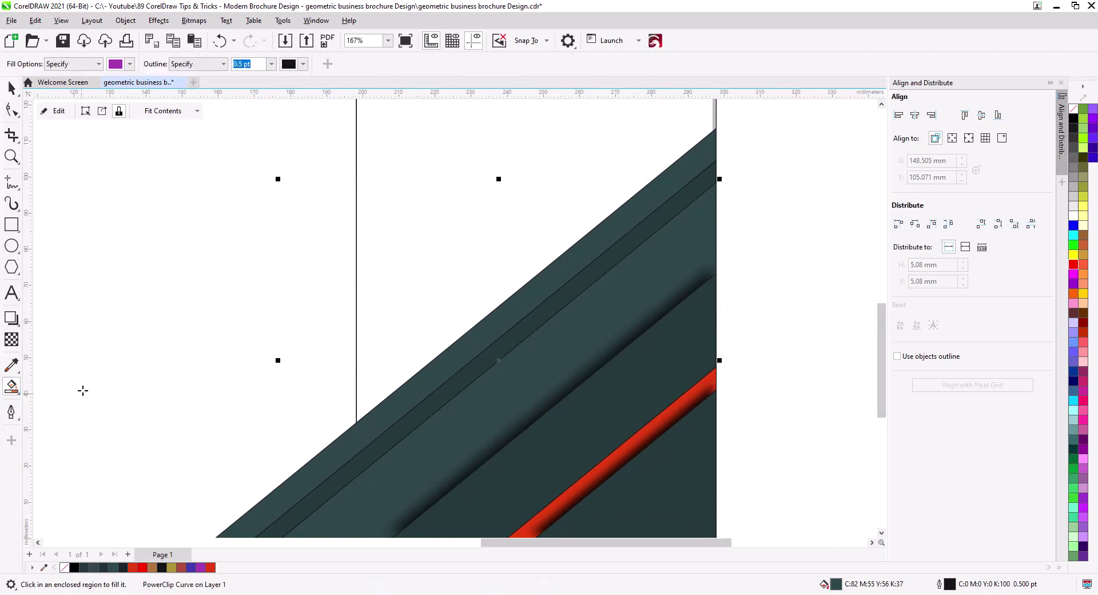
click(11, 319)
click(51, 64)
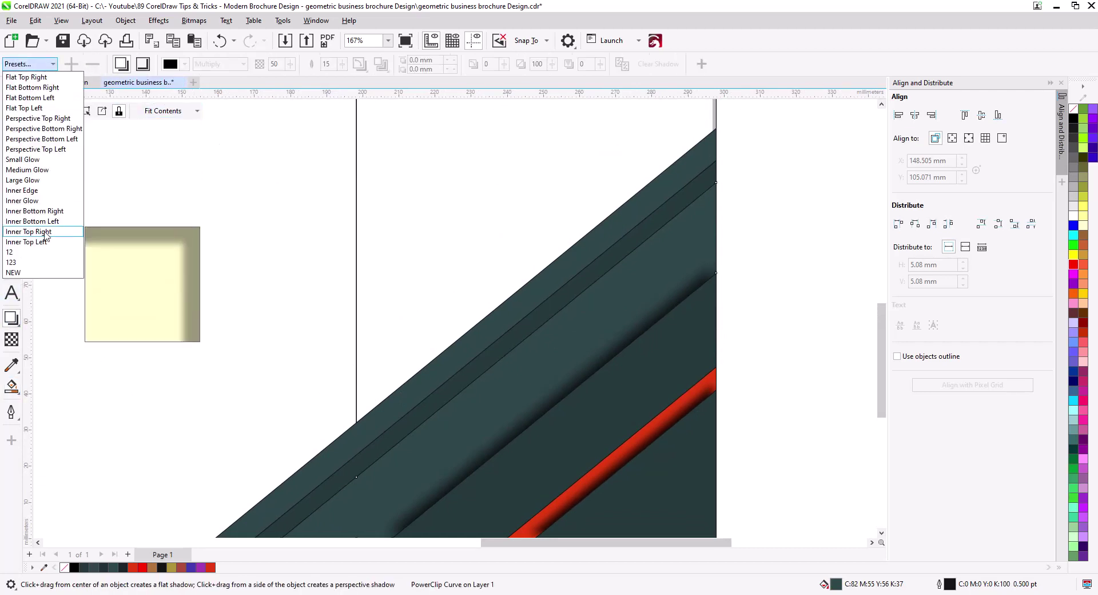
click(10, 251)
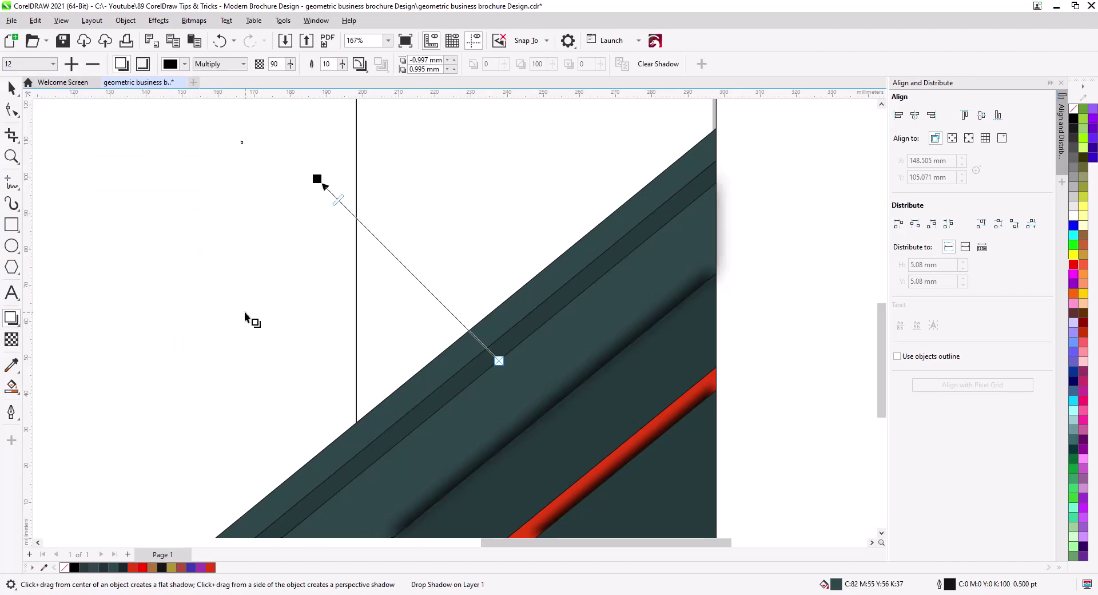
scroll(497, 444, up, 1)
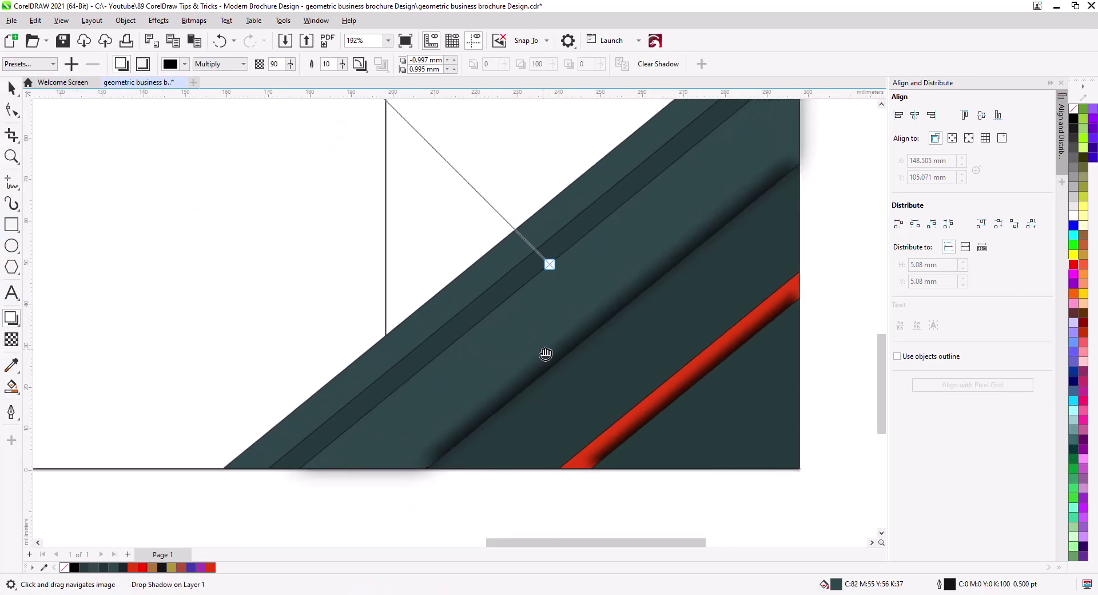
key(ctrl+z)
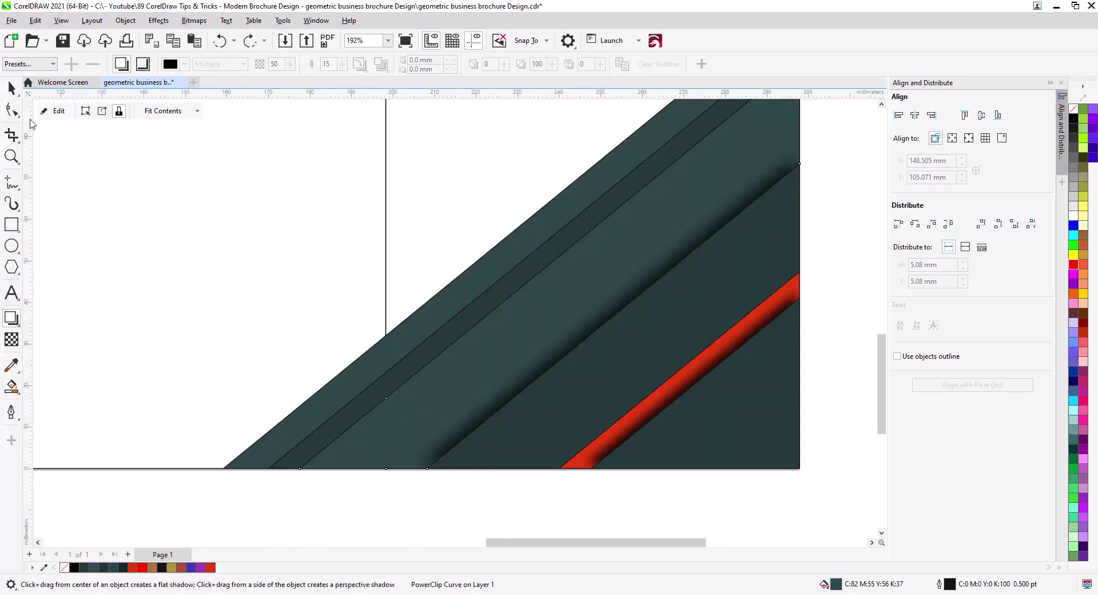
Step: Reapply drop shadow preset 12 to the wide lighter band of the lower-right corner
click(11, 88)
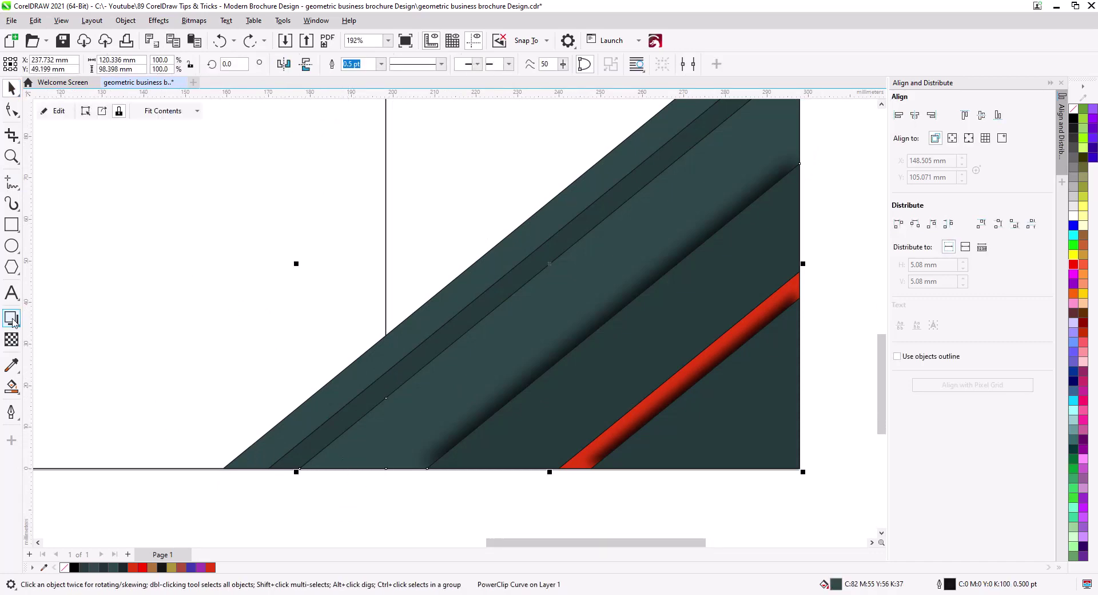
click(13, 319)
click(29, 64)
click(71, 253)
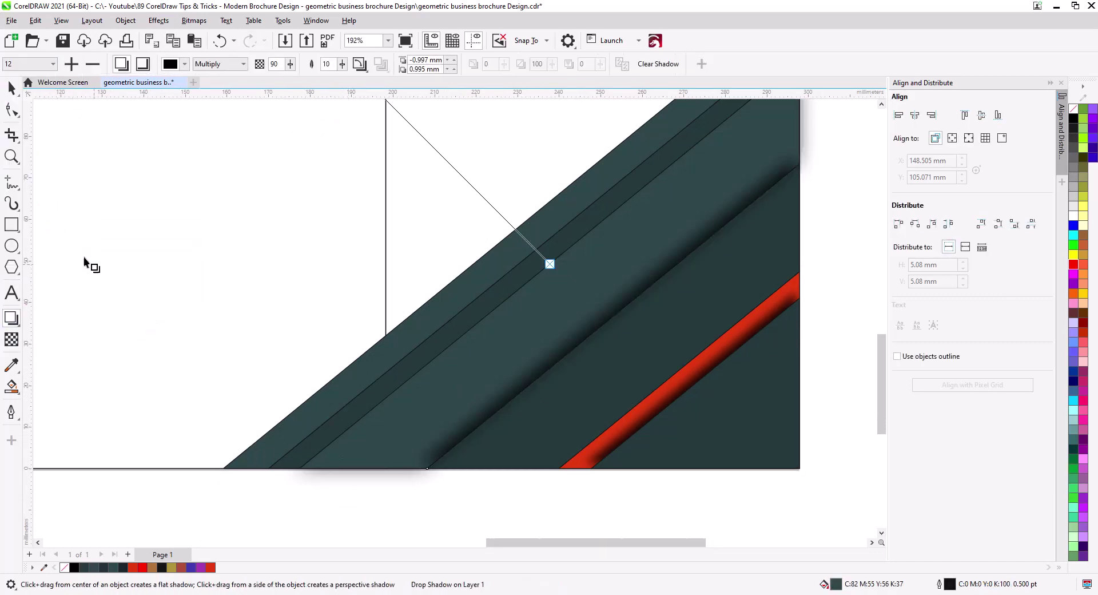
Step: Break apart the wide lighter band's drop shadow and PowerClip the shadow inside the narrow dark band next to it
right_click(330, 476)
click(368, 288)
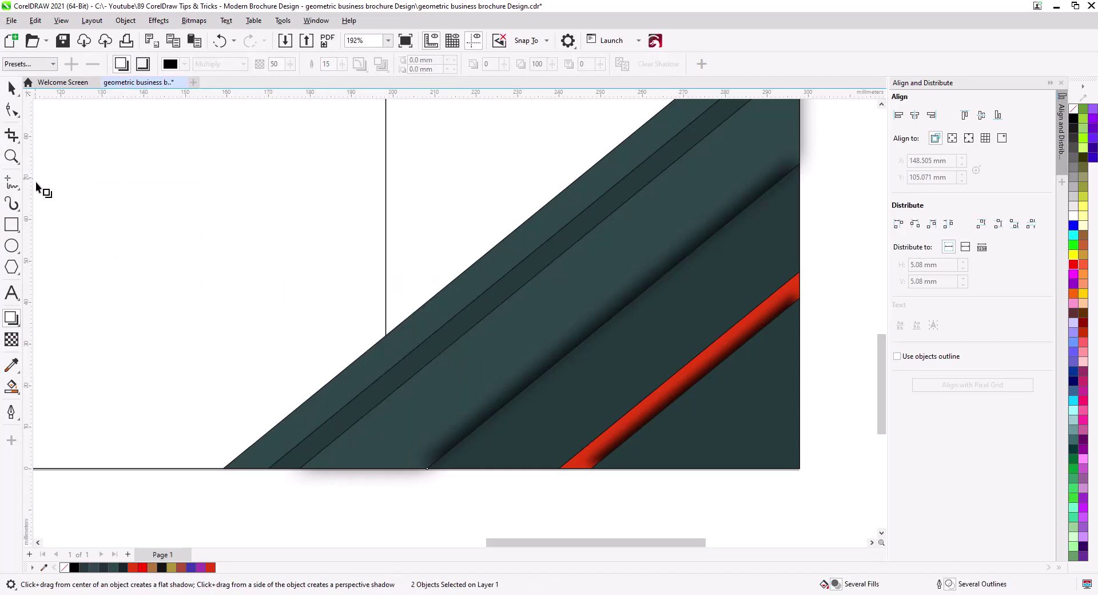
key(space)
right_click(358, 484)
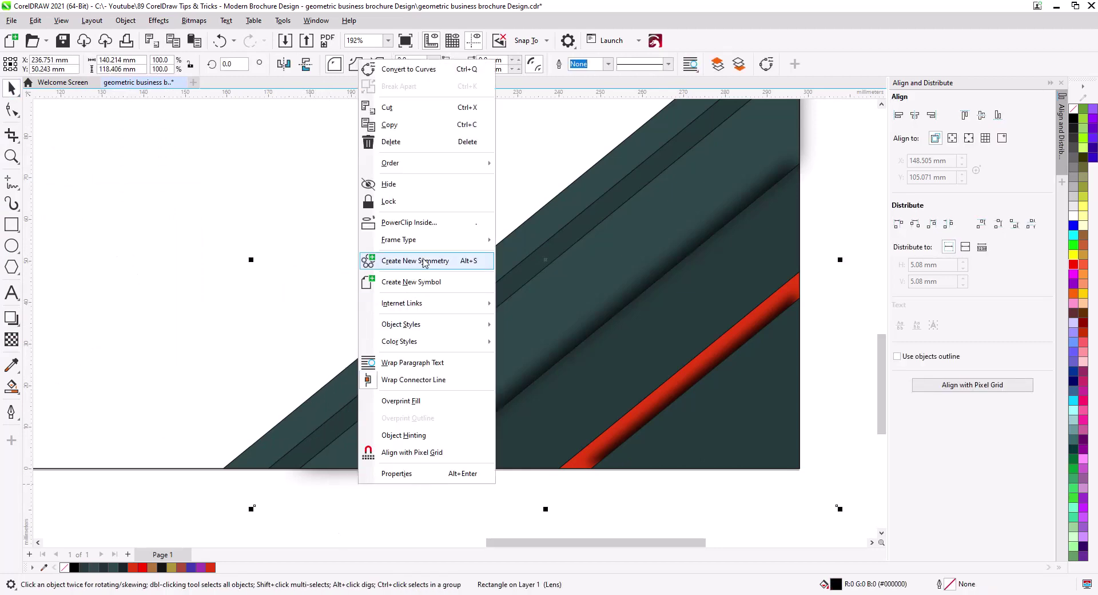
click(462, 217)
click(281, 467)
drag(416, 470, 349, 526)
Step: Apply drop shadow preset 12 to the narrow dark band of the lower-right corner
click(226, 514)
click(11, 317)
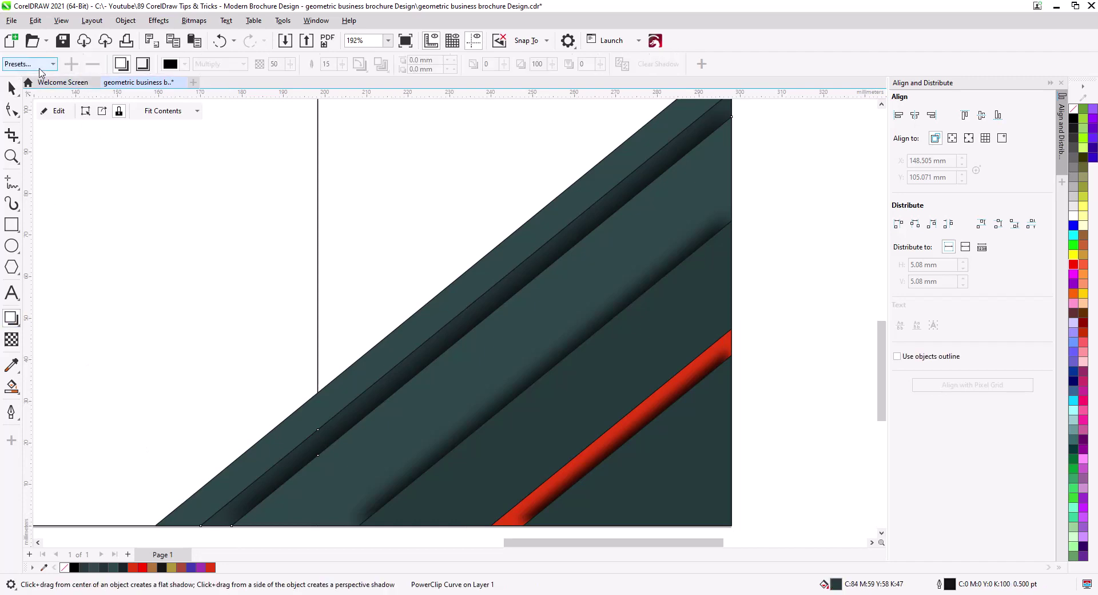
click(29, 63)
click(38, 252)
Step: Break apart the narrow dark band's drop shadow and PowerClip the shadow inside the outermost lighter band
right_click(194, 531)
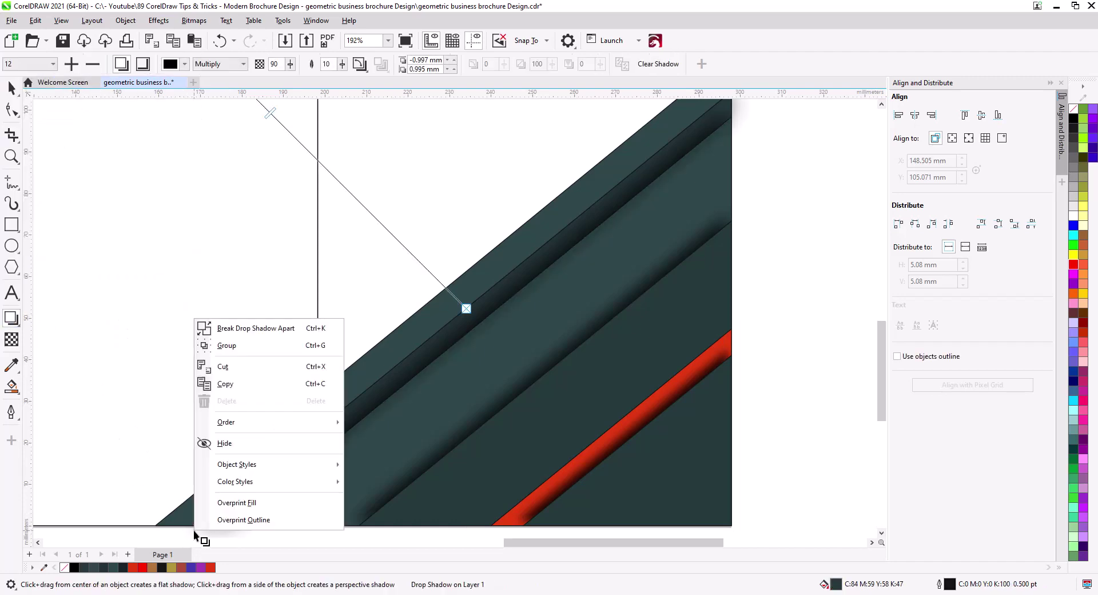
click(252, 329)
key(space)
scroll(309, 374, down, 2)
right_click(224, 444)
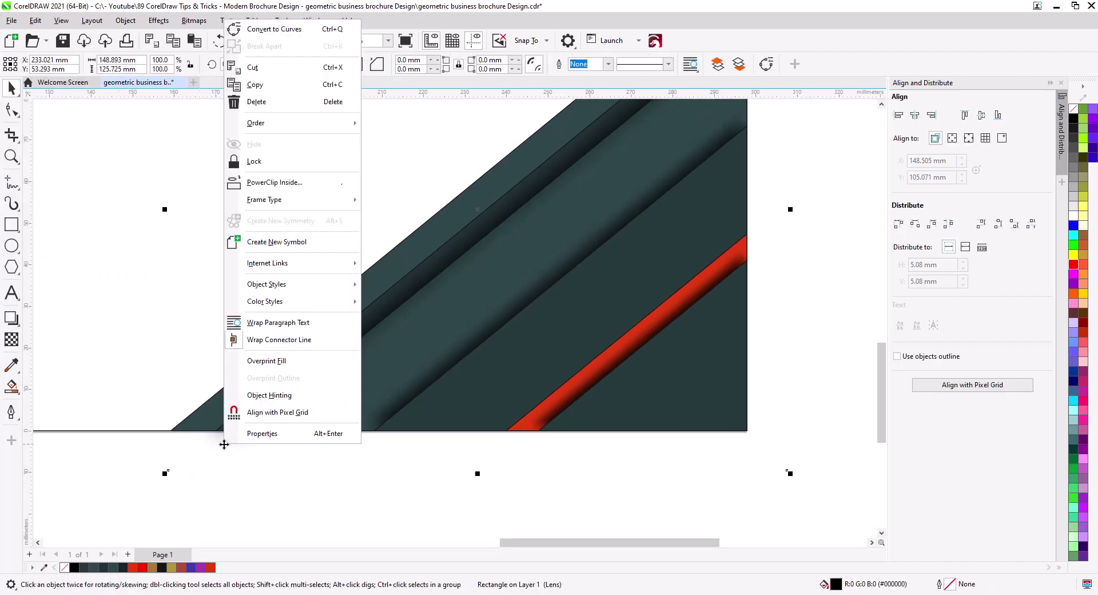
click(277, 183)
click(197, 419)
click(286, 473)
Step: Review the shaded corner bands closely and across the whole brochure page
scroll(299, 473, down, 2)
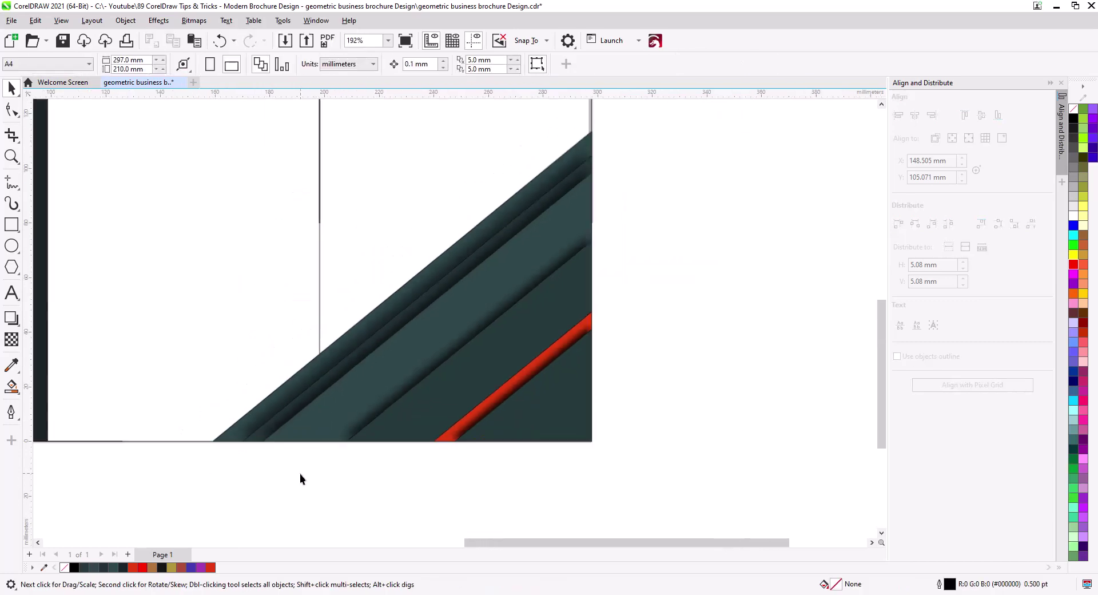
drag(410, 464, 410, 481)
scroll(496, 497, down, 3)
drag(500, 492, 543, 482)
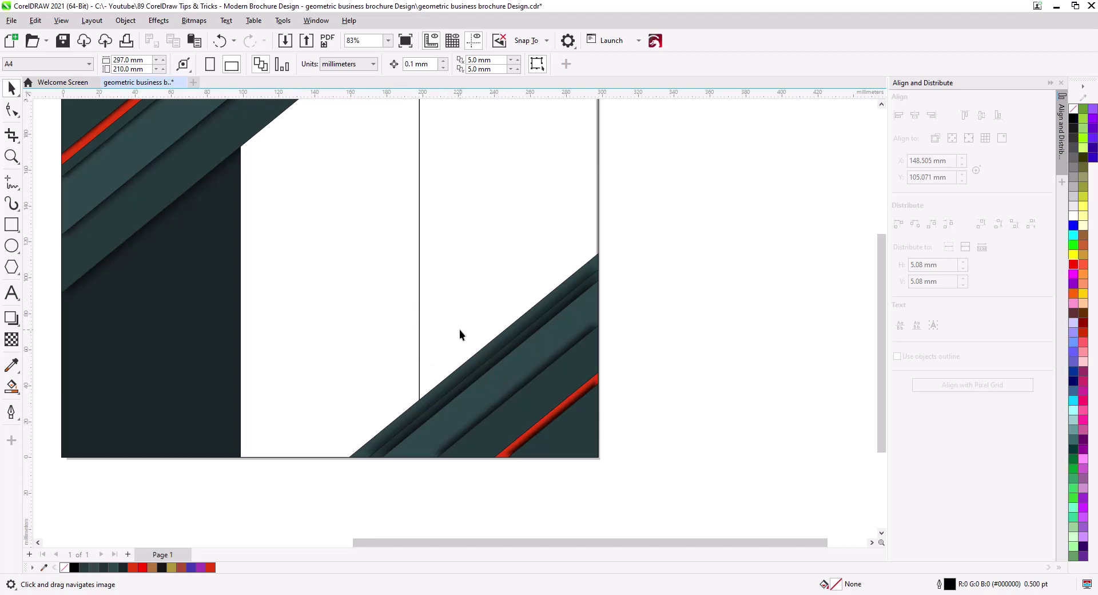
scroll(477, 324, down, 2)
drag(482, 341, 515, 358)
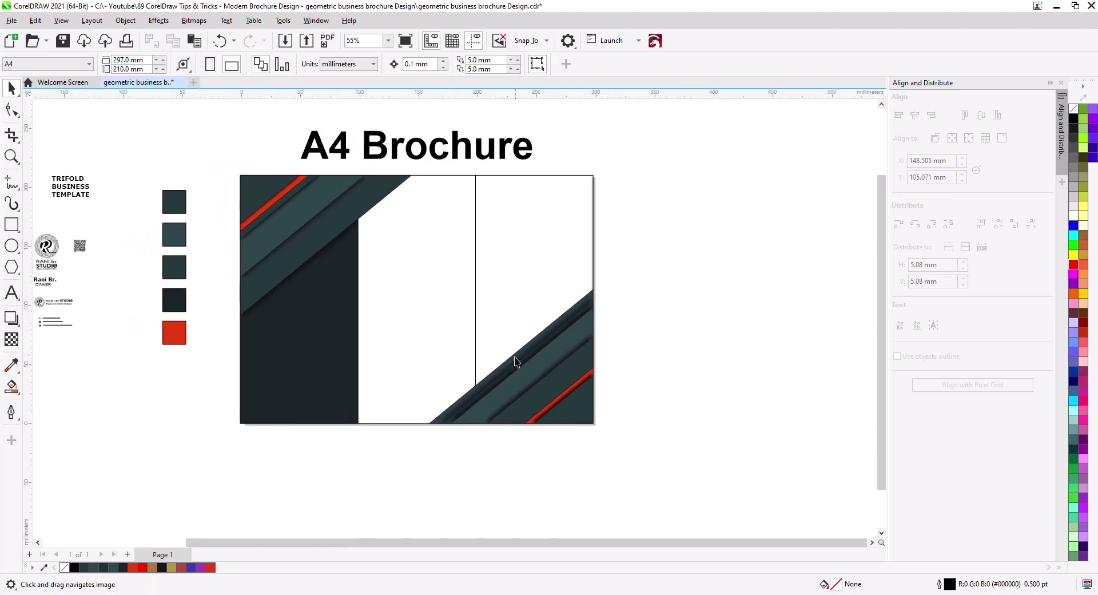
scroll(554, 427, up, 2)
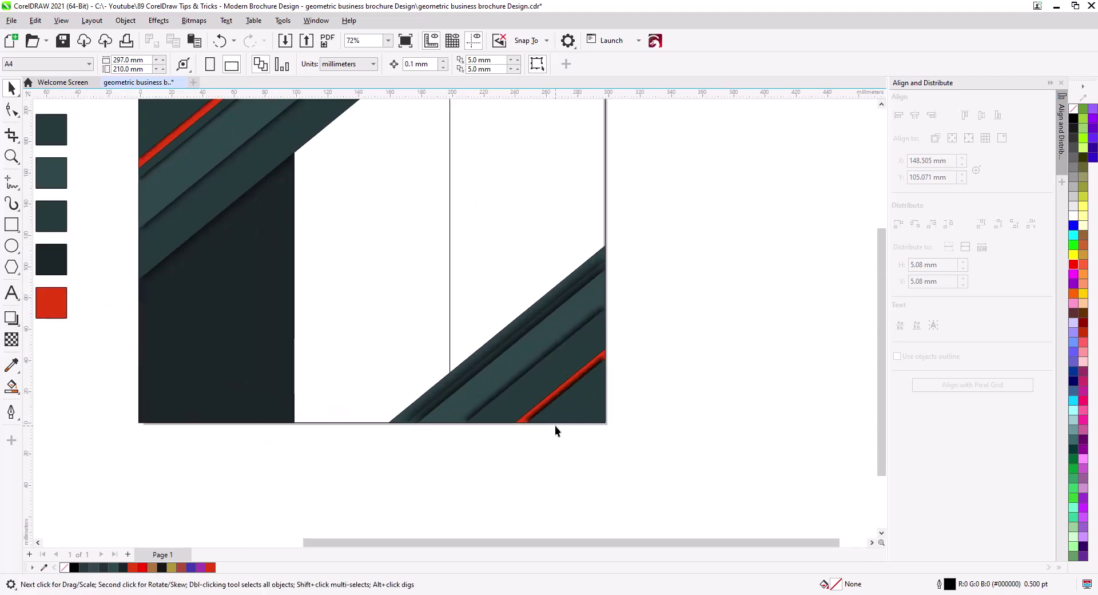
drag(559, 324, 564, 398)
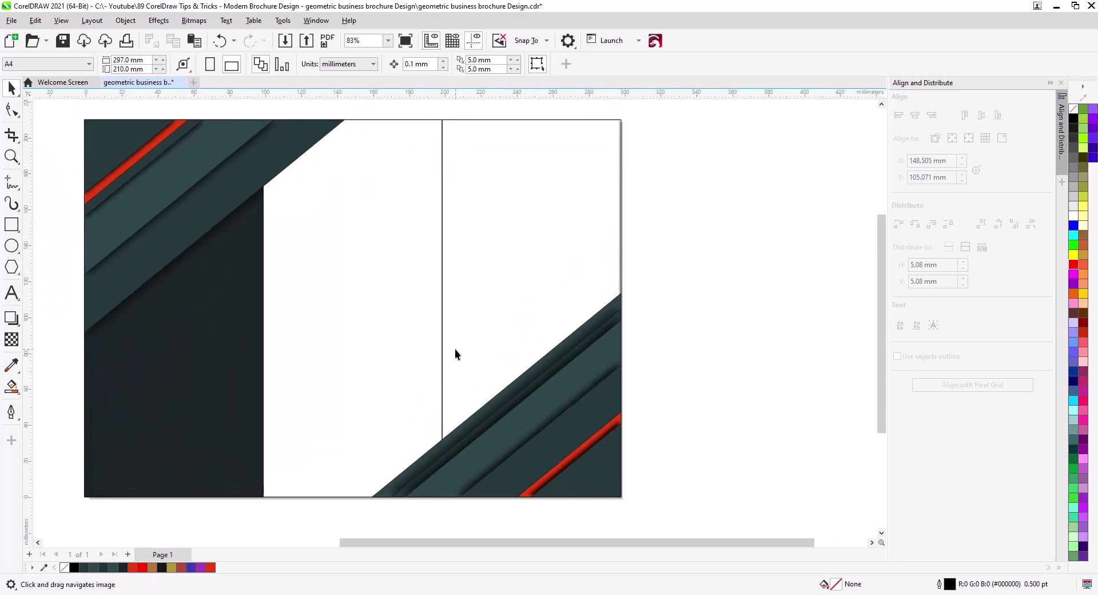
Step: Draw a horizontal rectangle about 12 mm high from the midpoint of the right fold line and shorten it to about 86 mm wide
click(12, 225)
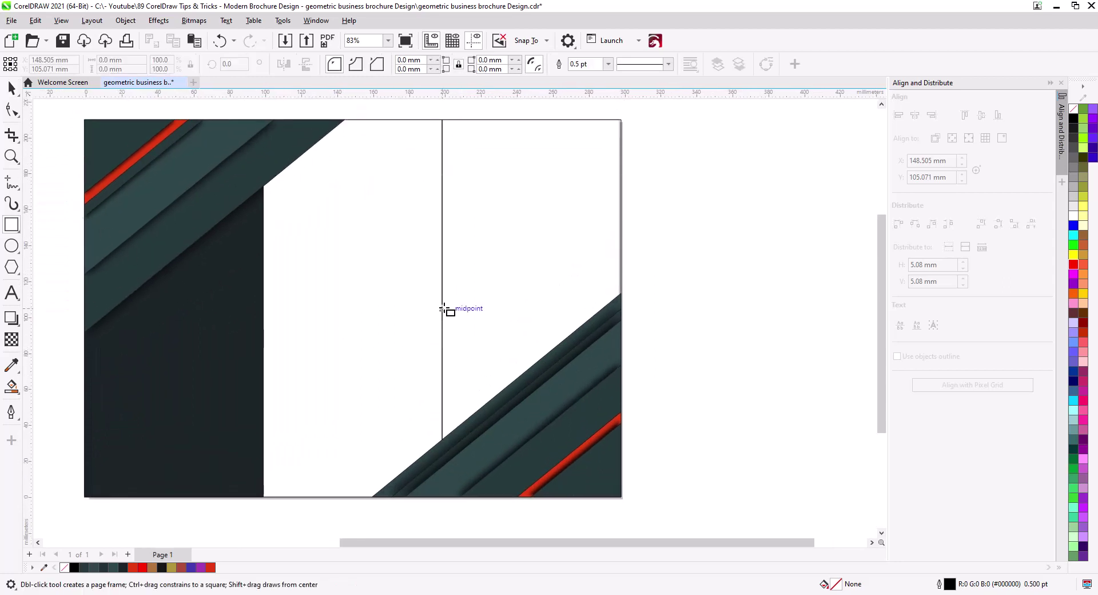
drag(443, 309, 602, 331)
scroll(552, 322, up, 4)
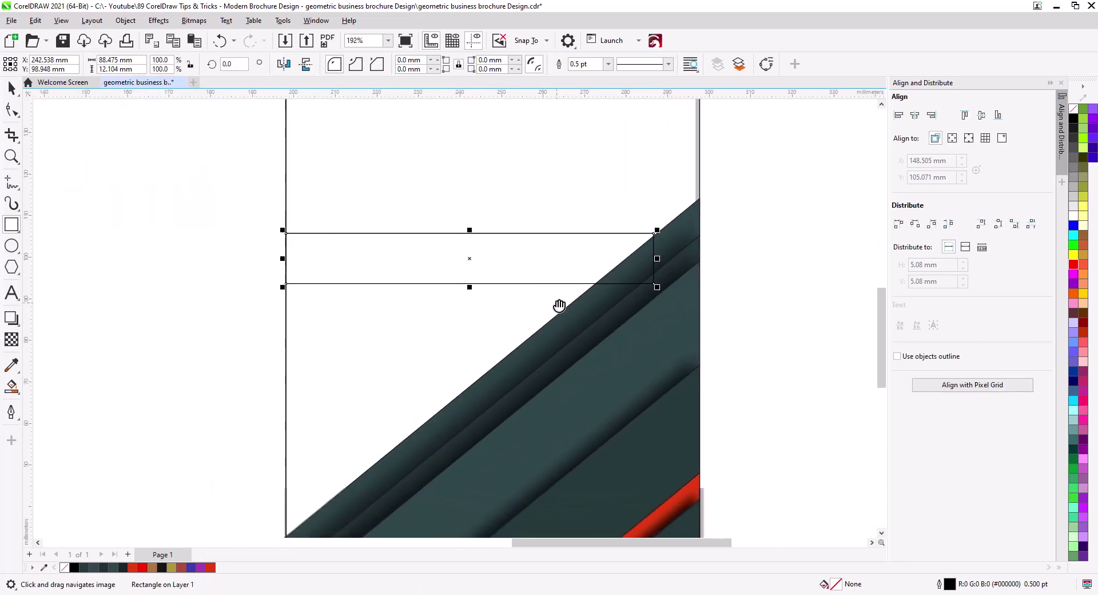
drag(652, 252, 645, 254)
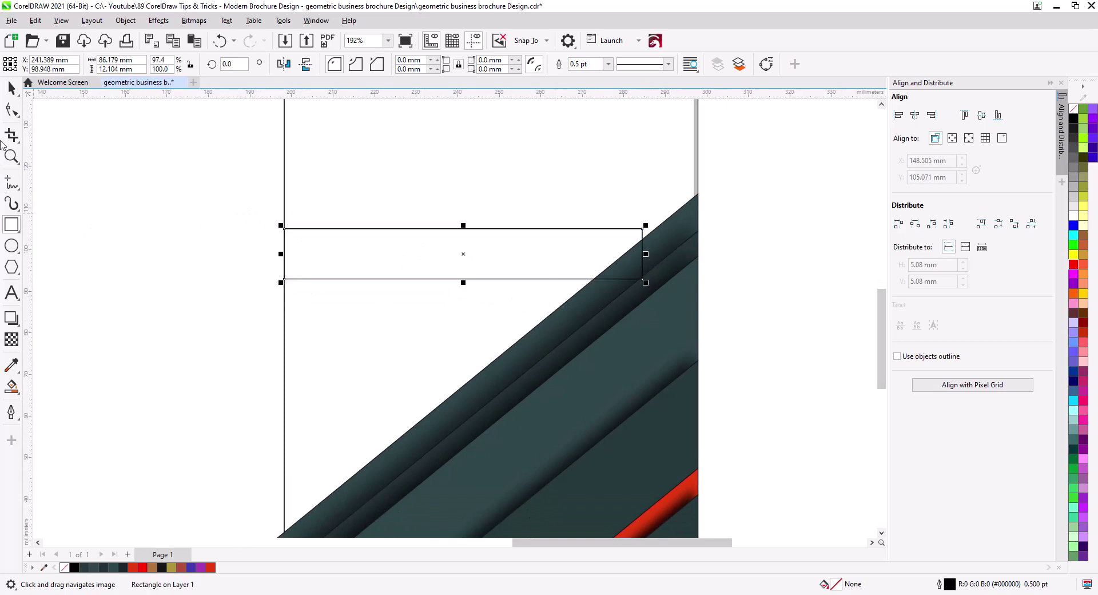
Step: Reduce the horizontal rectangle's height to about 9.7 mm and move it slightly down along the fold line
click(11, 88)
drag(348, 347, 346, 283)
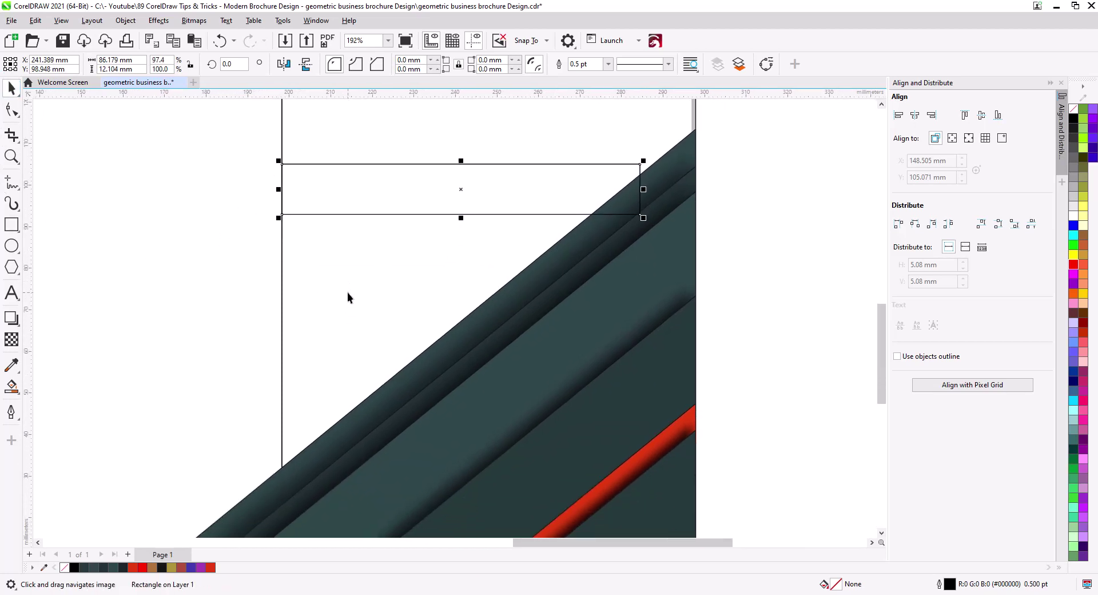
drag(461, 218, 463, 207)
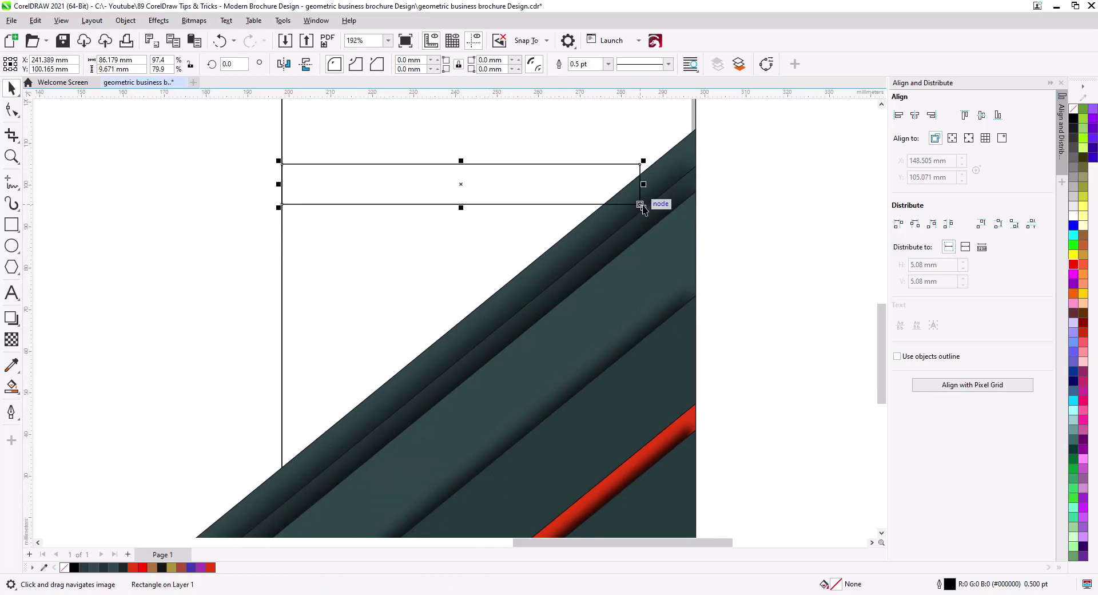
drag(643, 207, 642, 213)
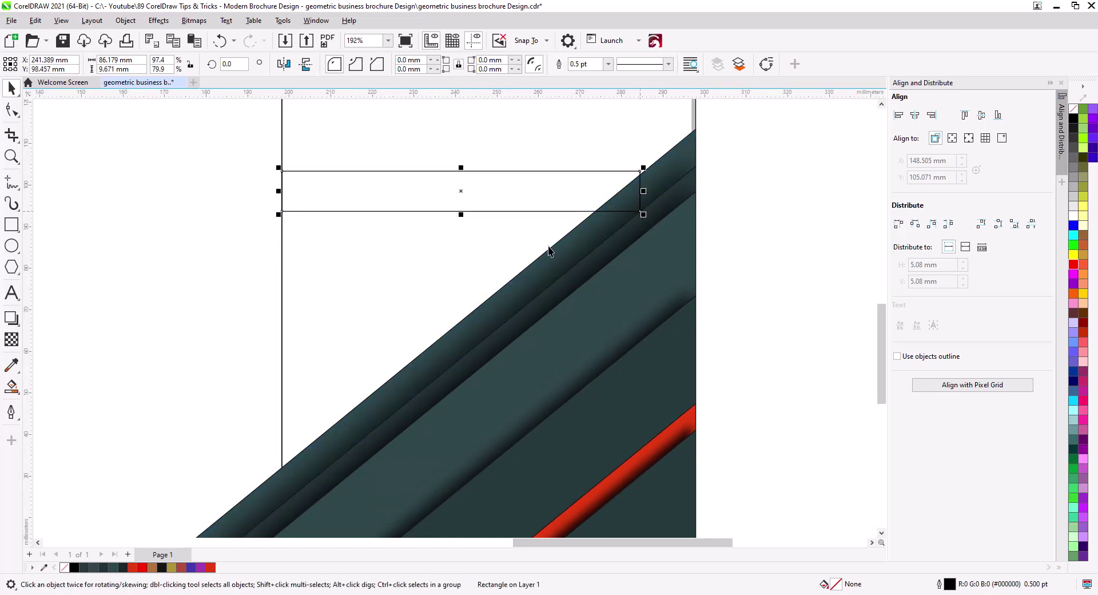
click(799, 267)
click(320, 213)
shift+click(297, 147)
click(768, 242)
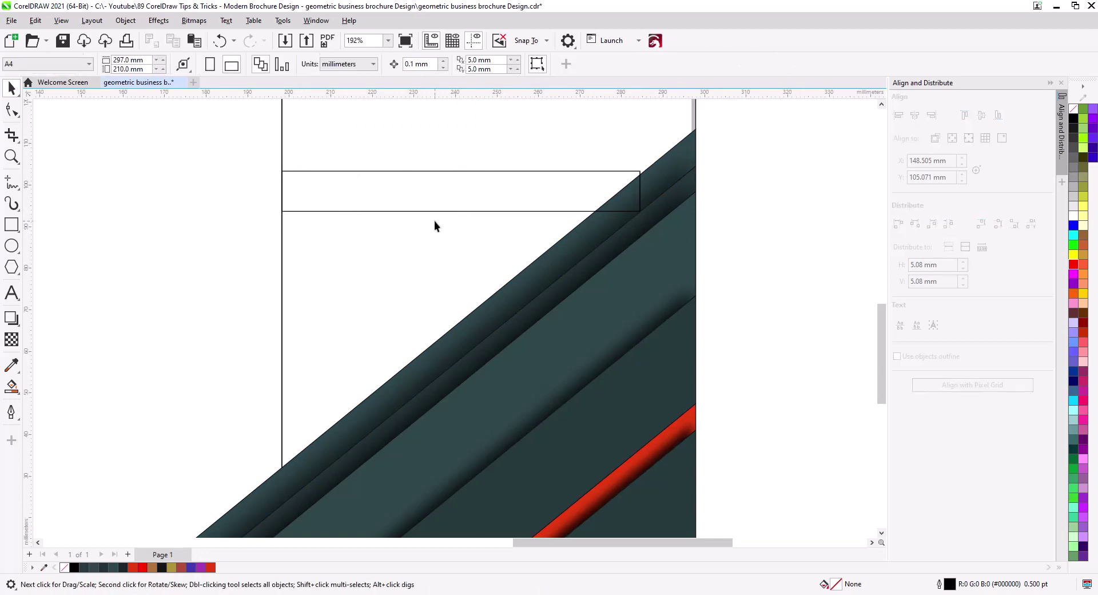
Step: Place a copy of the rectangle about 27 mm below the original along the fold line and widen it to about 91 mm
drag(332, 184, 336, 282)
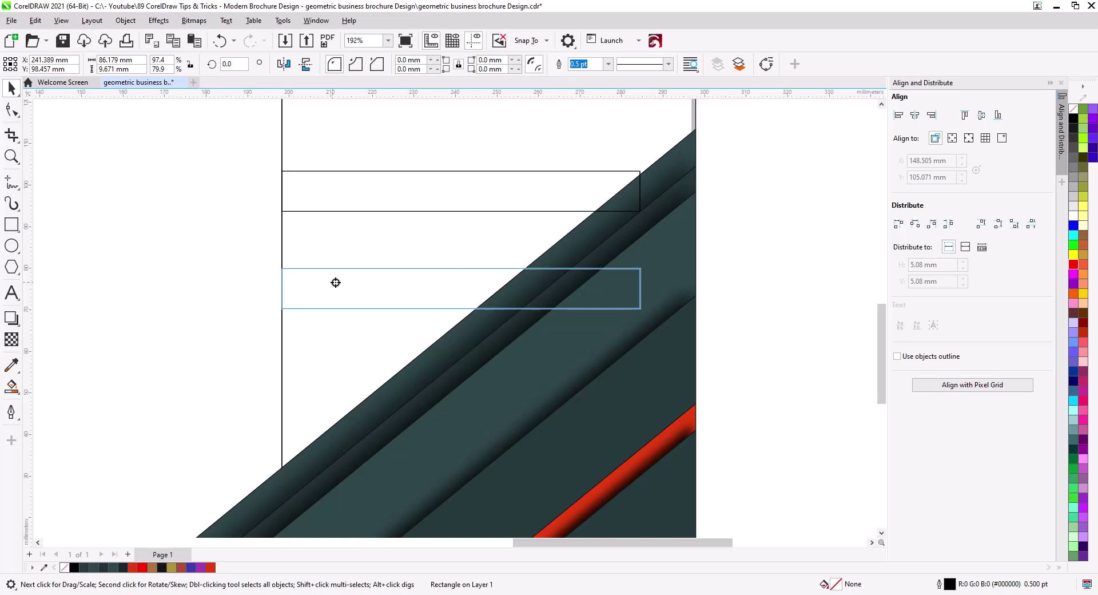
drag(336, 282, 336, 284)
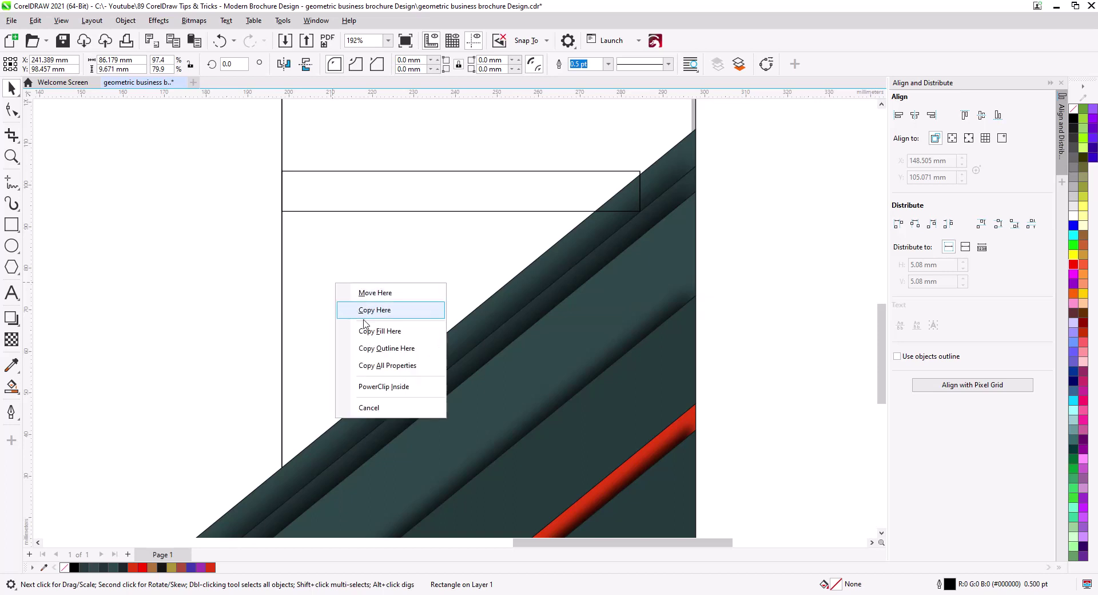
click(370, 313)
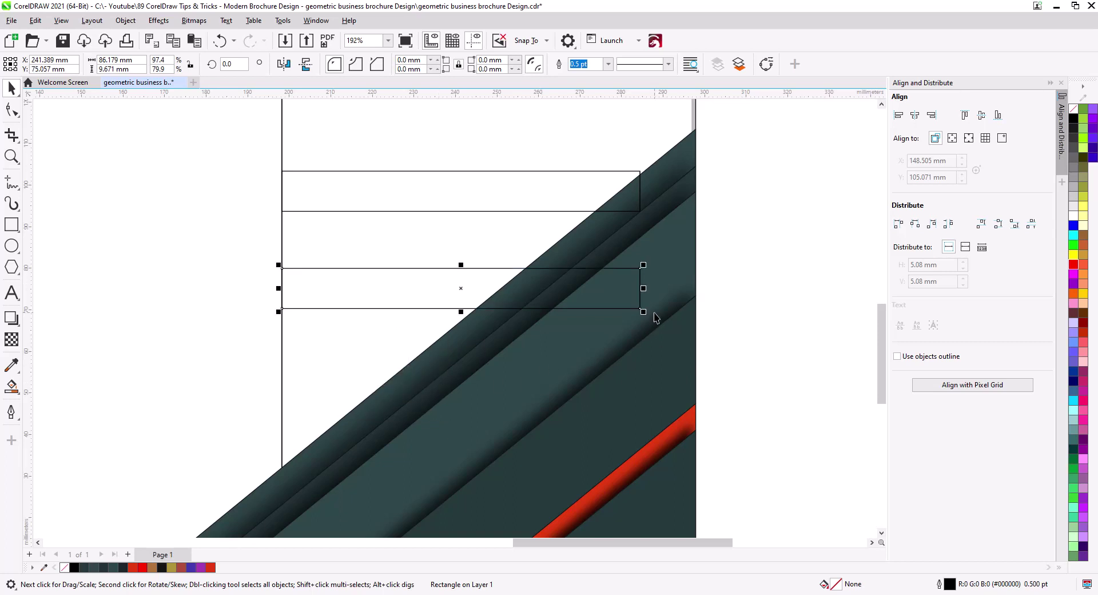
drag(482, 287, 482, 301)
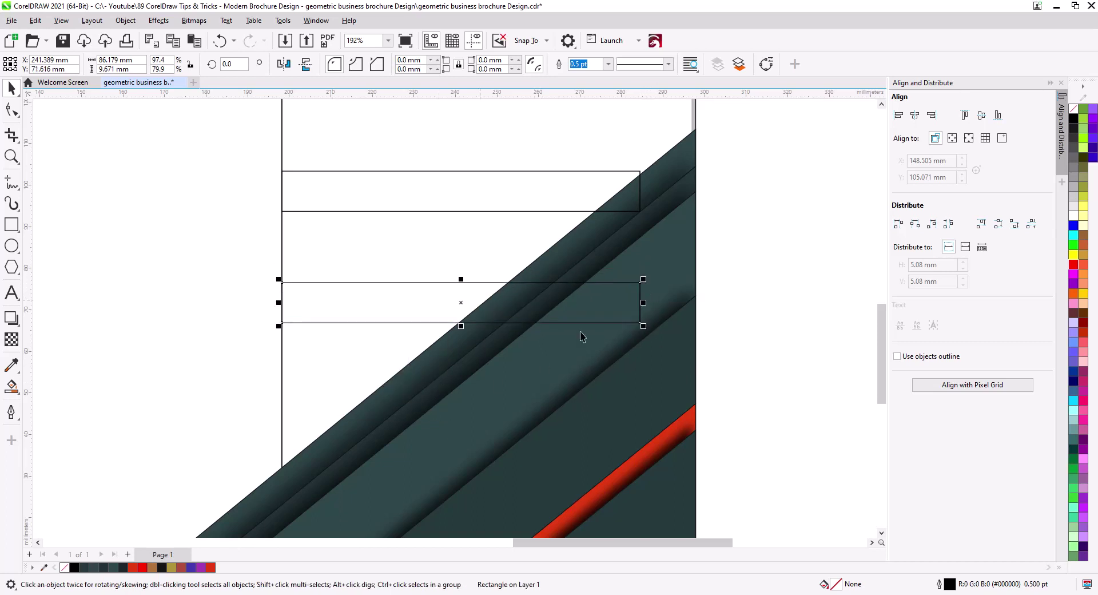
drag(644, 303, 666, 303)
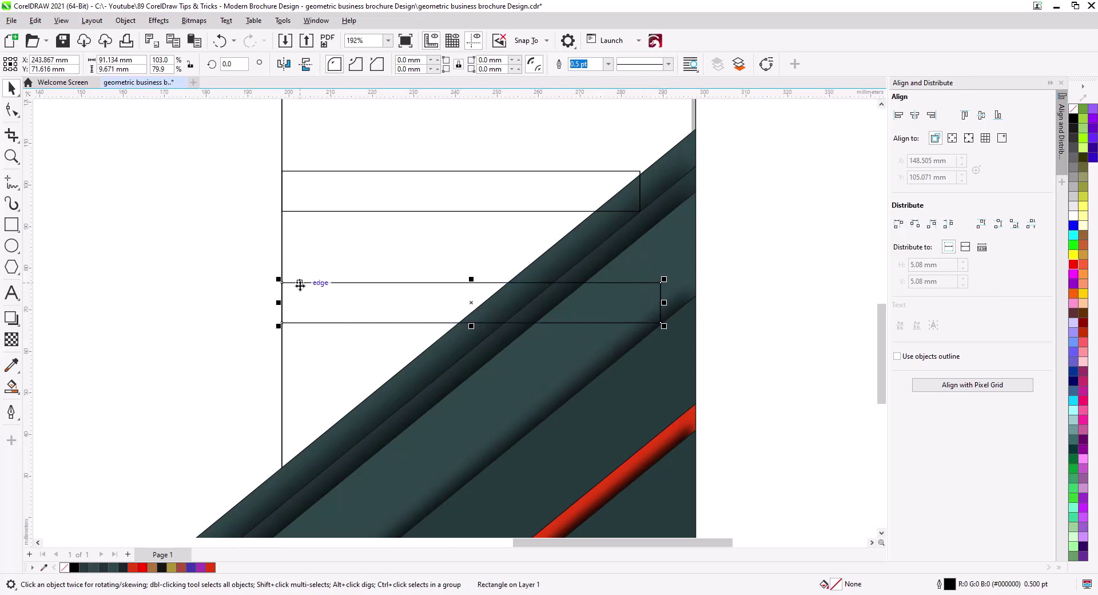
Step: Copy the second rectangle about 16 mm lower and shorten the copy so it ends at the wide lighter band's lower edge
drag(300, 284, 297, 350)
click(332, 377)
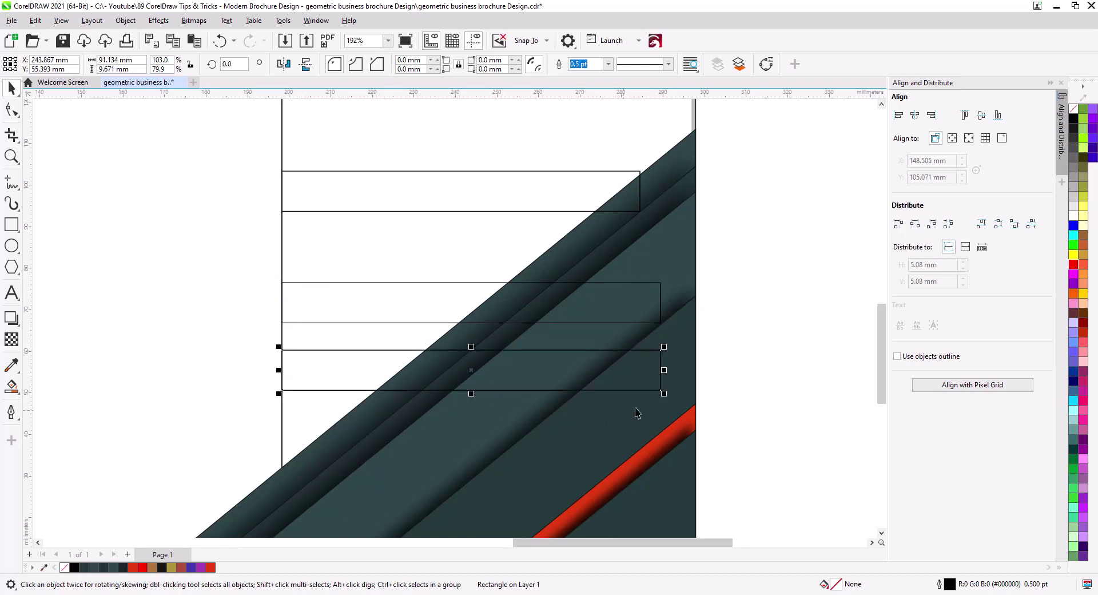
drag(666, 371, 587, 370)
click(784, 370)
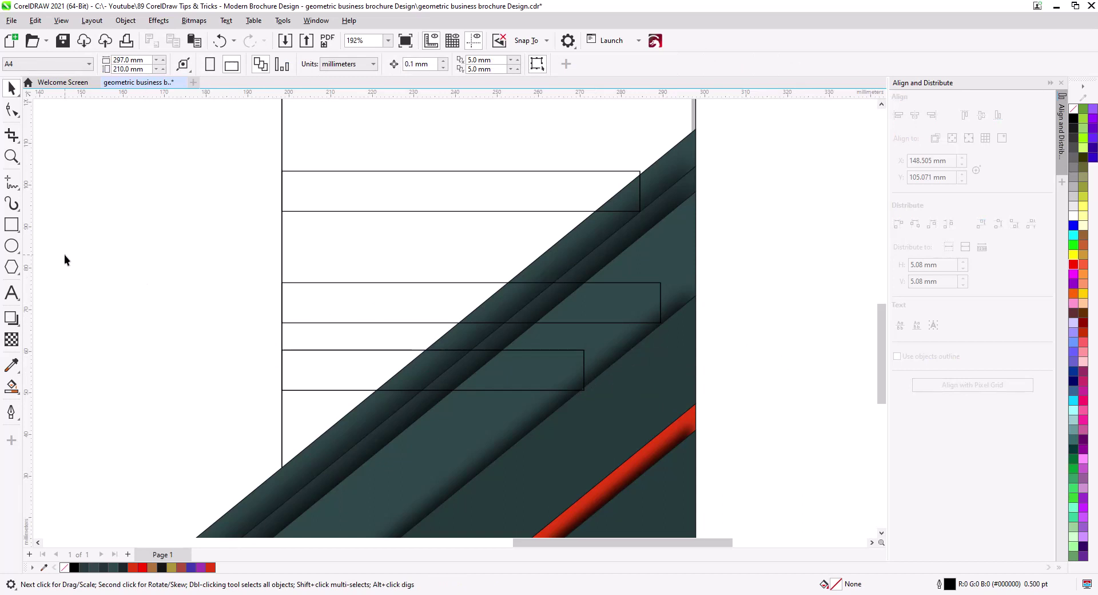
Step: Draw a rectangle about 12.8 by 21.5 mm outside the page's right edge and rotate it 45 degrees
click(12, 224)
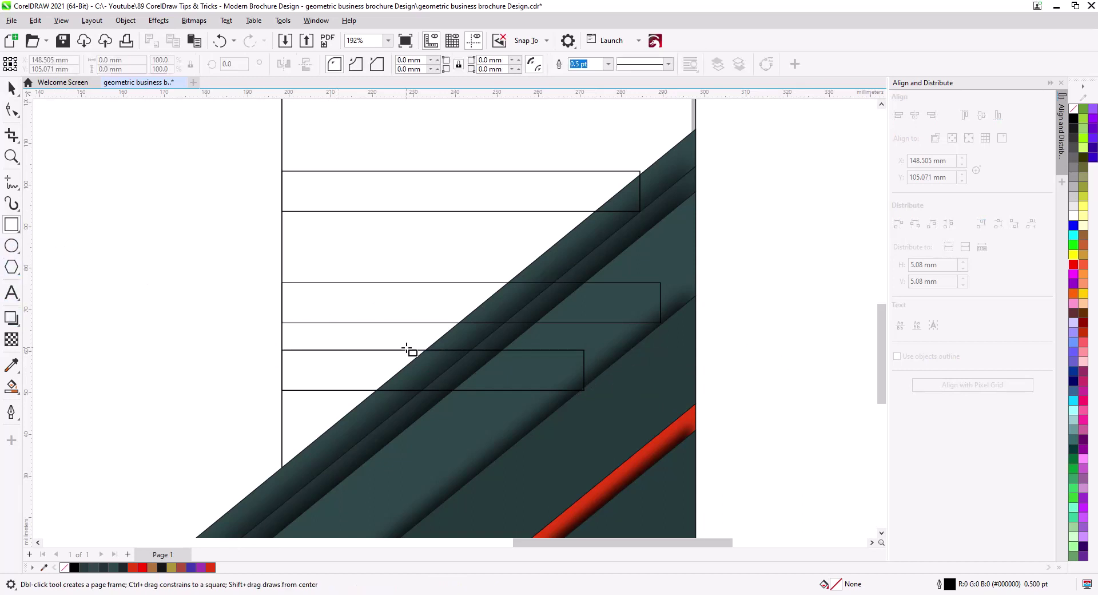
mouse_move(789, 189)
mouse_down()
mouse_move(748, 282)
mouse_move(735, 278)
mouse_up()
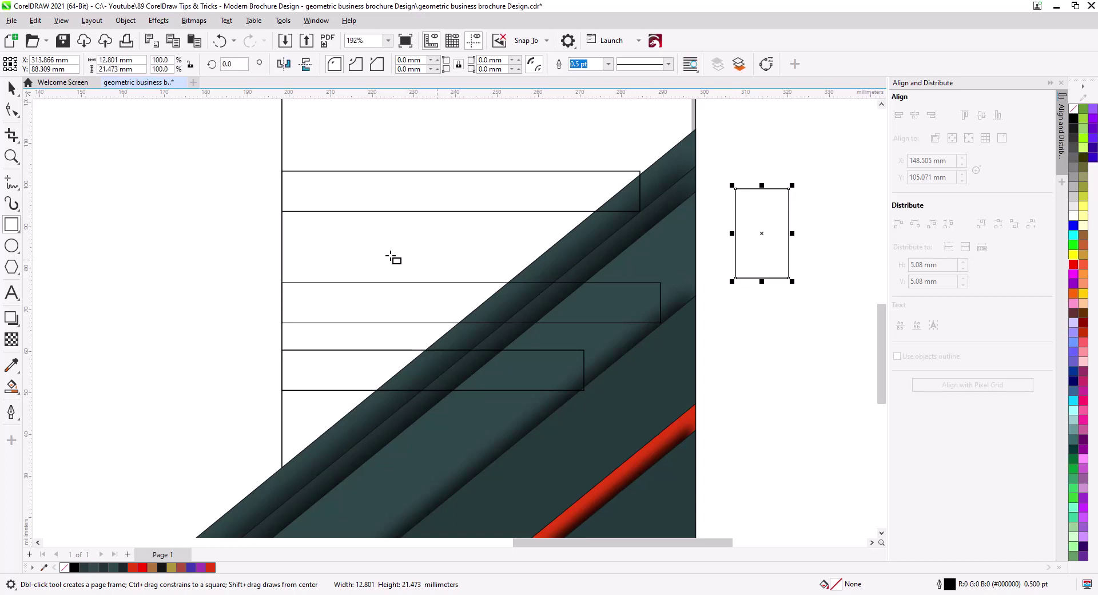
click(11, 88)
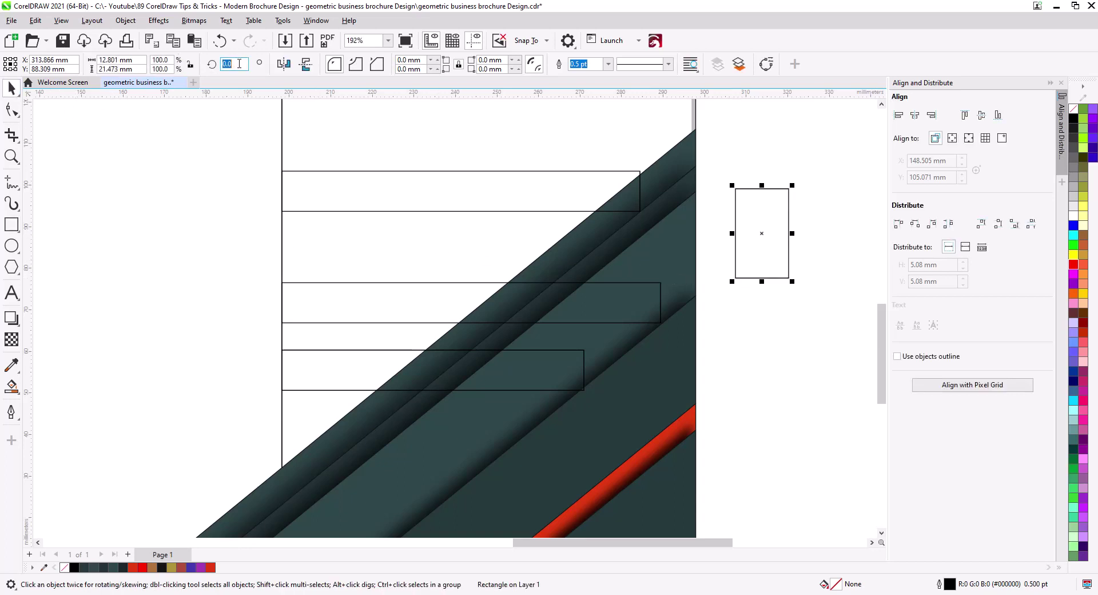
text(45)
key(Return)
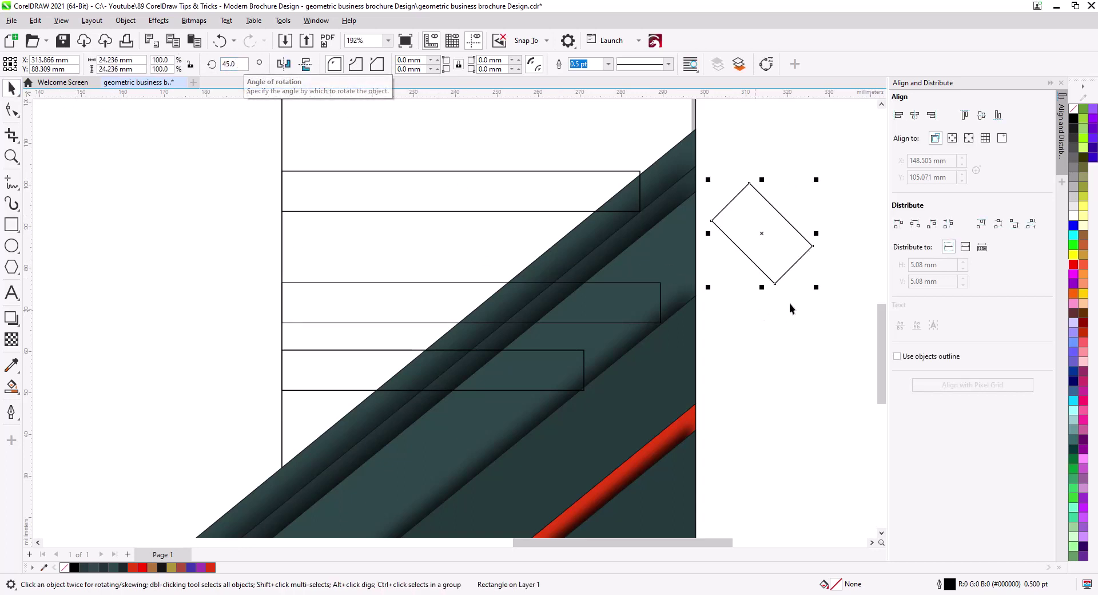
Step: Move the tilted rectangle over the right end of the top bar and rotate it to about 39.2 degrees, its lower edge meeting the bar's corner
drag(797, 262, 672, 378)
scroll(652, 220, up, 3)
click(590, 193)
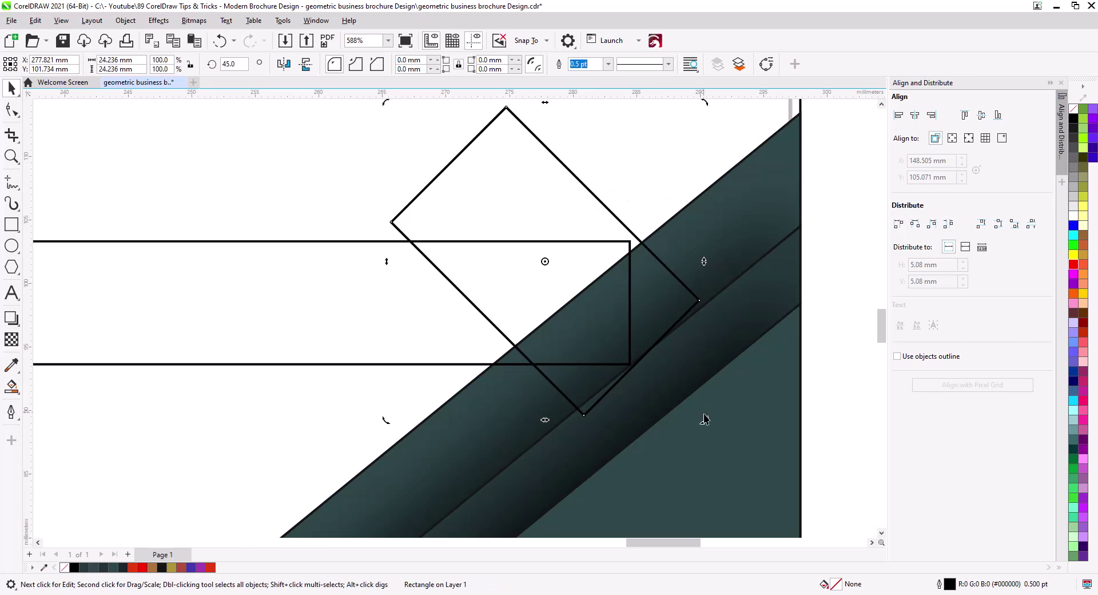
drag(704, 419, 685, 430)
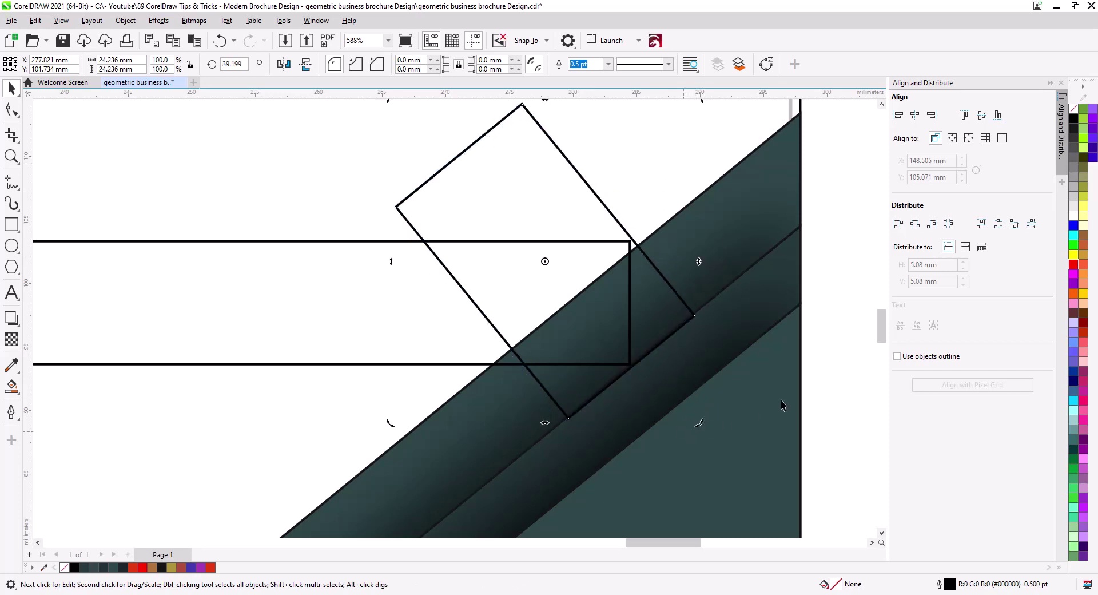
click(838, 398)
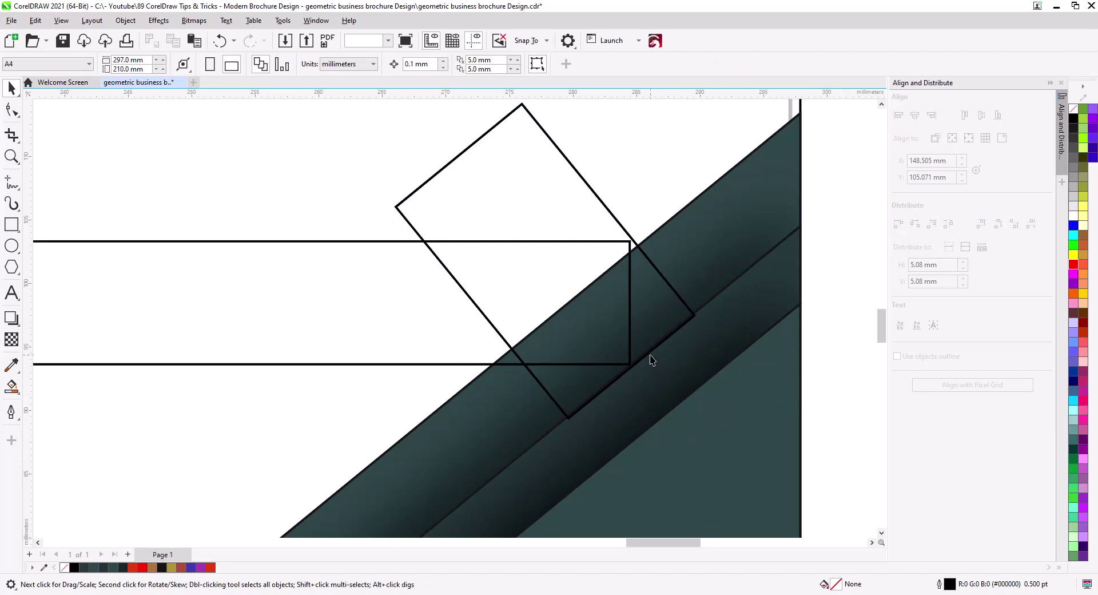
drag(651, 359, 649, 355)
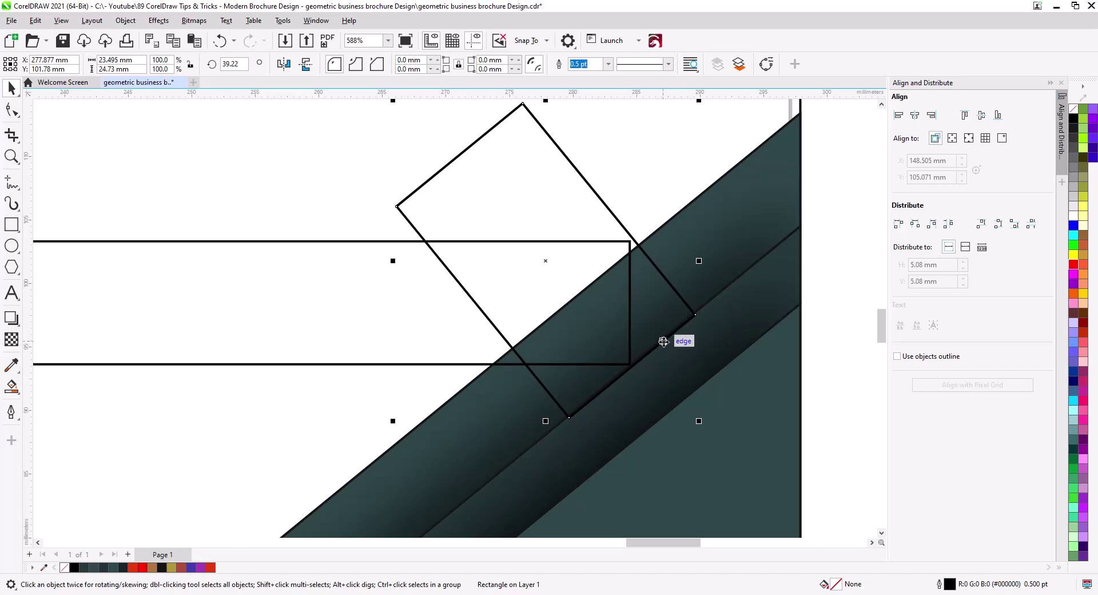
drag(662, 341, 660, 345)
Step: Copy the tilted rectangle from the top bar onto the right end of the middle bar
scroll(647, 372, down, 2)
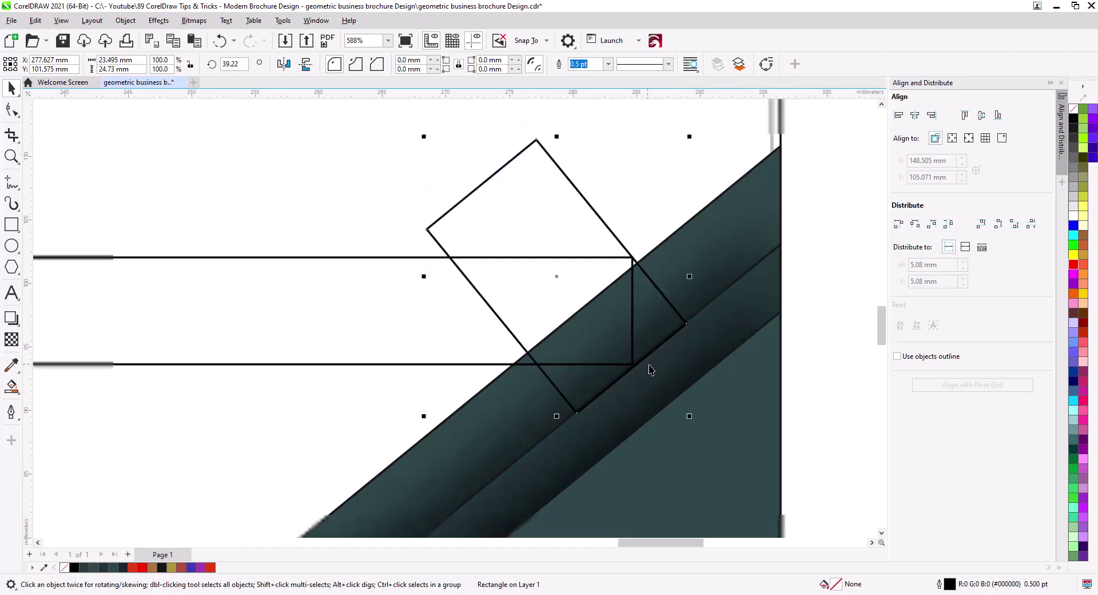
drag(657, 387, 709, 269)
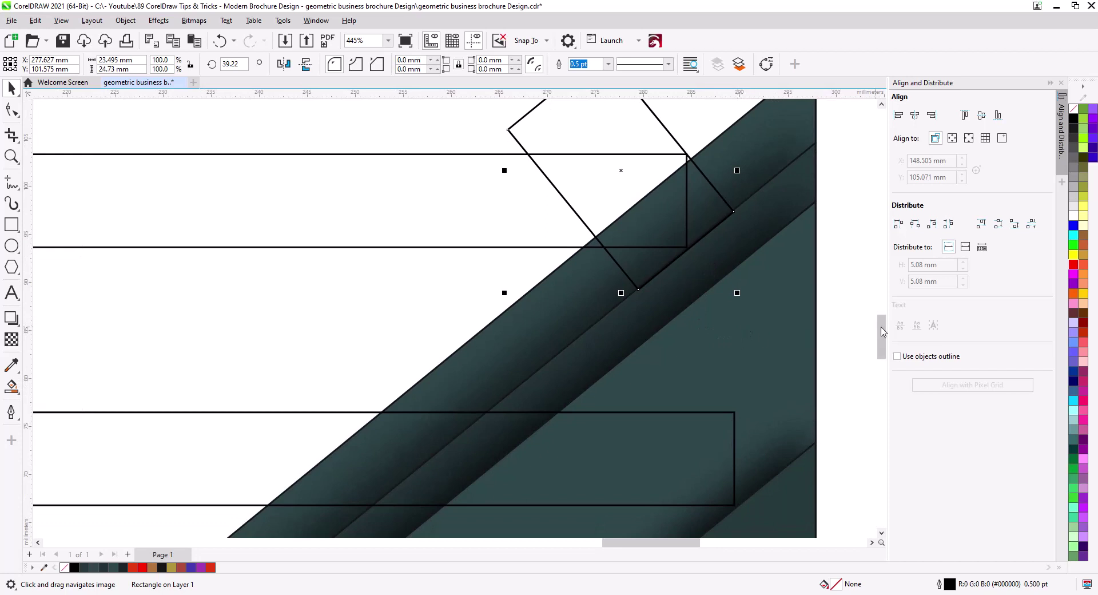
drag(829, 367, 832, 343)
drag(704, 215, 753, 470)
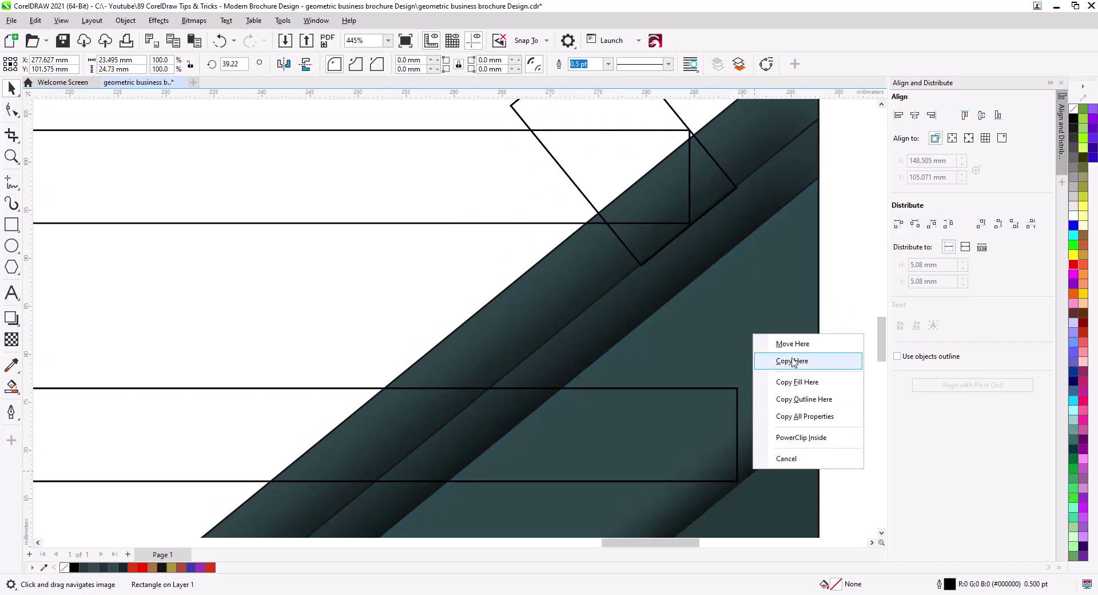
click(792, 361)
Step: Shorten the lowest bar to about 72 mm at the wide lighter band's lower edge and copy the tilted rectangle onto its right end
drag(861, 459, 869, 306)
click(570, 436)
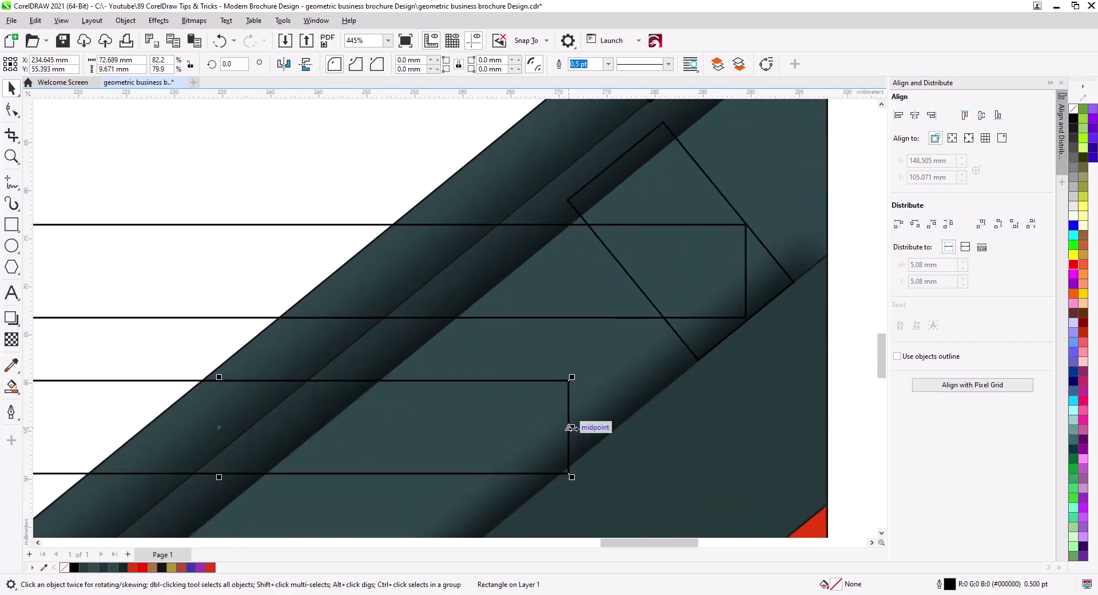
drag(572, 429, 565, 429)
scroll(864, 329, down, 5)
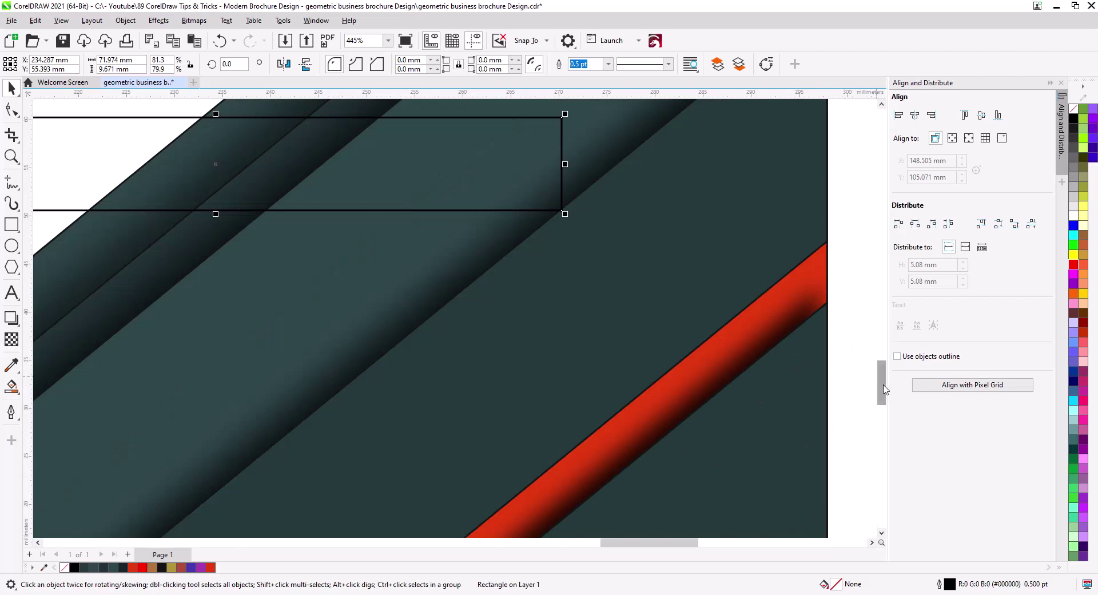
scroll(885, 389, up, 4)
click(780, 225)
drag(780, 225, 562, 374)
click(636, 413)
Step: Nudge the tilted rectangle on the lowest bar so its side meets the bar's upper right corner
click(569, 386)
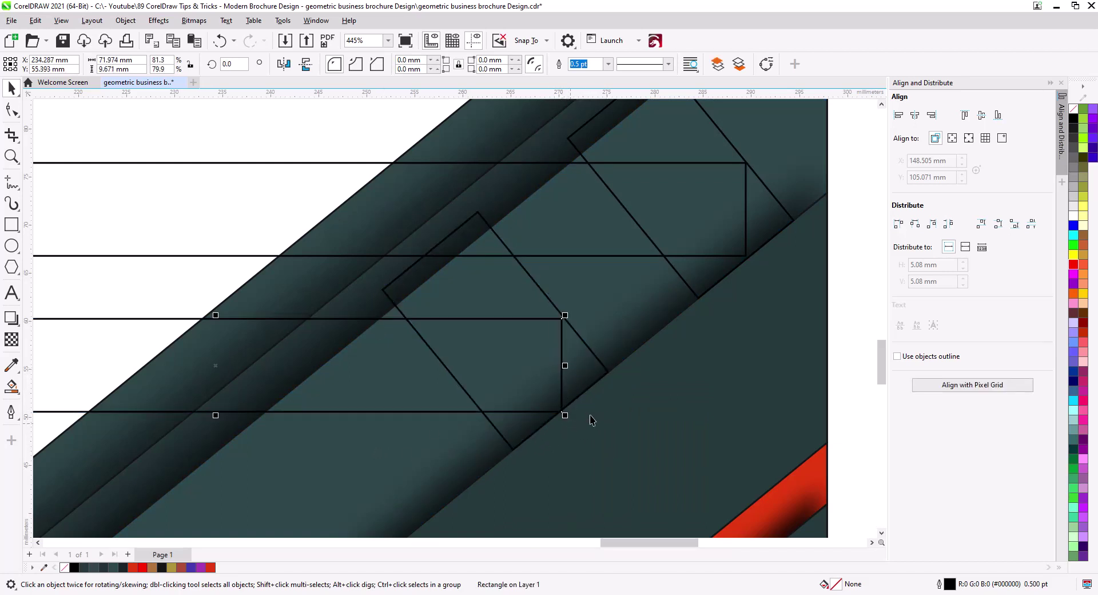
scroll(566, 339, up, 4)
drag(564, 290, 566, 323)
scroll(613, 375, down, 1)
drag(801, 143, 600, 332)
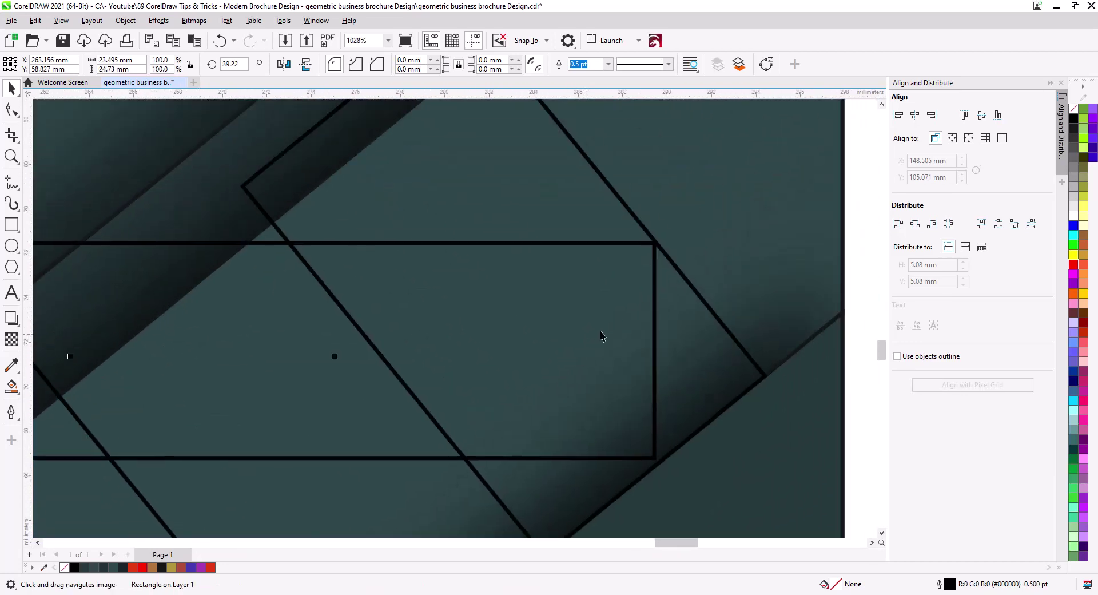
scroll(603, 350, down, 2)
scroll(630, 303, down, 4)
Step: Smart-fill the regions of the lowest bar's angled end with purple, from the bar's upper edge to the tilted rectangle's tip
click(11, 386)
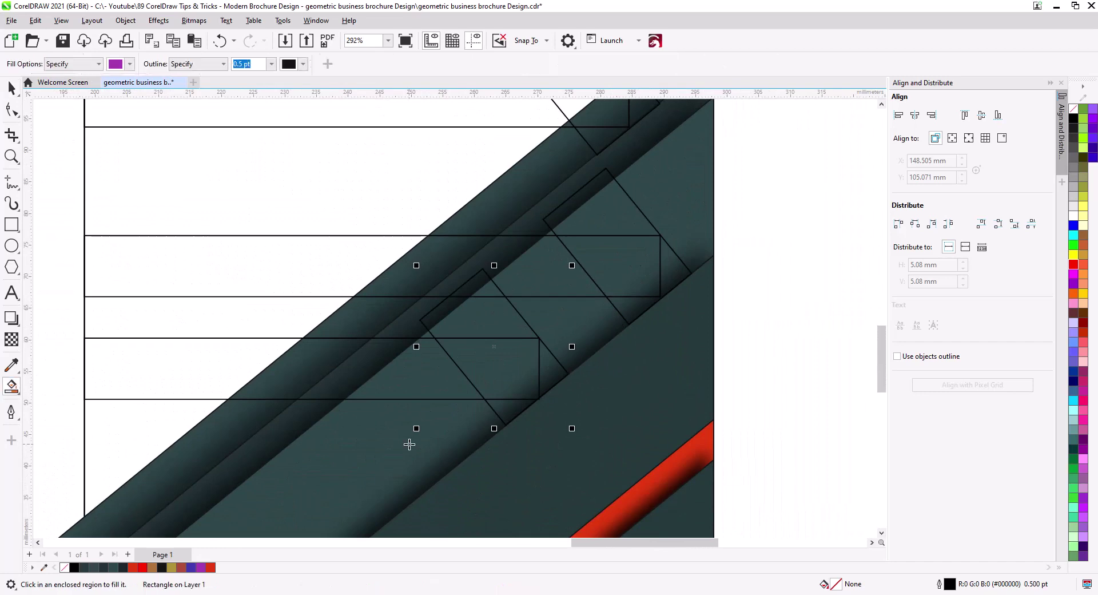
click(510, 412)
click(511, 389)
Step: Align the middle bar's tilted rectangle with the bar's corner and smart-fill the regions of its angled end with purple
click(650, 308)
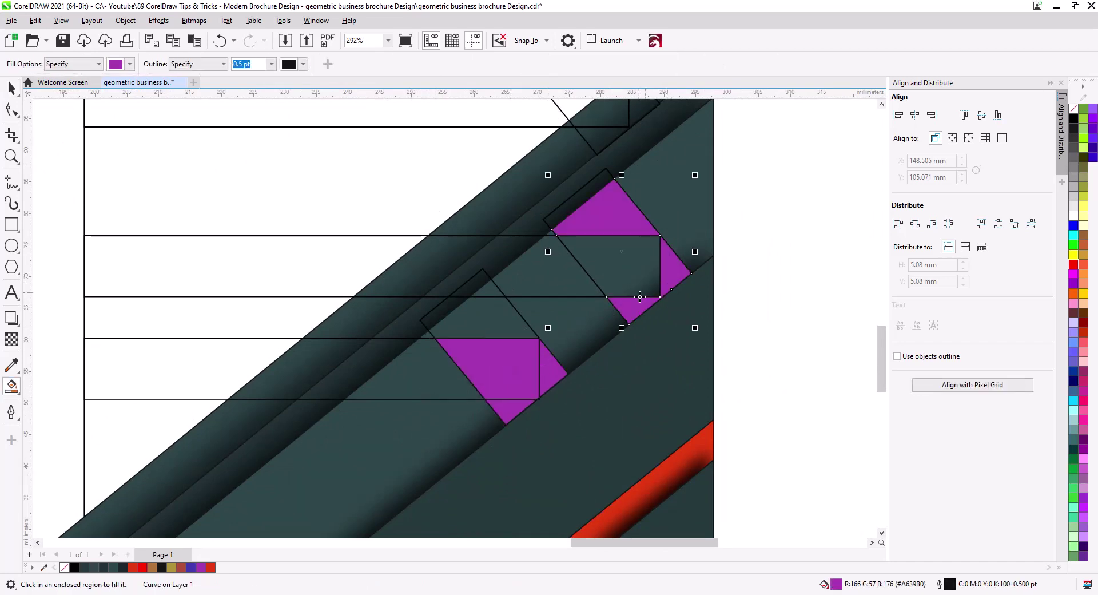
key(ctrl+z)
key(space)
click(667, 247)
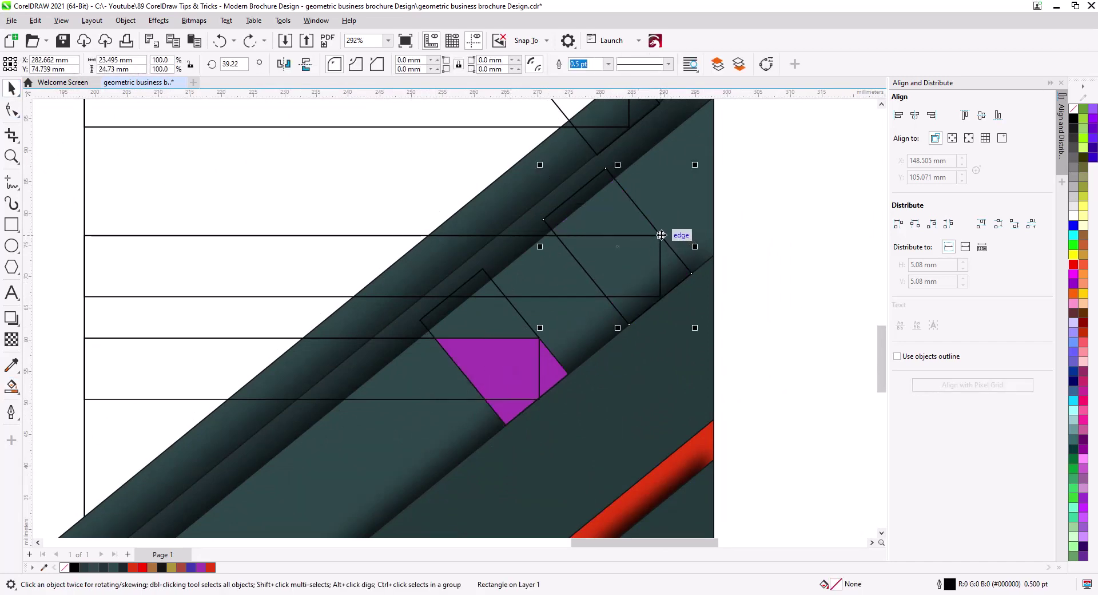
click(11, 386)
click(631, 313)
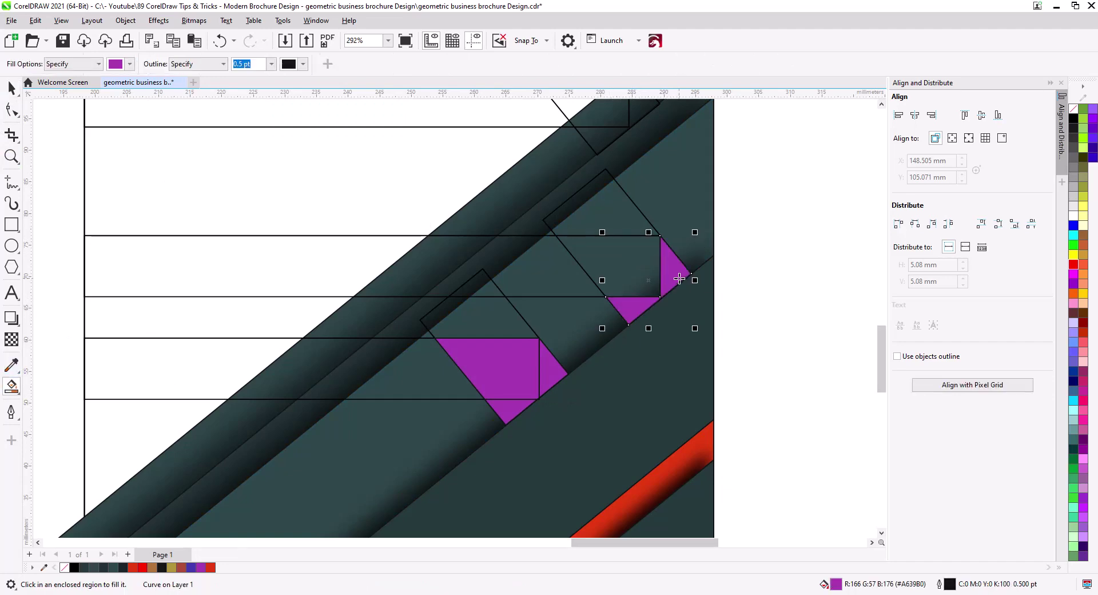
Step: Delete the tilted construction rectangles from the middle and lowest bars
click(11, 88)
click(587, 210)
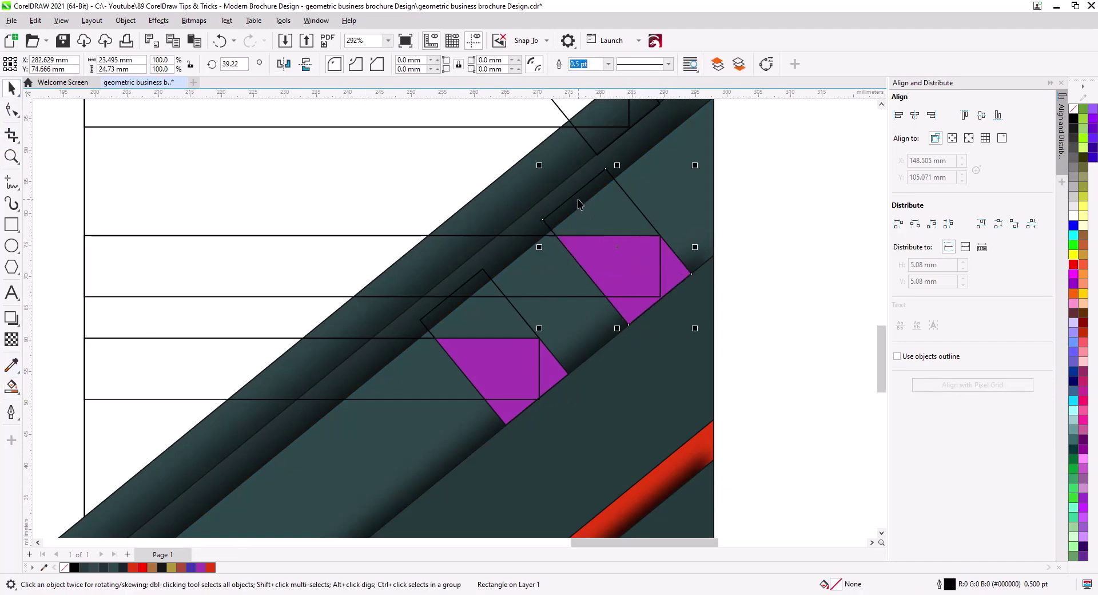
key(Delete)
click(519, 331)
key(Delete)
Step: Weld the purple pieces at the end of the middle bar into one angled shape
click(640, 306)
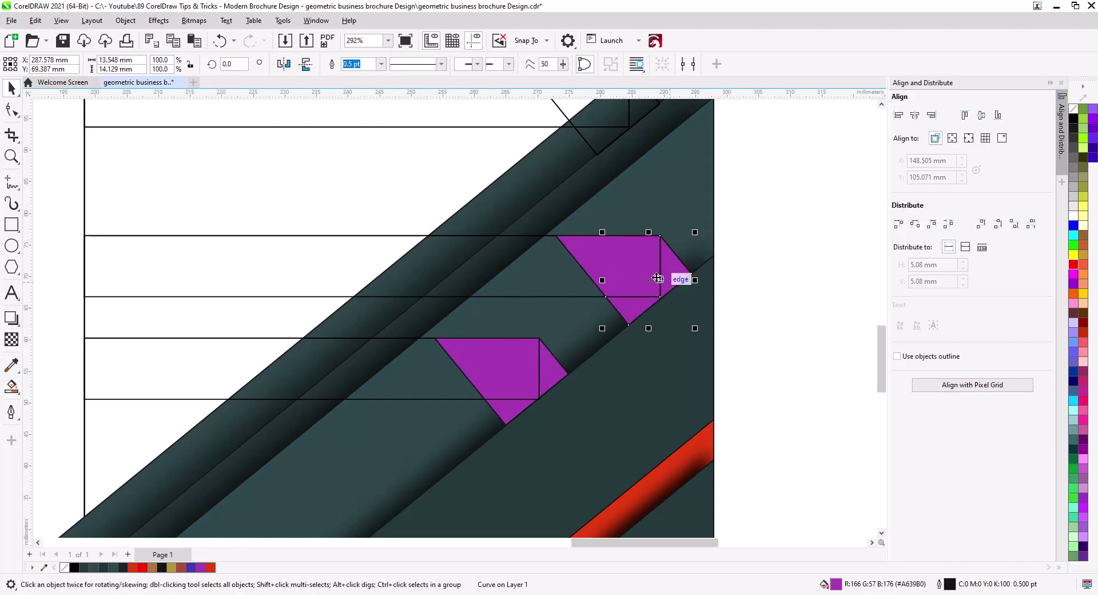
shift+click(619, 264)
click(610, 424)
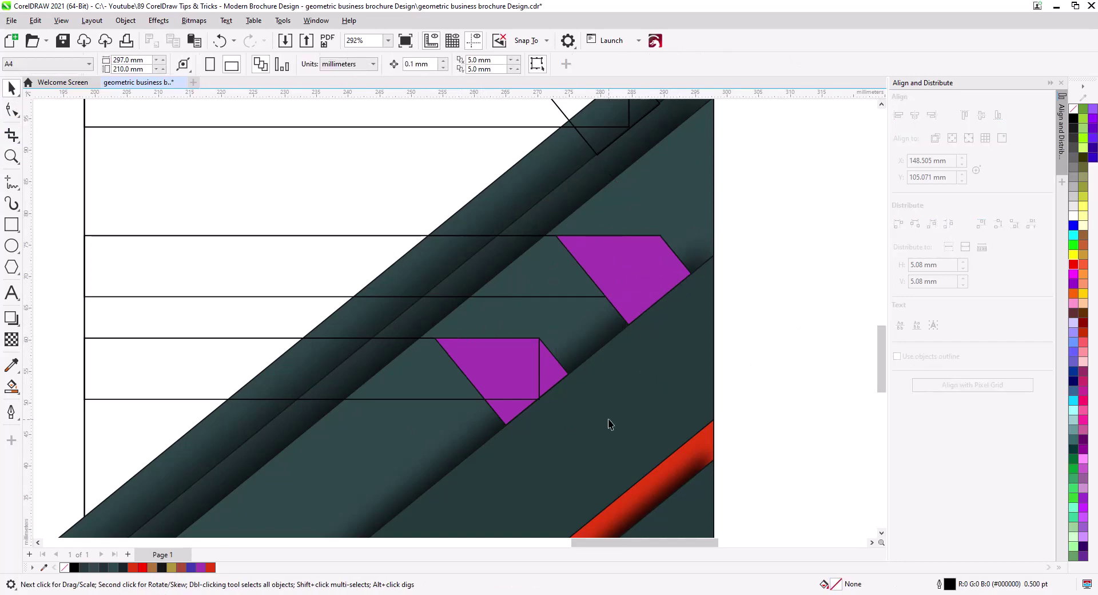
Step: Weld the three purple pieces at the end of the lowest bar into one angled shape
click(519, 410)
shift+click(547, 384)
shift+click(515, 364)
click(360, 64)
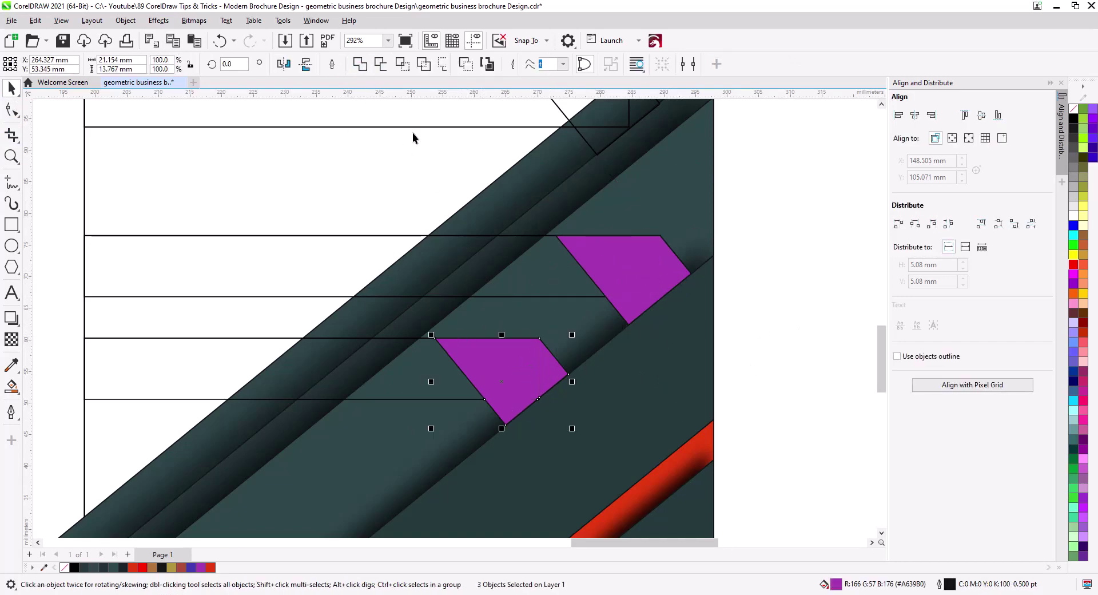
click(414, 137)
drag(499, 238, 403, 404)
scroll(514, 290, up, 1)
scroll(513, 289, up, 3)
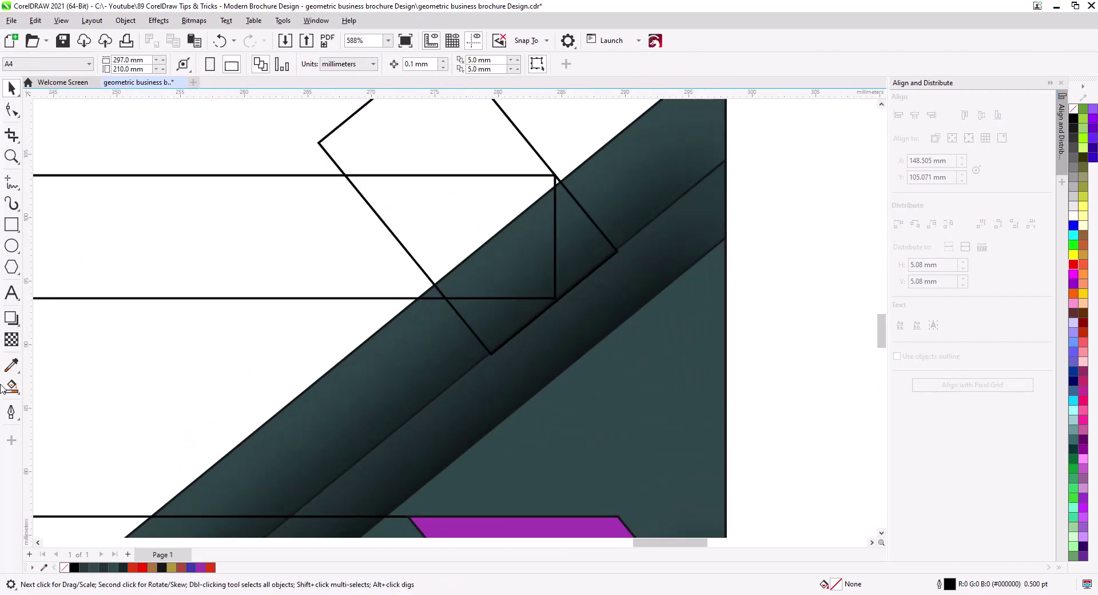
click(11, 387)
click(490, 255)
click(480, 224)
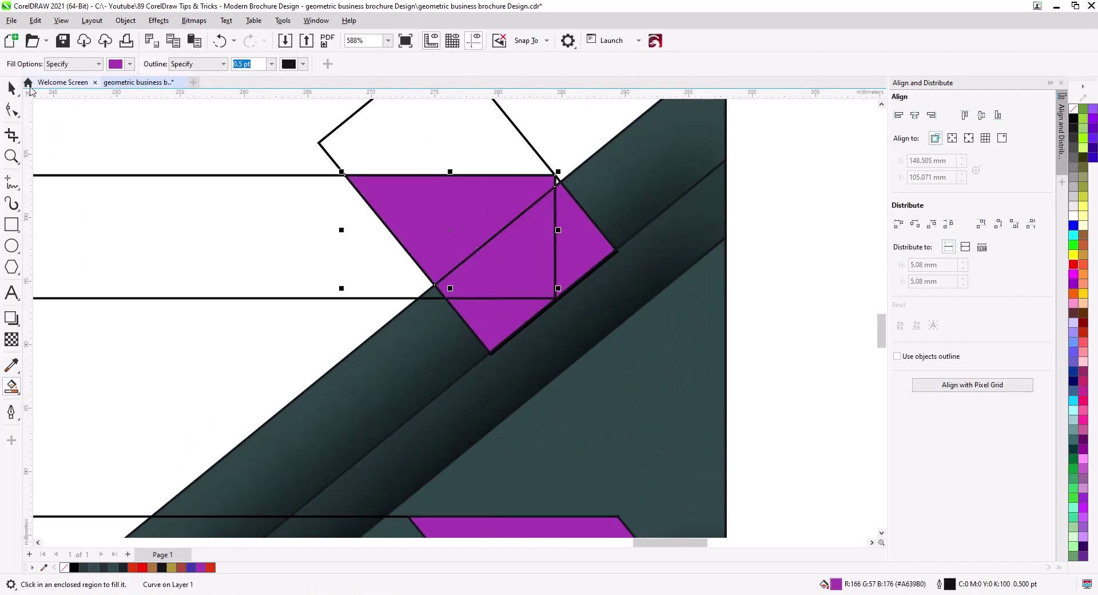
scroll(558, 186, up, 4)
key(ctrl+z)
key(ctrl+z)
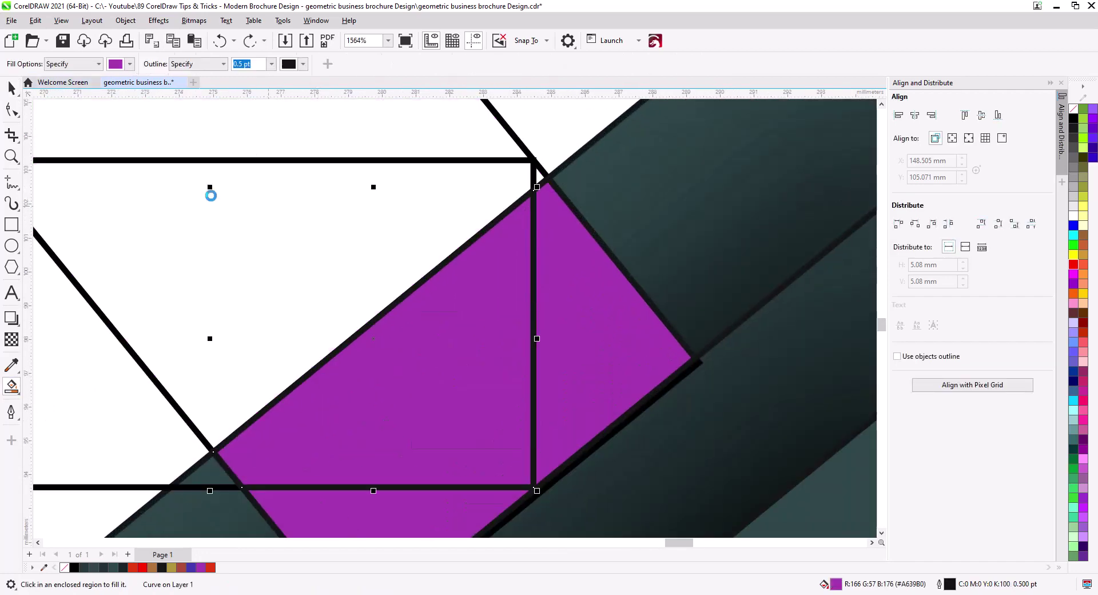
Step: Widen the top bar to about 87.1 mm to reach the band's upper edge and move the tilted rectangle's side to its corner
click(11, 88)
click(537, 167)
drag(538, 167, 537, 165)
scroll(374, 396, down, 2)
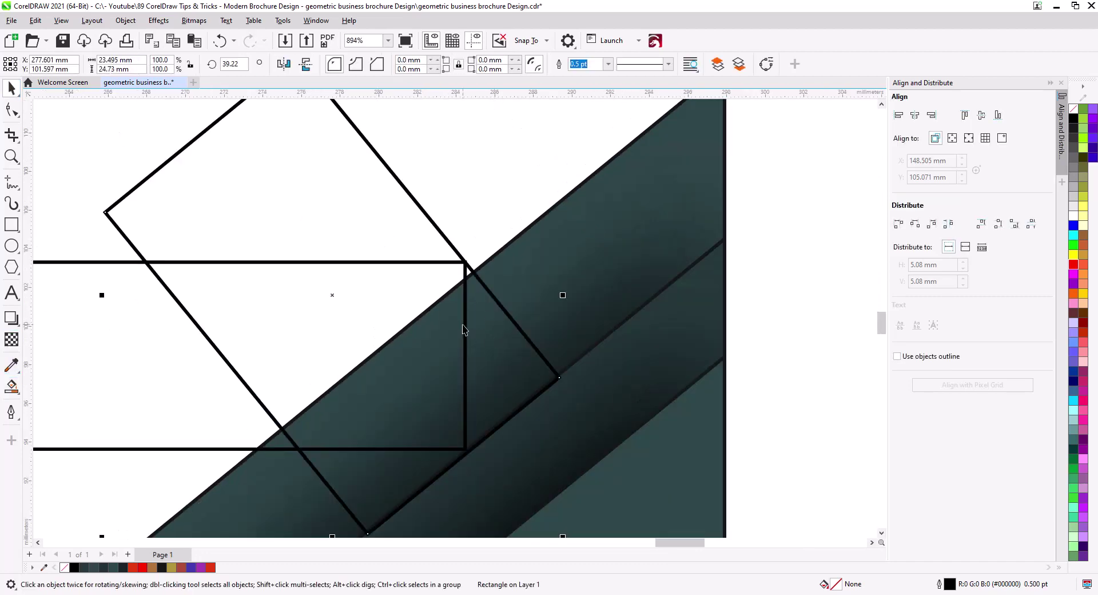
click(468, 332)
drag(467, 355, 484, 358)
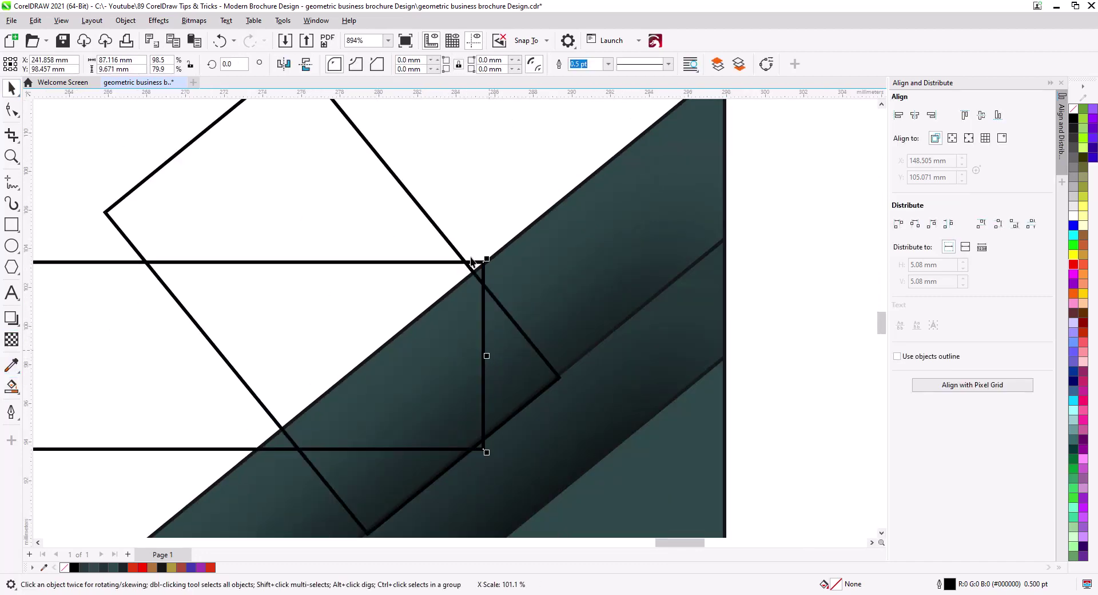
drag(476, 276, 484, 263)
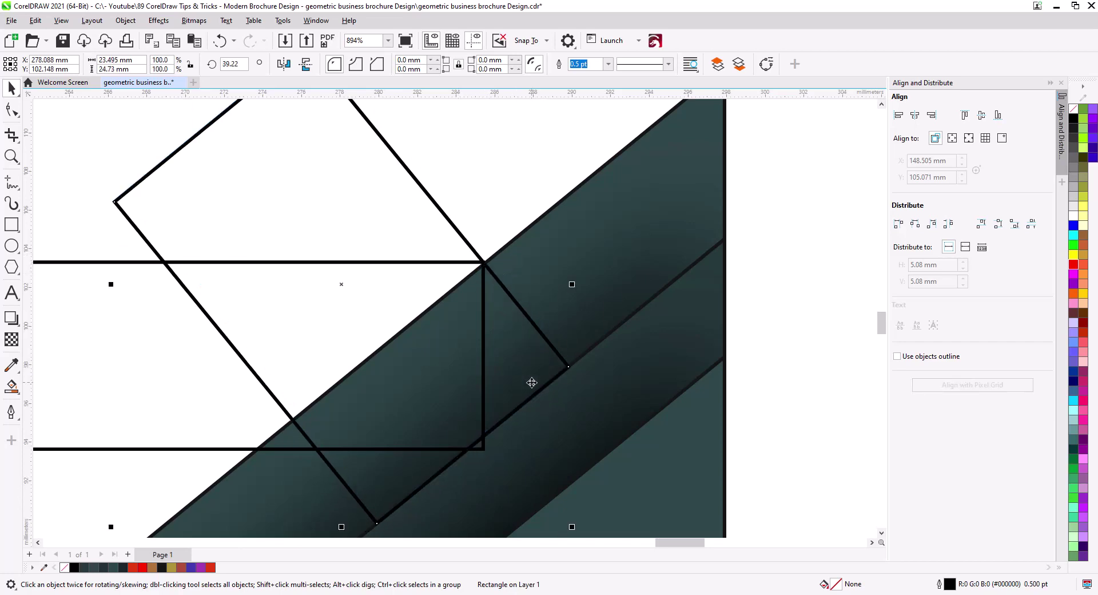
Step: Smart-fill the four regions of the top bar's angled end with purple
click(11, 386)
click(395, 474)
click(524, 343)
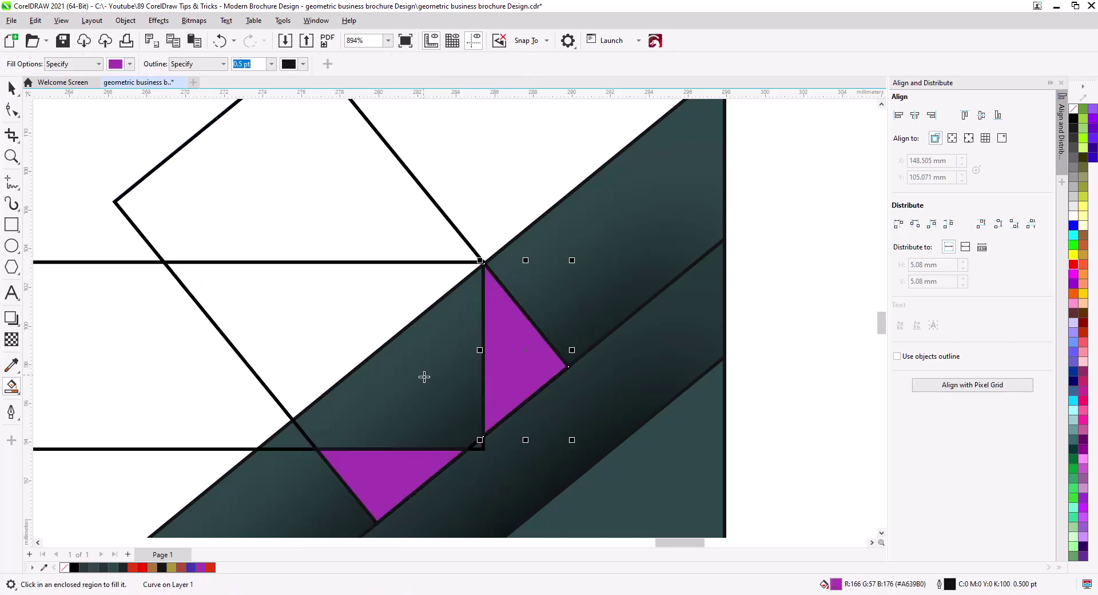
click(424, 377)
click(224, 336)
Step: Weld the four purple pieces of the top bar's end into one shape and delete the tilted construction rectangle
click(9, 82)
click(518, 381)
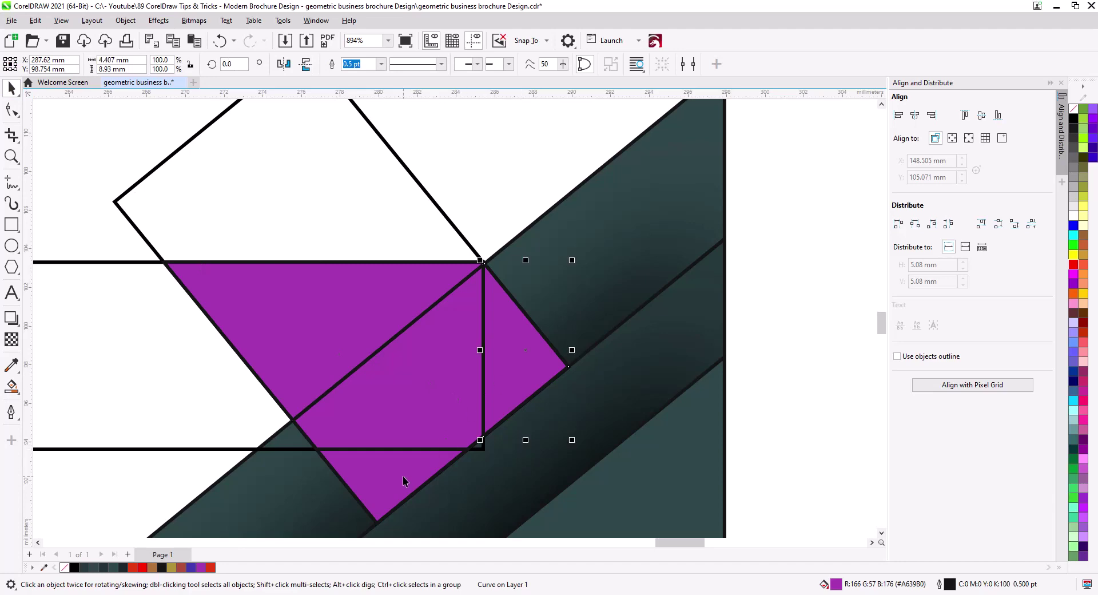
shift+click(403, 477)
shift+click(374, 403)
shift+click(330, 332)
click(359, 64)
click(409, 197)
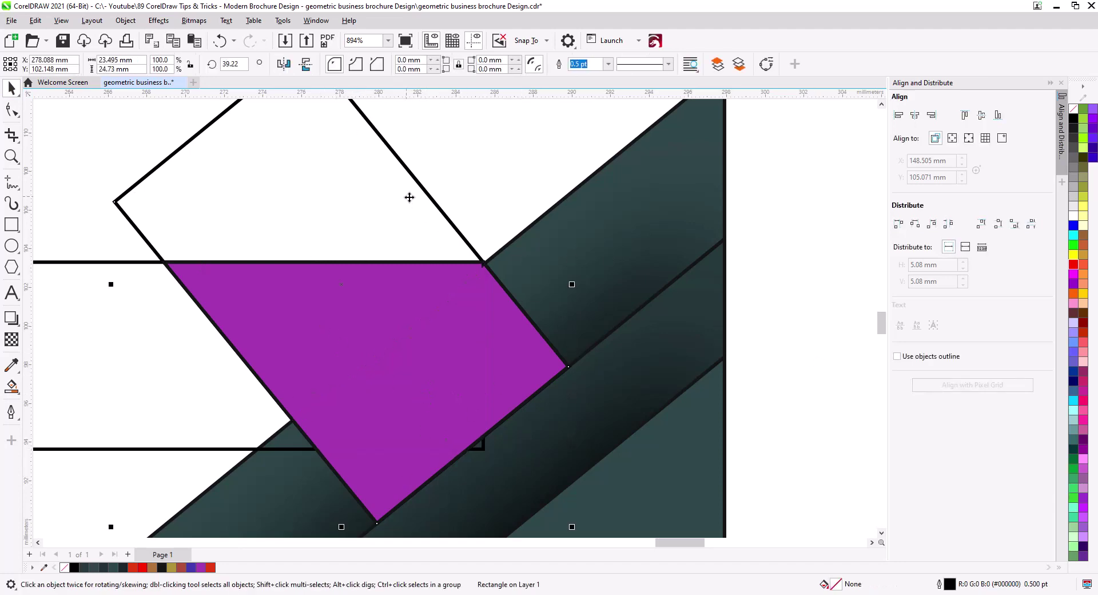
key(Delete)
Step: Smart-fill the top bar's body with purple, including the small region over the diagonal band
scroll(290, 427, down, 5)
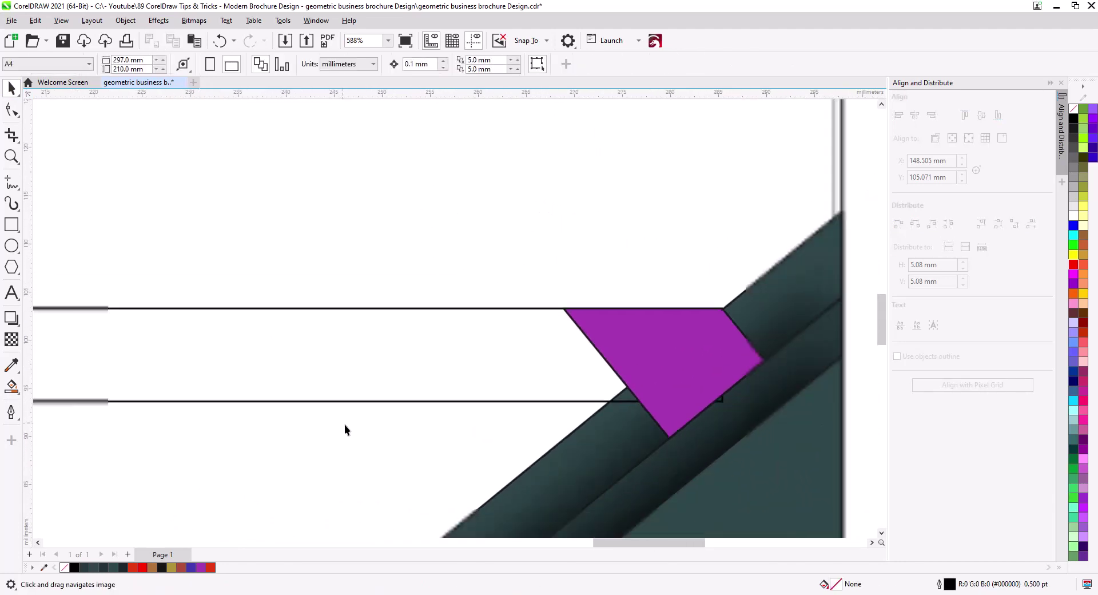
click(11, 387)
click(492, 372)
scroll(579, 398, up, 3)
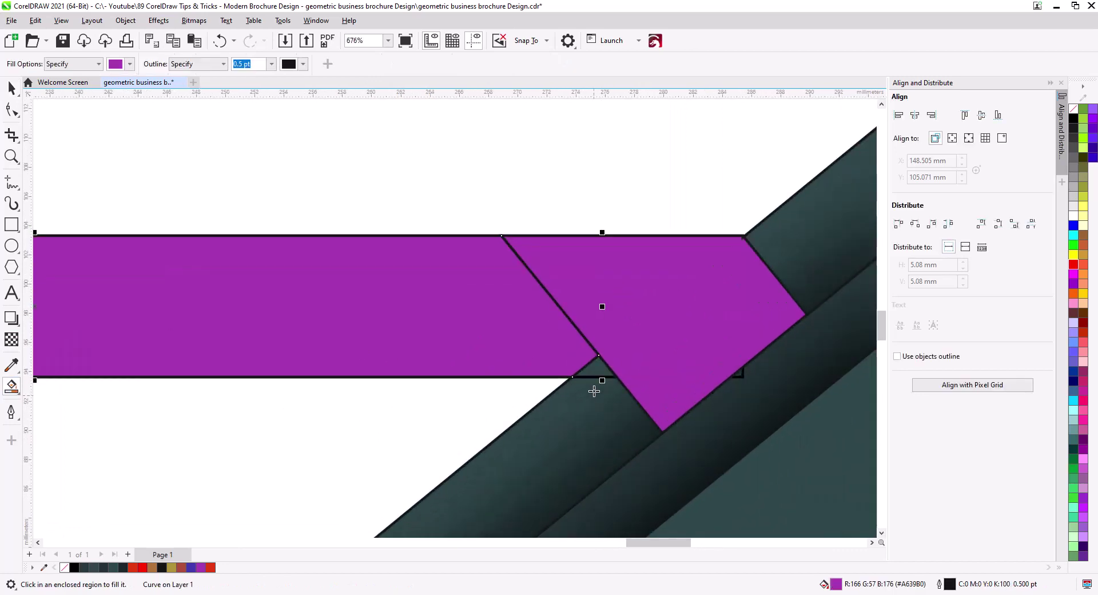
click(596, 372)
Step: Weld the two purple pieces of the top bar's body and delete the original outline rectangle behind them
click(11, 88)
shift+click(391, 304)
key(ctrl+l)
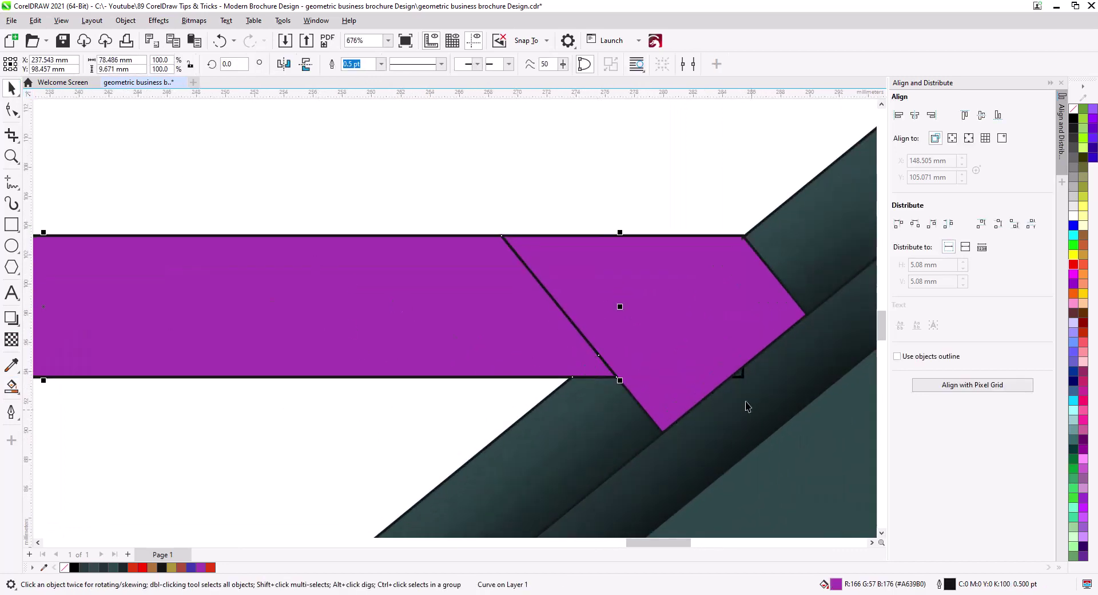
click(742, 379)
key(Delete)
Step: Smart-fill the four regions of the middle bar's body with purple, up to its angled end
scroll(594, 392, down, 5)
drag(613, 436, 695, 209)
scroll(623, 345, up, 2)
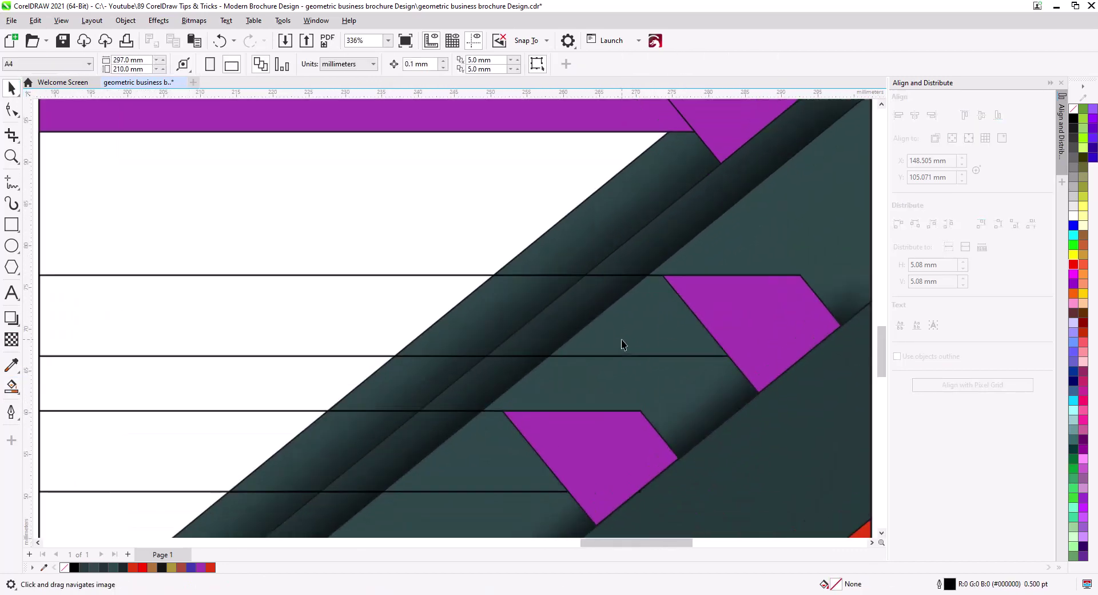
click(11, 385)
click(240, 311)
click(429, 333)
click(538, 329)
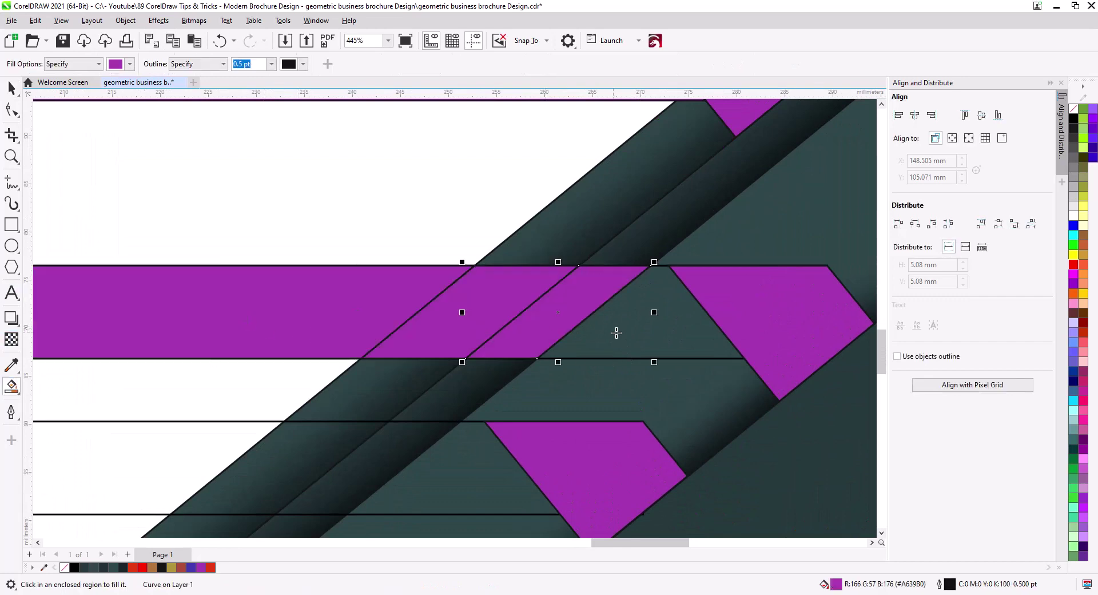
click(612, 330)
Step: Weld the four purple pieces of the middle bar's body into one shape
key(space)
shift+click(521, 327)
shift+click(443, 322)
shift+click(341, 305)
key(ctrl+w)
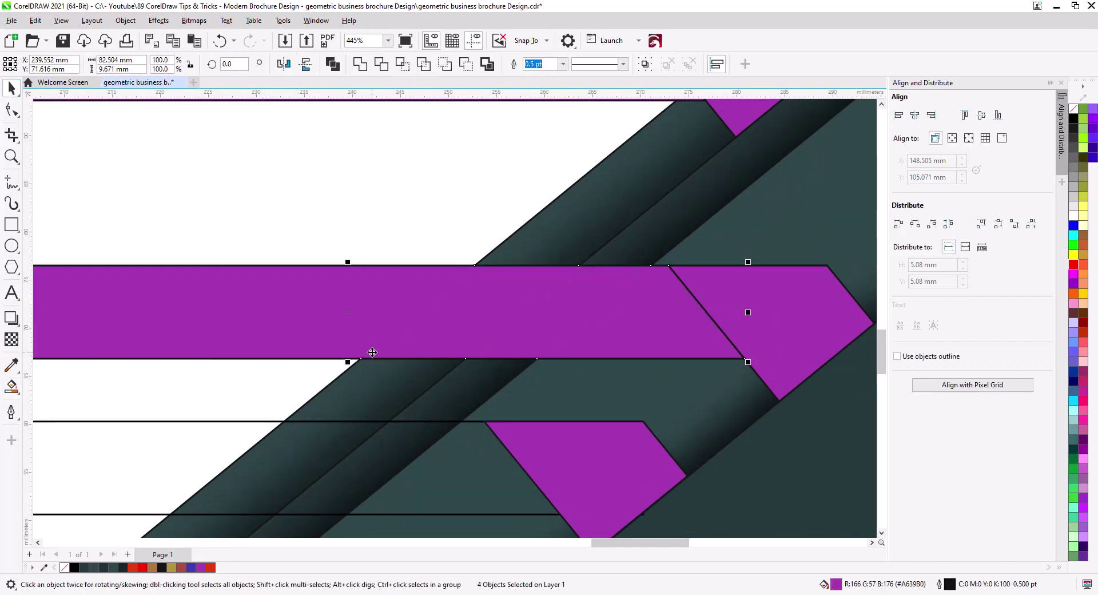
Step: Delete the original outline rectangle behind the middle bar and put the purple bar back in place
key(Delete)
click(298, 298)
key(Delete)
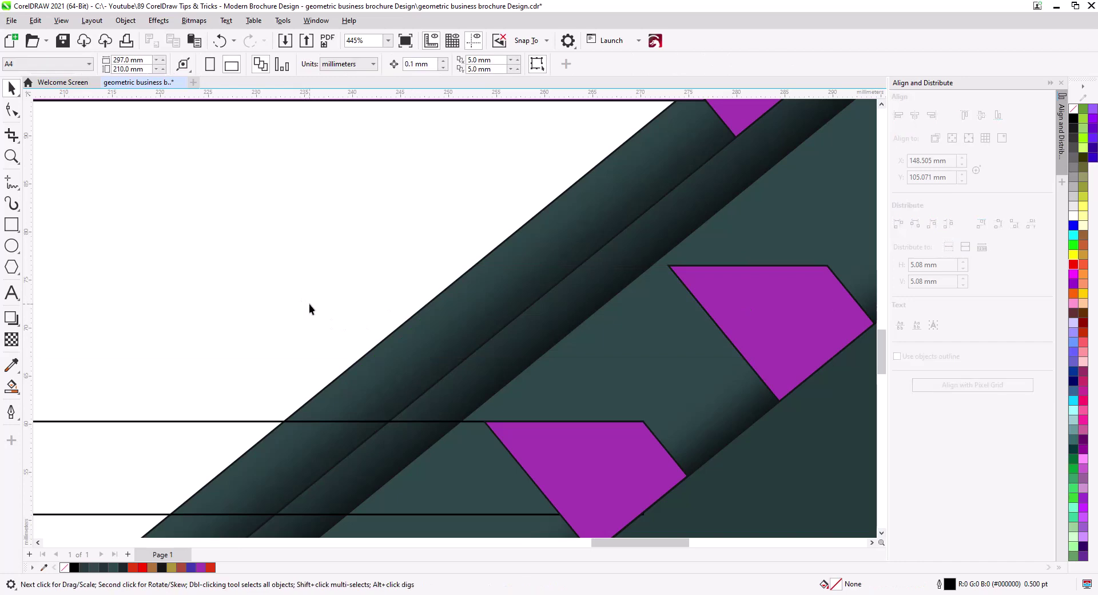
key(ctrl+v)
Step: Smart-fill the four regions of the lowest bar's body with purple, from the fold line to its angled end
scroll(379, 335, down, 2)
drag(404, 380, 470, 242)
scroll(488, 289, up, 2)
drag(320, 299, 554, 308)
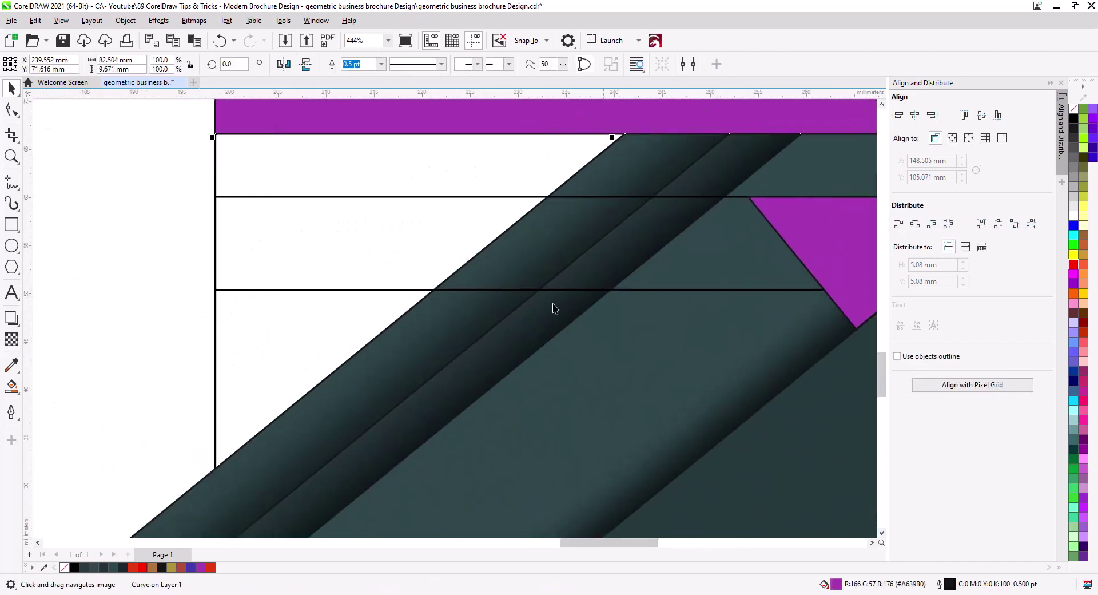
click(12, 386)
click(383, 213)
click(556, 263)
click(632, 243)
click(717, 263)
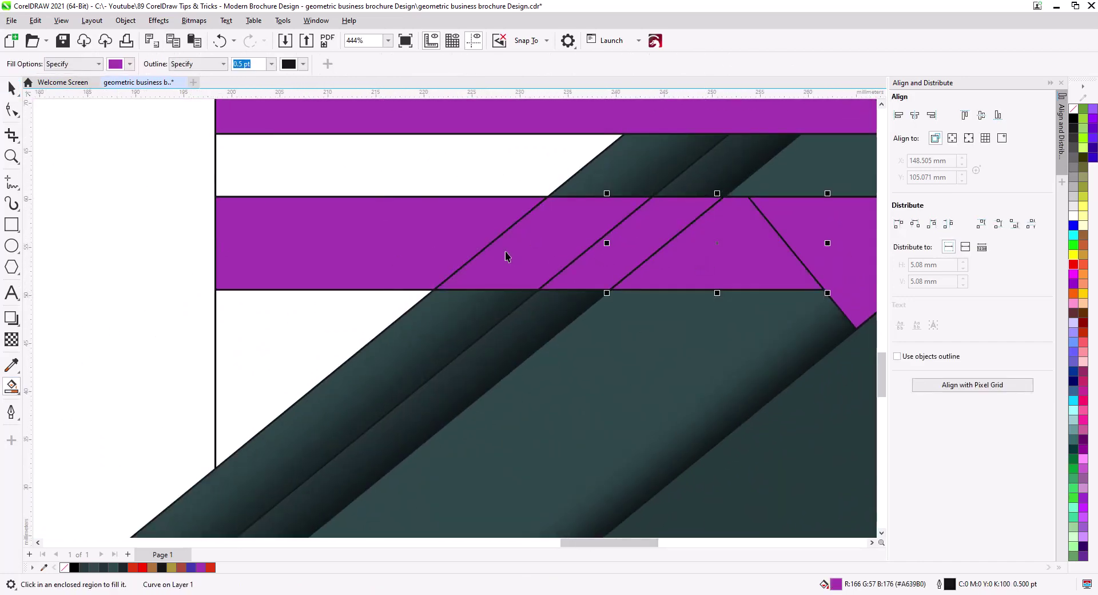
Step: Weld the four purple pieces of the lowest bar's body into one shape
key(space)
shift+click(601, 258)
shift+click(505, 257)
shift+click(440, 248)
key(ctrl+l)
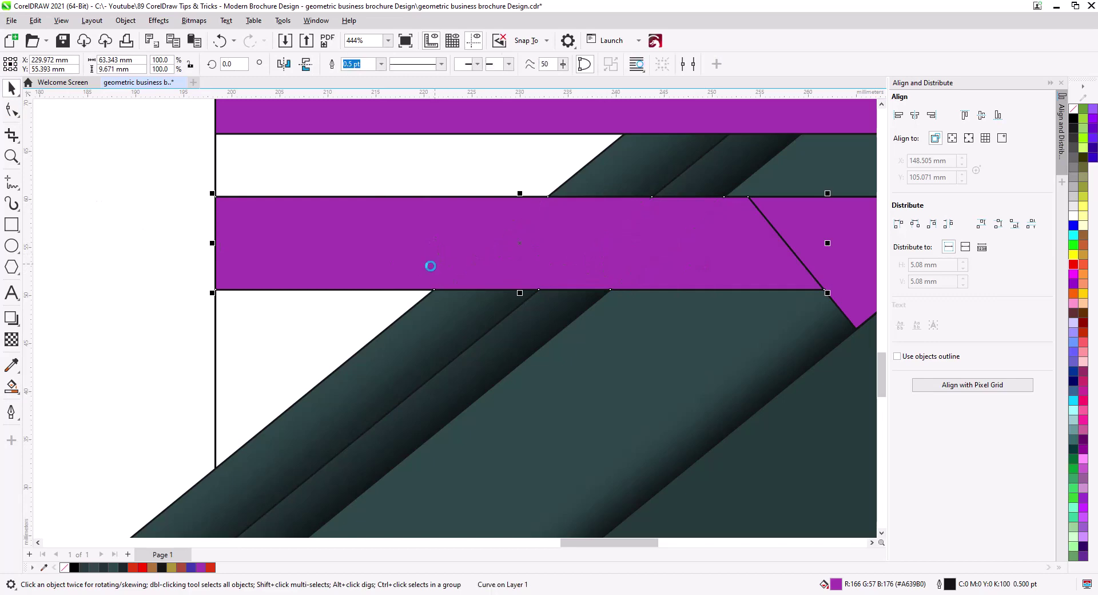
scroll(397, 269, down, 1)
drag(474, 299, 303, 392)
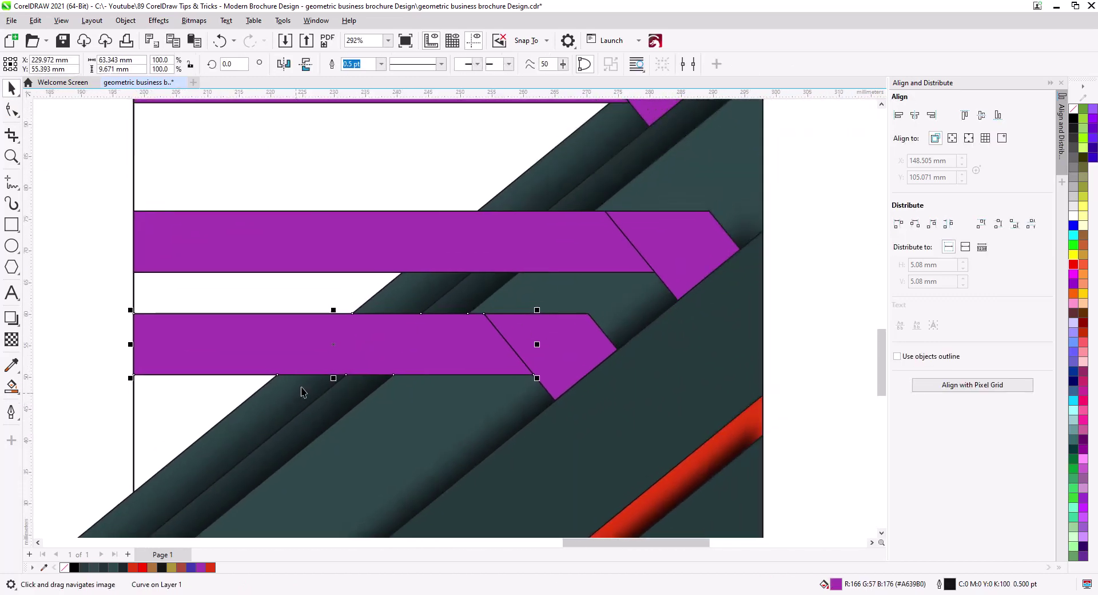
Step: Recolor all six purple pieces of the three horizontal bars with the palette's red
scroll(324, 375, down, 1)
drag(340, 338, 341, 365)
shift+click(395, 293)
shift+click(445, 181)
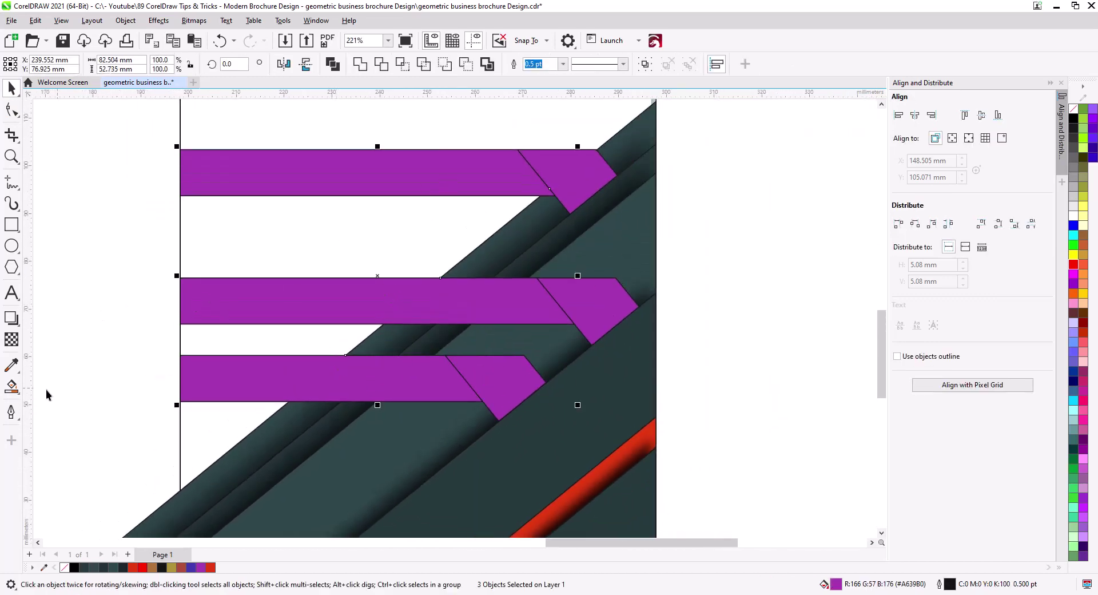
scroll(420, 371, down, 2)
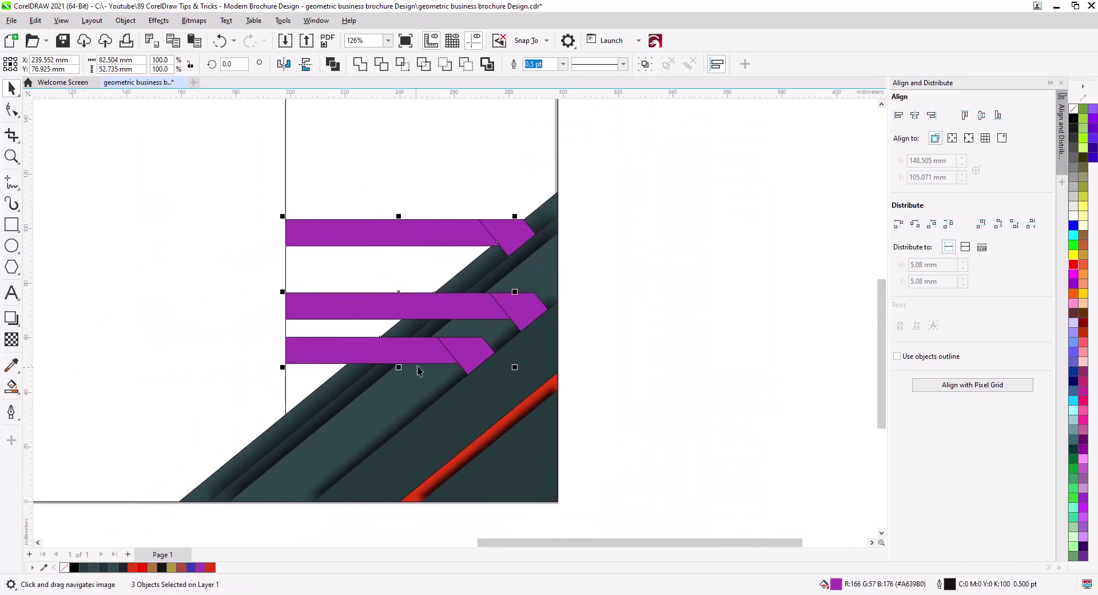
shift+click(525, 313)
key(h)
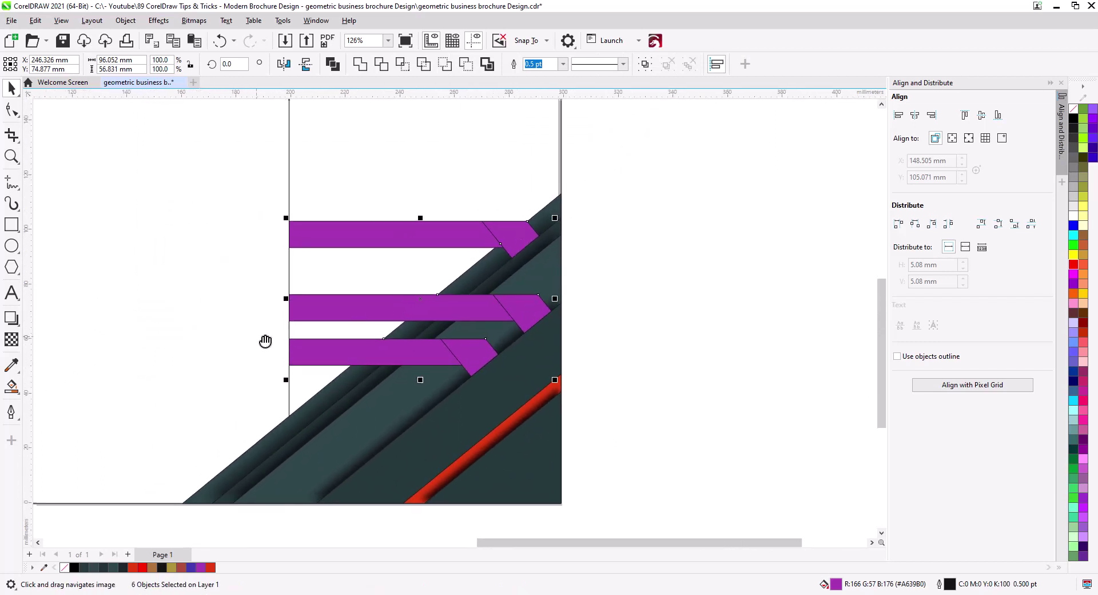
drag(265, 341, 527, 338)
drag(138, 441, 279, 432)
drag(129, 379, 249, 384)
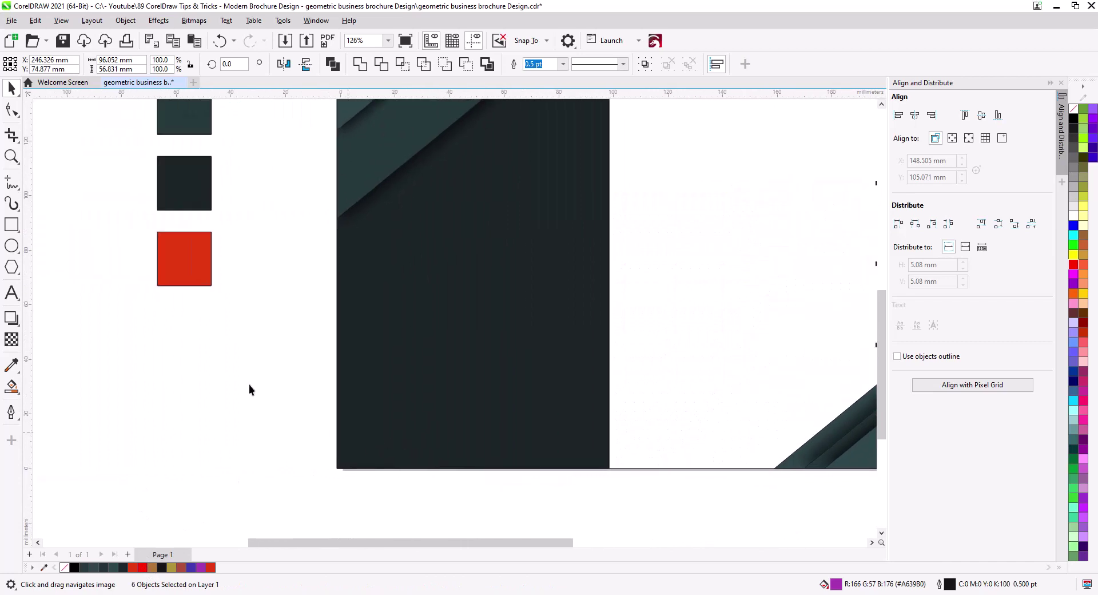
click(212, 569)
drag(747, 475, 96, 502)
scroll(355, 364, up, 2)
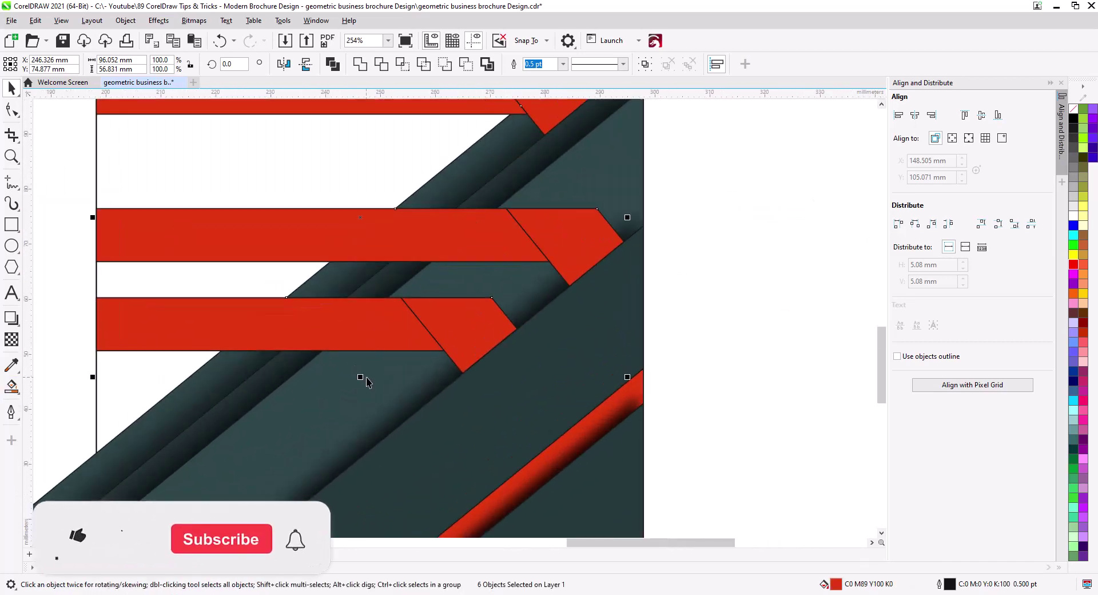
drag(384, 382, 422, 447)
click(748, 291)
Step: Cast a drop shadow from the top bar's folded end about 2.5 mm onto its body, with opacity 63 and feathering 15
click(590, 153)
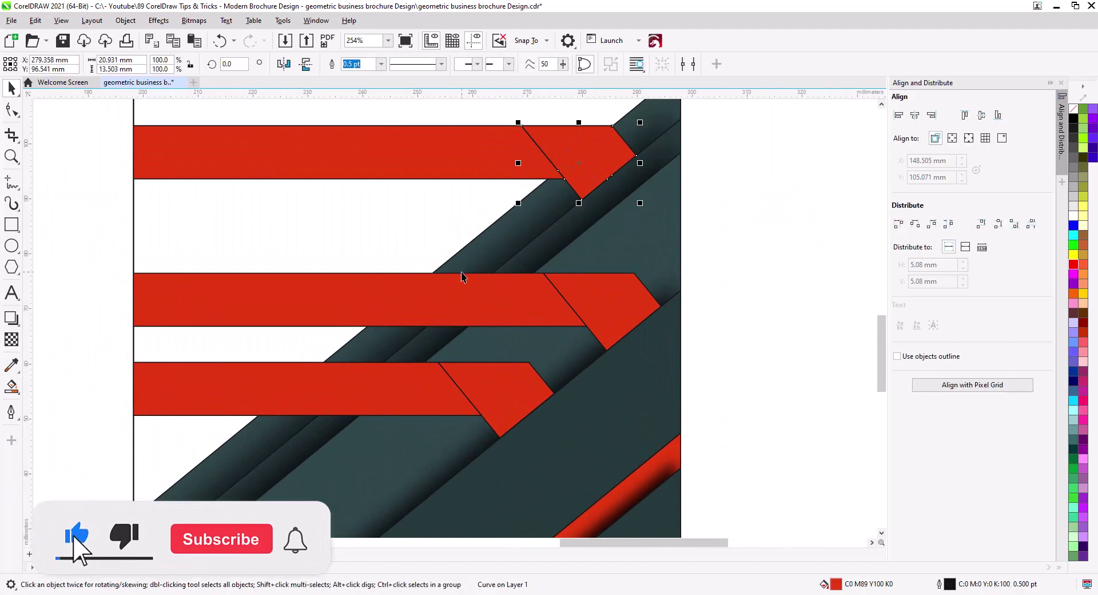
click(11, 317)
drag(575, 167, 509, 164)
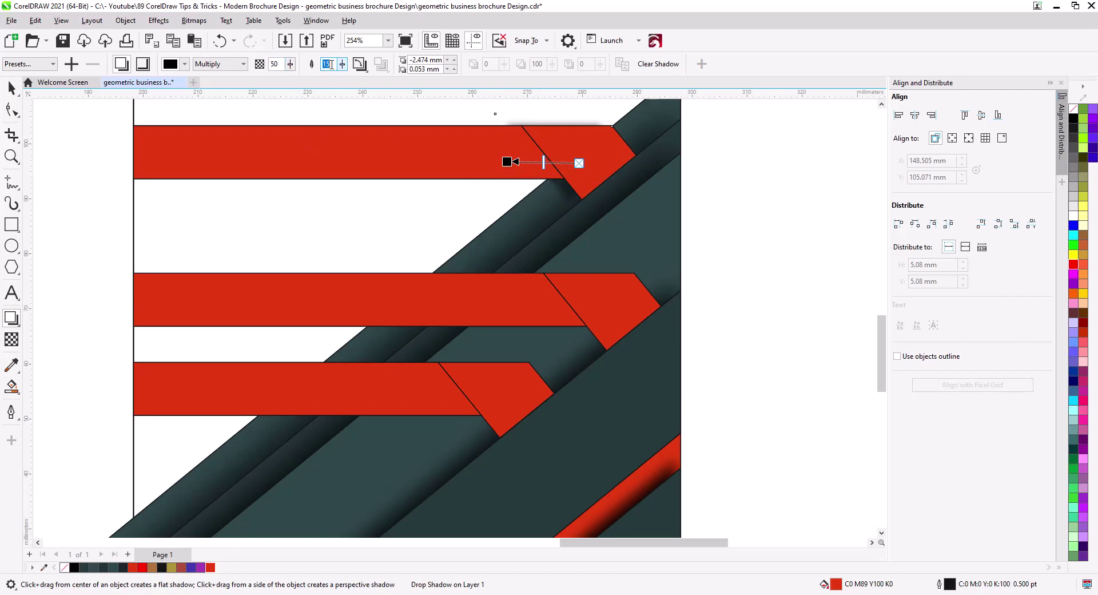
text(1)
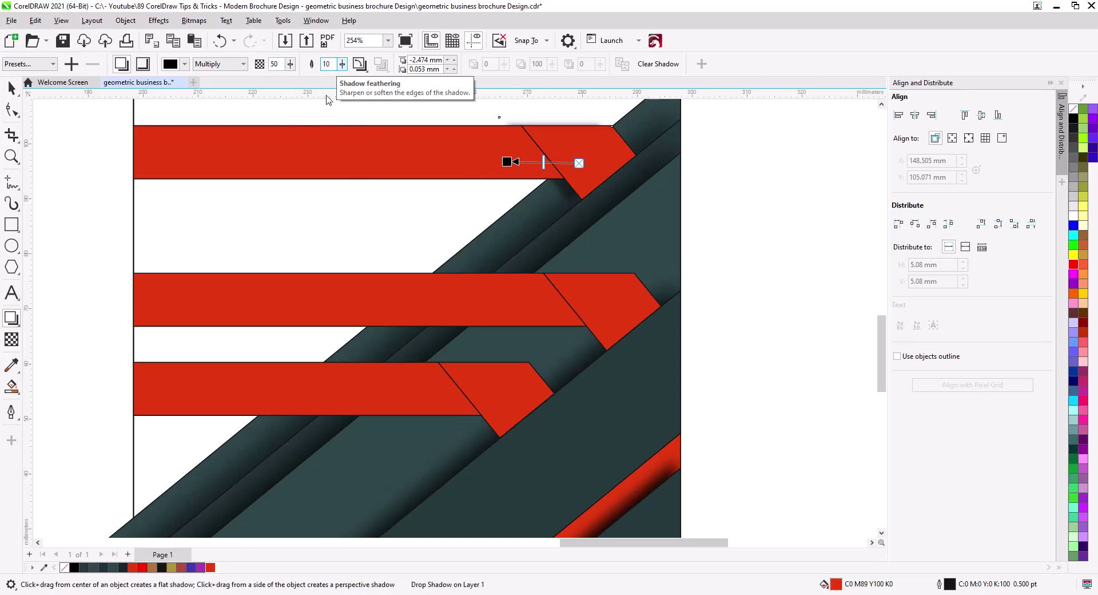
text(0)
key(Return)
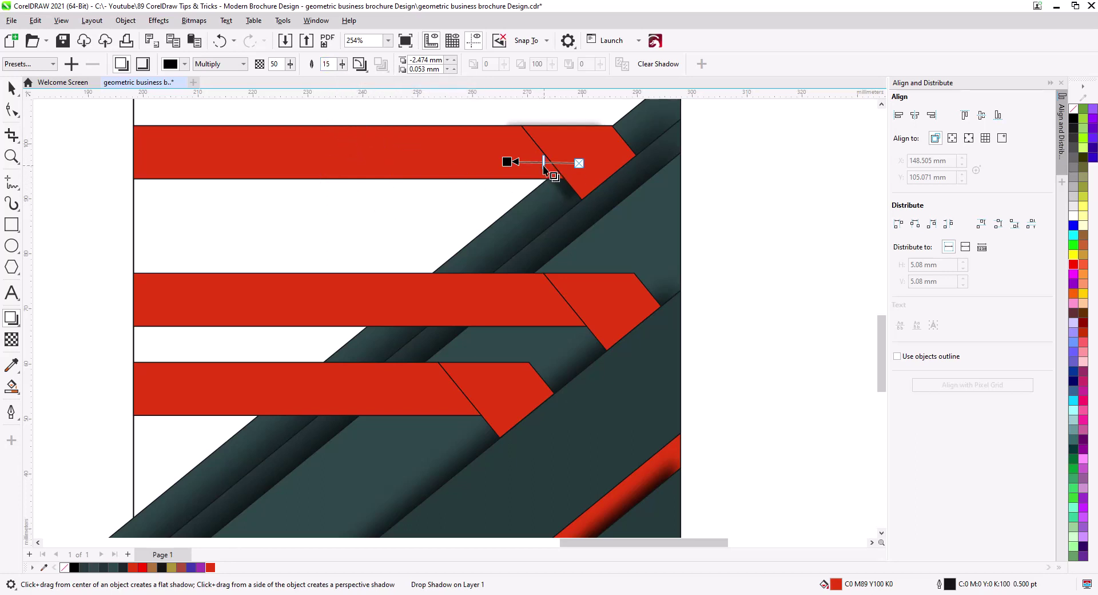
click(9, 88)
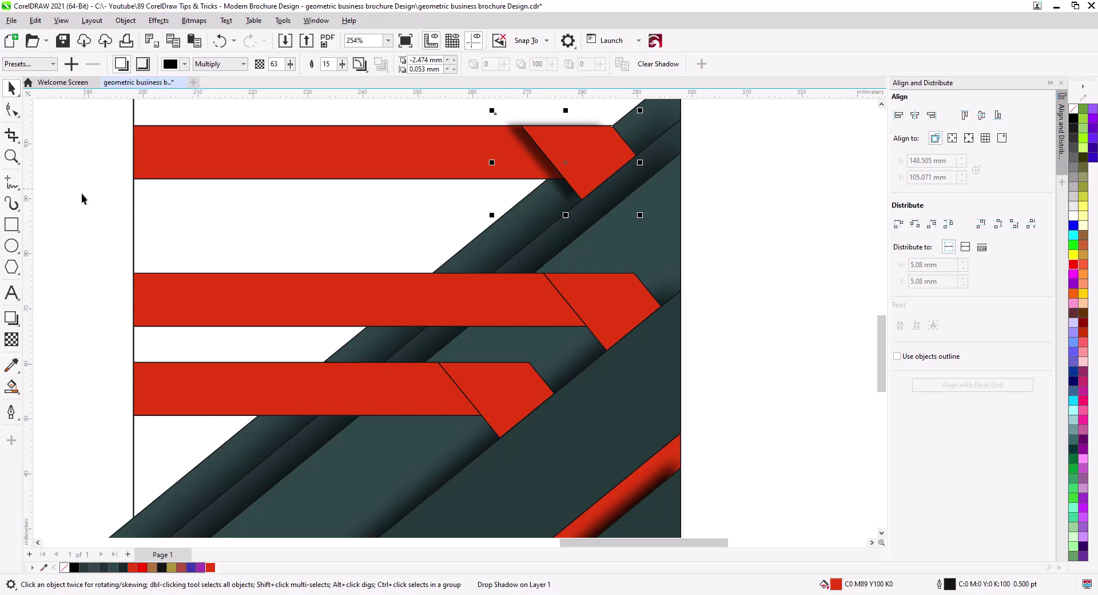
Step: Set the top bar's shadow opacity to 52 and save the shadow over the existing preset 12
click(19, 326)
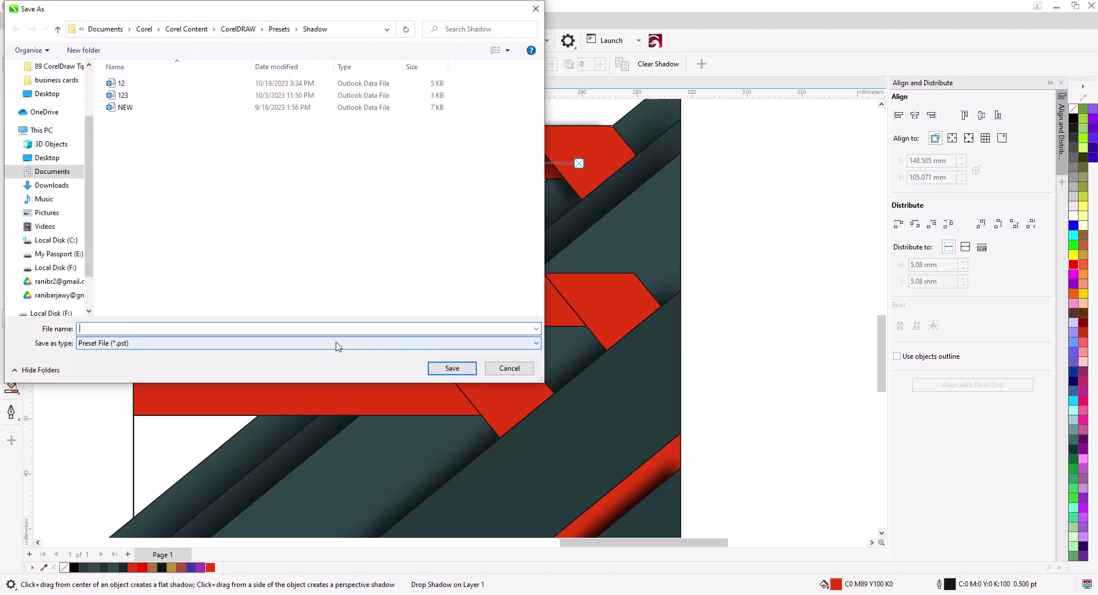
double_click(119, 86)
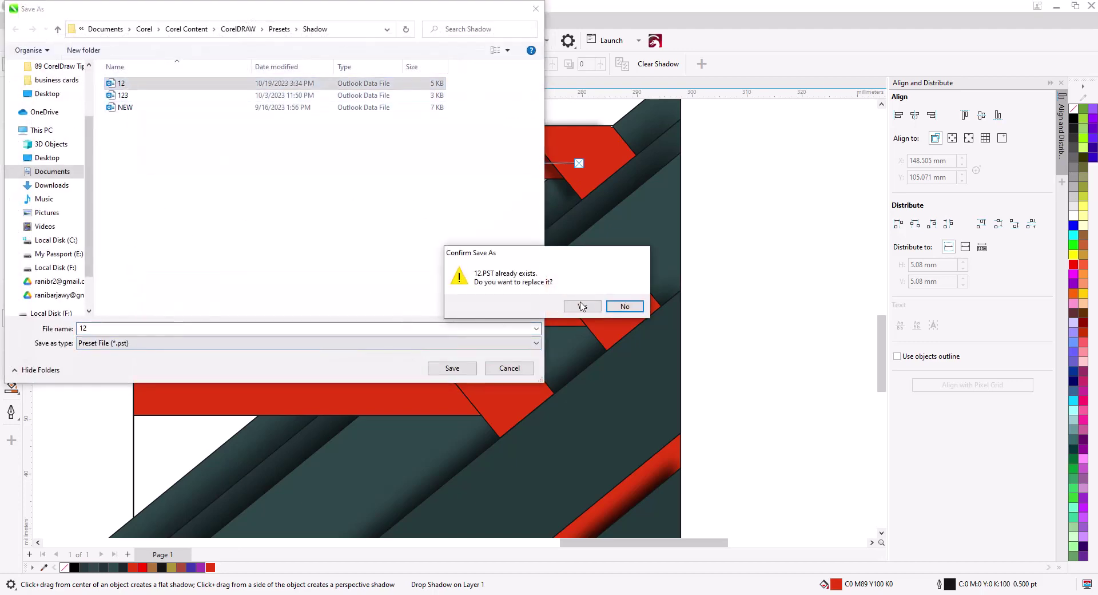
click(583, 306)
Step: Apply shadow preset 12 to the folded ends of the middle and lowest bars
click(595, 307)
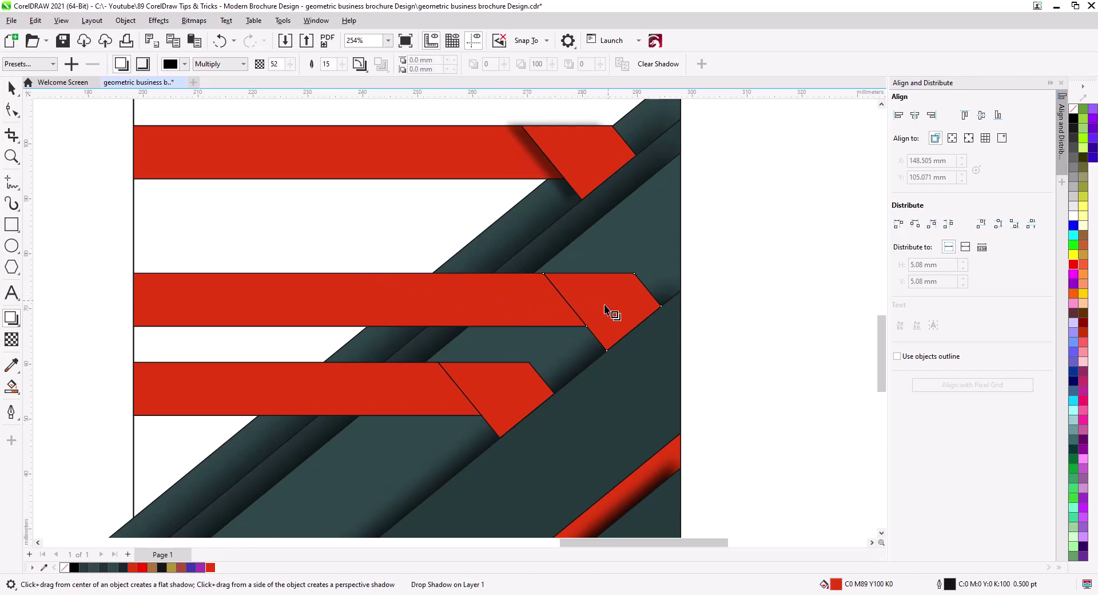
click(53, 64)
click(21, 261)
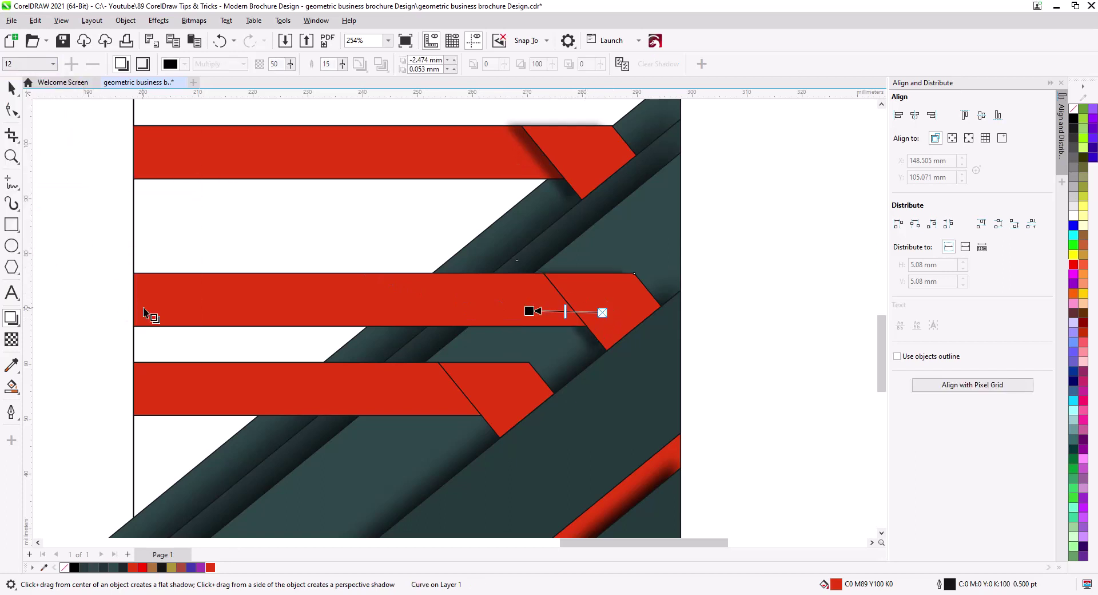
click(472, 378)
click(54, 64)
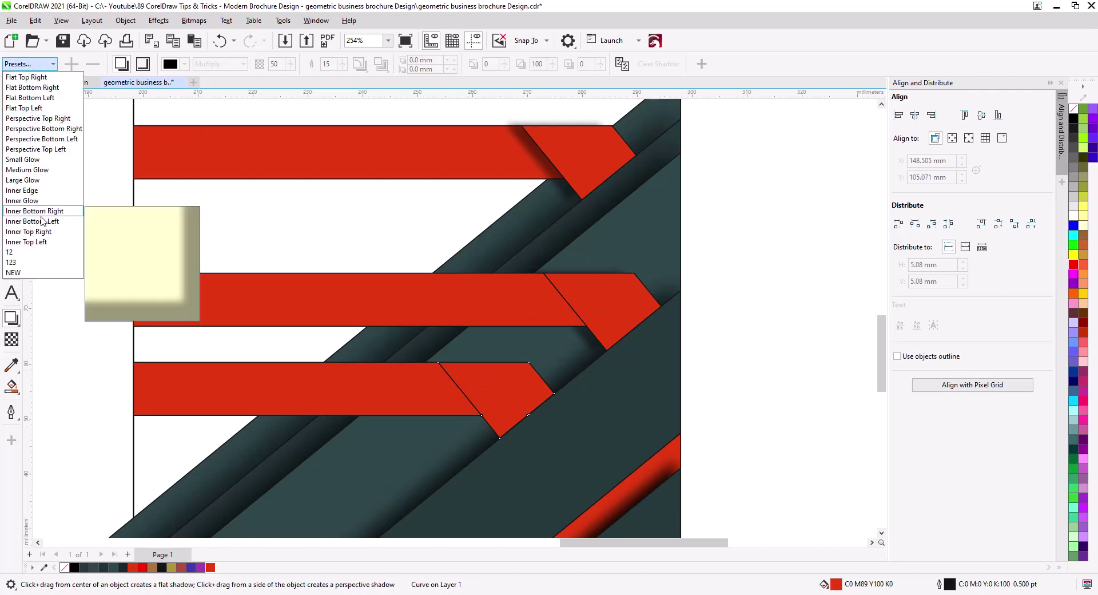
click(41, 252)
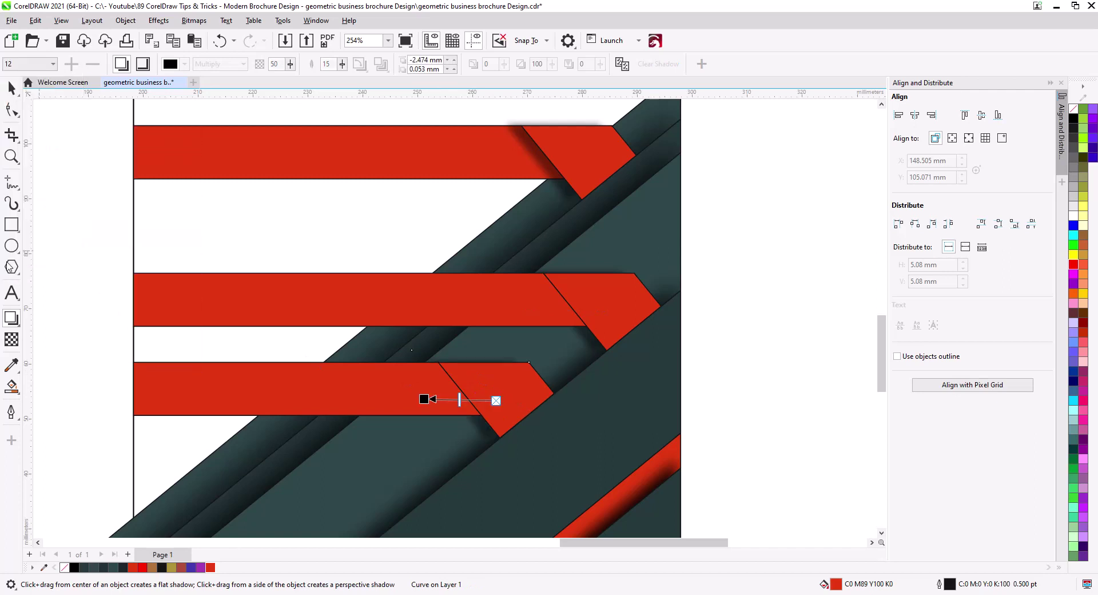
Step: Break the drop shadows apart from the folded ends of all three bars
right_click(482, 430)
click(515, 224)
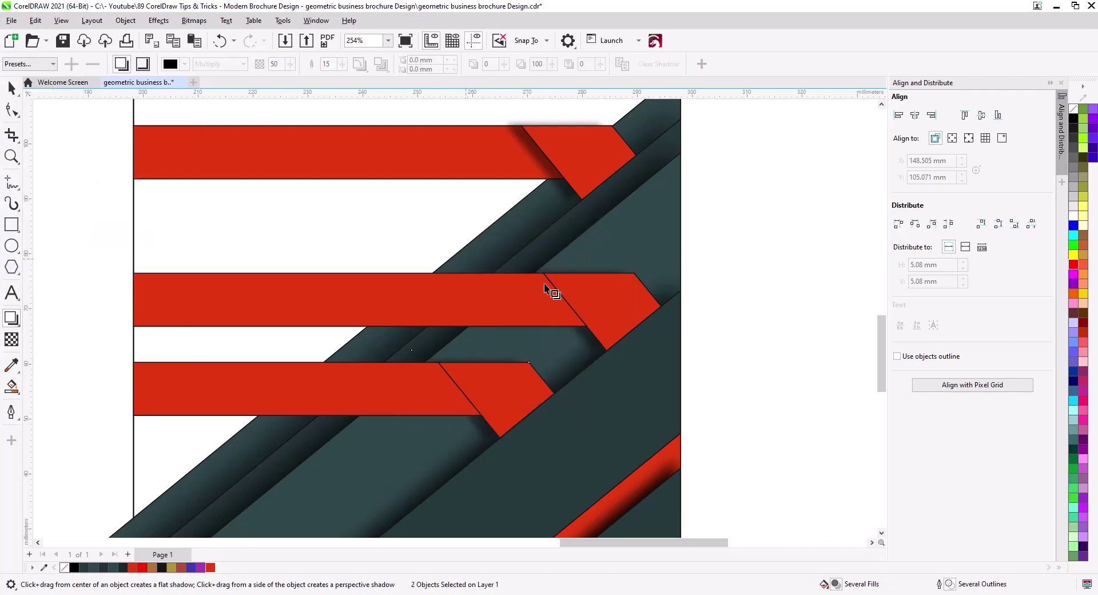
click(588, 338)
right_click(588, 339)
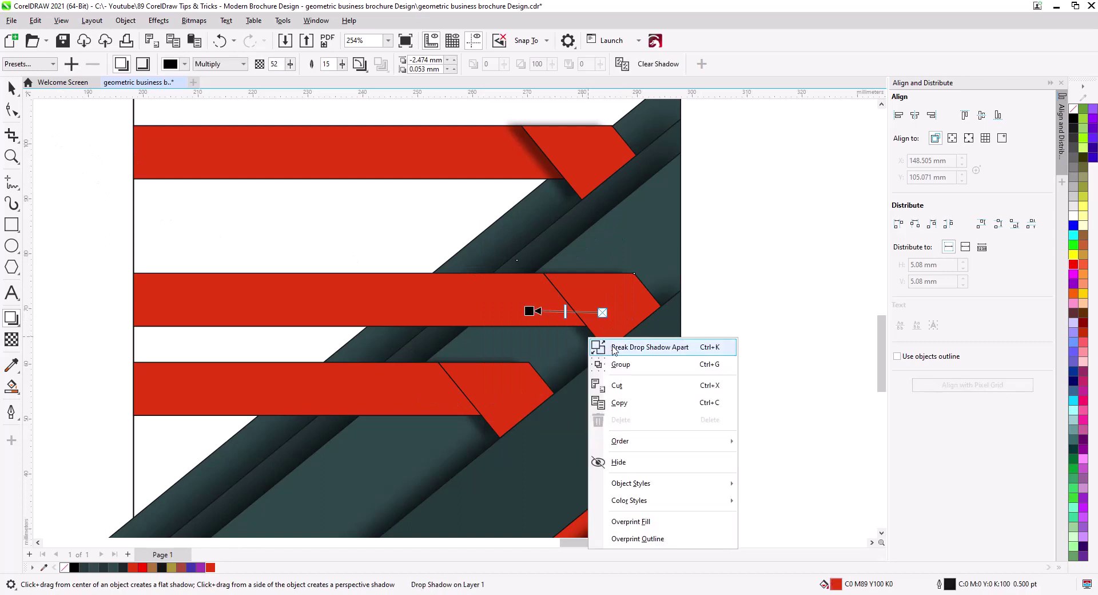
click(603, 347)
click(564, 187)
right_click(563, 189)
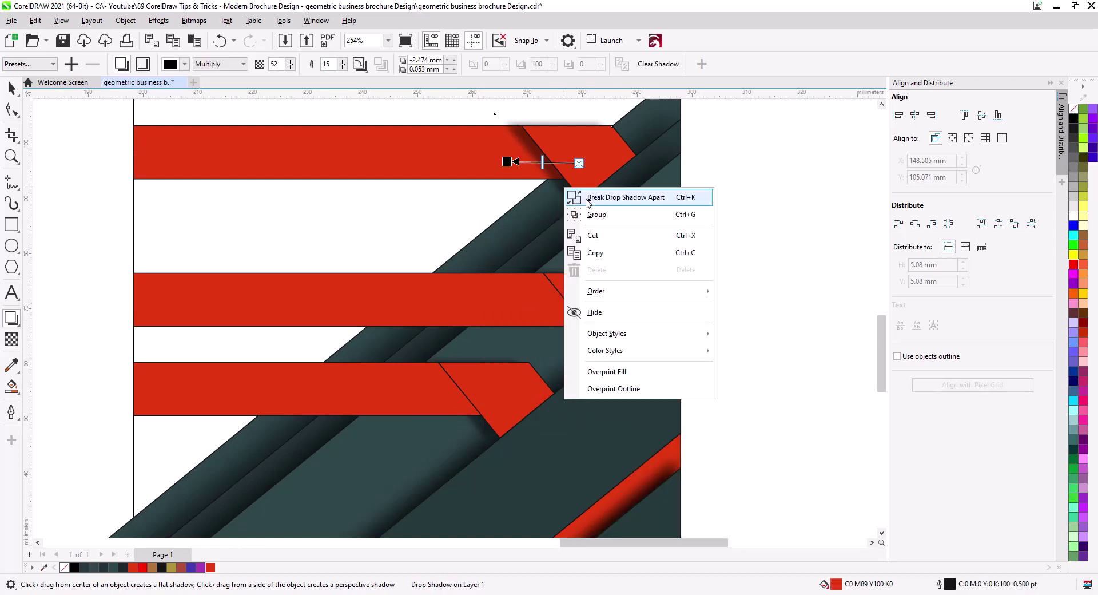
click(572, 196)
click(11, 88)
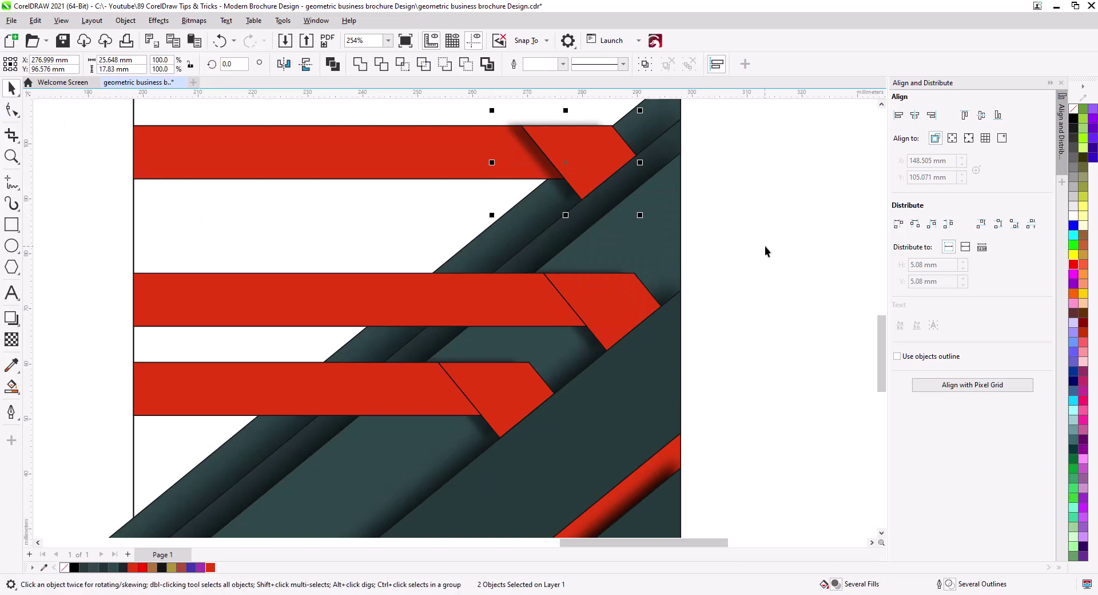
click(764, 250)
Step: PowerClip each separated shadow inside the body of its own bar, for the top, middle and lowest bars
click(553, 192)
right_click(563, 192)
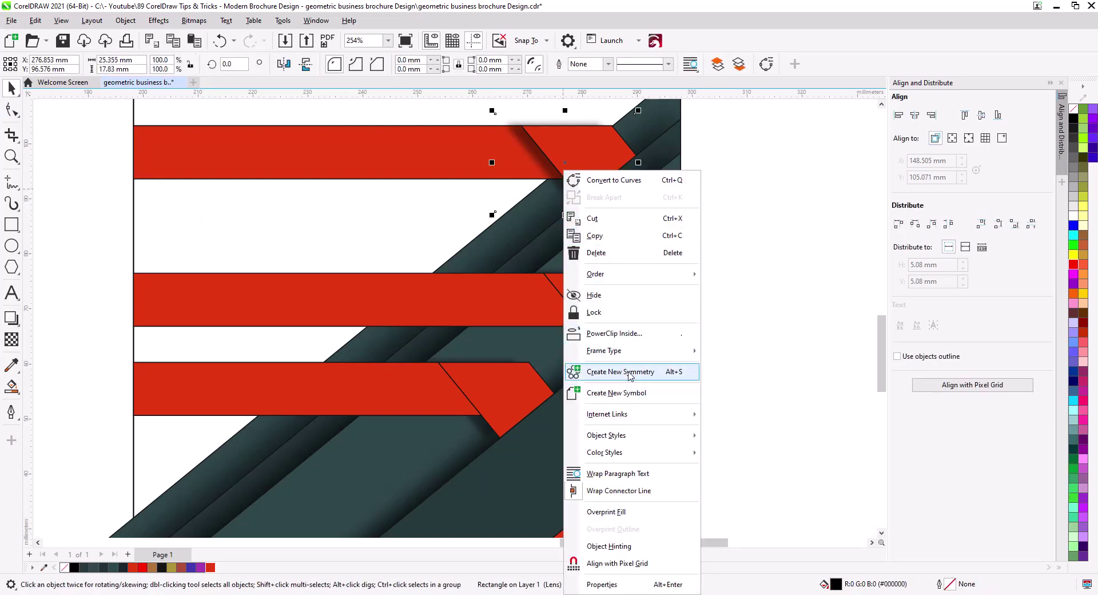
click(614, 333)
click(345, 164)
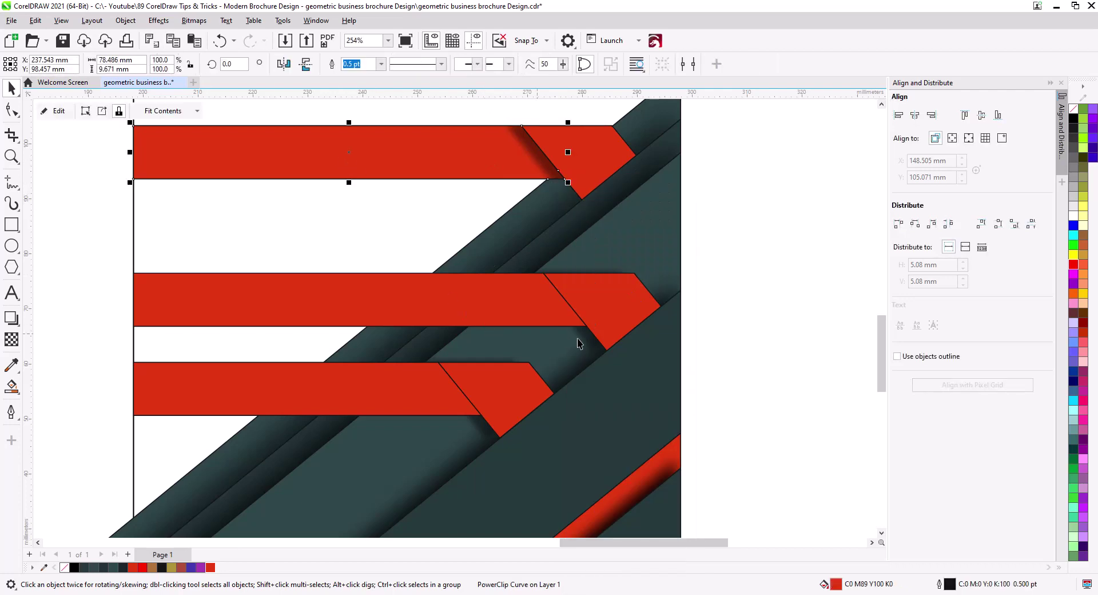
click(593, 346)
right_click(594, 345)
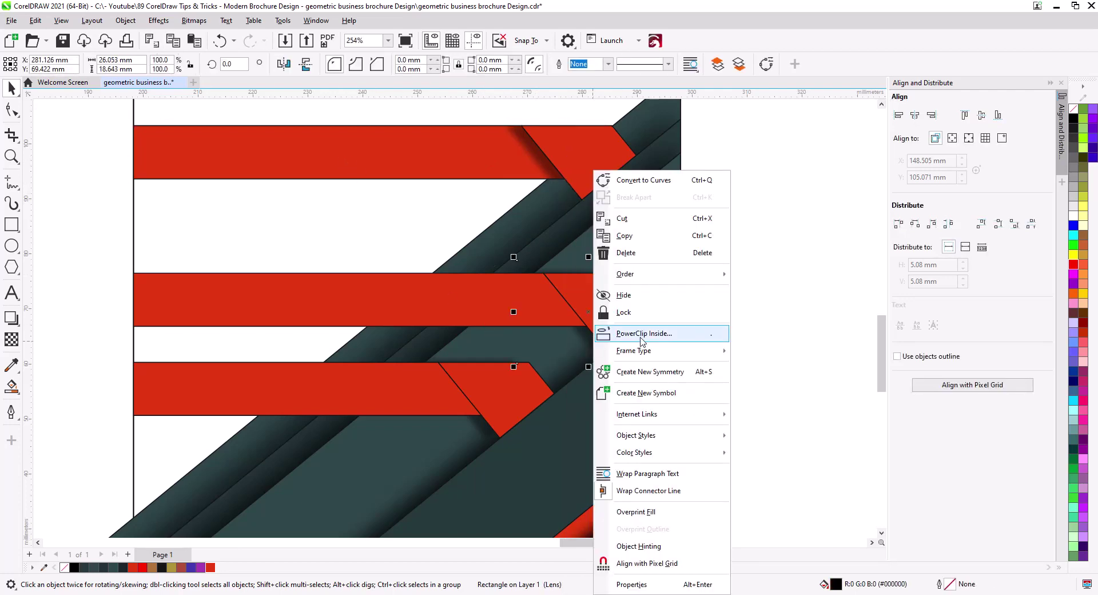
click(626, 262)
click(441, 301)
click(486, 442)
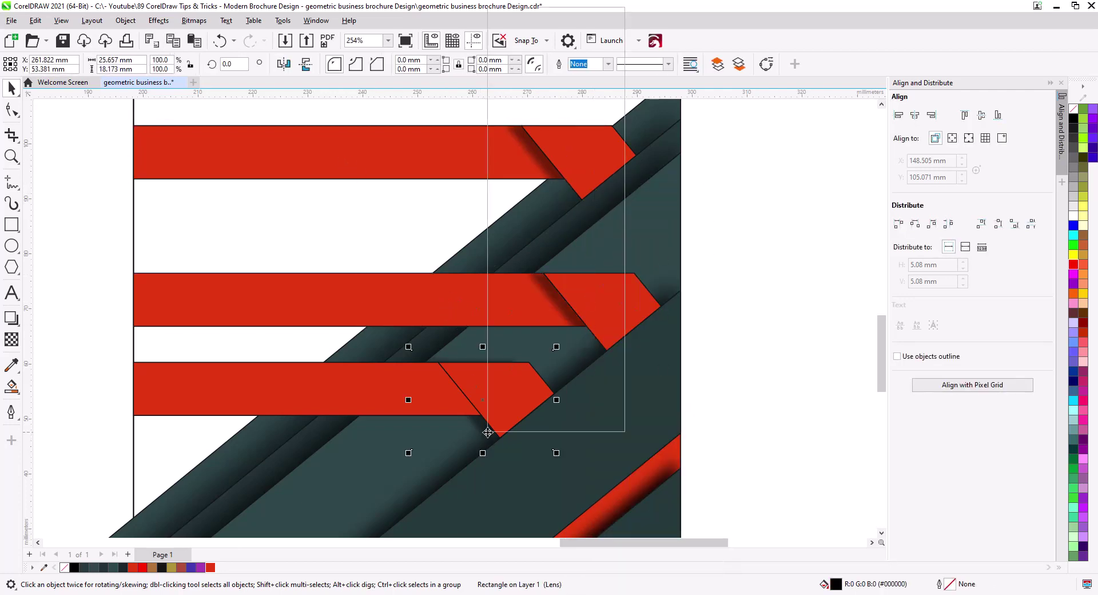
right_click(486, 442)
click(538, 169)
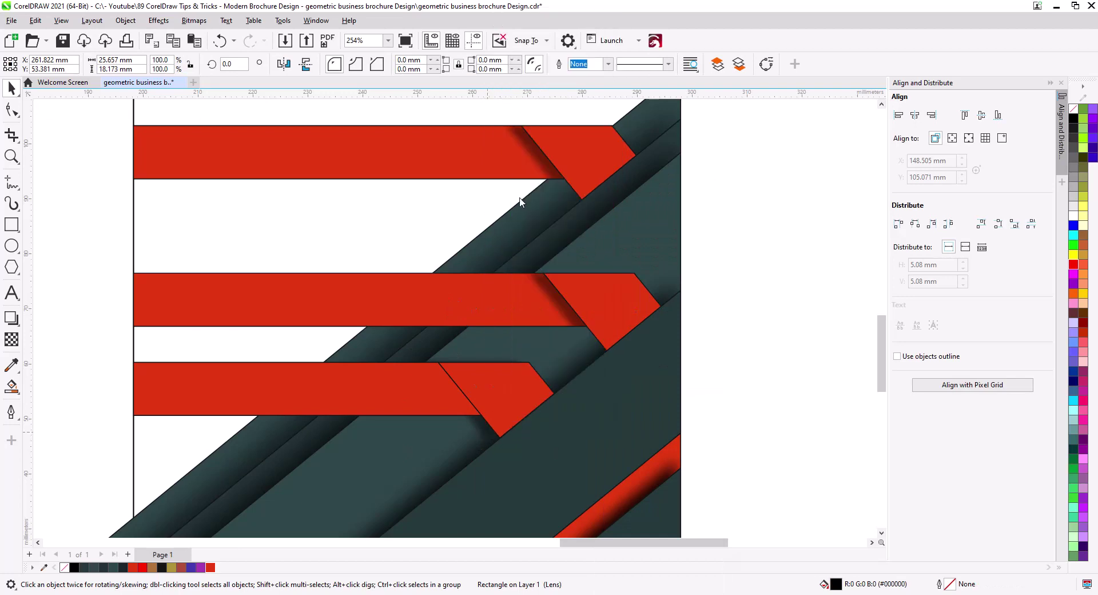
click(277, 394)
click(813, 356)
Step: Remove the outlines from all six pieces of the three red bars
scroll(523, 394, down, 2)
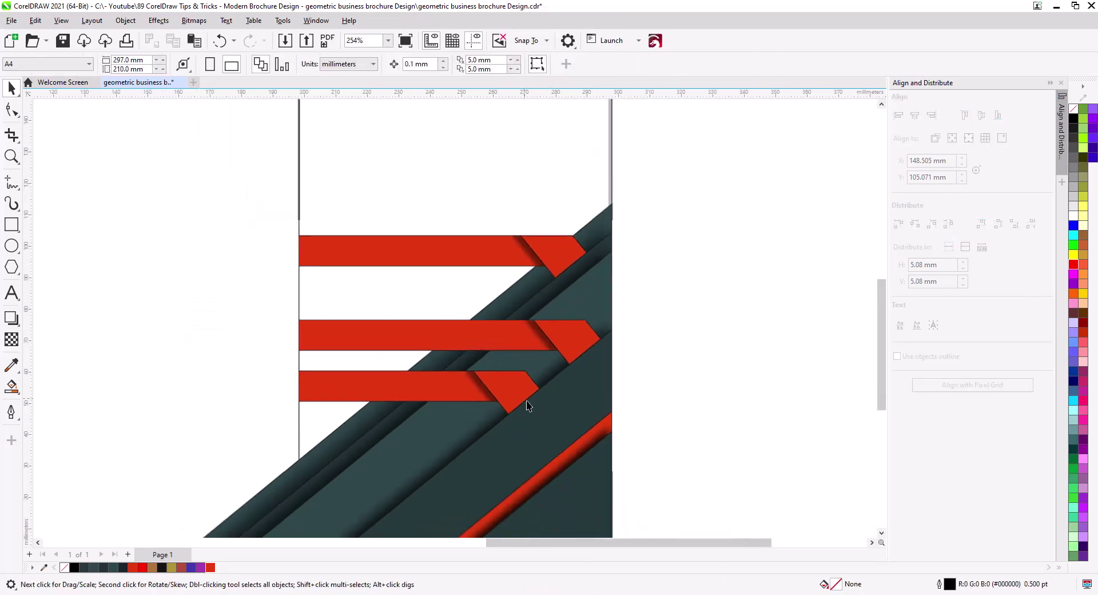
drag(677, 418, 343, 315)
drag(241, 217, 242, 218)
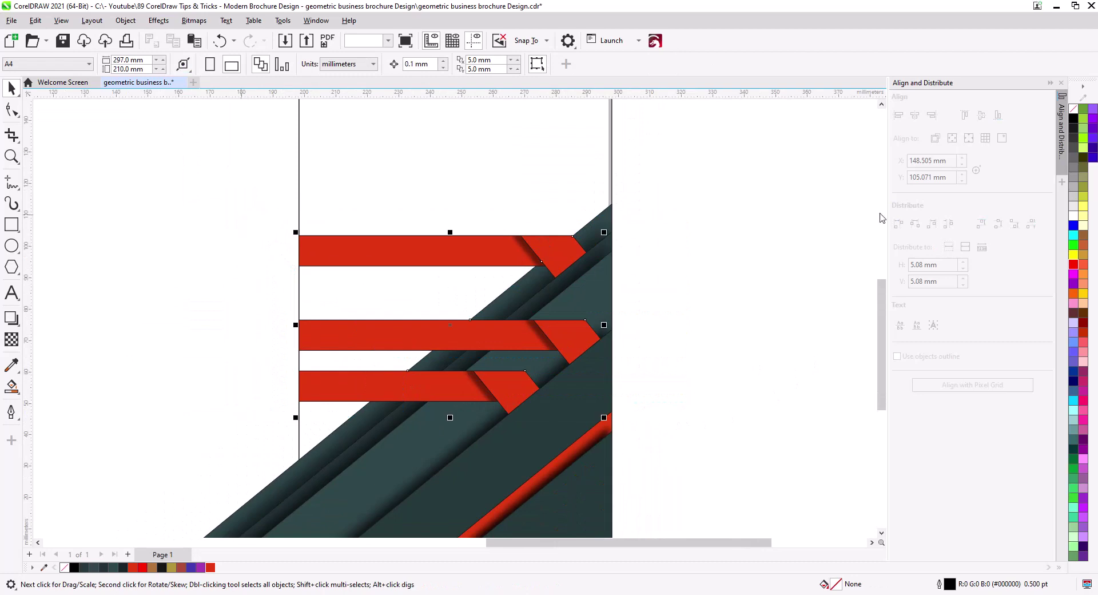
click(703, 340)
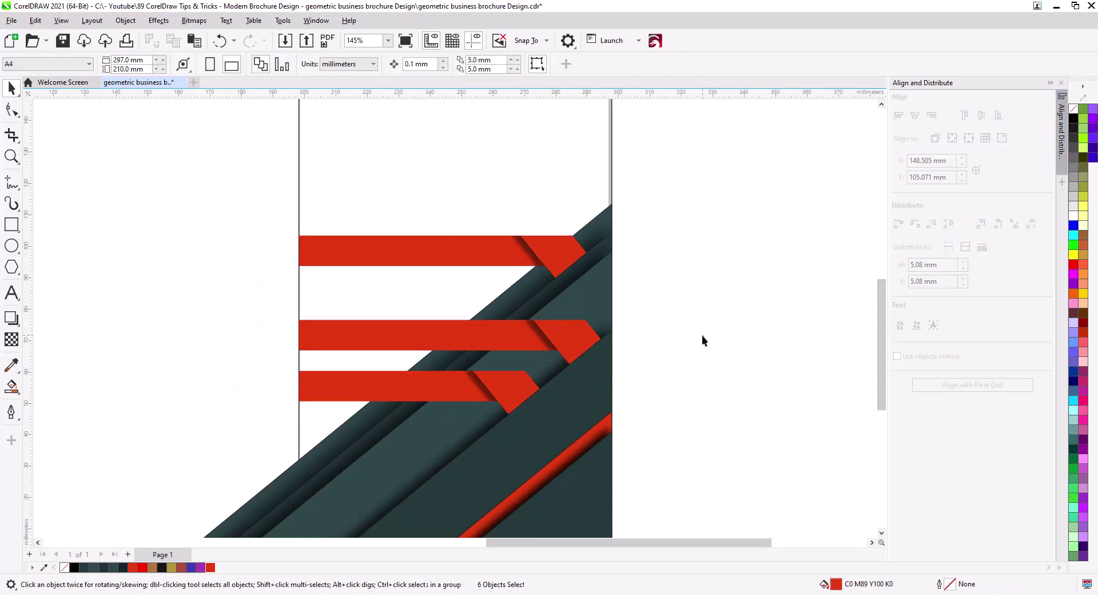
Step: Copy the top red bar with its folded end onto the upper part of the dark left panel
scroll(553, 394, up, 3)
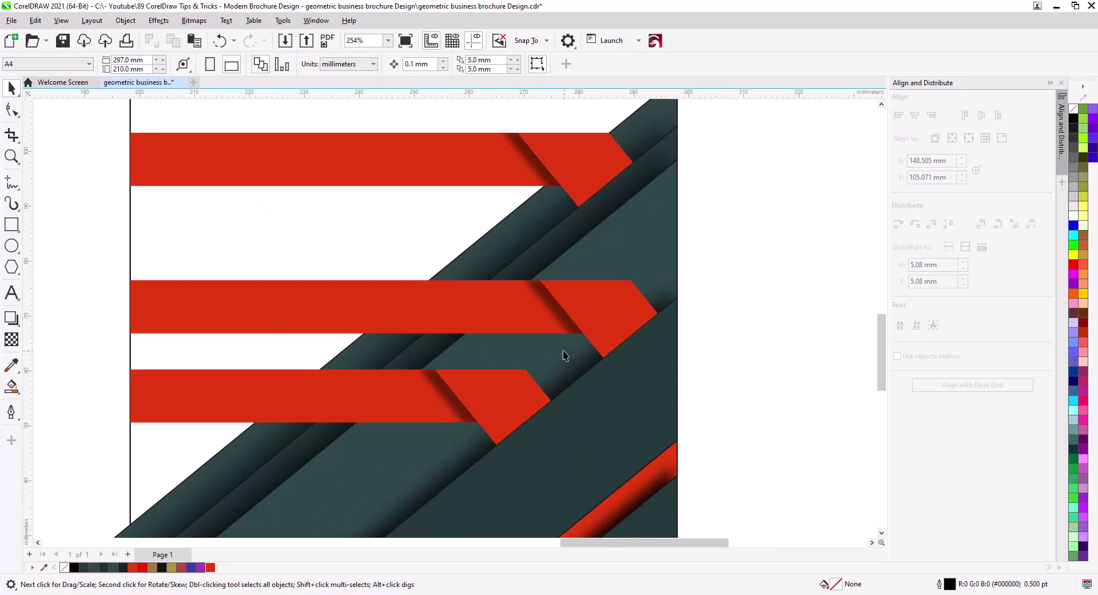
scroll(542, 356, down, 4)
drag(502, 399, 617, 413)
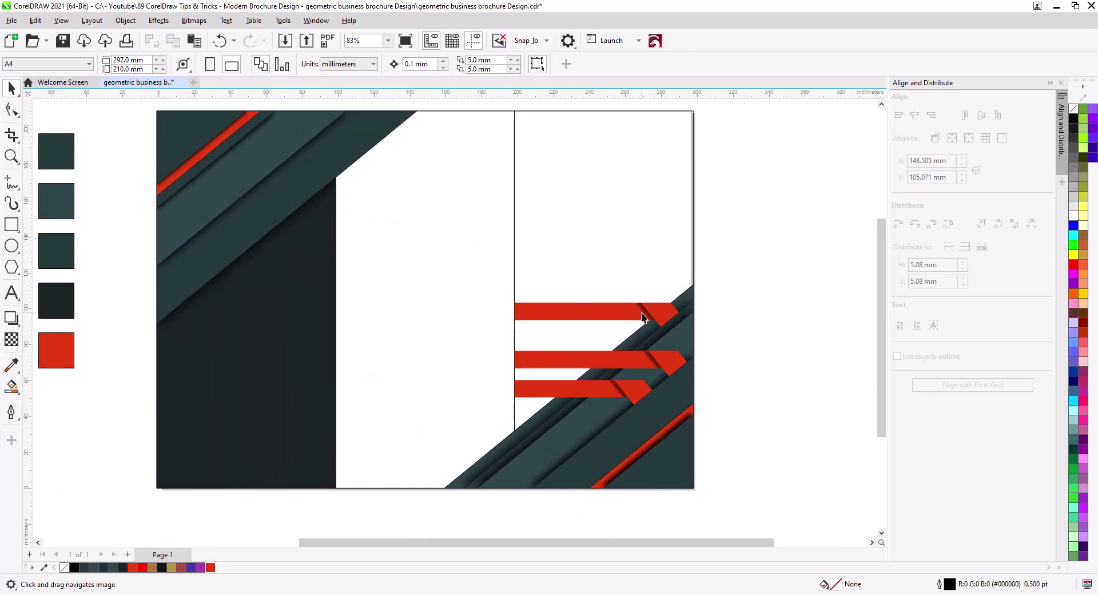
drag(642, 317, 287, 220)
click(737, 337)
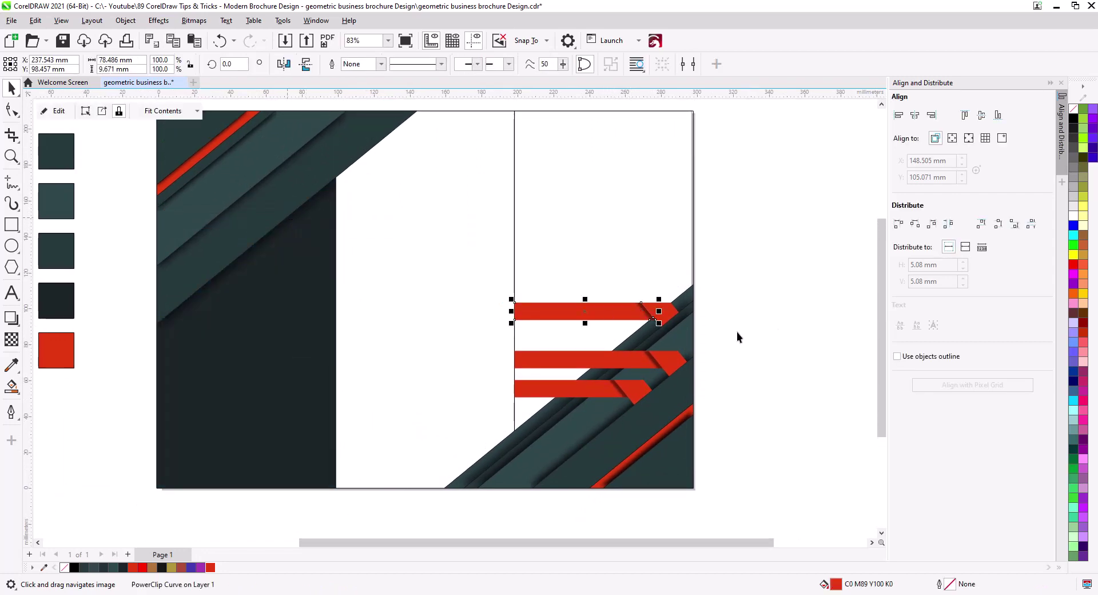
drag(731, 339, 463, 264)
drag(646, 310, 344, 228)
click(378, 255)
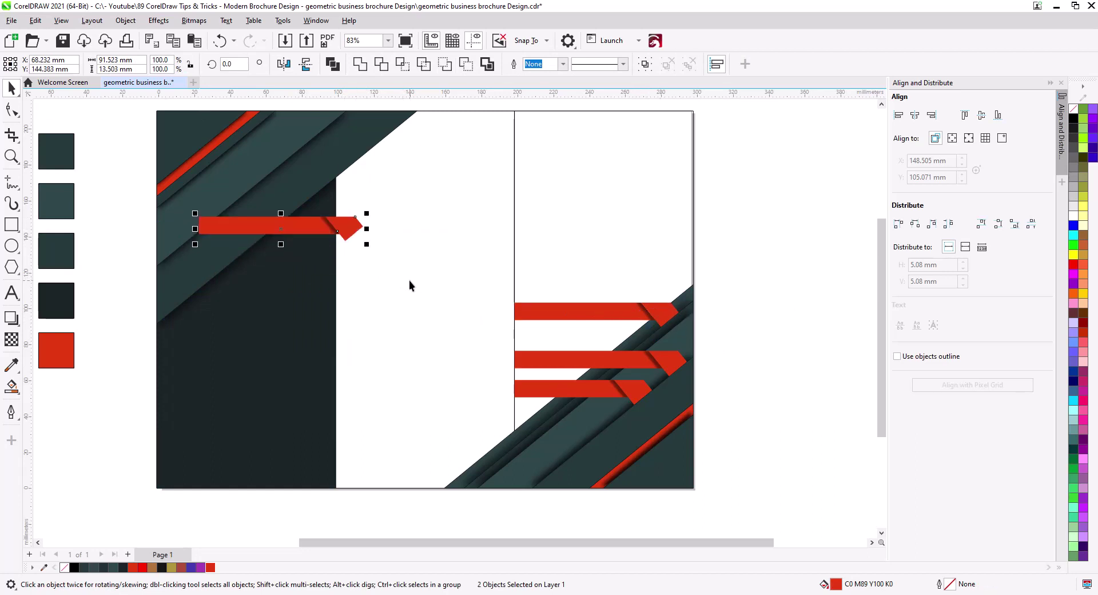
Step: Group the copied bar's two pieces and mirror the group both vertically and horizontally
key(ctrl+g)
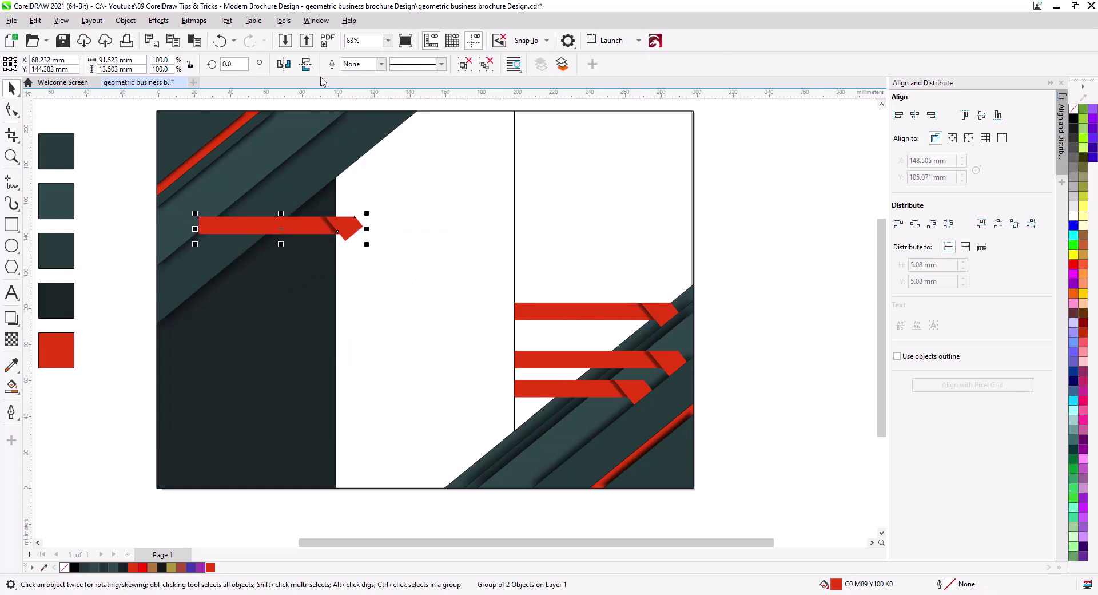
click(306, 63)
click(284, 63)
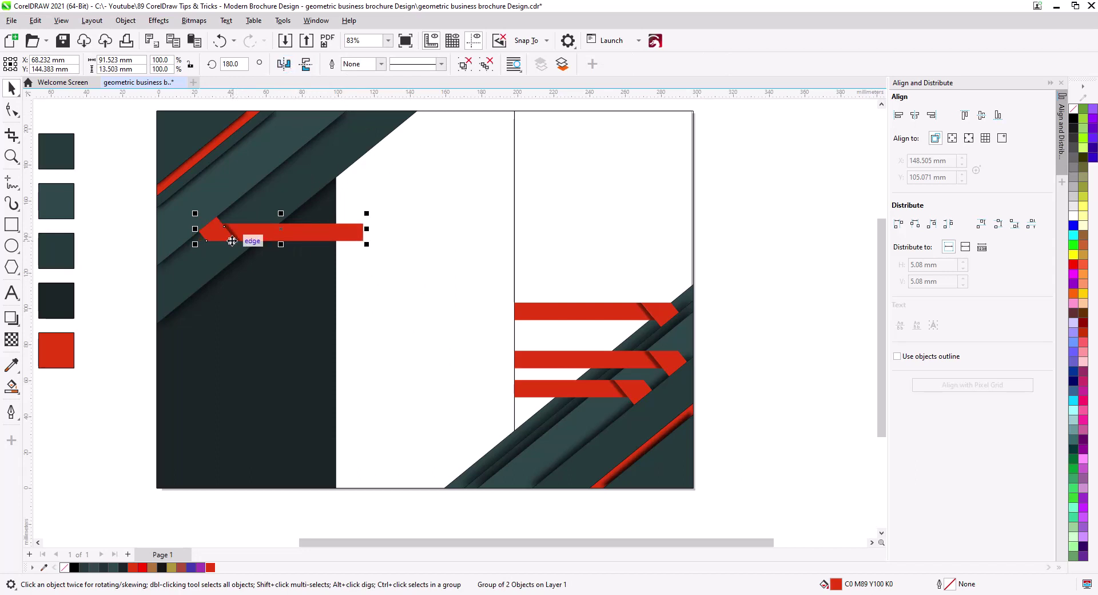
scroll(372, 286, up, 3)
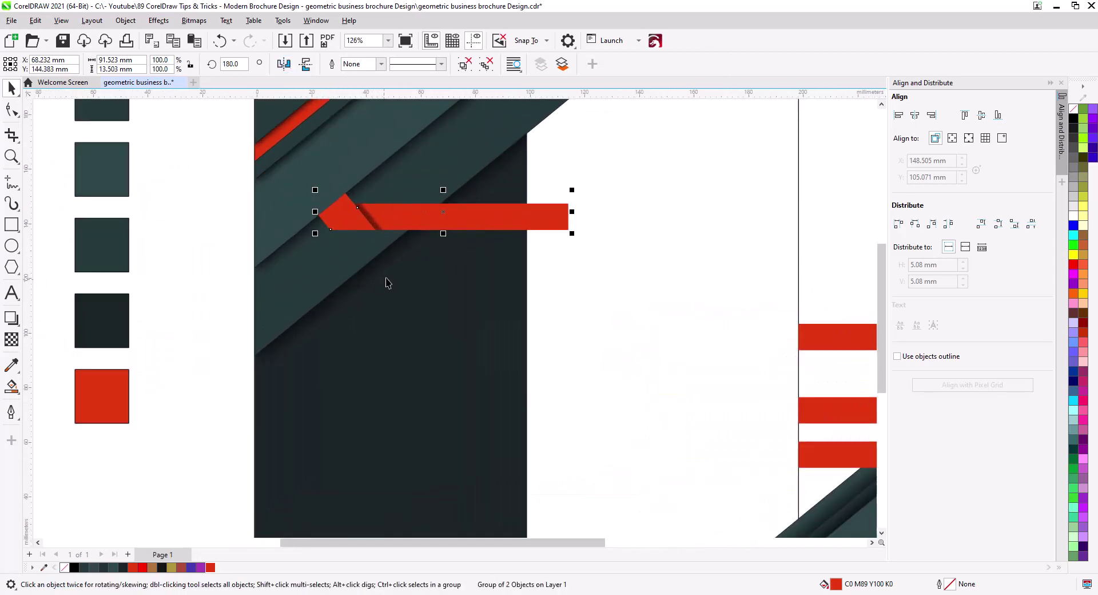
Step: Enlarge the mirrored bar to about 136 mm wide and place its folded tip on the brochure's left edge
drag(315, 234, 197, 346)
drag(247, 218, 321, 257)
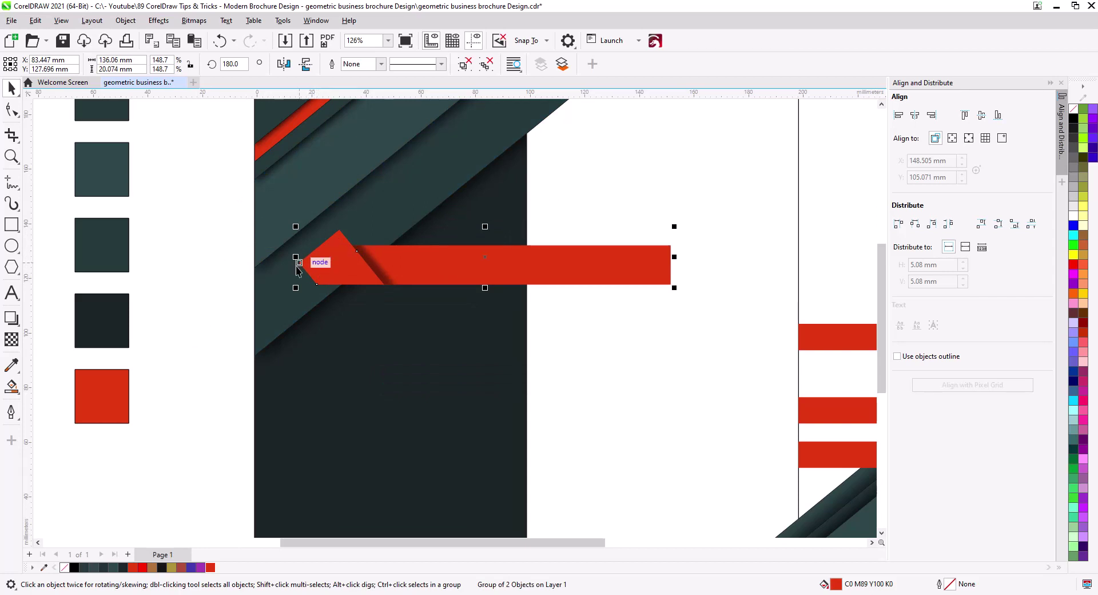
drag(299, 261, 256, 272)
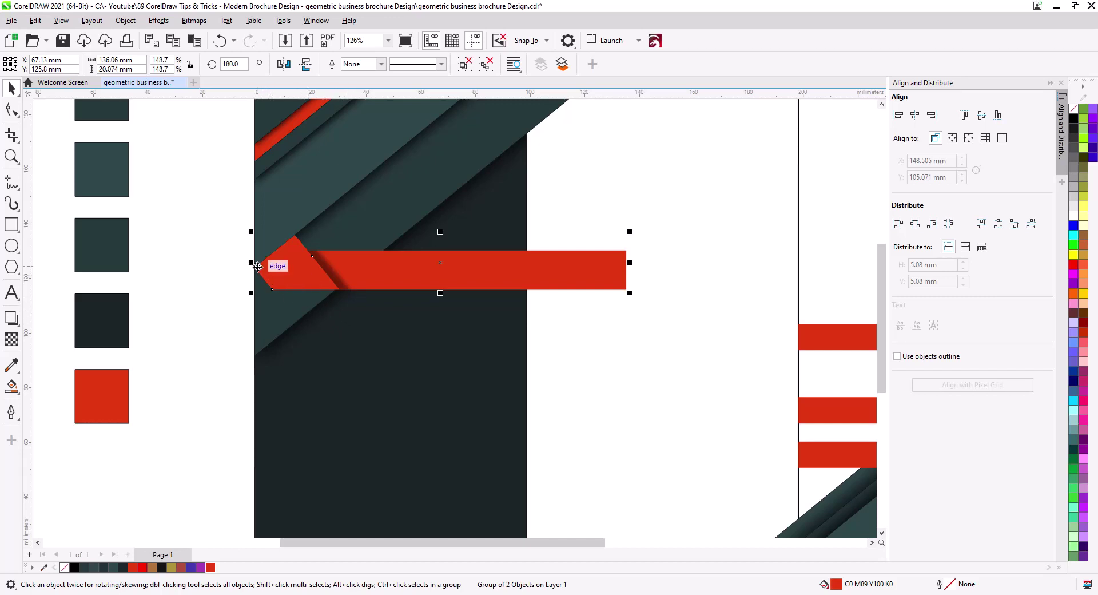
Step: Copy the enlarged bar twice above itself, one with its tip on the brochure's left edge and the upper one offset to the right
drag(257, 266, 258, 180)
click(297, 206)
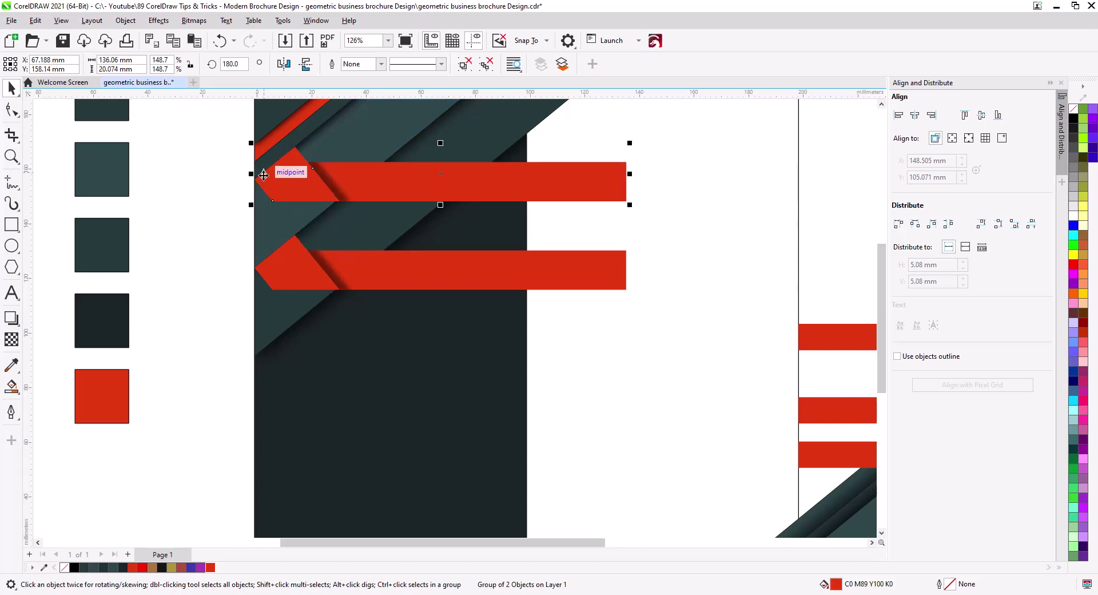
scroll(269, 183, up, 3)
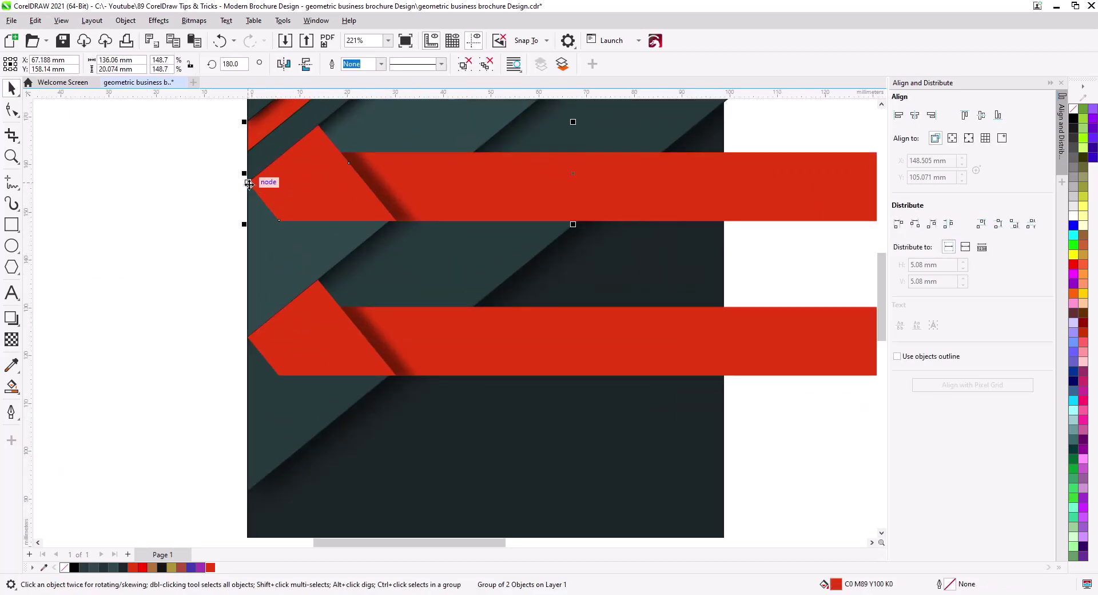
drag(247, 183, 248, 184)
scroll(378, 210, down, 3)
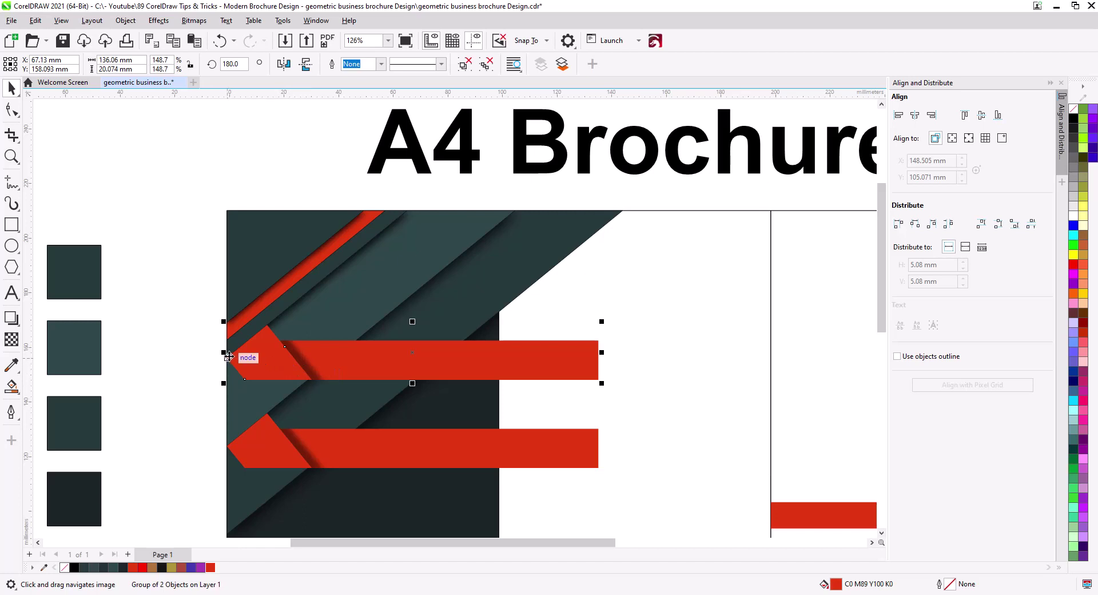
drag(229, 356, 299, 297)
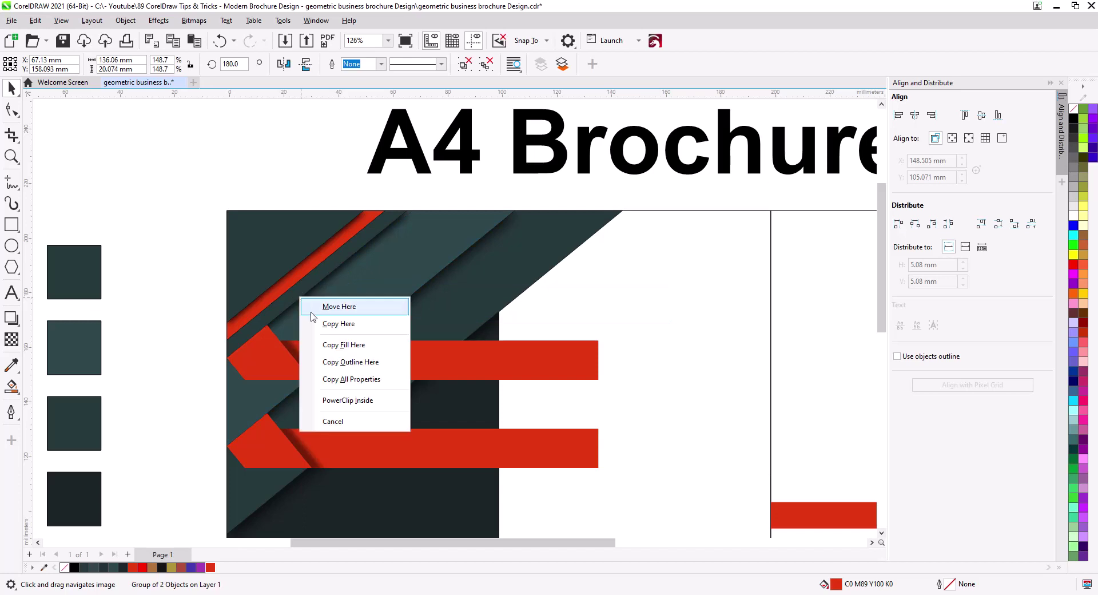
click(323, 324)
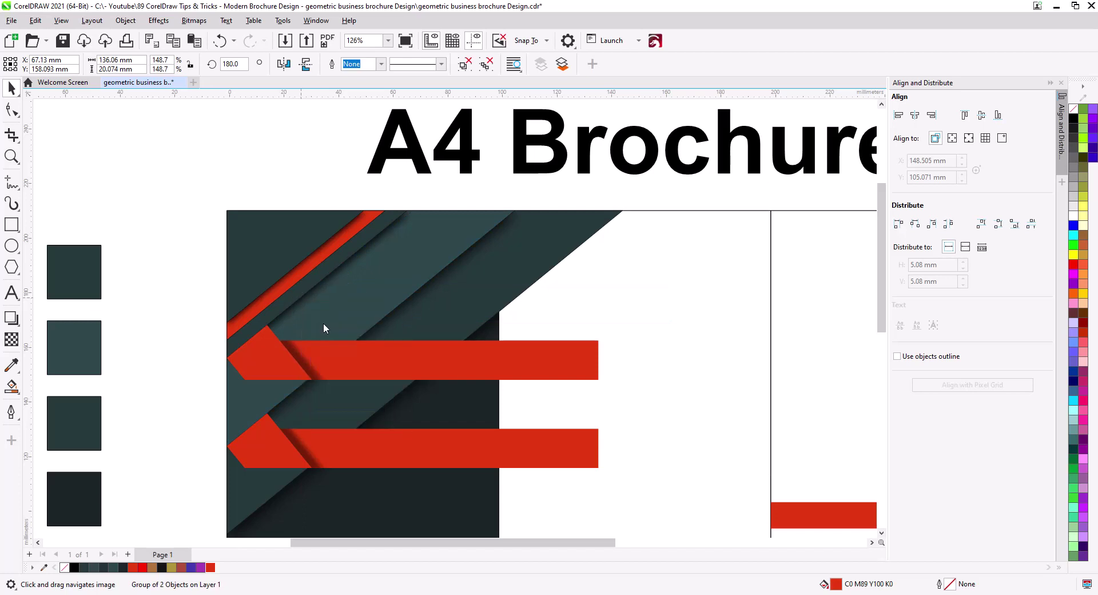
Step: Ungroup the three bars on the dark left panel into their separate pieces
click(16, 116)
click(200, 179)
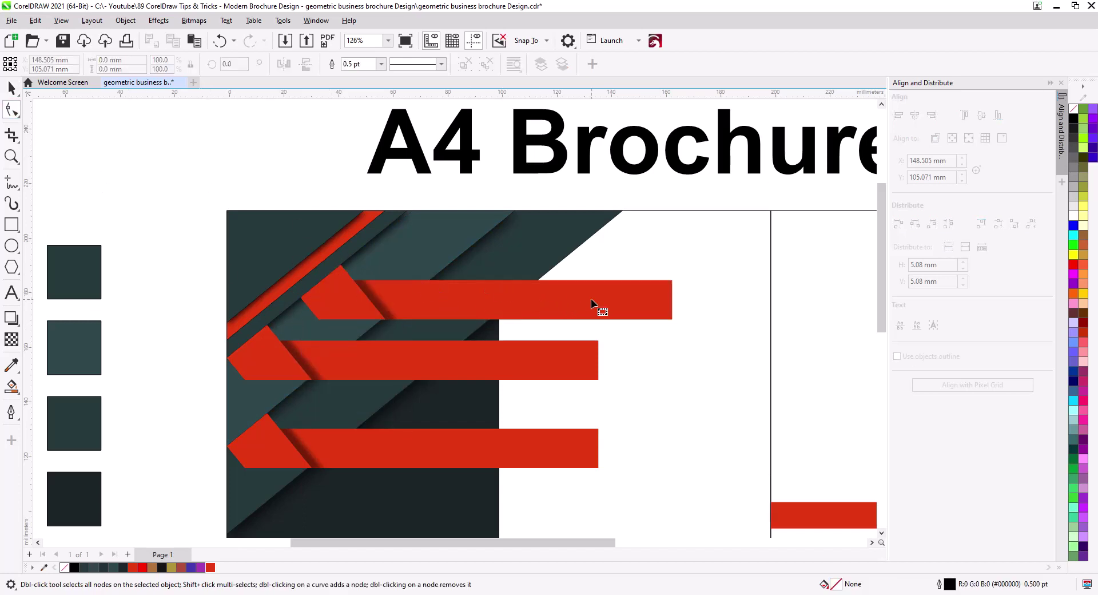
click(11, 89)
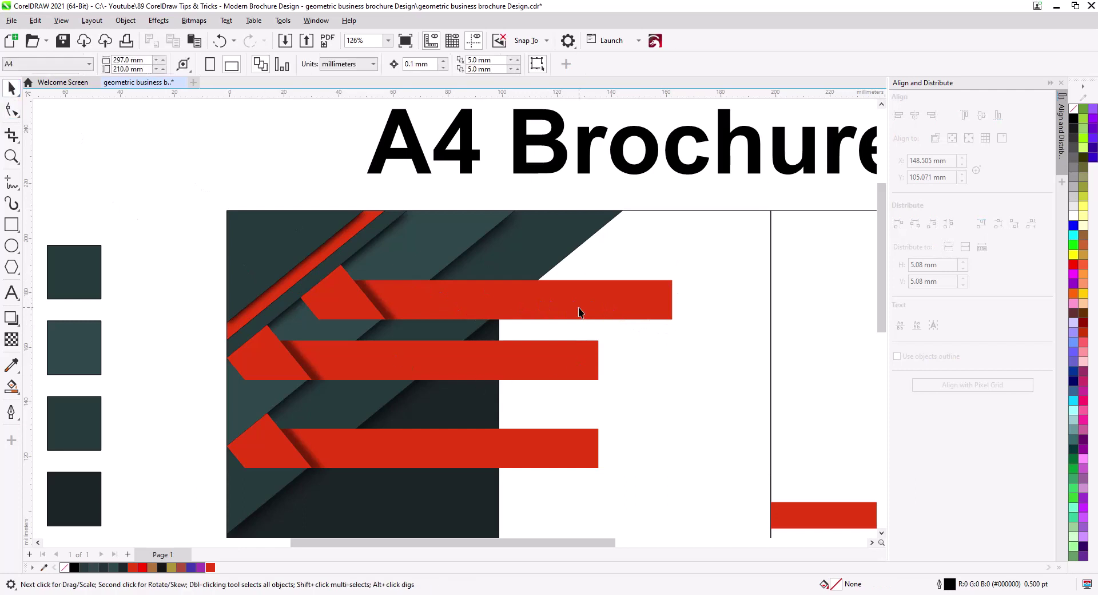
click(565, 362)
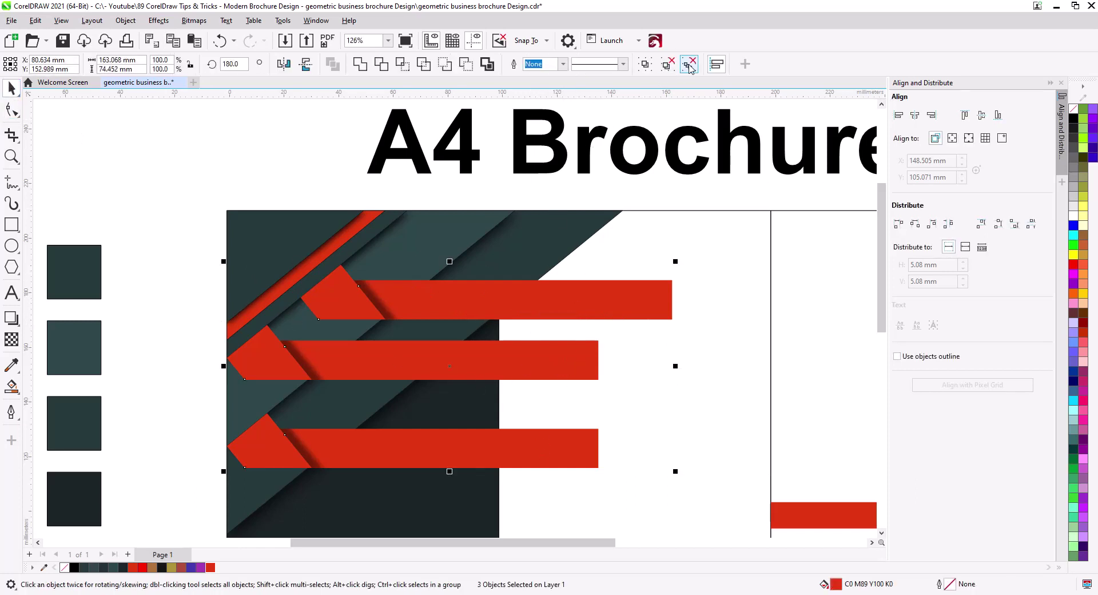
click(168, 199)
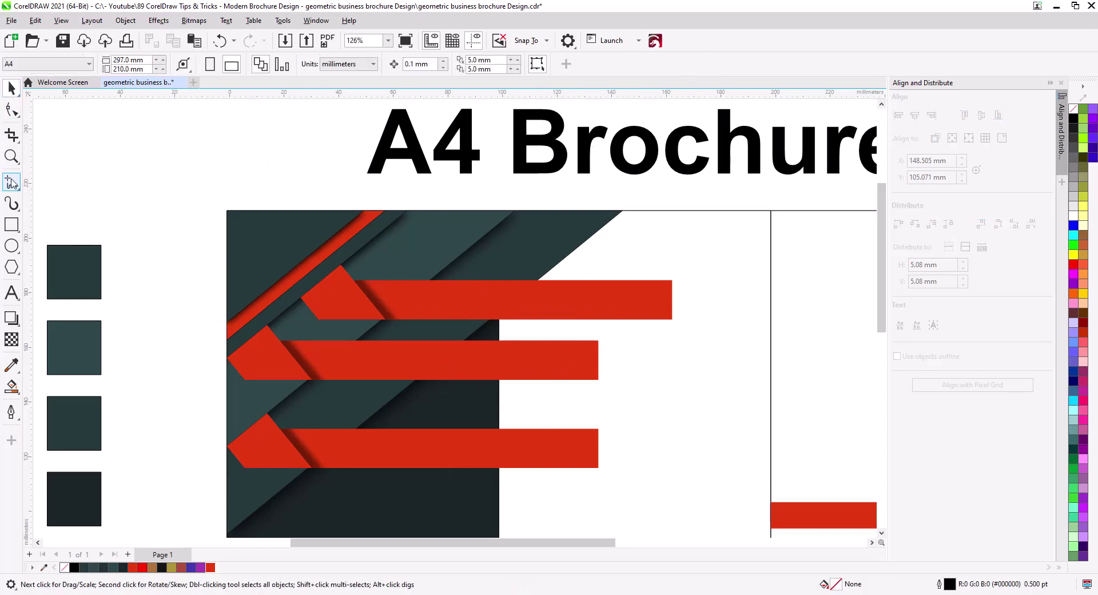
Step: Shorten the bodies of the three bars by moving their right end nodes to the dark panel's right edge
click(12, 110)
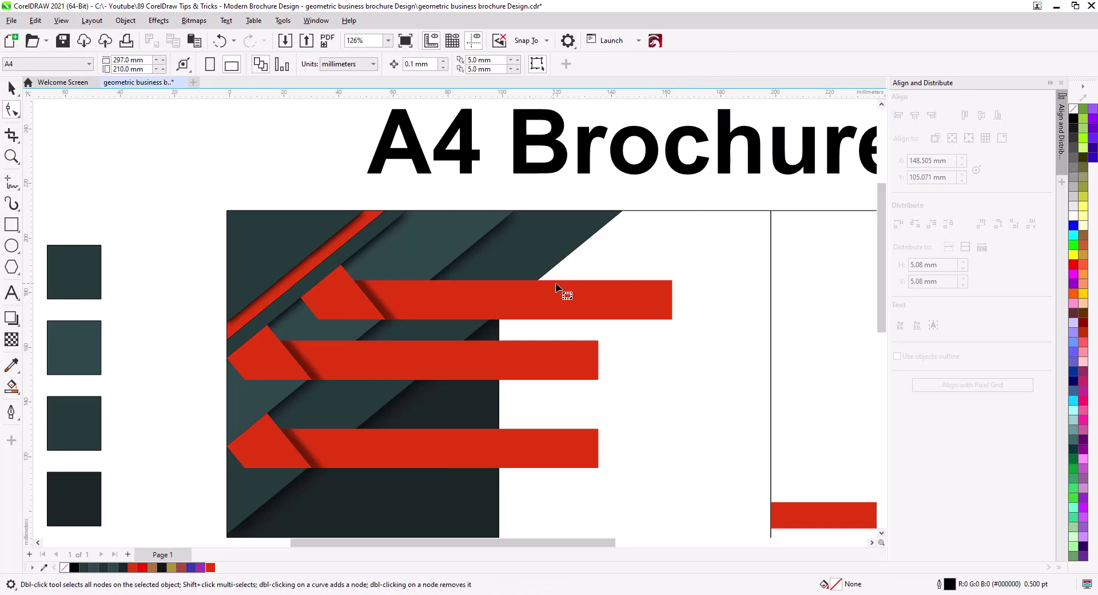
click(606, 309)
drag(657, 297, 499, 320)
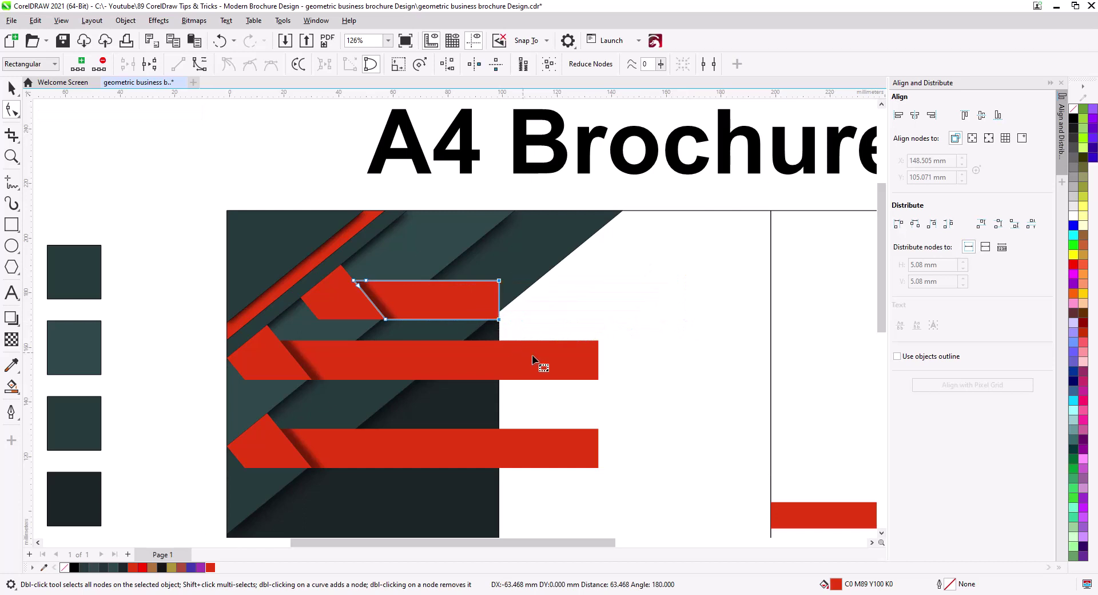
click(539, 363)
drag(609, 396, 569, 323)
drag(598, 379, 499, 379)
click(566, 451)
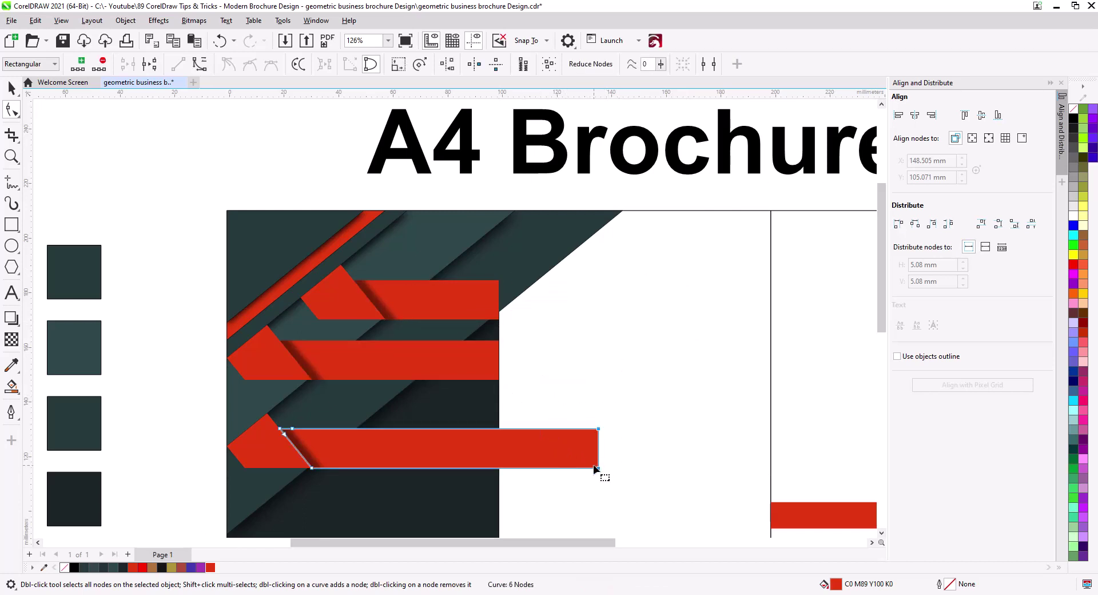
drag(599, 469, 500, 467)
Step: Move the HEADLINE title and its three lorem ipsum paragraphs onto the brochure's white middle panel
scroll(463, 371, down, 5)
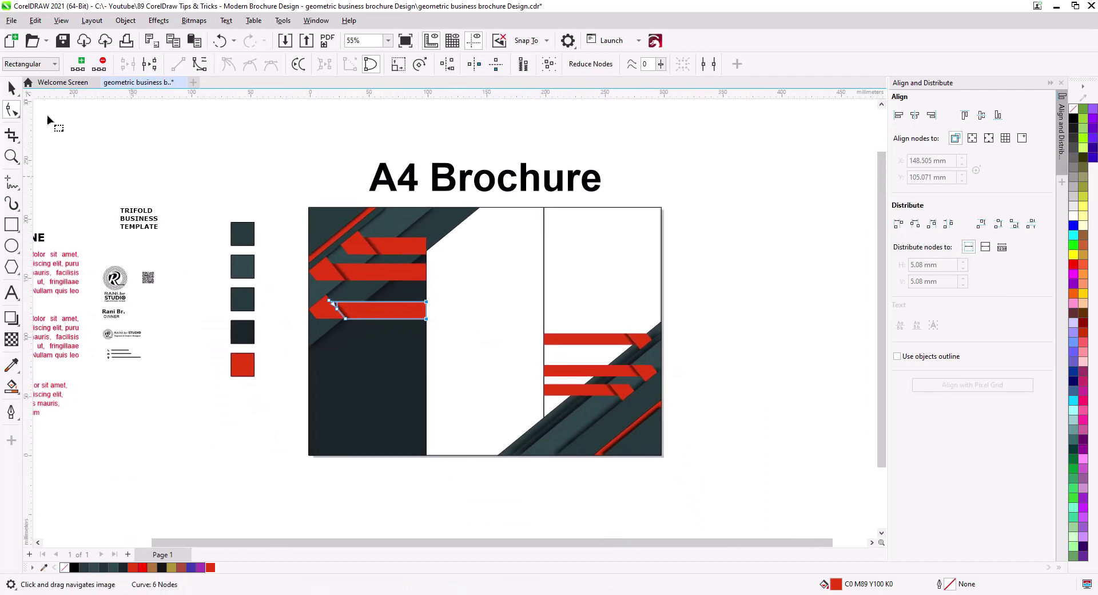
click(11, 90)
click(291, 265)
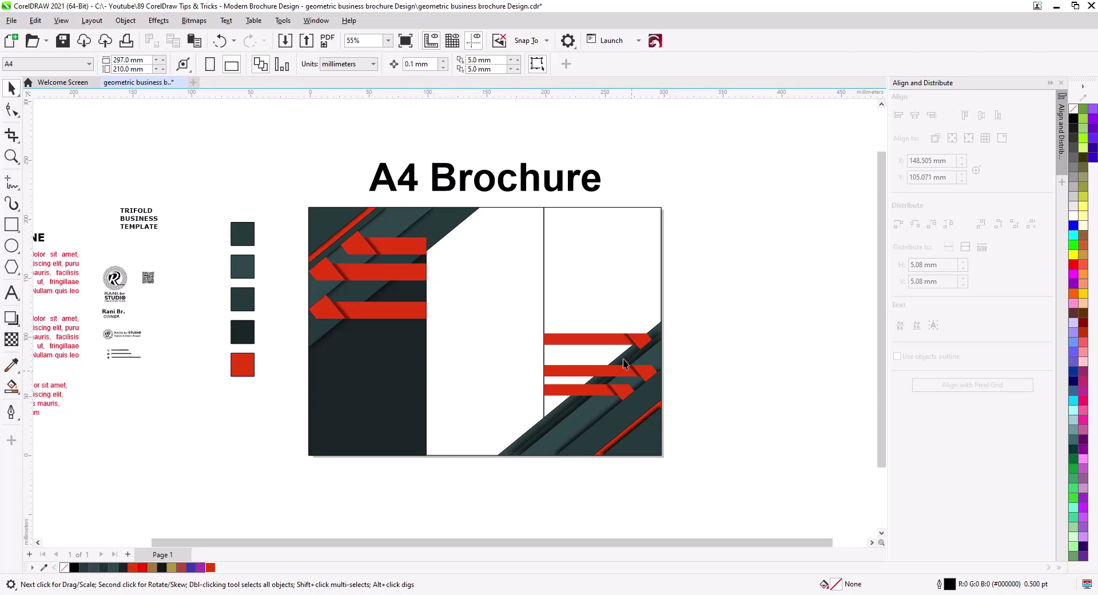
drag(303, 400, 447, 382)
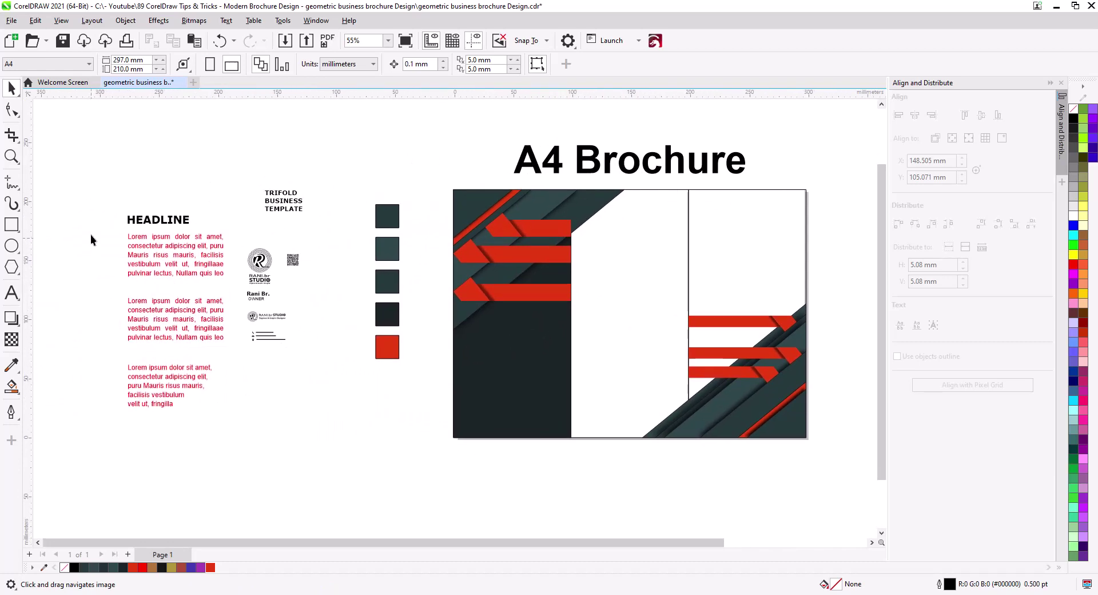
drag(238, 422, 237, 422)
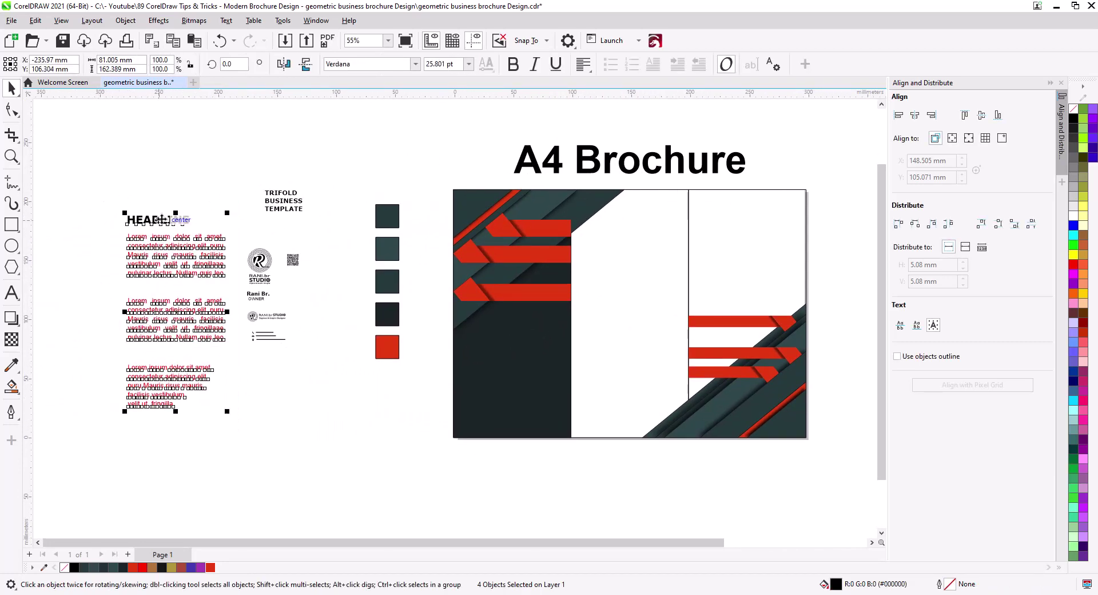
drag(155, 220, 607, 241)
click(577, 485)
drag(603, 483, 488, 526)
Step: Fill the HEADLINE title and the lowest paragraph with the red of the palette square, C0 M89 Y100 K0
scroll(480, 476, up, 2)
drag(517, 476, 520, 533)
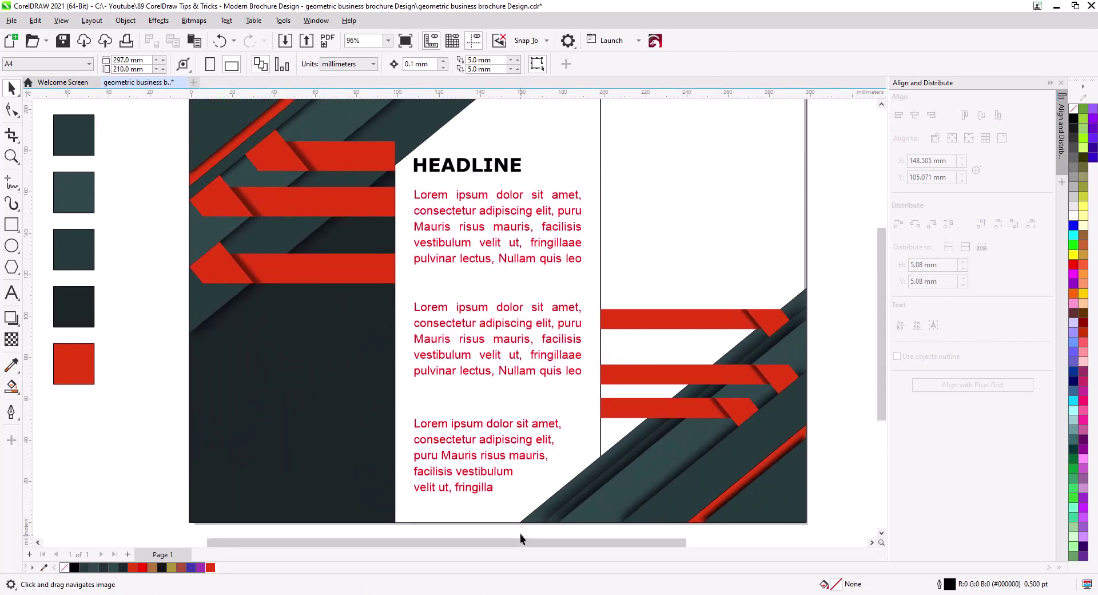
click(478, 438)
shift+click(487, 165)
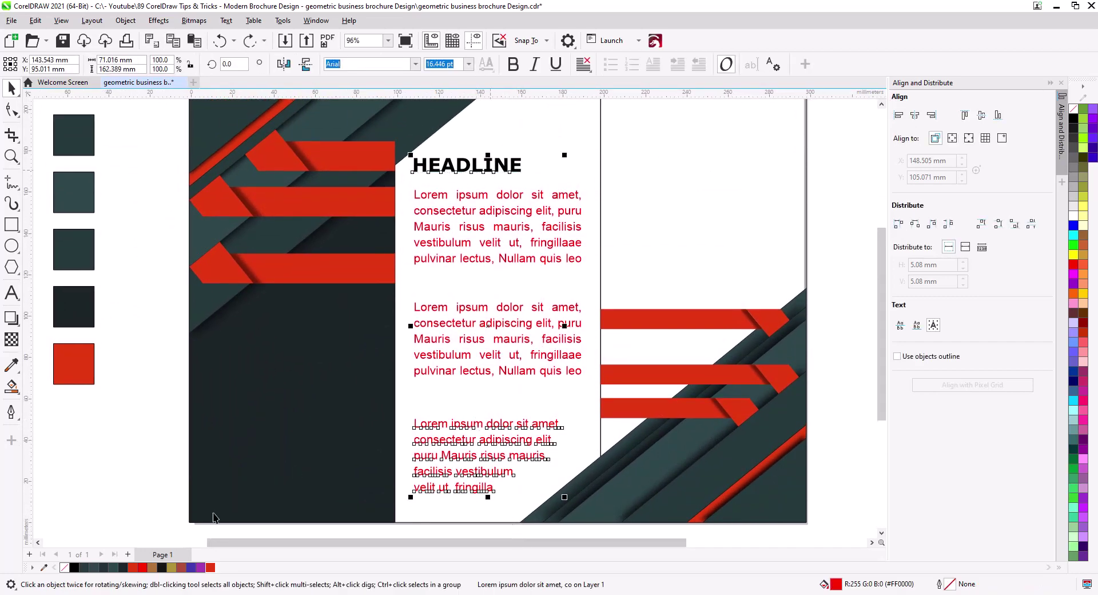
click(88, 427)
Step: Fill the two upper paragraphs with black and move the HEADLINE title down closer to the first paragraph
click(472, 358)
shift+click(457, 256)
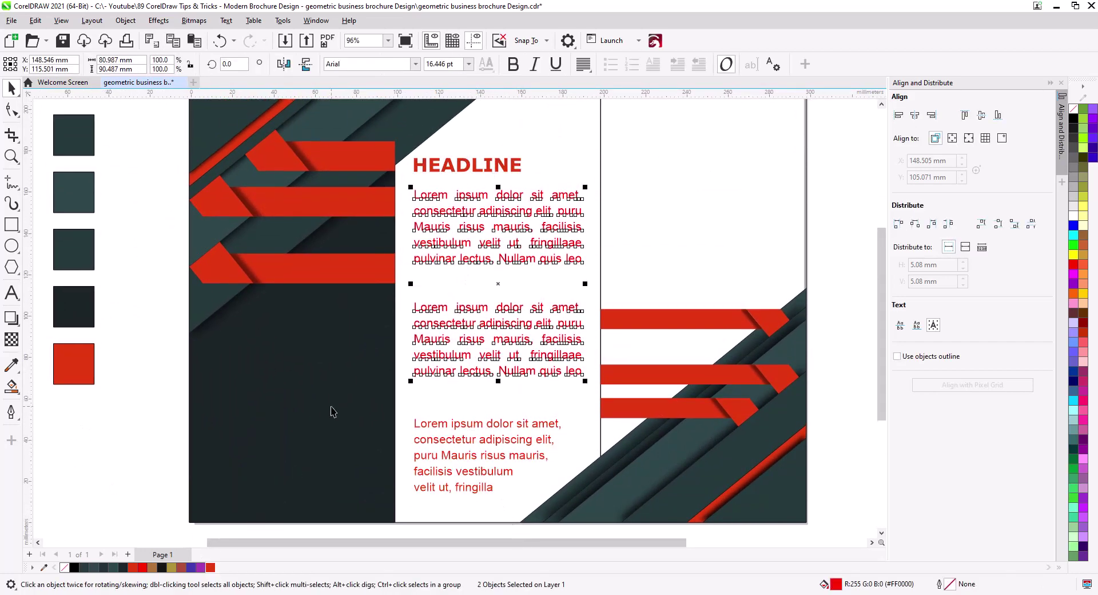
click(163, 567)
click(309, 456)
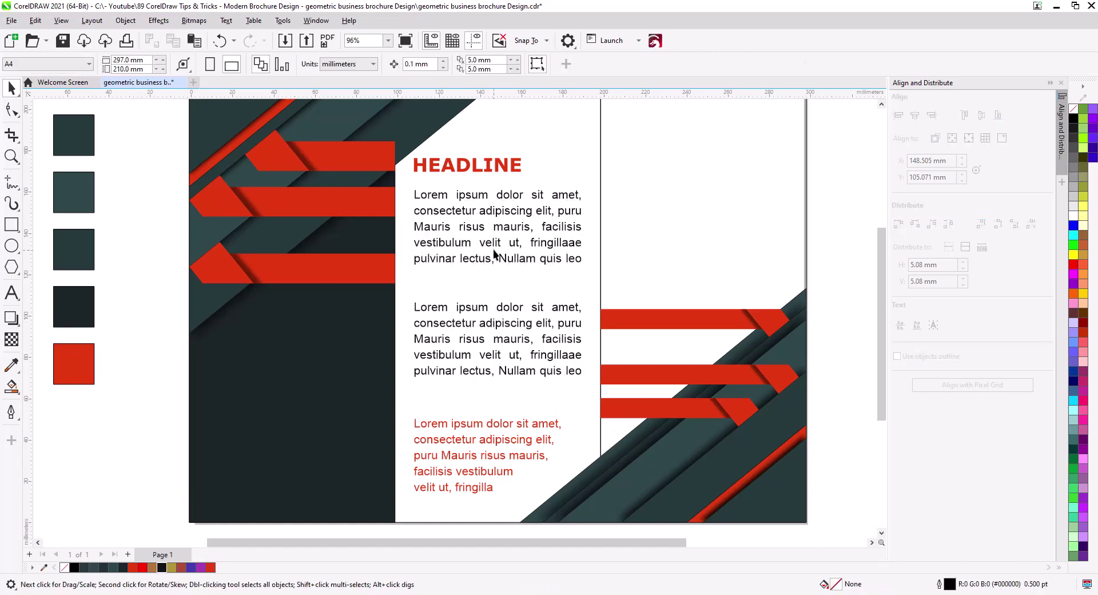
drag(468, 170, 468, 177)
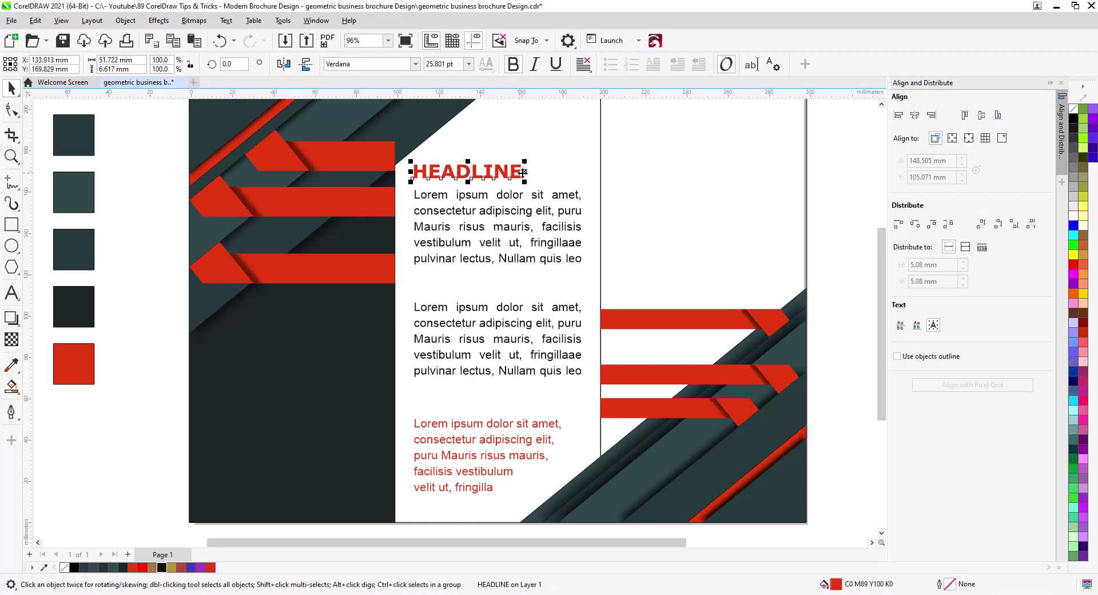
click(135, 406)
Step: Move the TRIFOLD BUSINESS TEMPLATE text onto the red bars of the left panel and break it apart into single lines
scroll(135, 406, down, 1)
drag(135, 406, 324, 410)
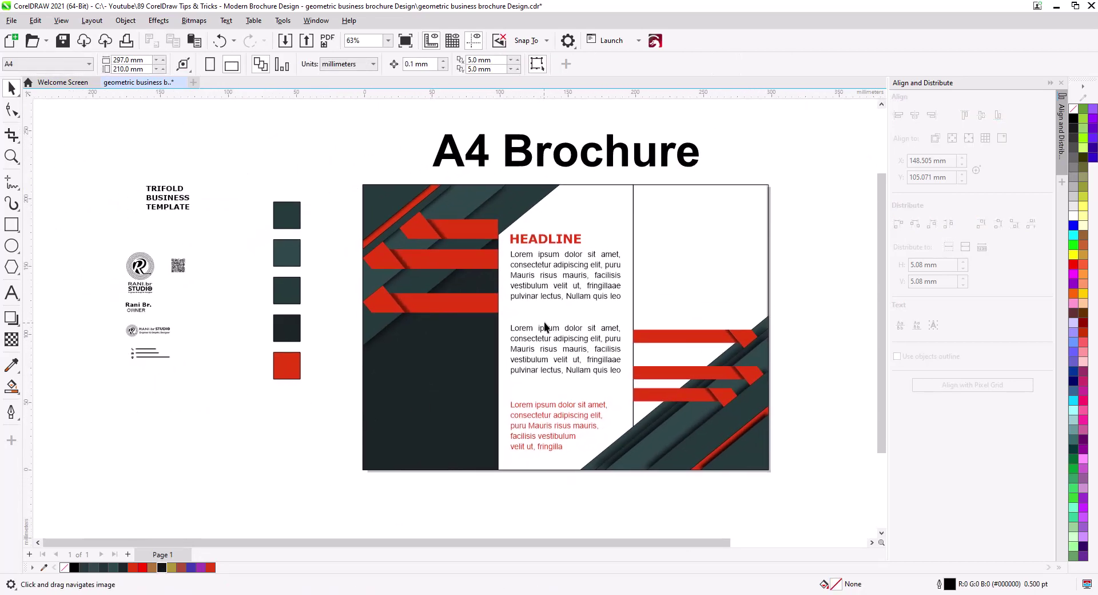
scroll(297, 413, down, 1)
drag(252, 275, 483, 311)
scroll(489, 328, up, 5)
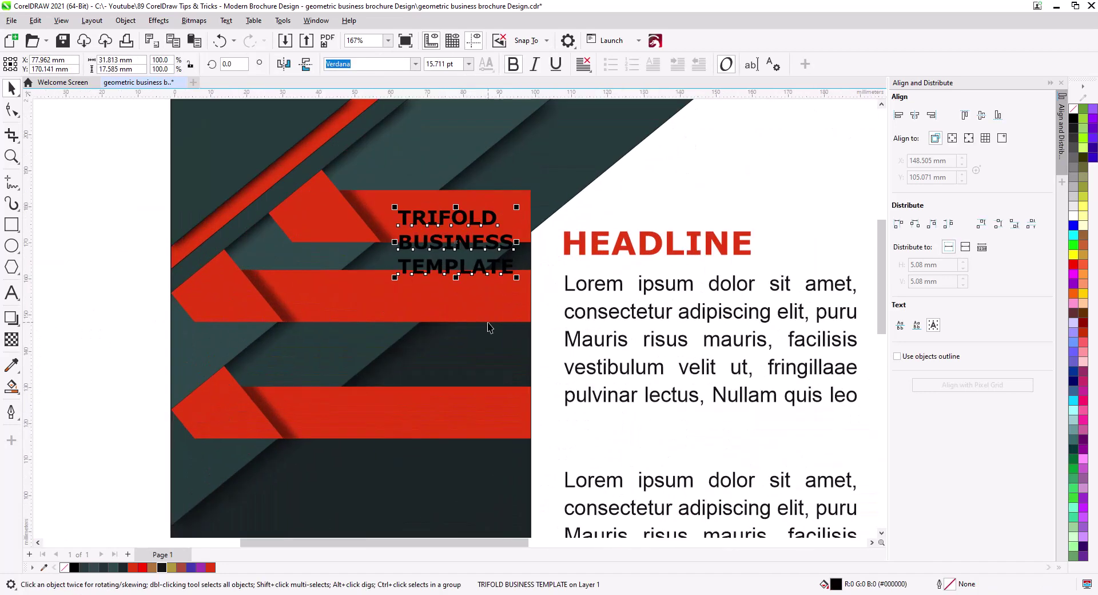
click(12, 88)
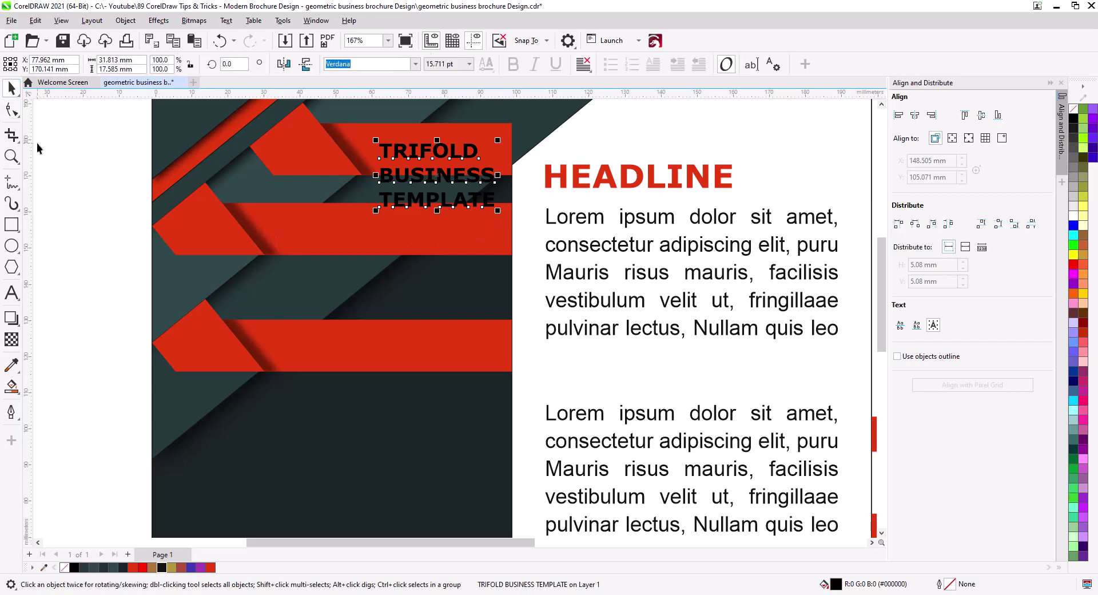
key(ctrl+k)
Step: Centre TEMPLATE, BUSINESS and TRIFOLD vertically on the lowest, middle and top red bars respectively
click(398, 206)
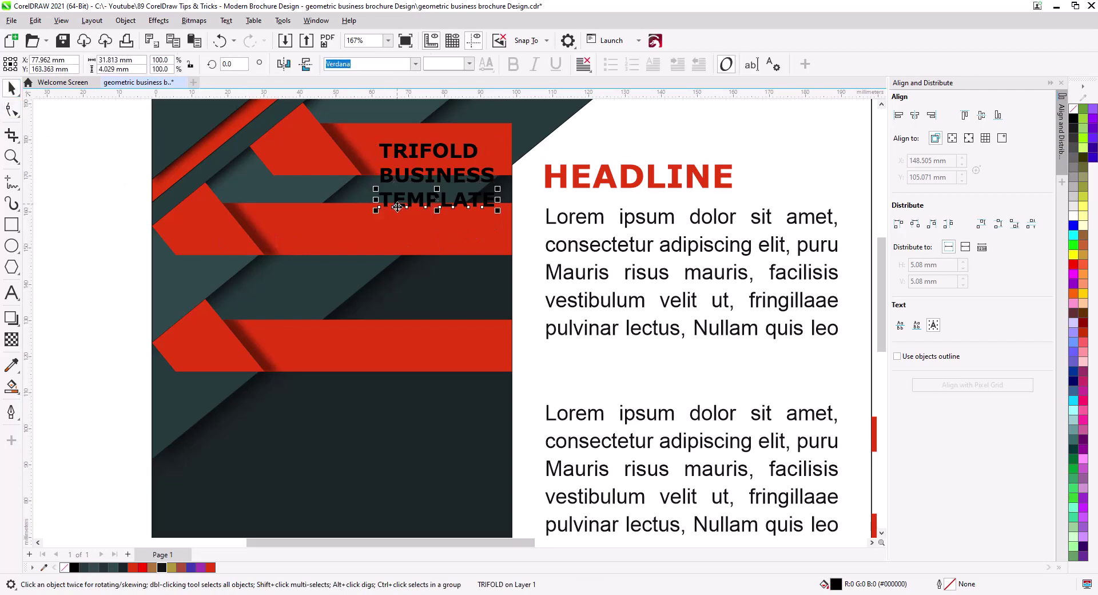
shift+click(406, 343)
key(c)
click(444, 178)
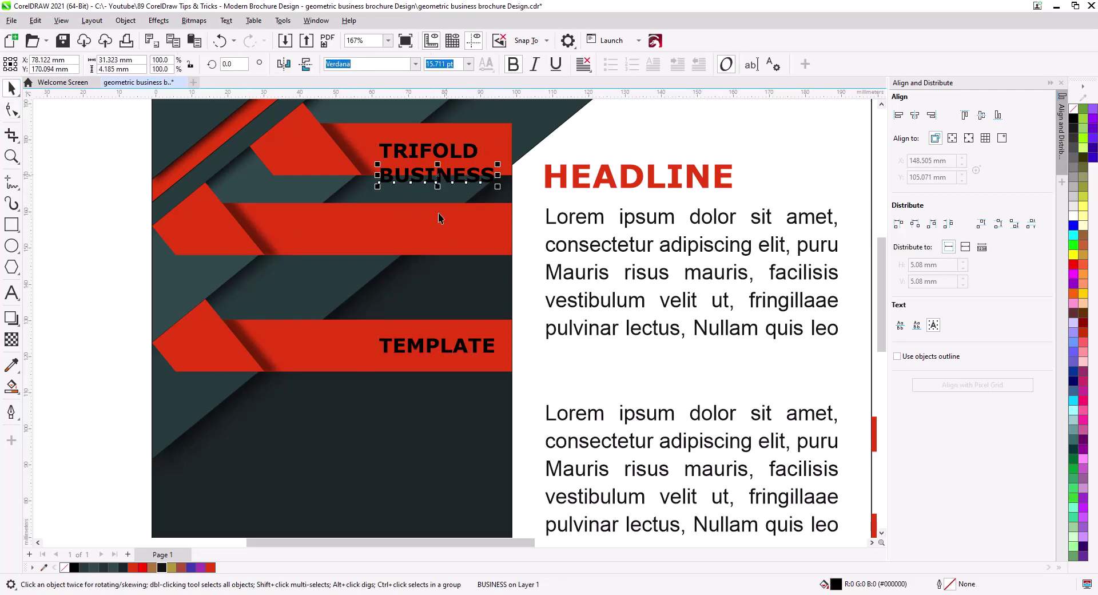
shift+click(441, 229)
key(c)
click(447, 159)
shift+click(451, 167)
key(c)
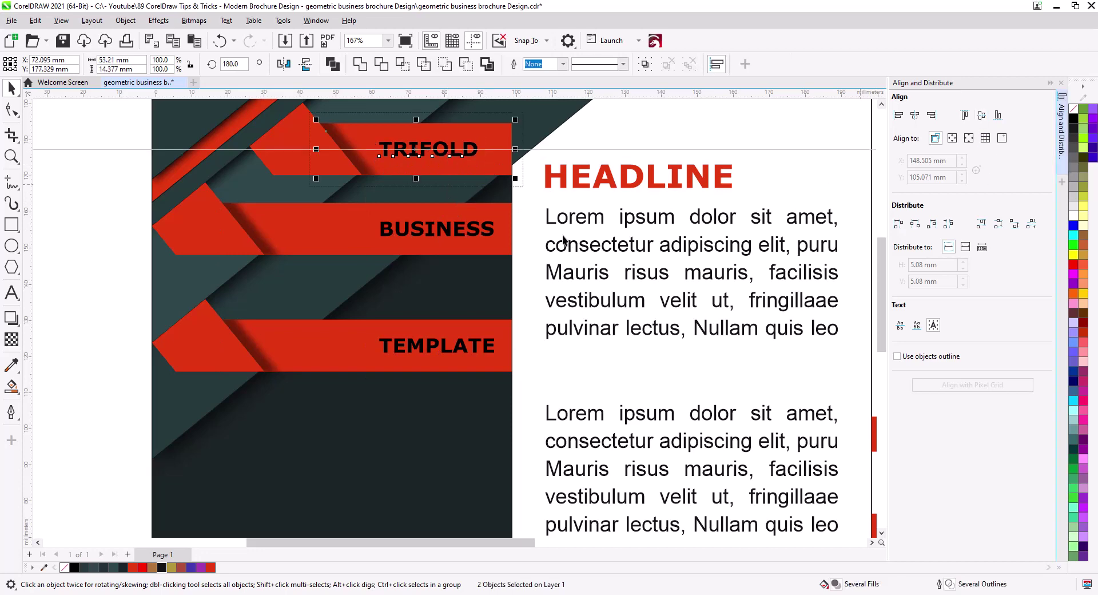
key(Escape)
Step: Fill the words TRIFOLD, BUSINESS and TEMPLATE with white
click(425, 155)
shift+click(437, 229)
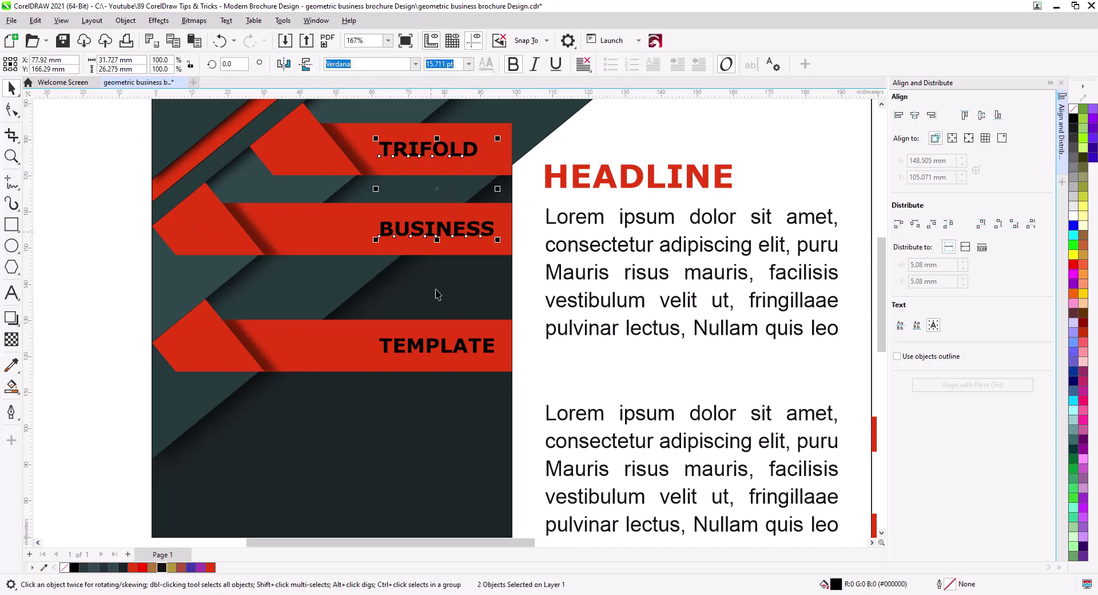
shift+click(444, 347)
click(1074, 220)
click(127, 308)
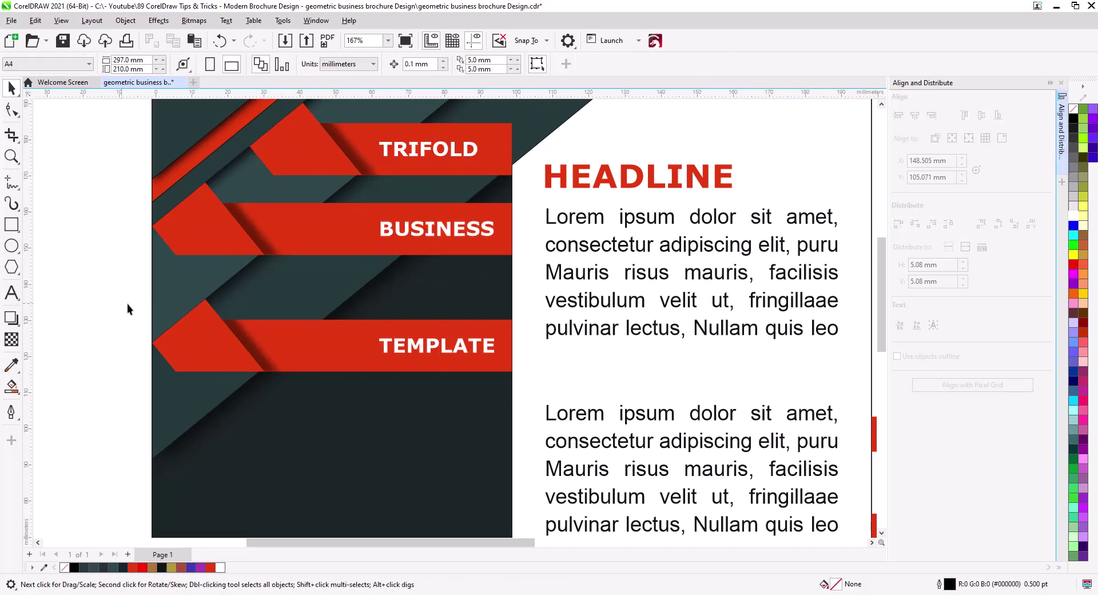
Step: Group the horizontal studio logo and place it in white, about 79 mm wide, on the dark left panel below the bars
scroll(280, 309, down, 2)
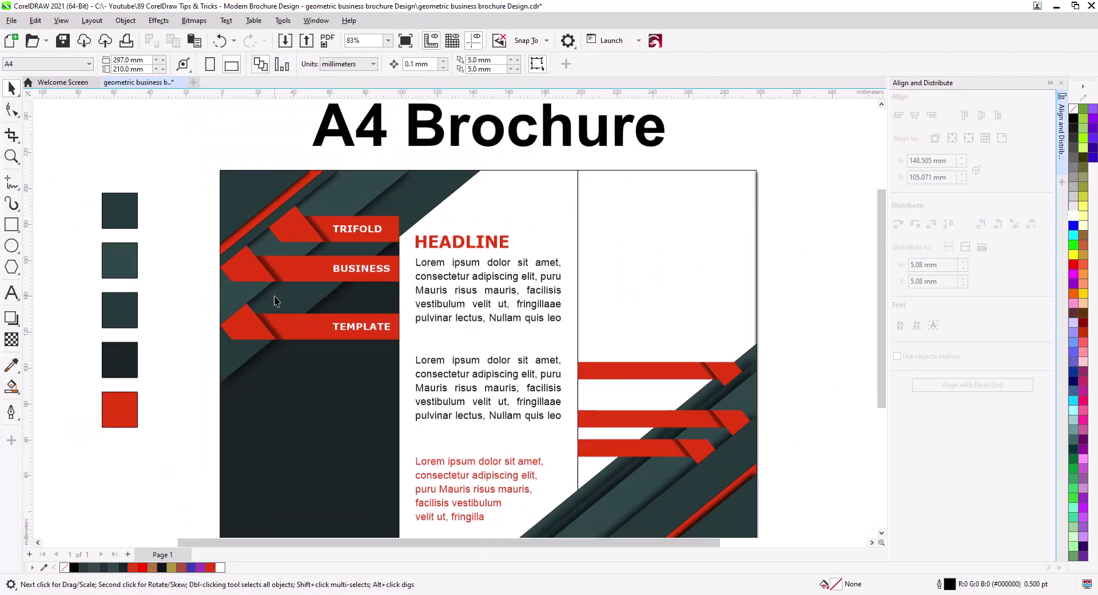
drag(275, 270, 371, 292)
click(159, 390)
scroll(192, 392, down, 2)
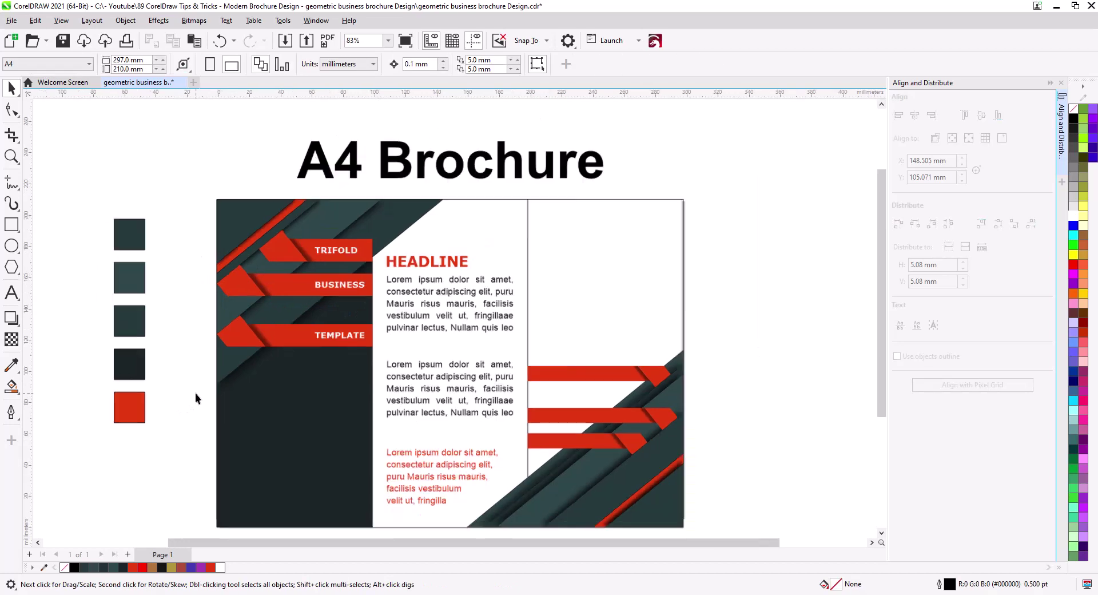
drag(298, 412, 375, 375)
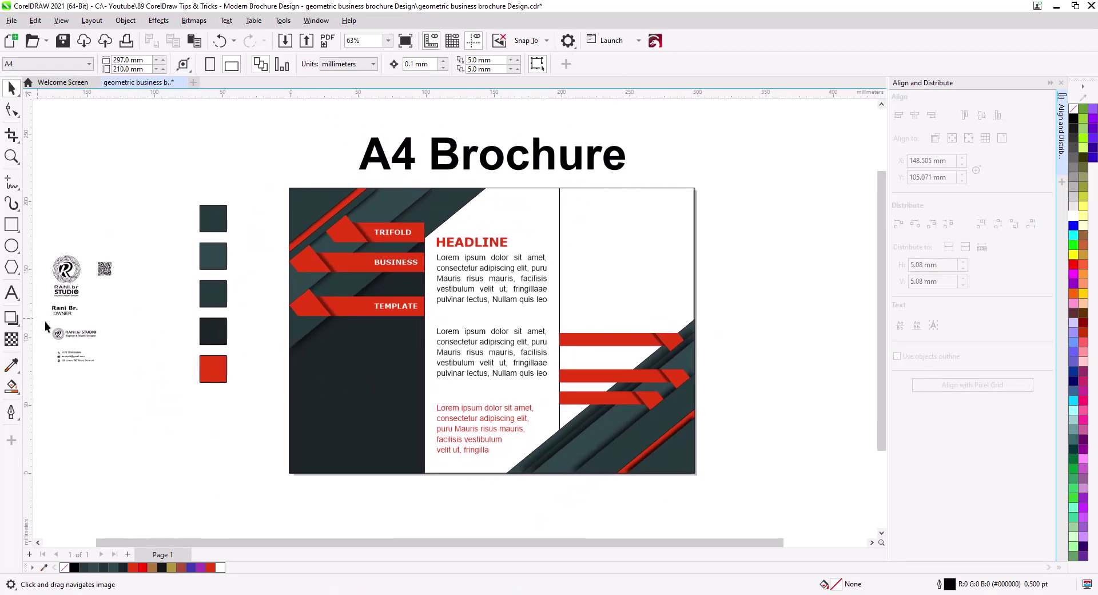
drag(45, 322, 406, 373)
key(ctrl+g)
scroll(385, 394, up, 2)
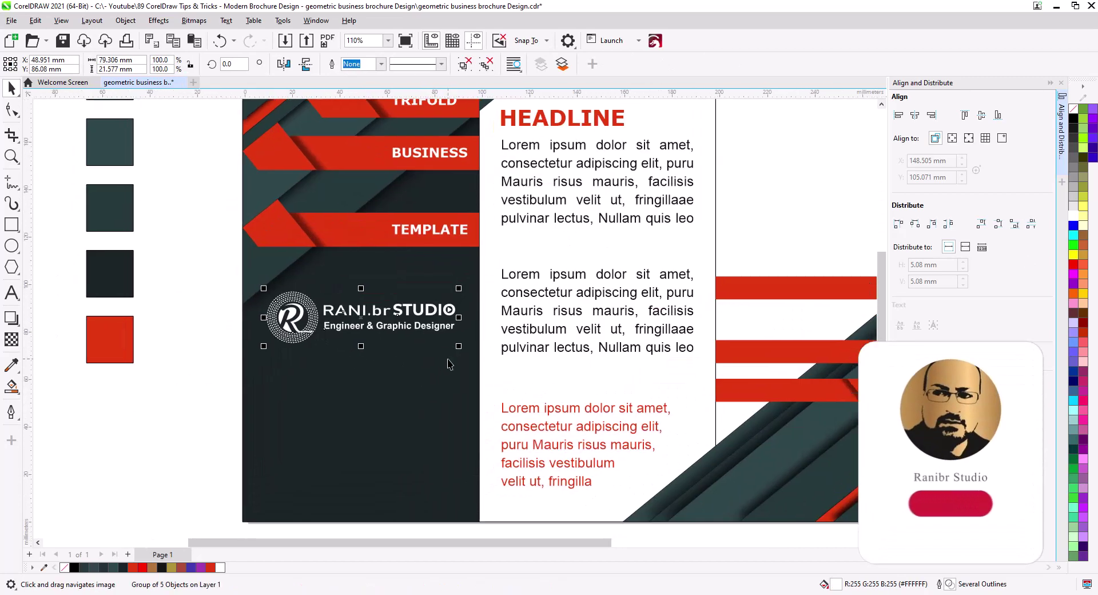
Step: Shrink and centre the white logo on the dark panel, and place a white copy of the first Lorem ipsum paragraph below it
drag(458, 346, 445, 342)
shift+click(393, 422)
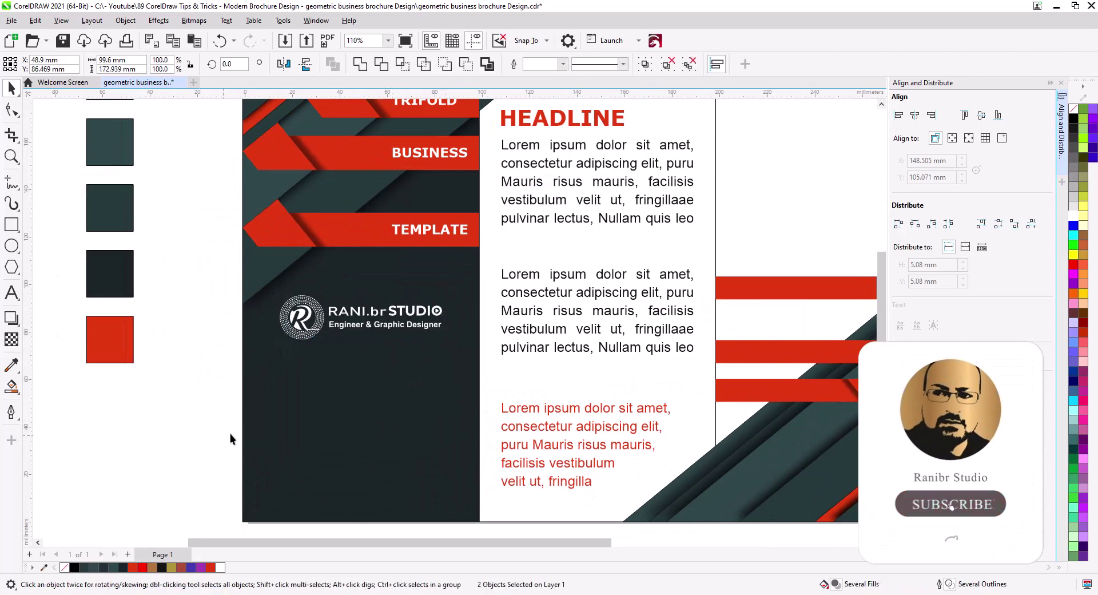
drag(532, 147, 297, 382)
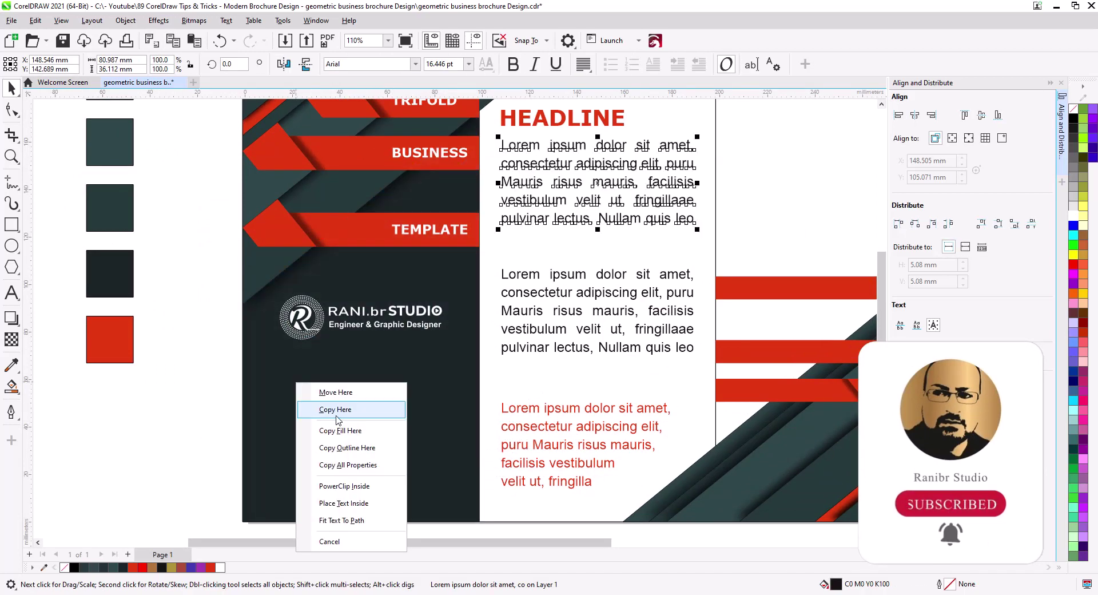
click(335, 411)
click(1073, 217)
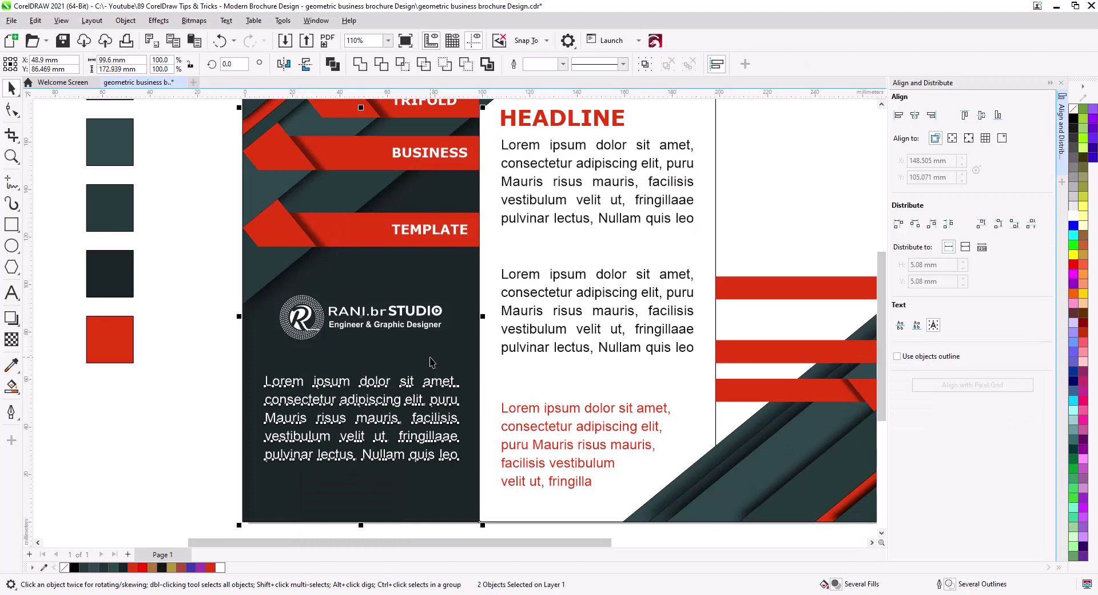
drag(338, 329, 337, 343)
drag(301, 410, 302, 407)
Step: Place the QR code below the white paragraph, about 15 mm wide, and centre it horizontally on the dark panel
scroll(214, 397, down, 2)
click(208, 416)
drag(85, 313, 195, 297)
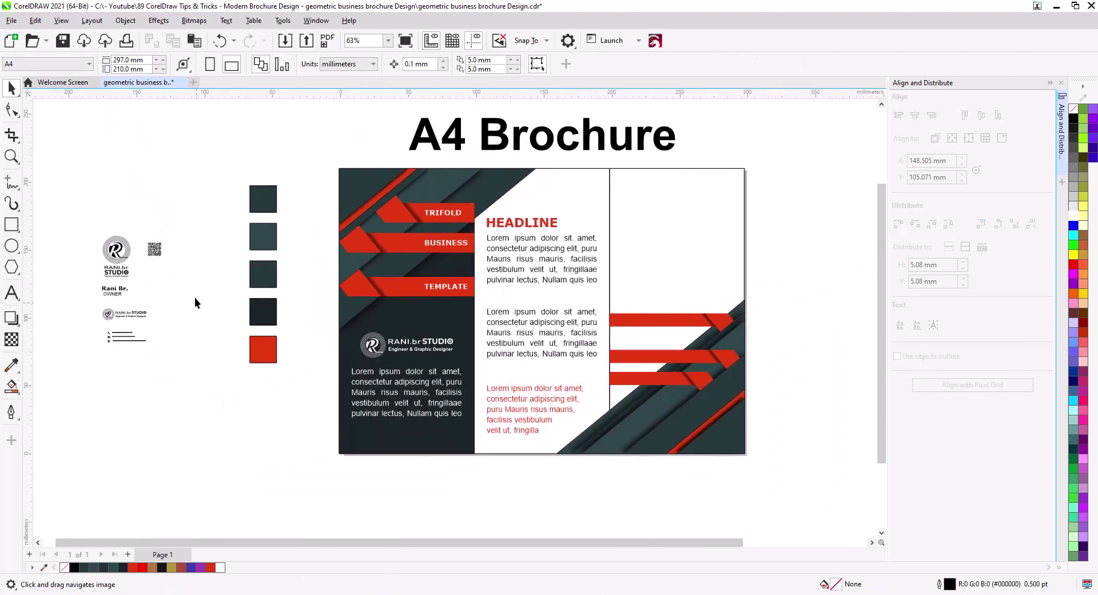
drag(155, 249, 395, 427)
scroll(451, 471, up, 3)
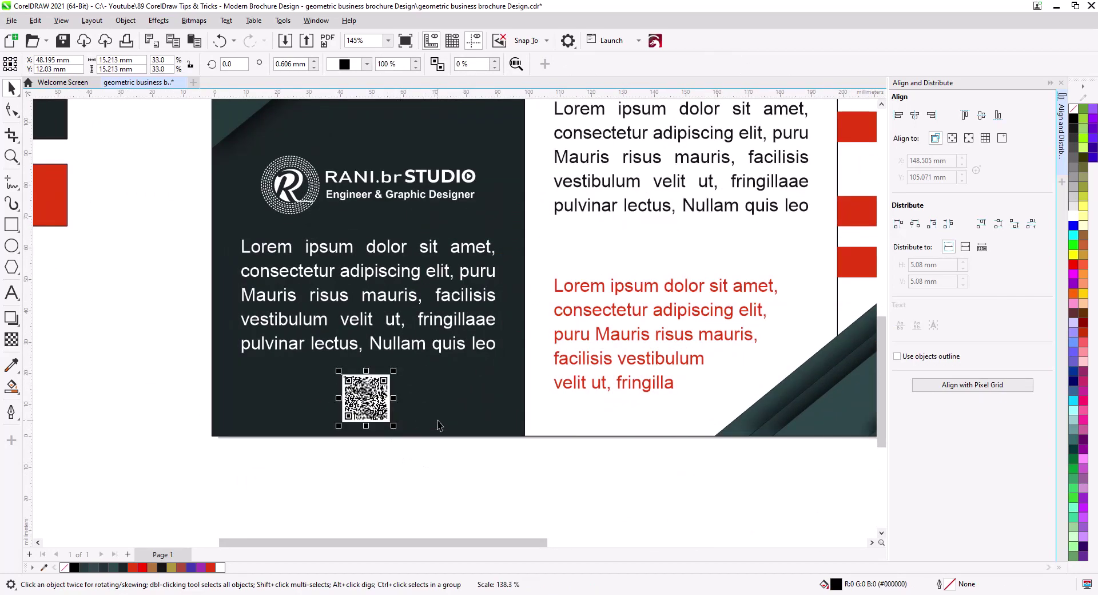
shift+click(437, 420)
key(c)
click(425, 472)
Step: Move the vertical studio logo, the owner's name and title, and the contact details onto the white right panel
scroll(398, 466, down, 2)
scroll(413, 482, down, 2)
drag(446, 495, 526, 505)
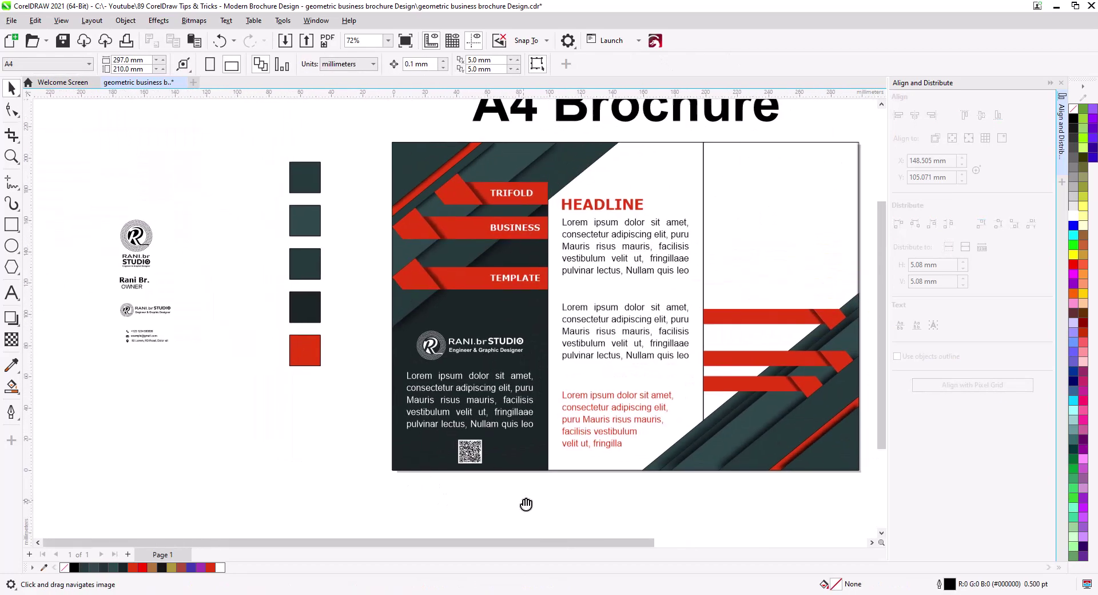
drag(117, 322, 117, 321)
drag(179, 297, 801, 222)
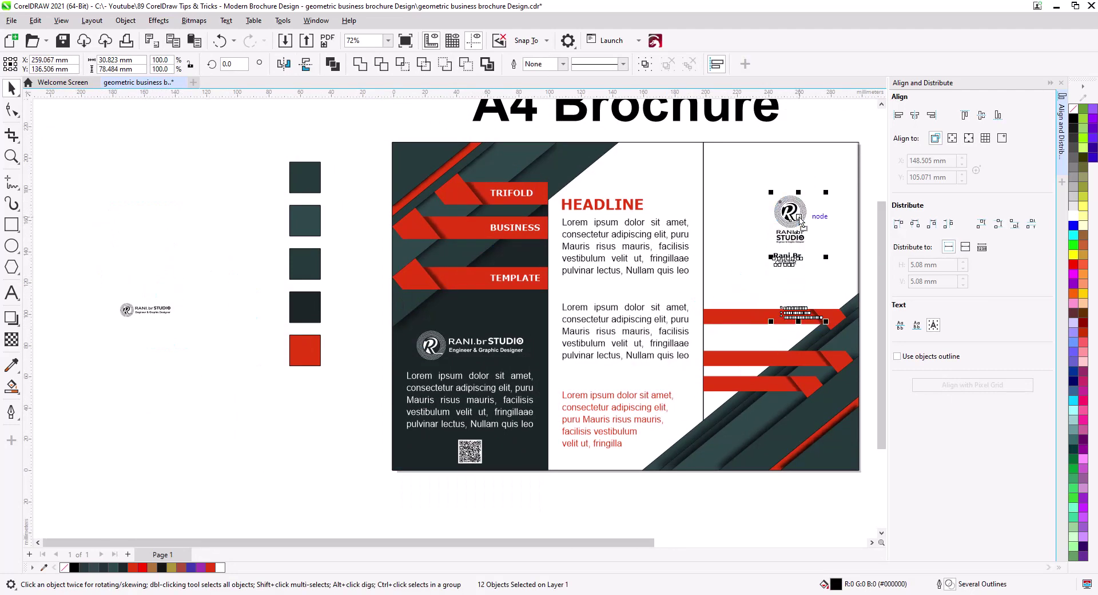
drag(836, 329, 632, 316)
scroll(633, 318, up, 3)
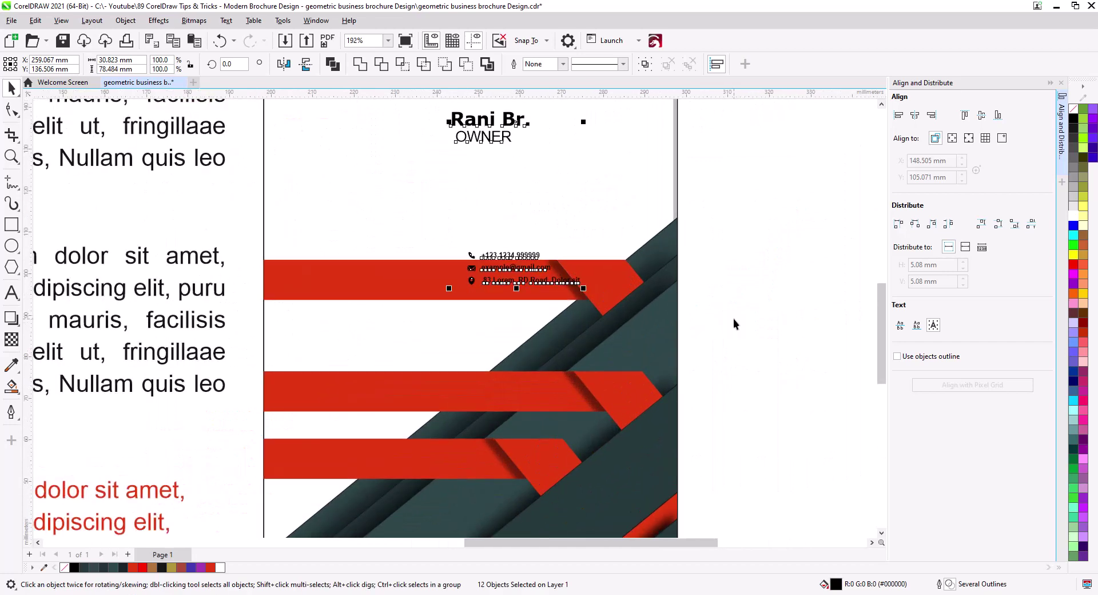
click(733, 319)
Step: Move the phone, envelope and location icons away from the contact text and enlarge them to about 216%
click(471, 255)
shift+click(471, 267)
shift+click(471, 280)
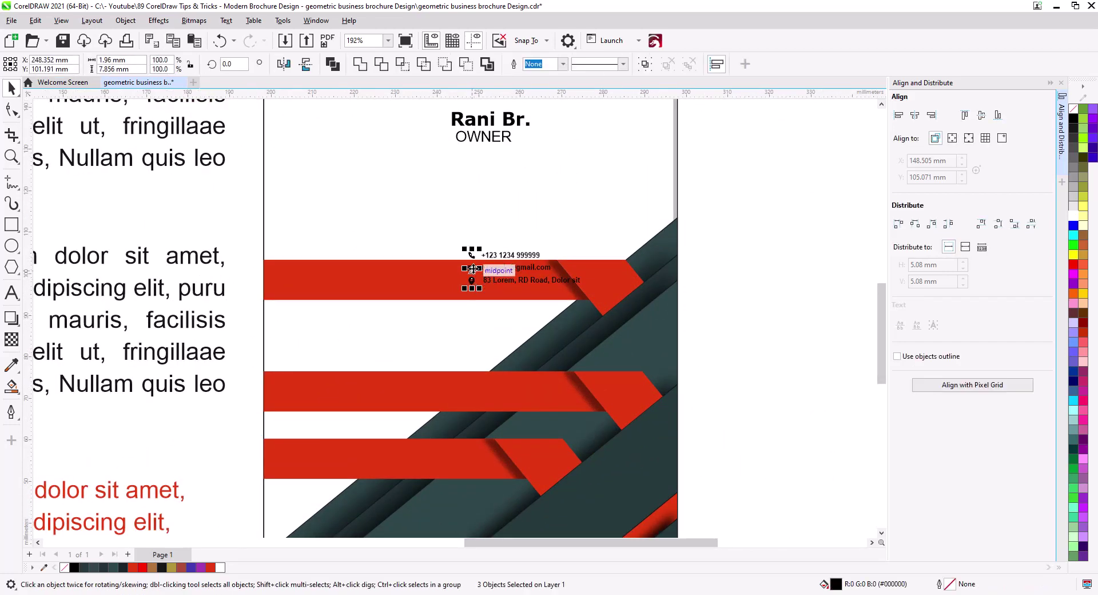
drag(472, 267, 678, 391)
click(700, 407)
Step: Place the phone, location and envelope icons on the folded ends of the upper, middle and lowest red bars and fill them white
click(608, 286)
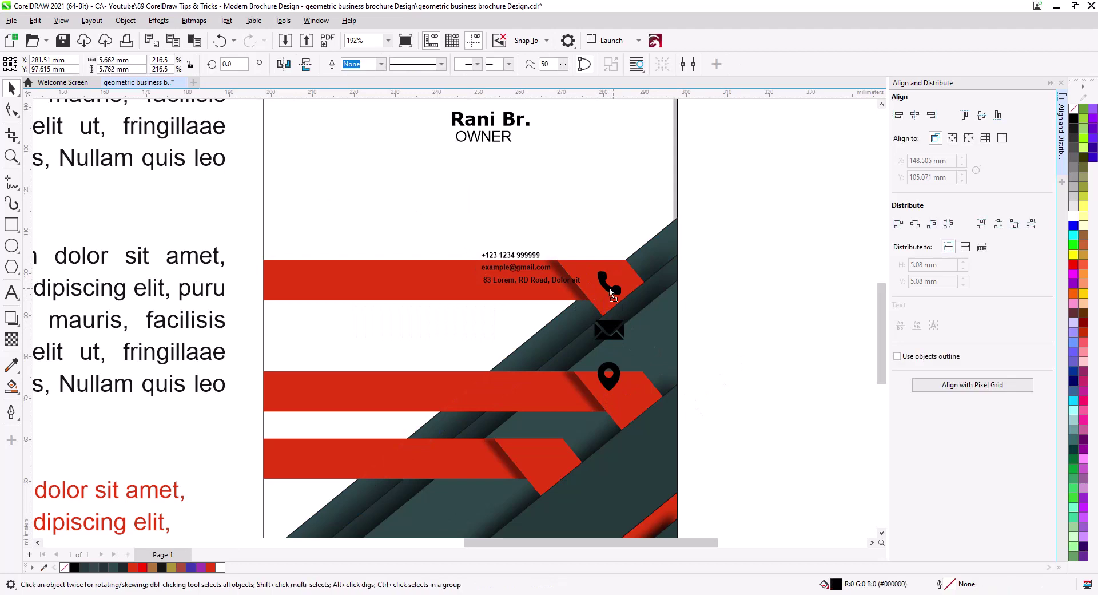
mouse_move(611, 382)
mouse_down()
mouse_move(559, 462)
mouse_move(626, 396)
mouse_up()
click(1072, 215)
click(724, 374)
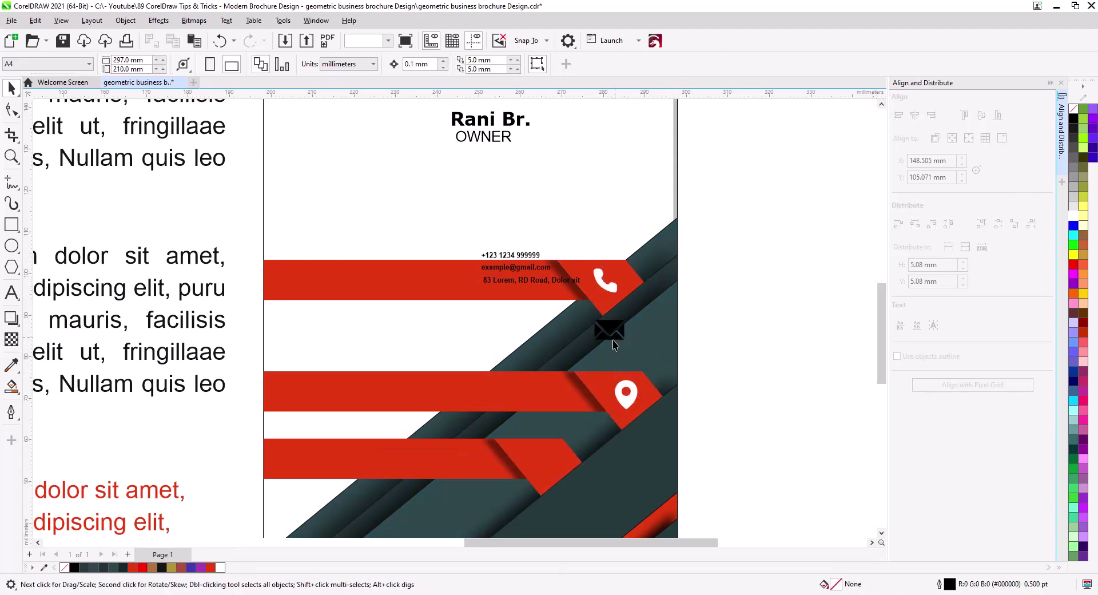
drag(613, 336, 549, 469)
click(1074, 218)
Step: Move the phone number, street address and e-mail text onto the red bars matching their icons
drag(533, 284, 373, 398)
drag(516, 267, 359, 461)
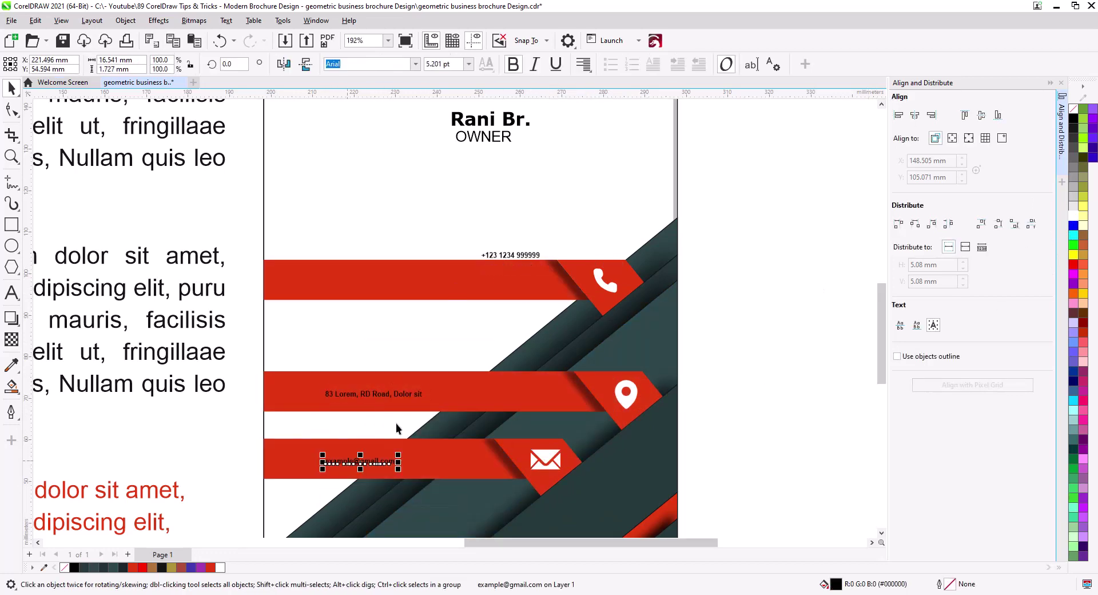
click(500, 256)
drag(500, 255, 392, 278)
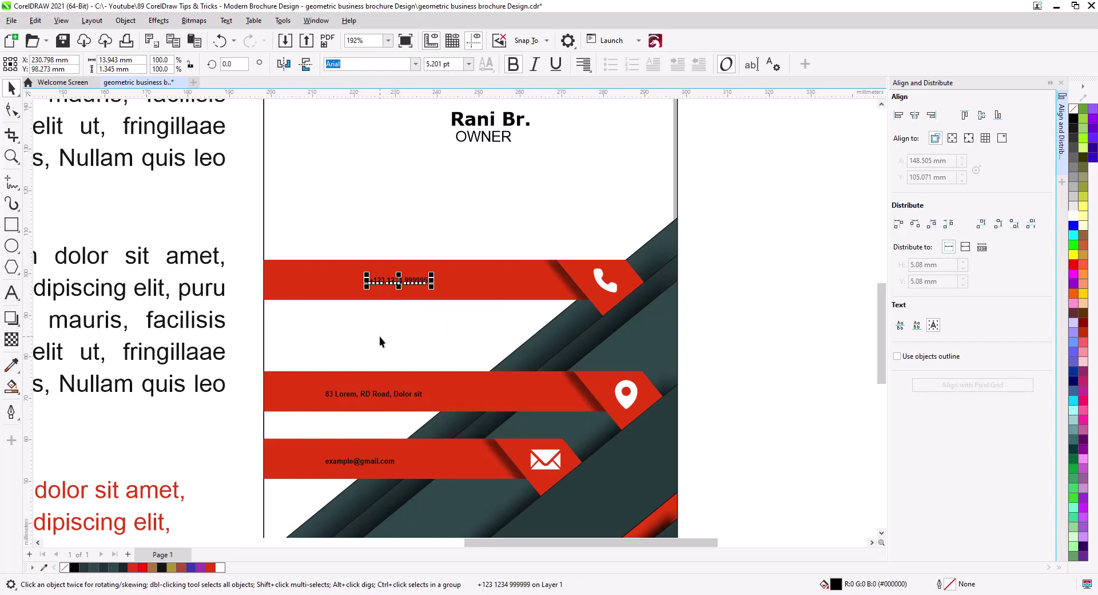
Step: Set the three contact texts to 10 pt, left-align them with each other, fill them white and shift them fully onto the bars
shift+click(383, 397)
shift+click(366, 461)
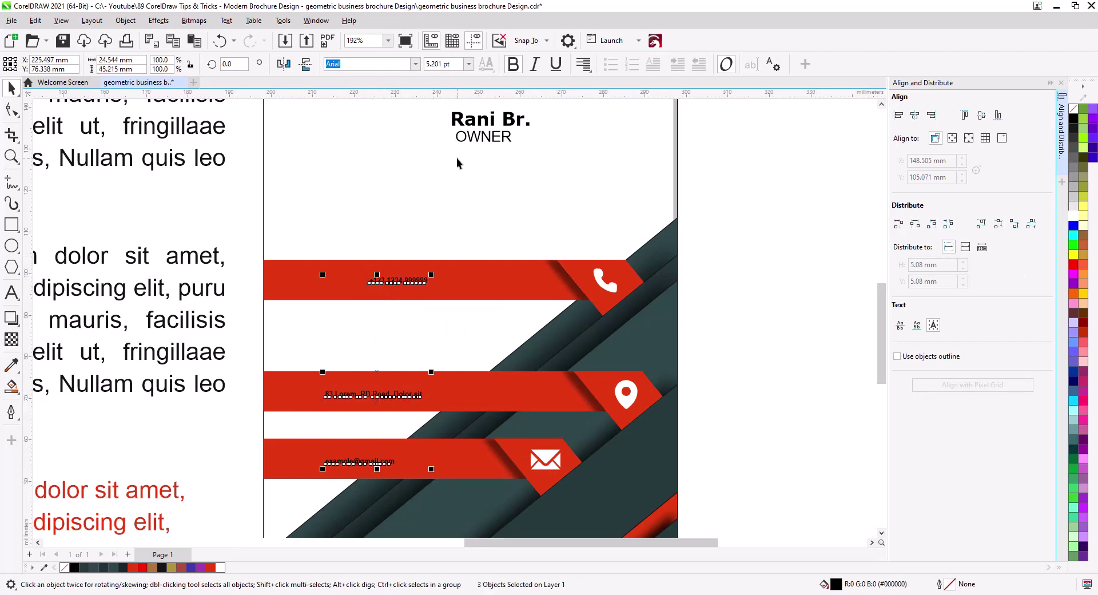
click(468, 64)
click(455, 134)
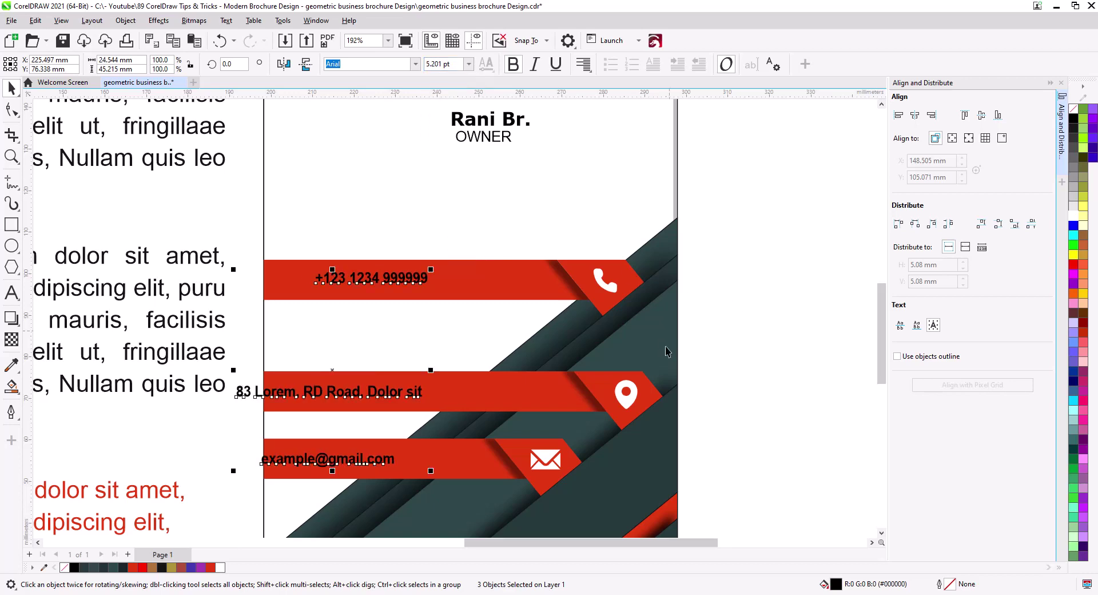
key(l)
drag(369, 397, 423, 390)
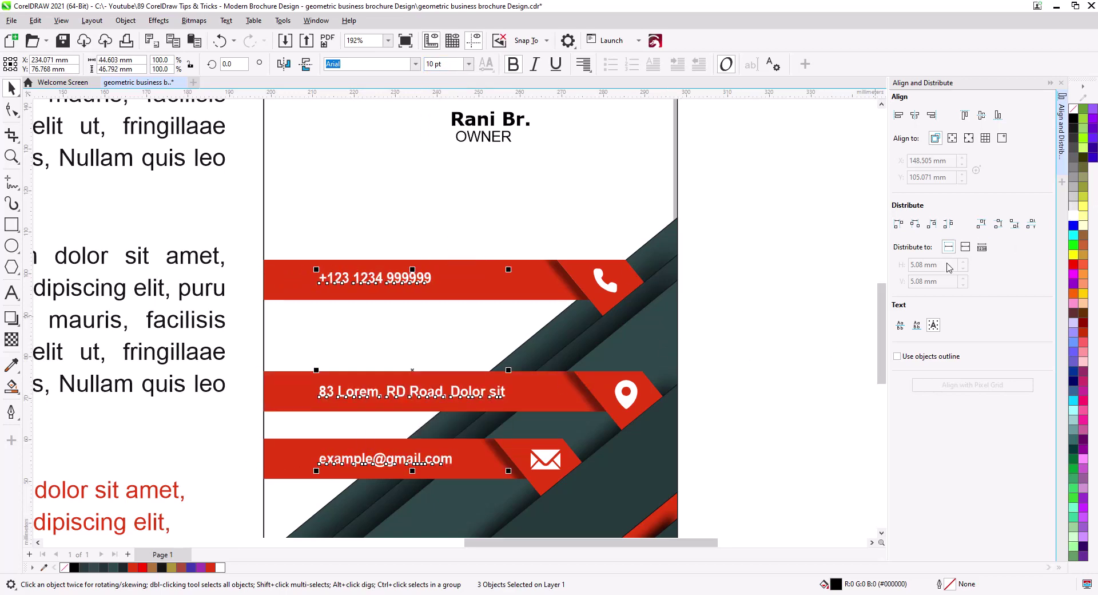
Step: Centre the phone, address and e-mail texts vertically on their respective red bars
scroll(829, 486, up, 5)
scroll(787, 421, down, 3)
click(787, 421)
click(416, 279)
shift+click(457, 292)
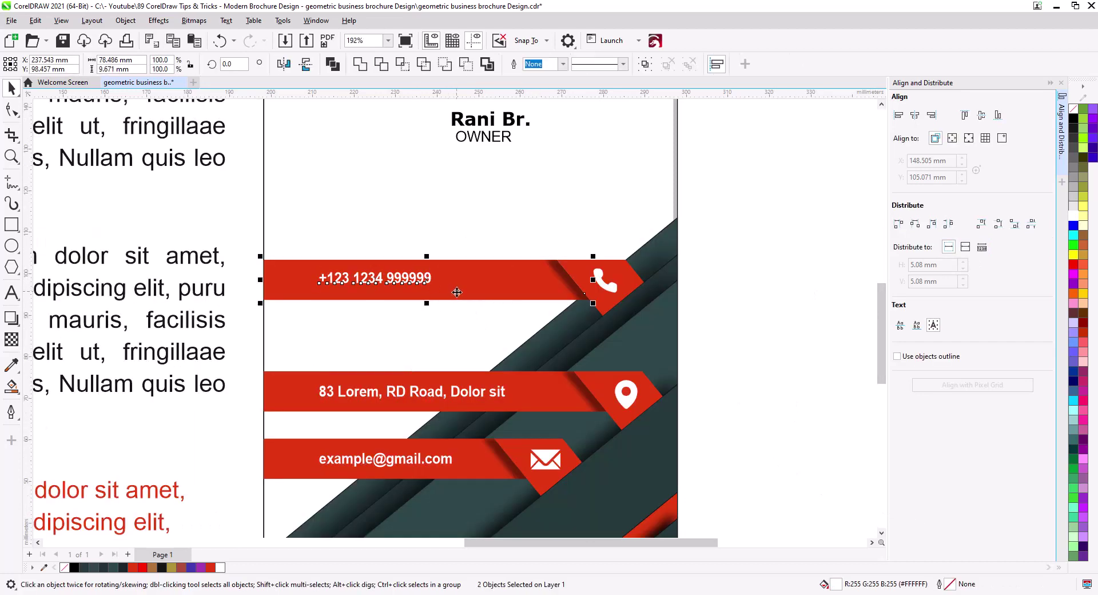
click(431, 394)
click(364, 460)
shift+click(306, 457)
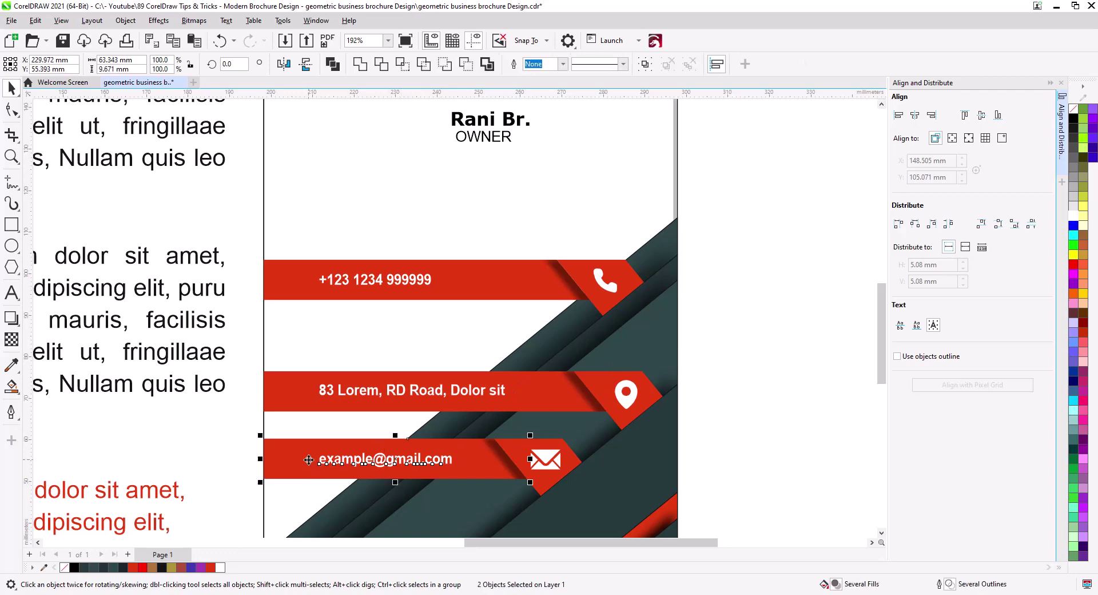
key(e)
click(766, 359)
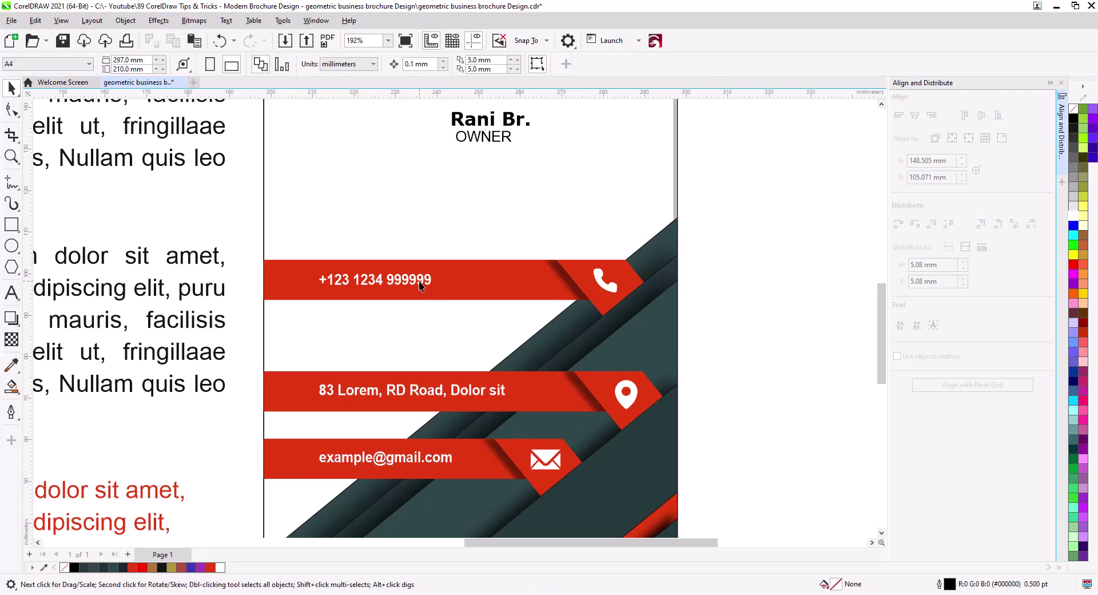
Step: Widen the letter spacing of the phone number and left-align it with the address text again
click(419, 280)
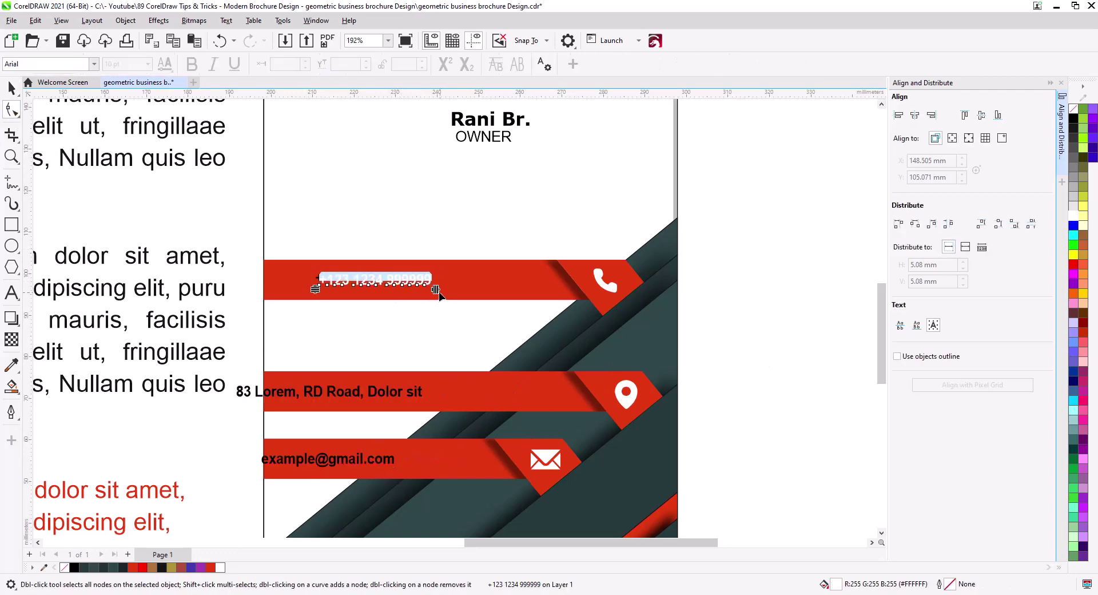
drag(437, 291, 502, 299)
click(12, 88)
shift+click(361, 392)
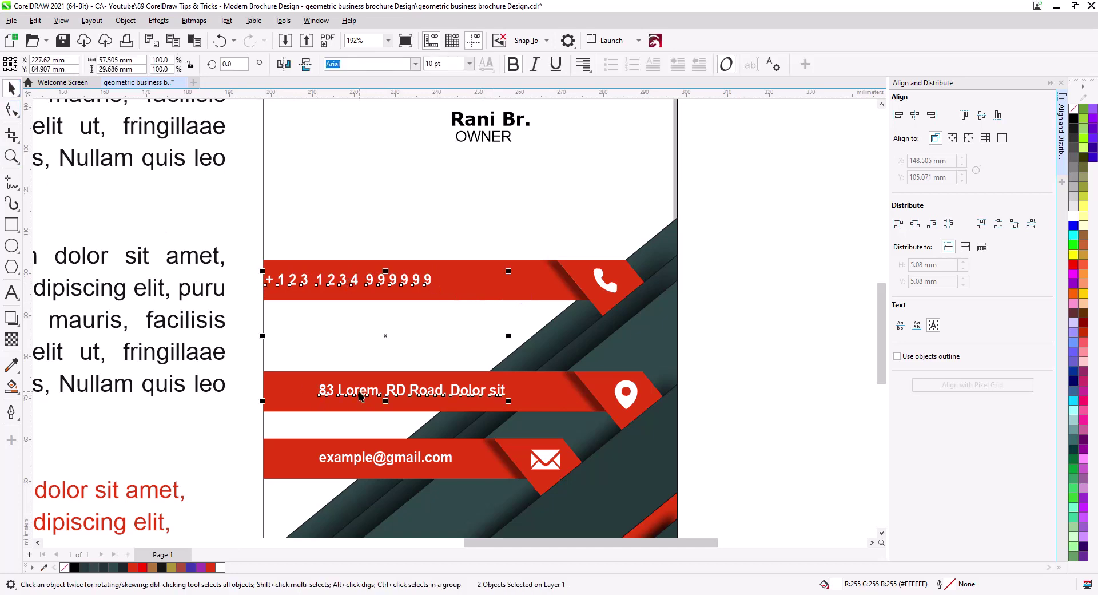
key(l)
click(723, 305)
Step: Place the owner's name and title between the upper two contact bars, enlarged to about 23 mm wide and centred on each other
drag(706, 207, 708, 233)
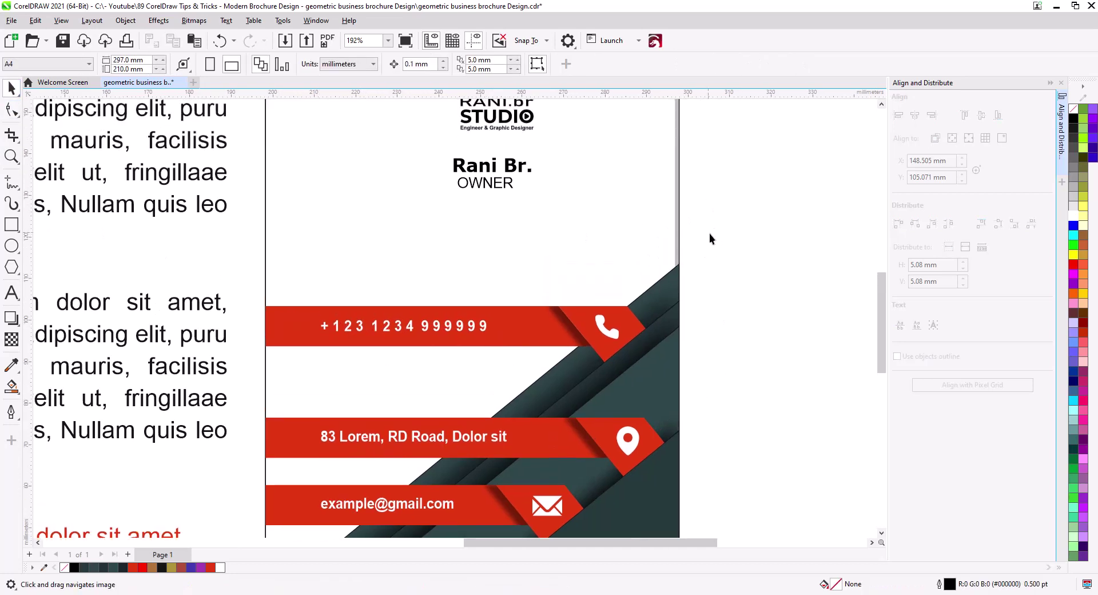
drag(434, 155, 537, 193)
drag(473, 172, 359, 378)
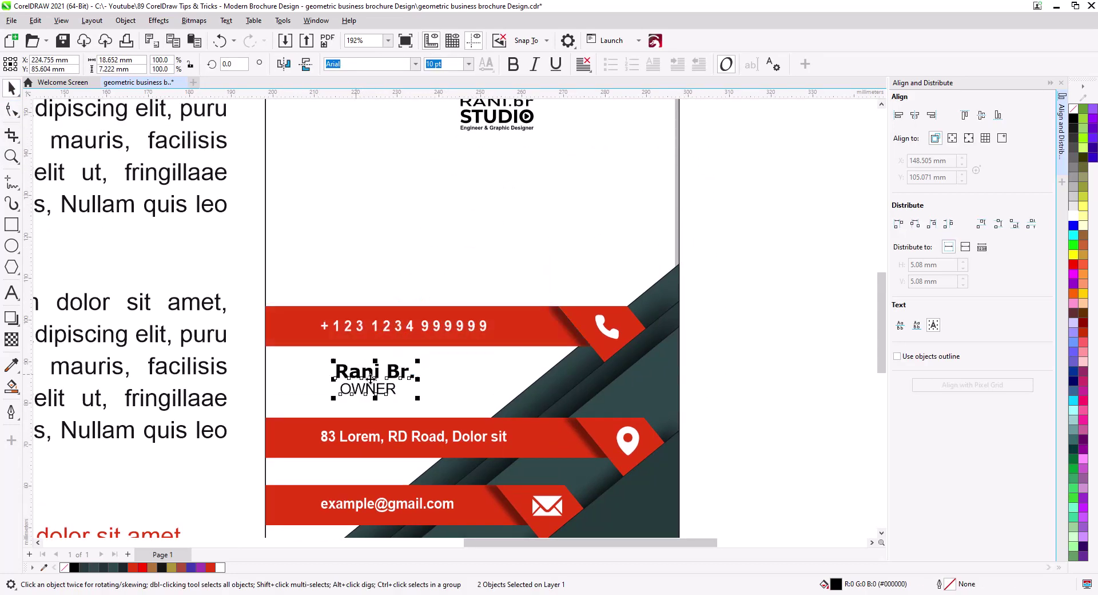
drag(421, 397, 434, 404)
drag(387, 378, 385, 373)
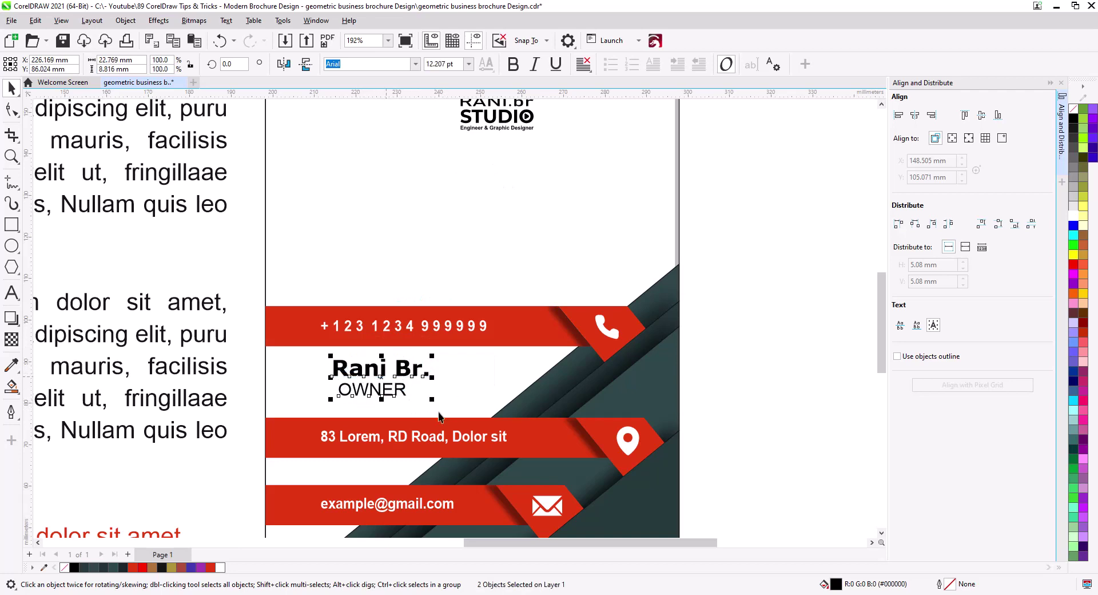
key(c)
click(707, 436)
Step: Fill the owner's name with near-black and the word OWNER with the red brand colour
click(395, 371)
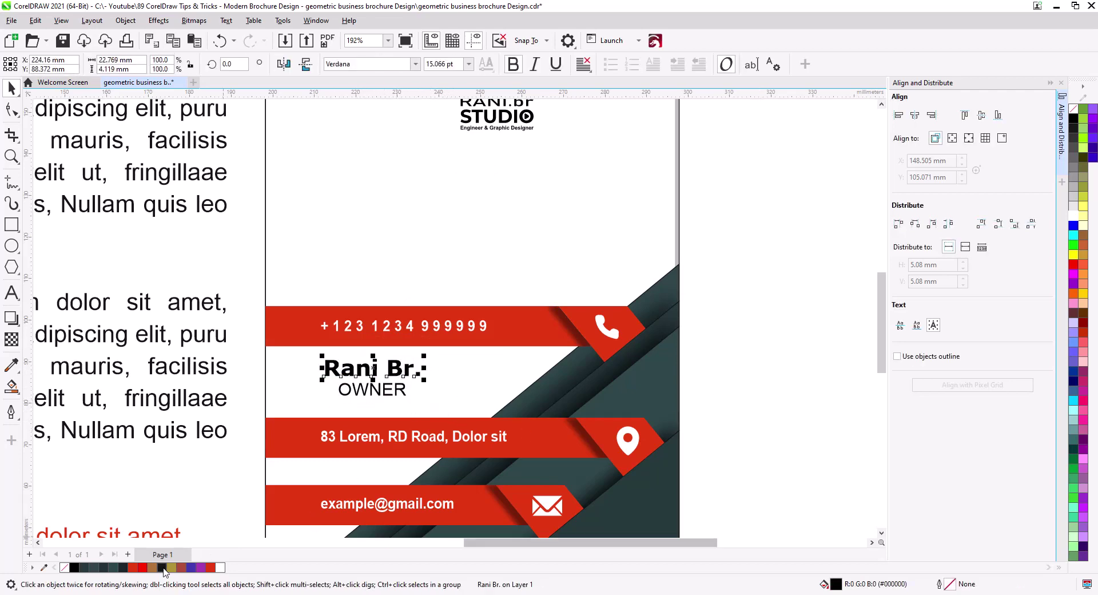
click(397, 393)
click(211, 567)
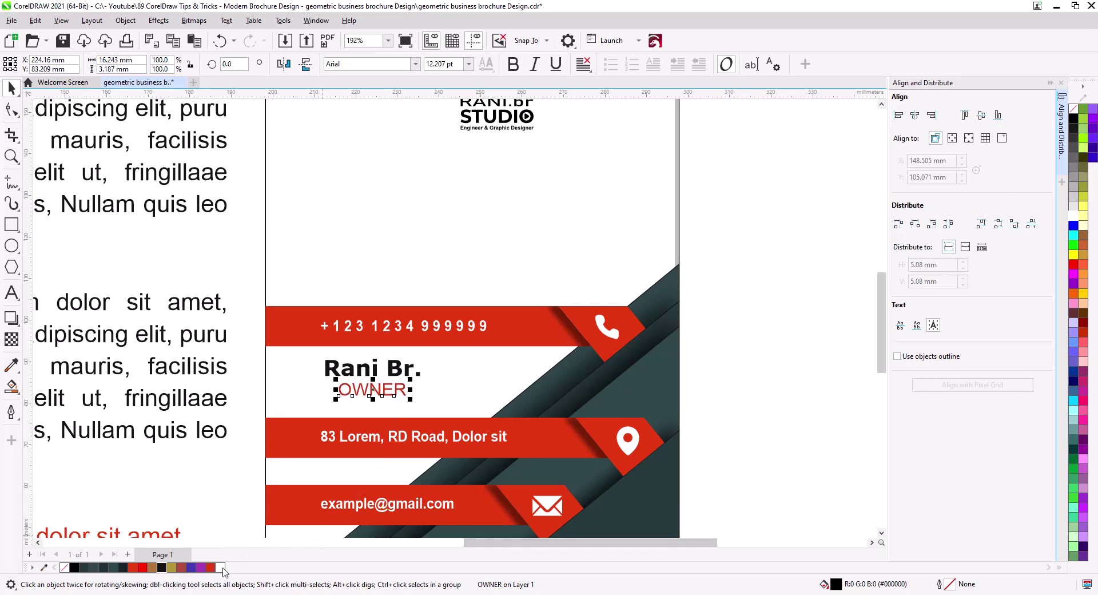
Step: Shrink the word OWNER to about 10 pt and left-align it with the name above
scroll(398, 379, up, 3)
drag(418, 414, 405, 413)
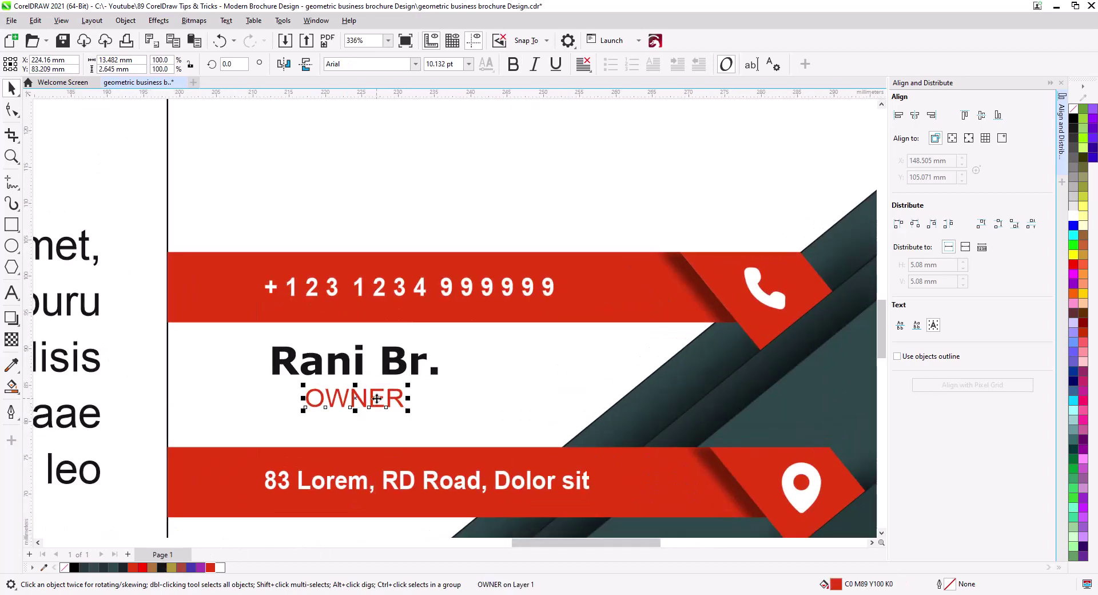
shift+click(397, 374)
key(l)
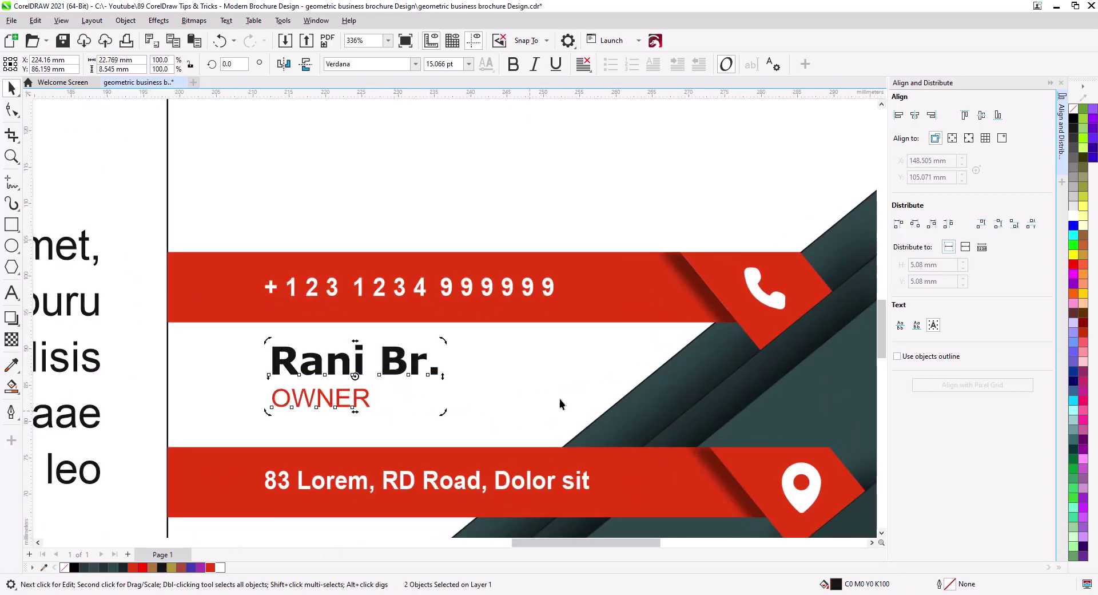
Step: Centre the vertical studio logo horizontally on the white right panel
scroll(561, 404, down, 3)
drag(822, 222, 793, 408)
drag(769, 373, 474, 212)
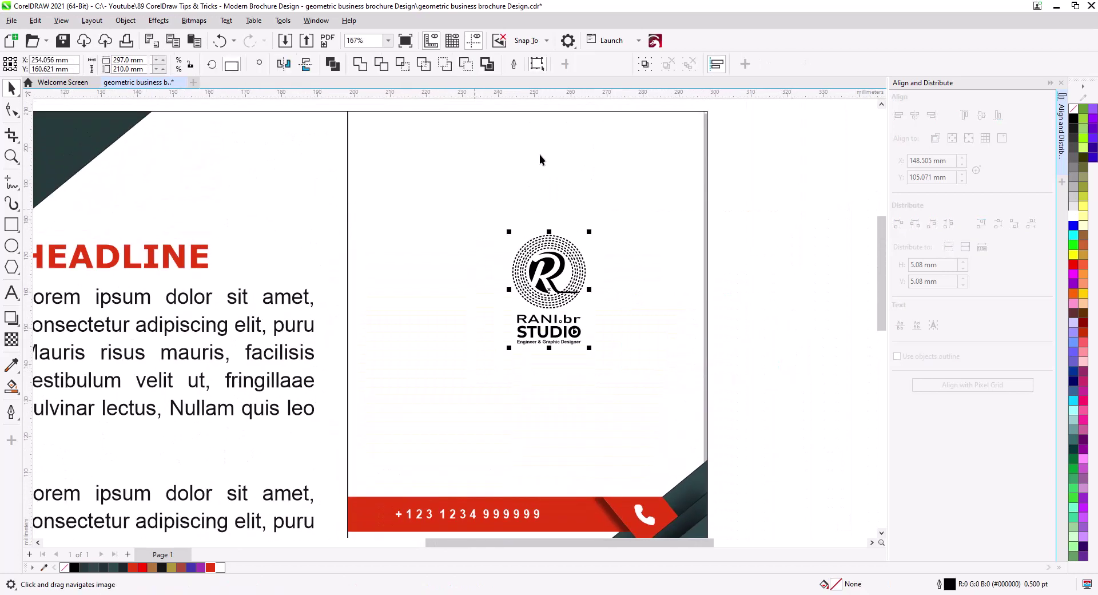
shift+click(546, 162)
drag(747, 379, 468, 231)
key(c)
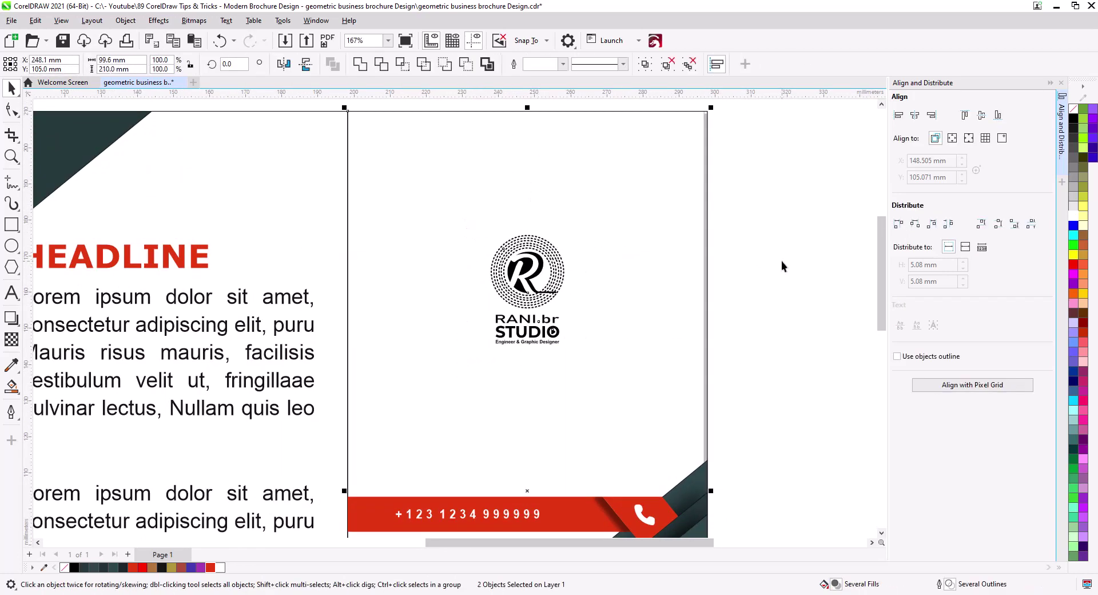
Step: Enlarge the vertical logo to about 42 mm wide and shift it slightly upward
key(ctrl+g)
drag(748, 392, 393, 179)
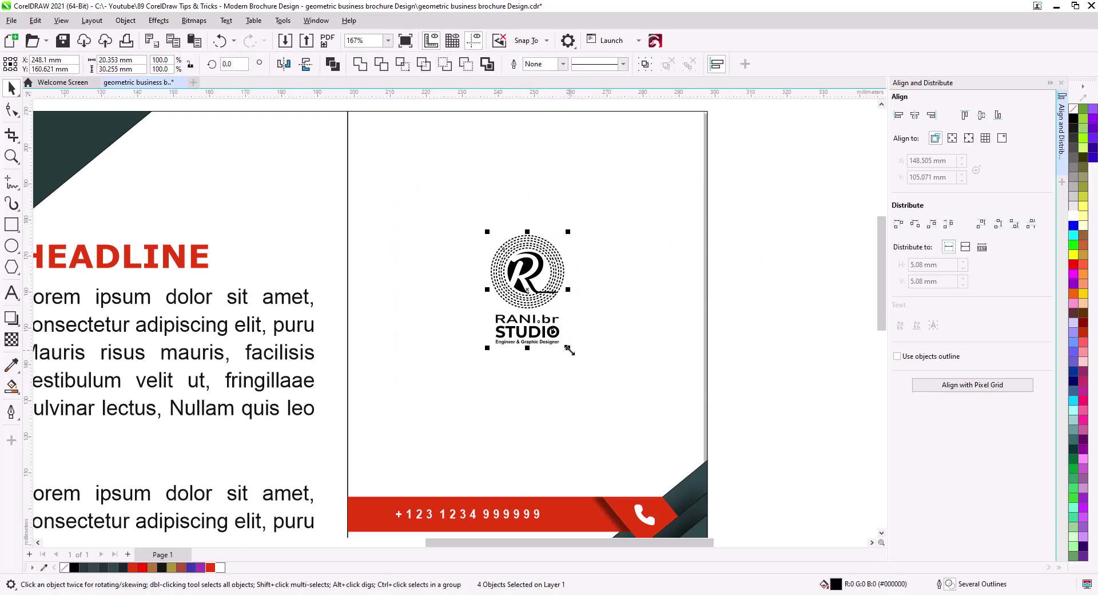
drag(567, 347, 629, 408)
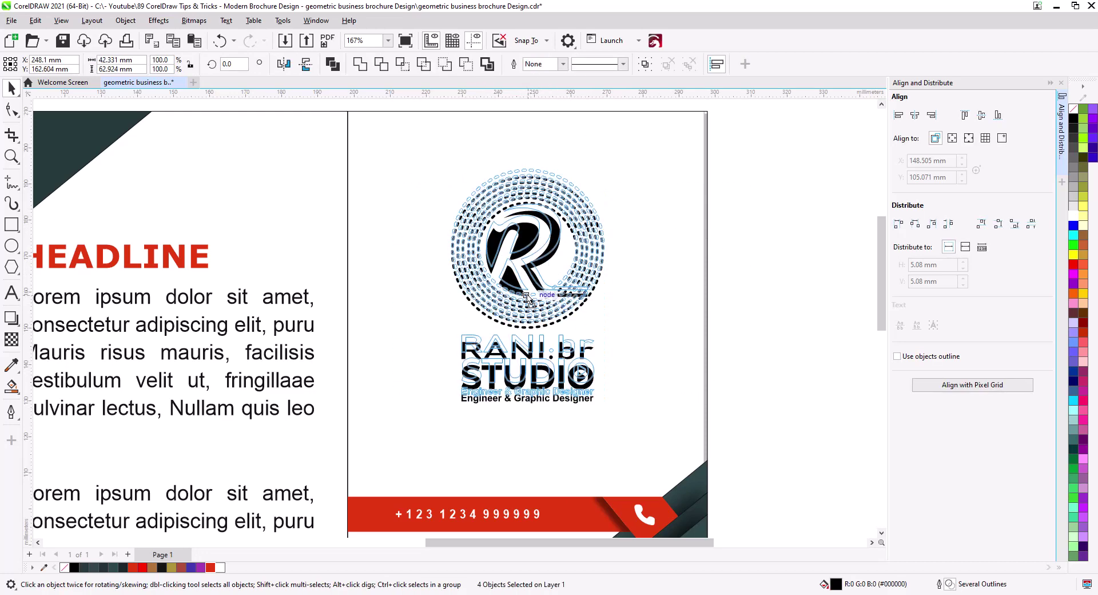
click(720, 347)
Step: Fill the logo's R emblem and the play symbol in STUDIO with red, and its dotted ring and lettering with dark teal
click(533, 266)
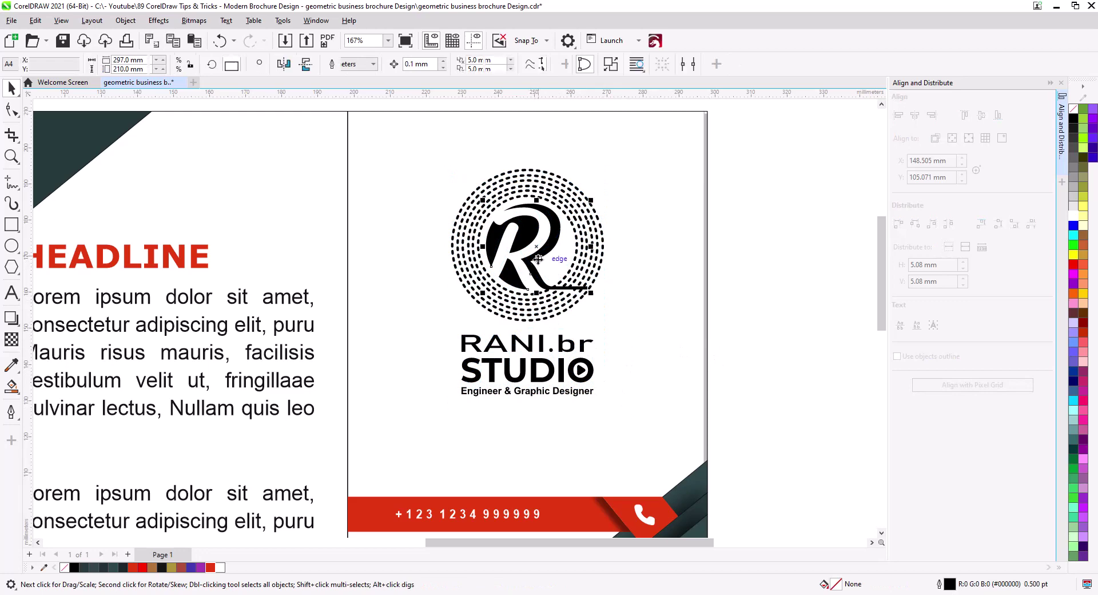
click(210, 566)
click(551, 378)
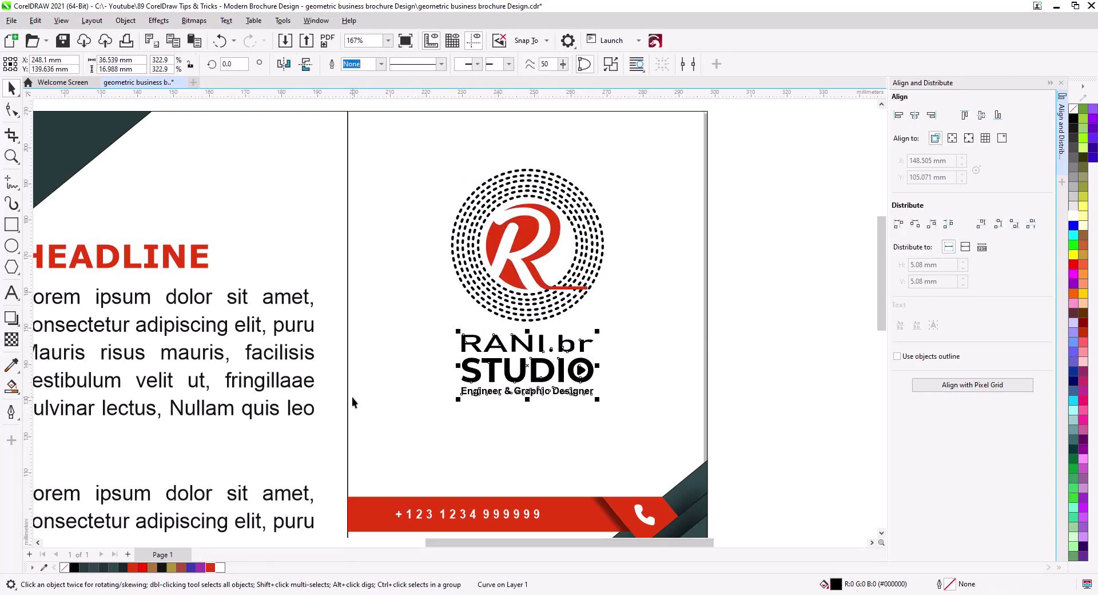
shift+click(499, 306)
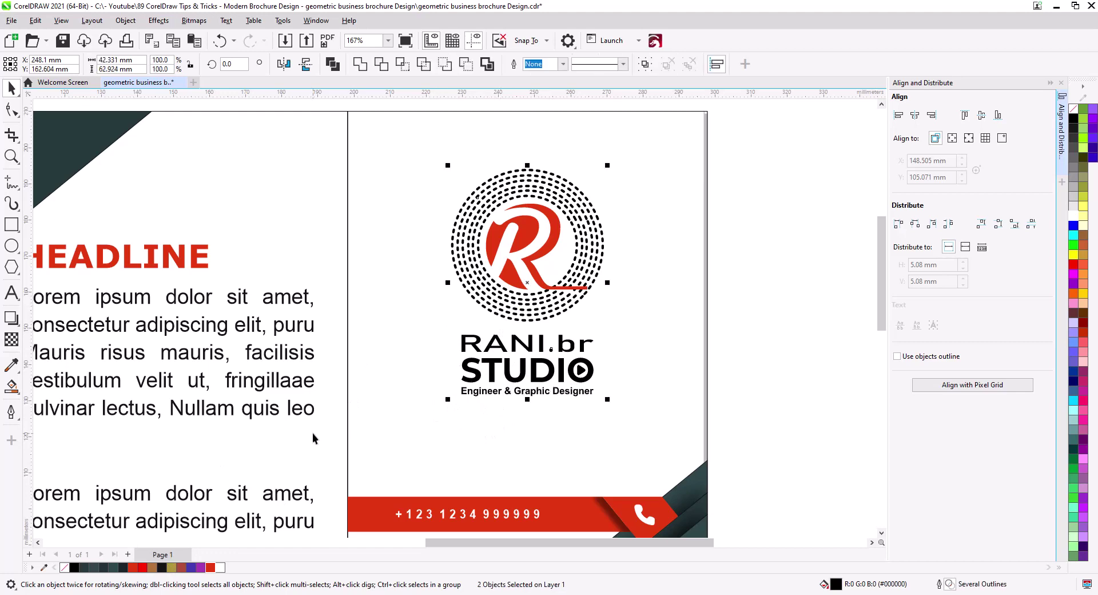
click(120, 566)
click(797, 366)
click(581, 375)
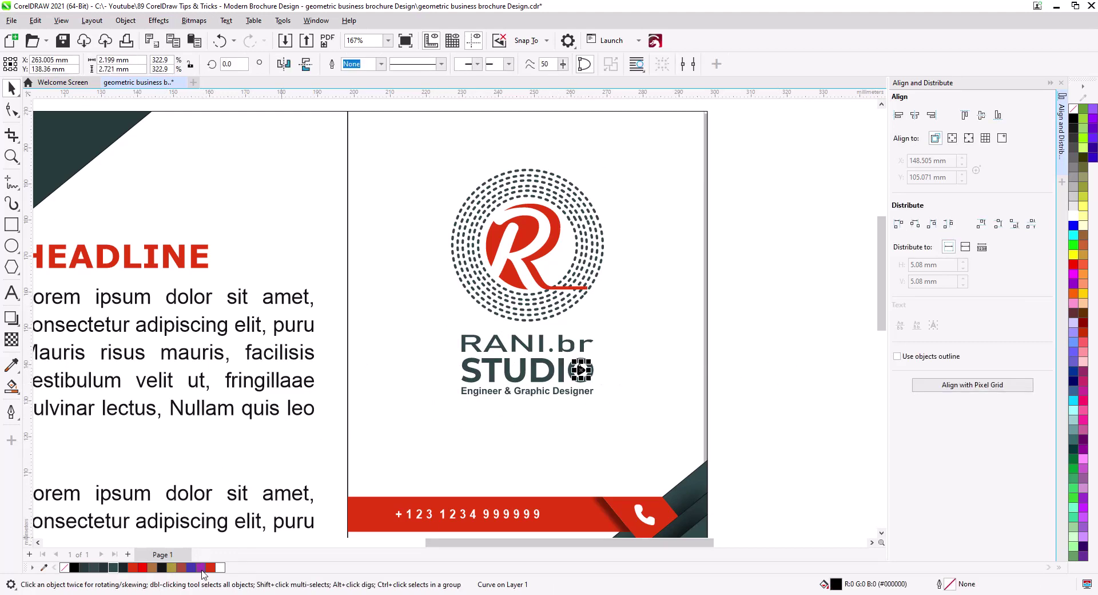
click(807, 393)
scroll(661, 413, down, 1)
drag(697, 448, 701, 384)
scroll(693, 385, down, 1)
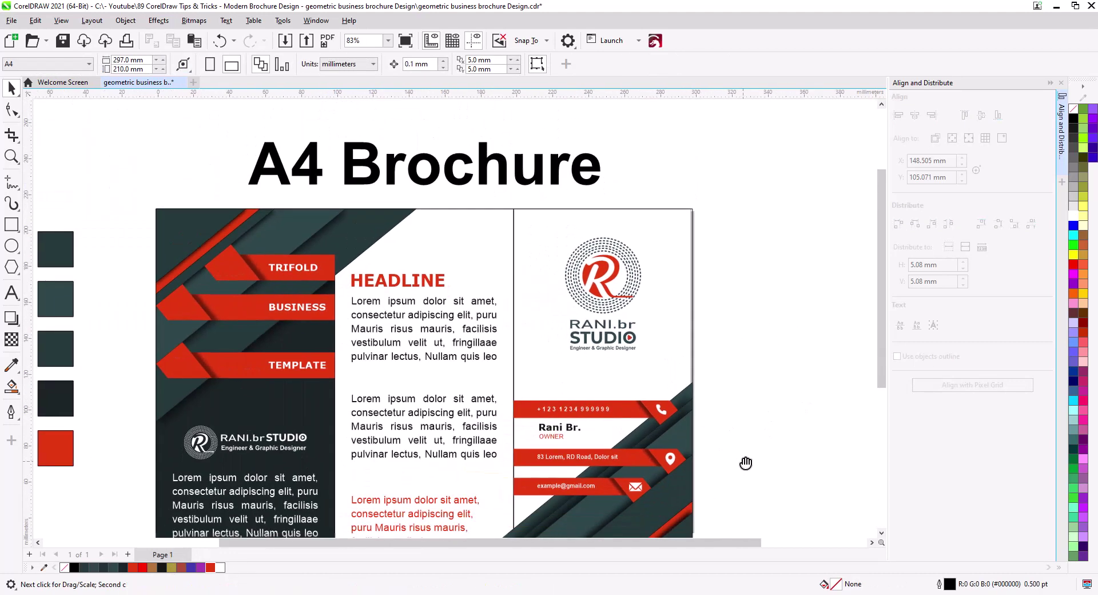
drag(745, 463, 768, 376)
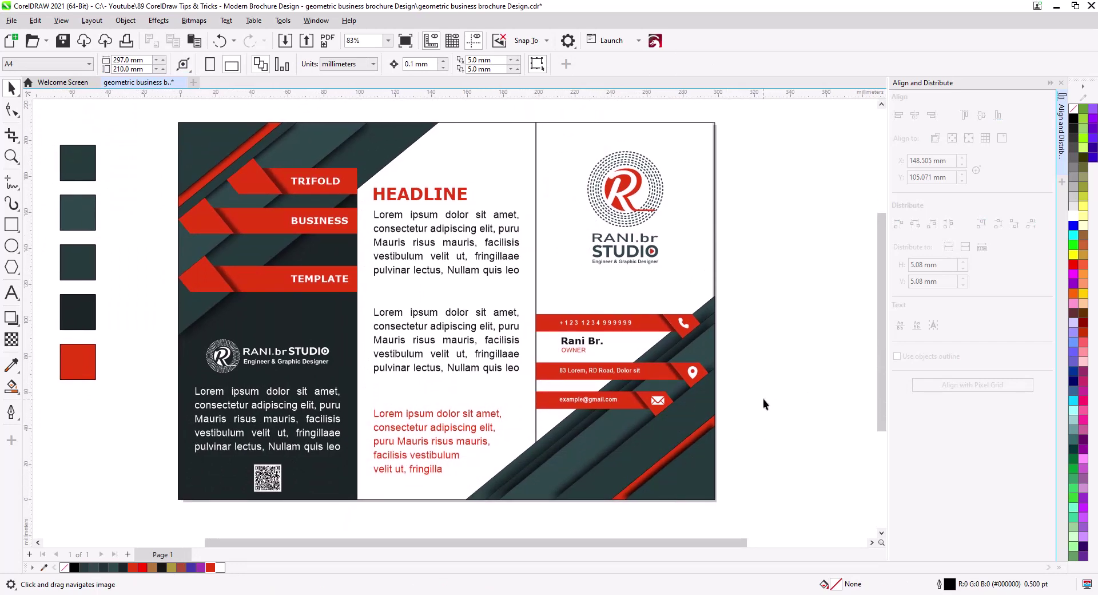